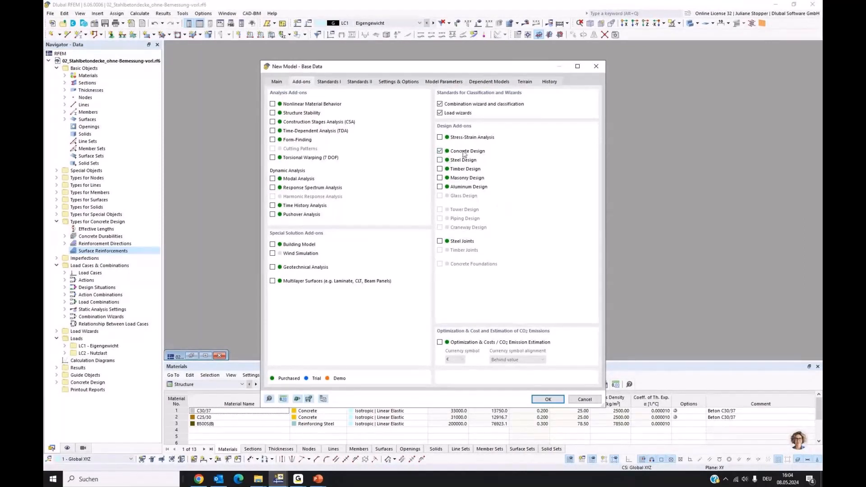
Create the new model with the Concrete Design add-on activated and EN 1992 with the CEN 2014-11 annex as its design standard
click(440, 153)
click(330, 82)
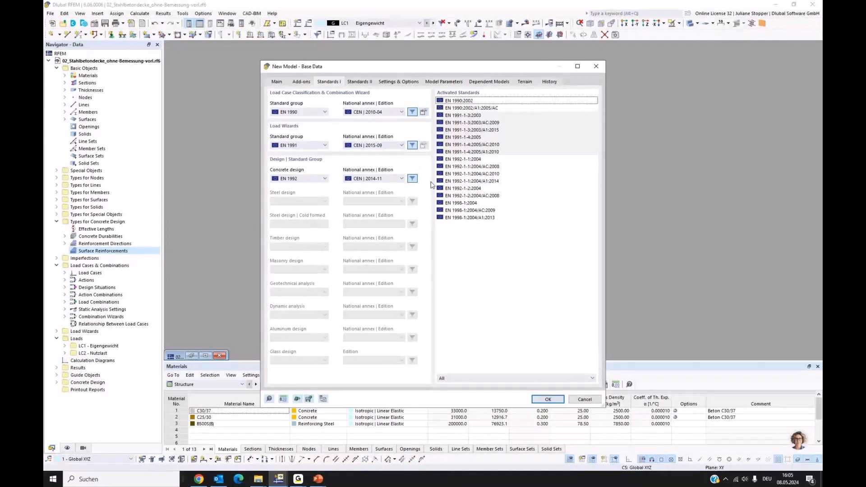
click(548, 399)
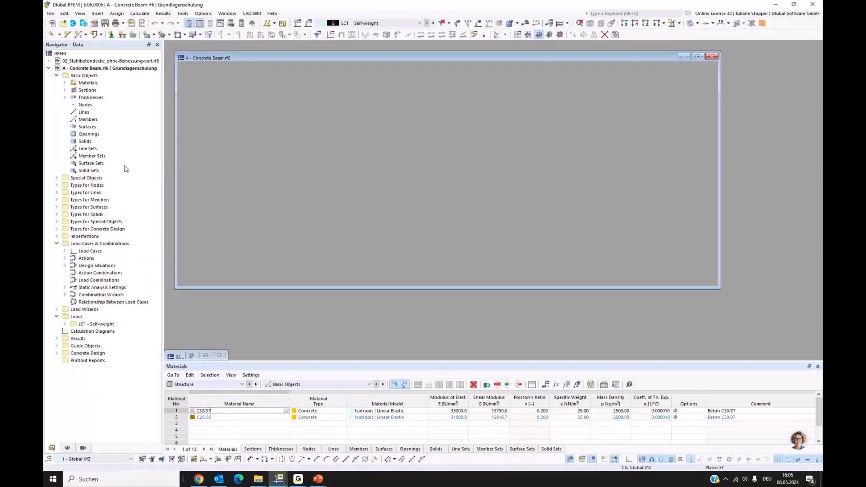
Maximize the Concrete Beam model window and enlarge the table area below it
click(697, 56)
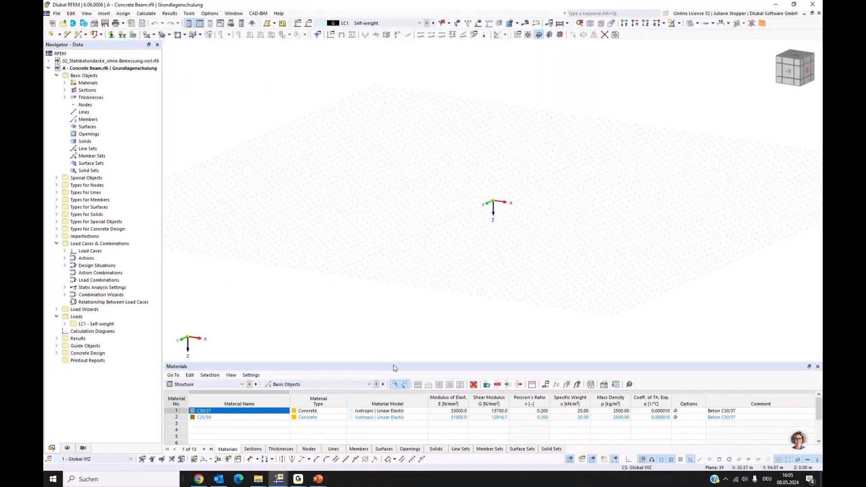
drag(396, 362, 392, 328)
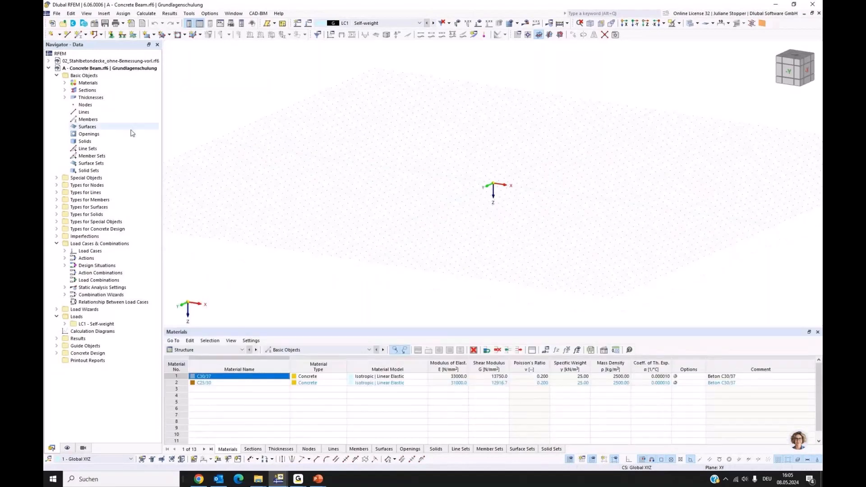
Delete all unassigned basic objects from the model, including the remaining unassigned materials
click(65, 83)
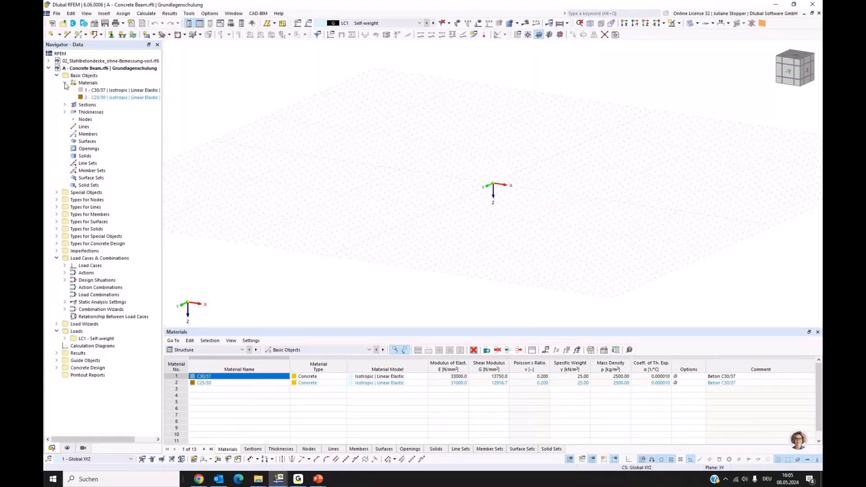
right_click(91, 78)
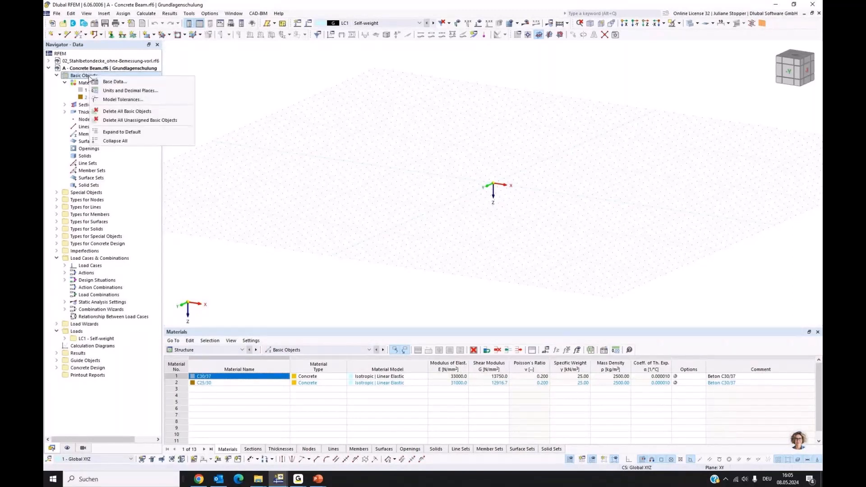
click(112, 120)
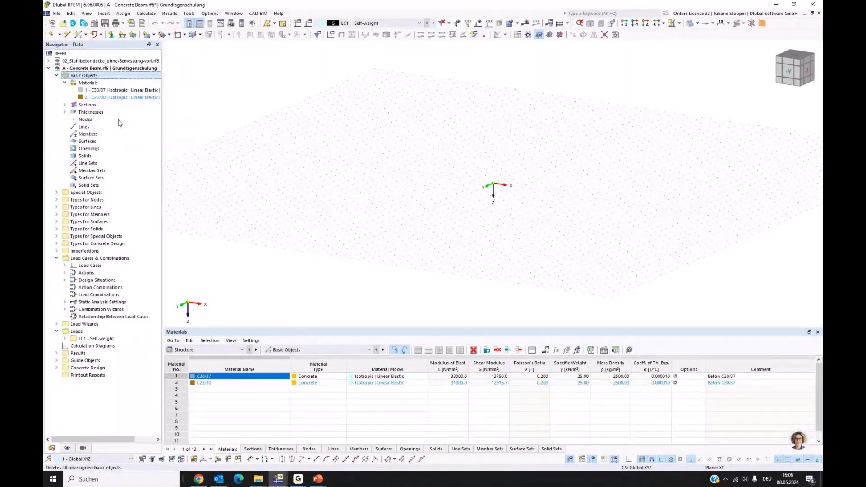
right_click(92, 82)
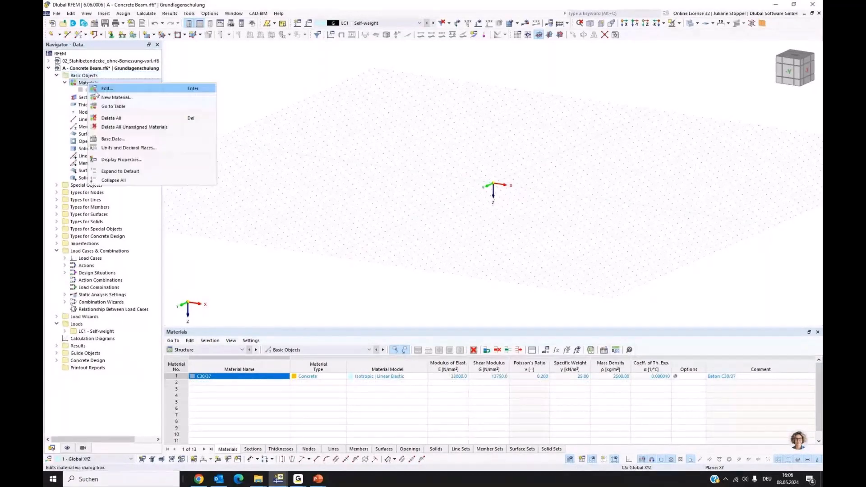
click(112, 127)
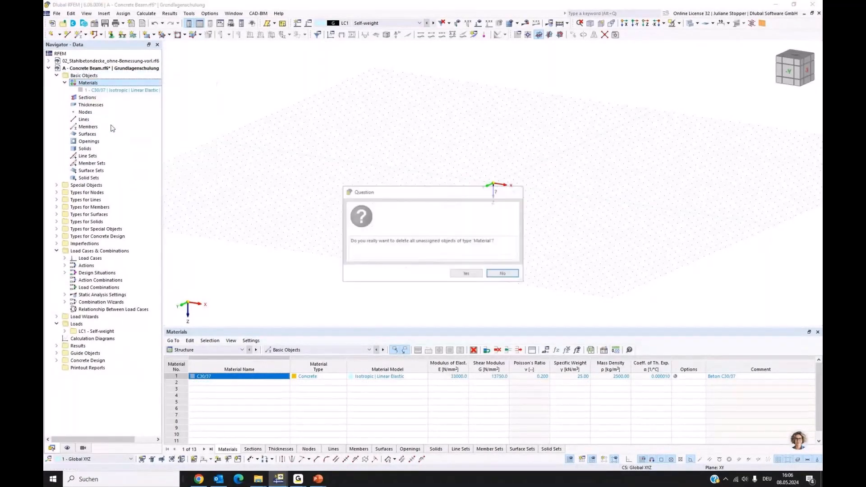
click(462, 276)
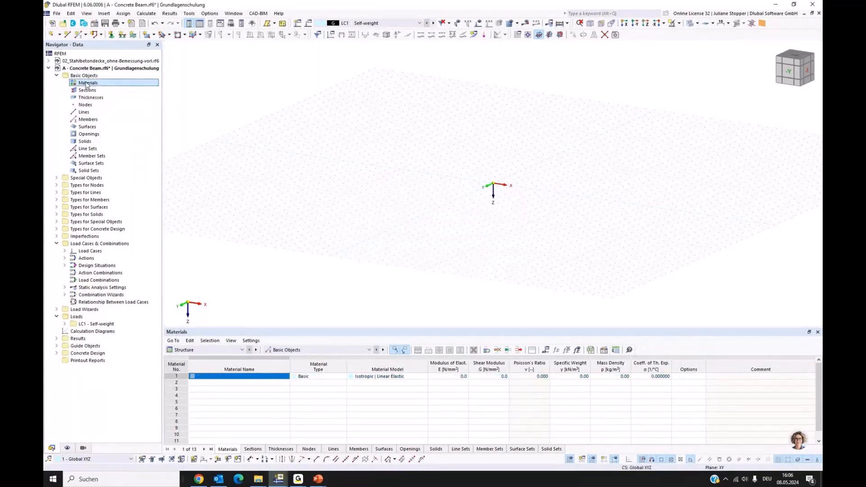
Create a new material from the library by filtering for European Union and Concrete, and choose C30/37 from the Concrete C series
double_click(86, 84)
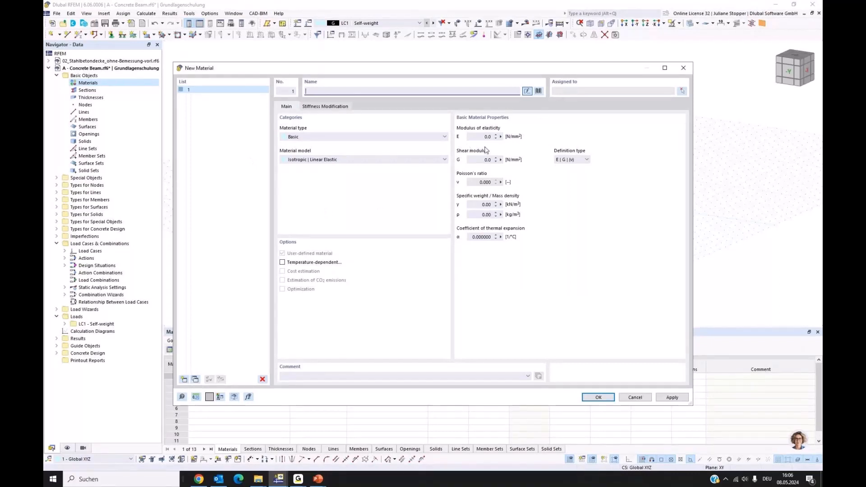
click(538, 92)
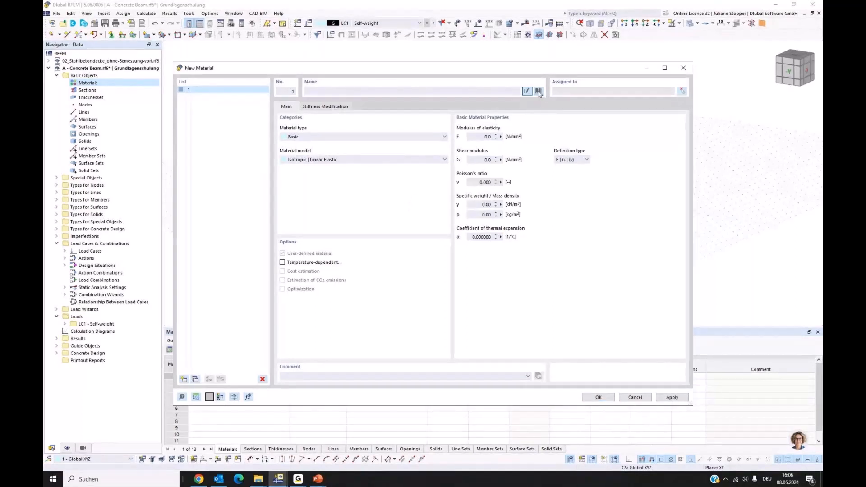
drag(508, 112, 511, 108)
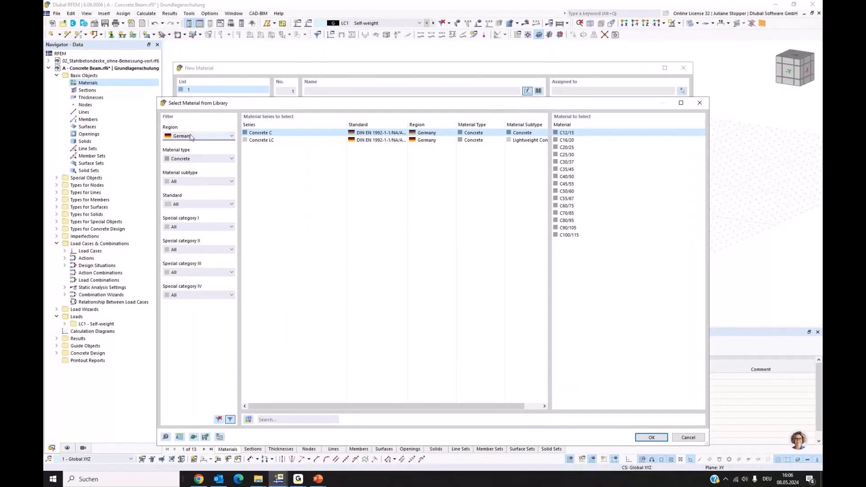
click(229, 137)
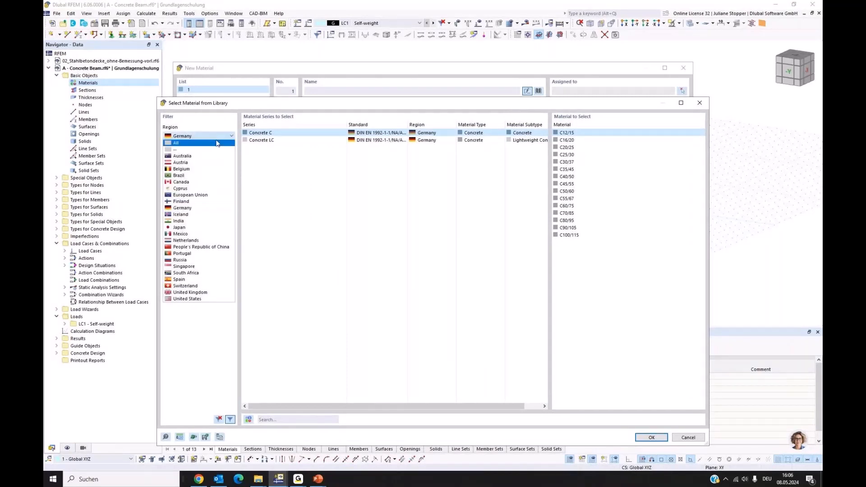
click(233, 194)
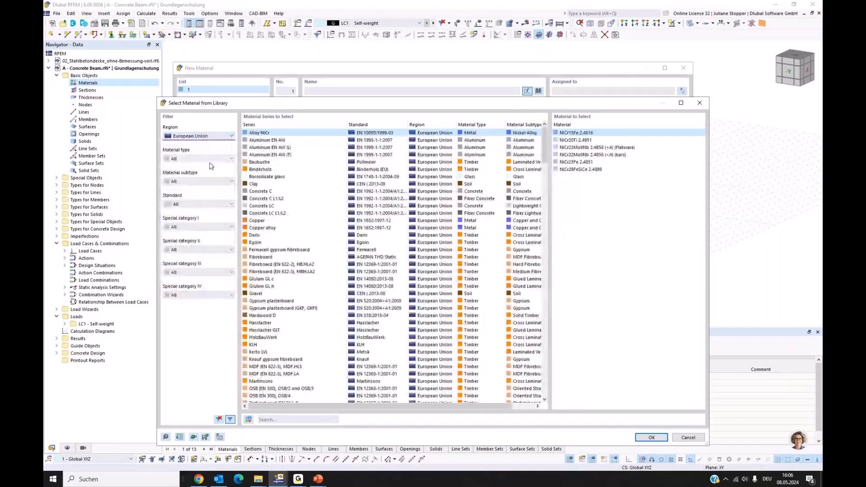
click(185, 160)
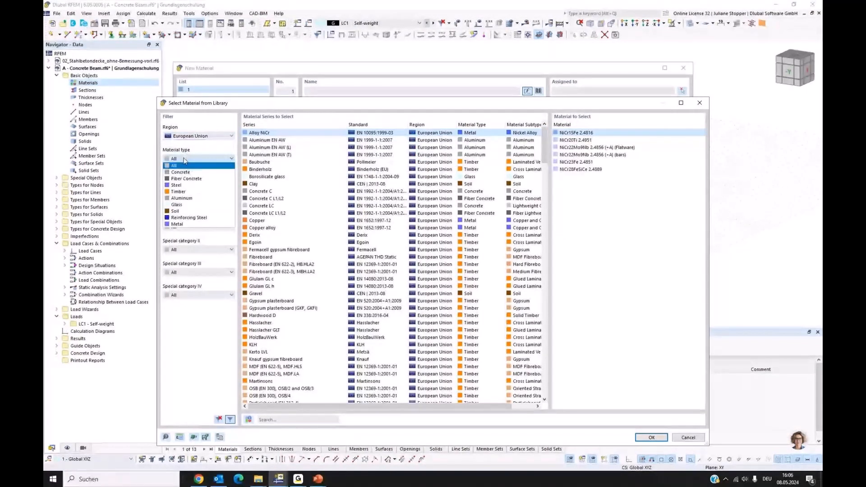
click(180, 172)
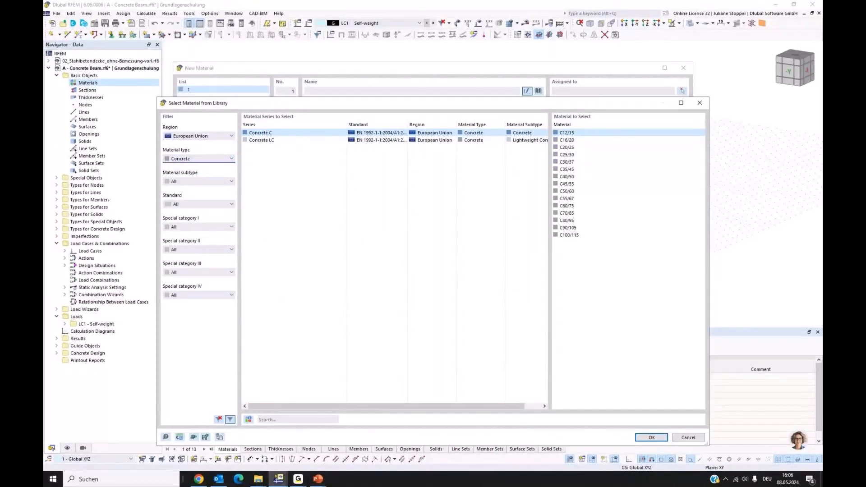
click(566, 162)
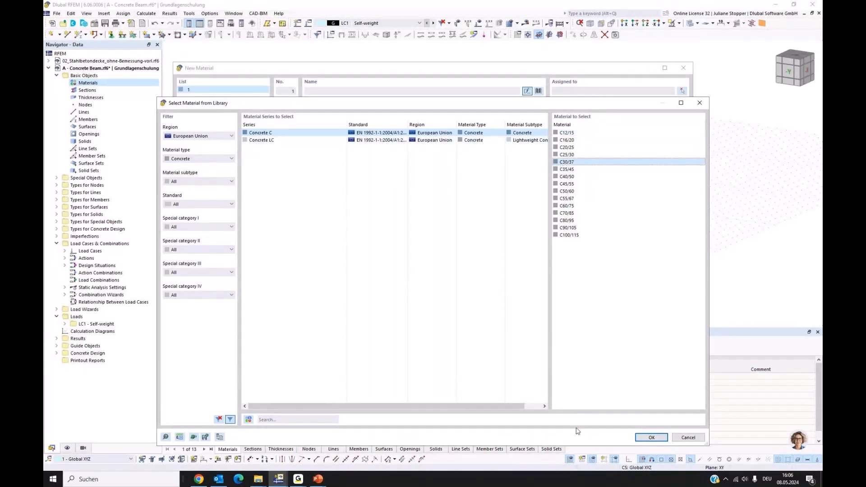
click(651, 438)
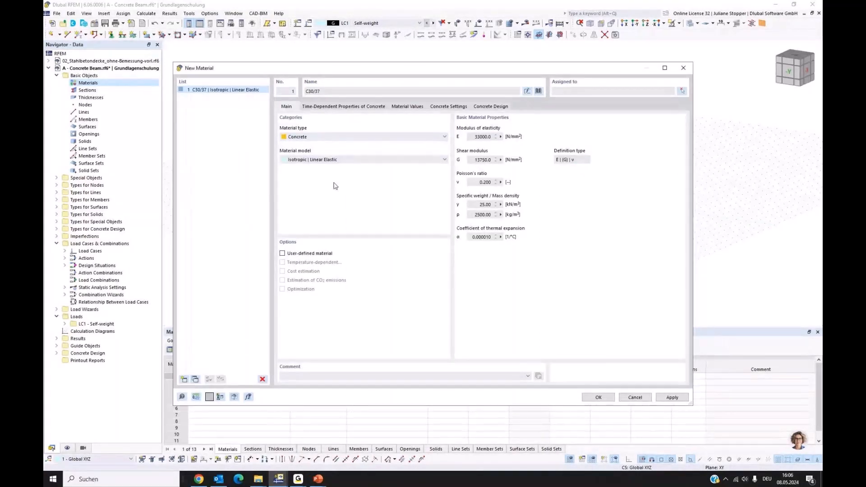
Add reinforcing steel B500S(A) | EN 1992-1-1:2004/A1:2014 as the second material and save both materials
click(183, 379)
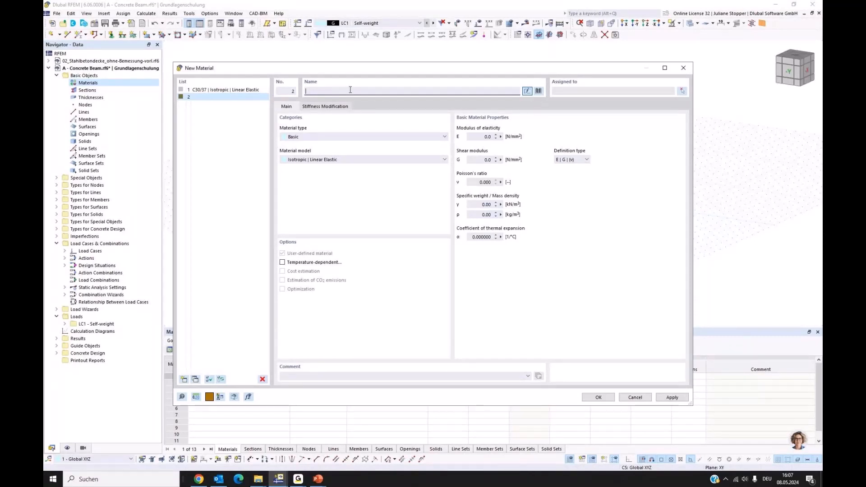
text(b5)
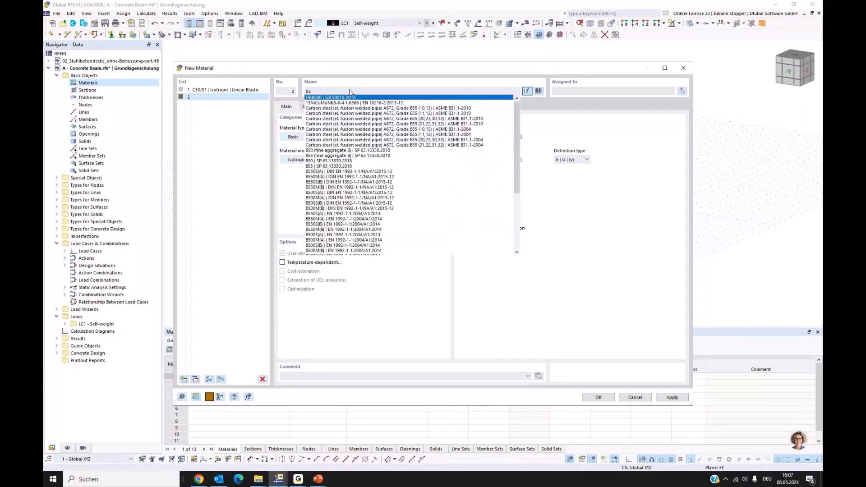
text(00s)
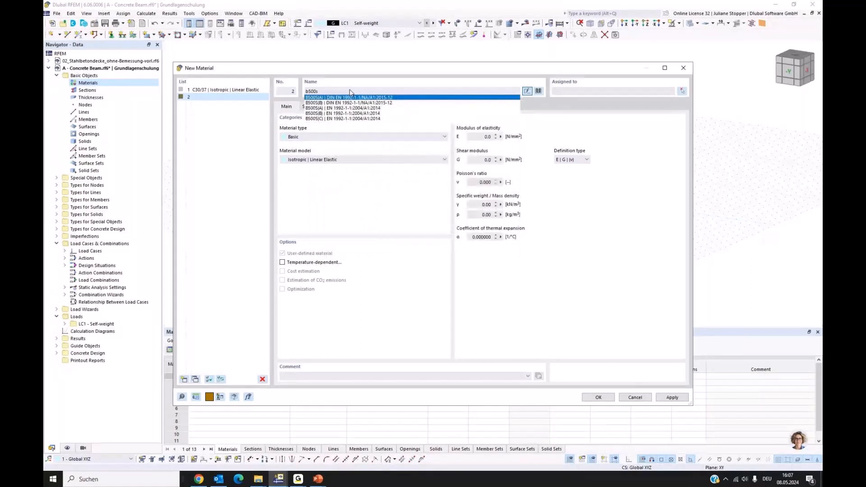
click(319, 109)
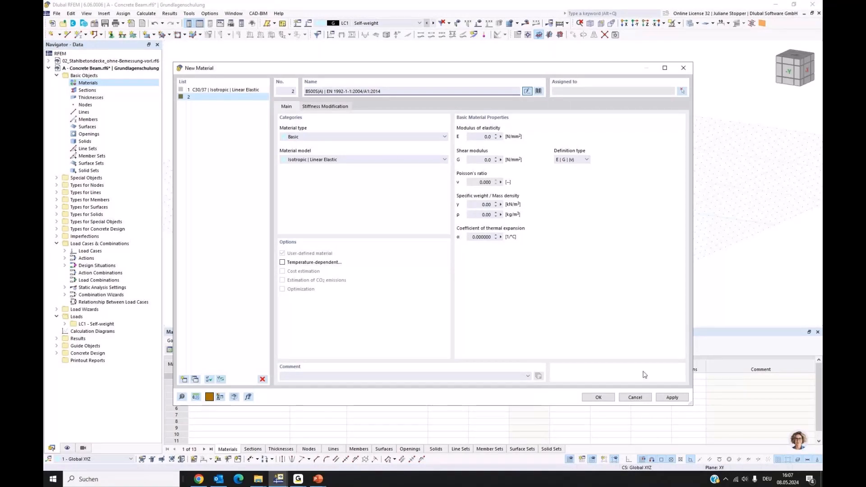
click(670, 399)
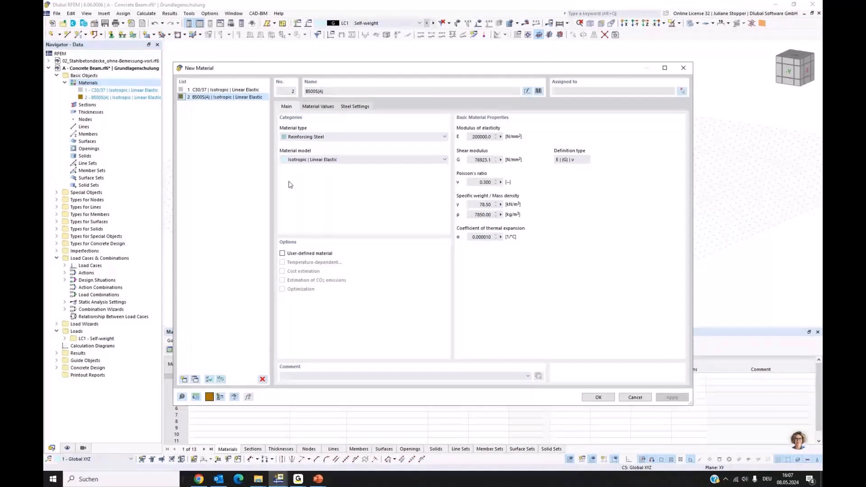
click(596, 397)
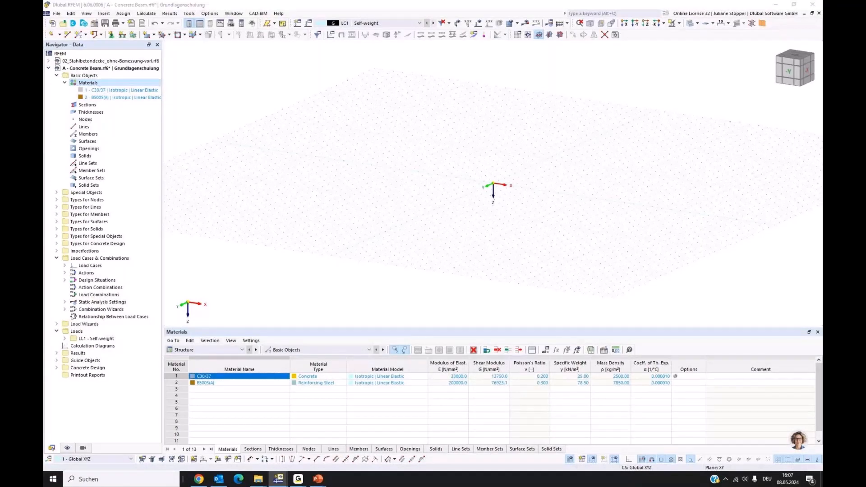
Start a new section with C30/37 as its material and look through the section library, keeping the massive rectangle
right_click(90, 109)
click(108, 121)
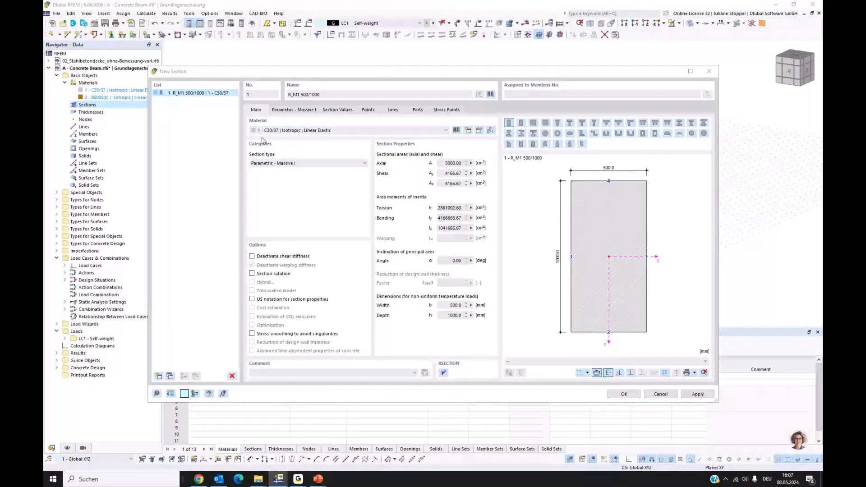
click(357, 131)
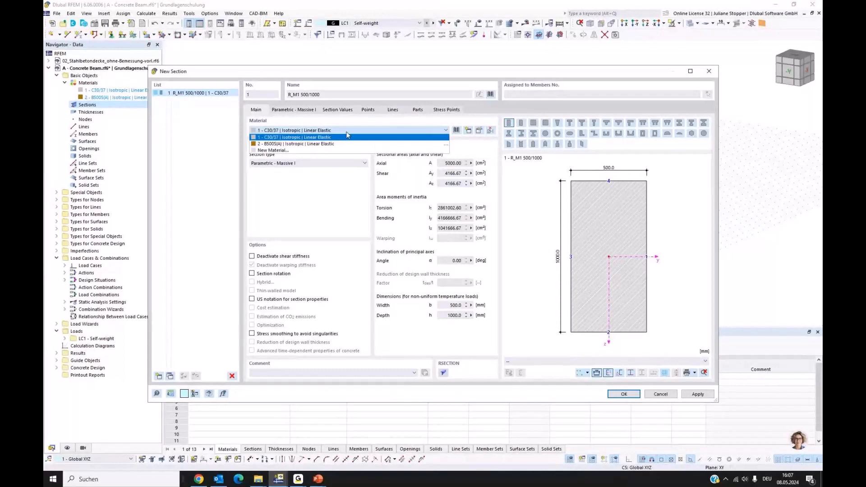
click(294, 138)
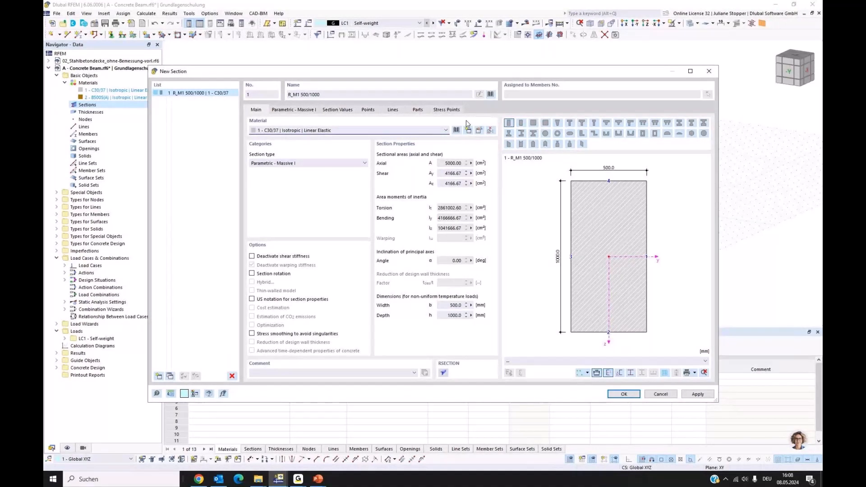
click(490, 94)
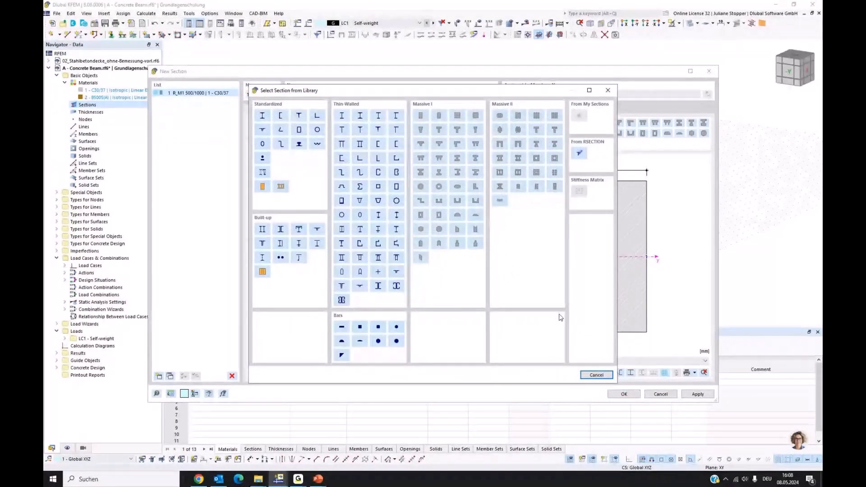
click(596, 376)
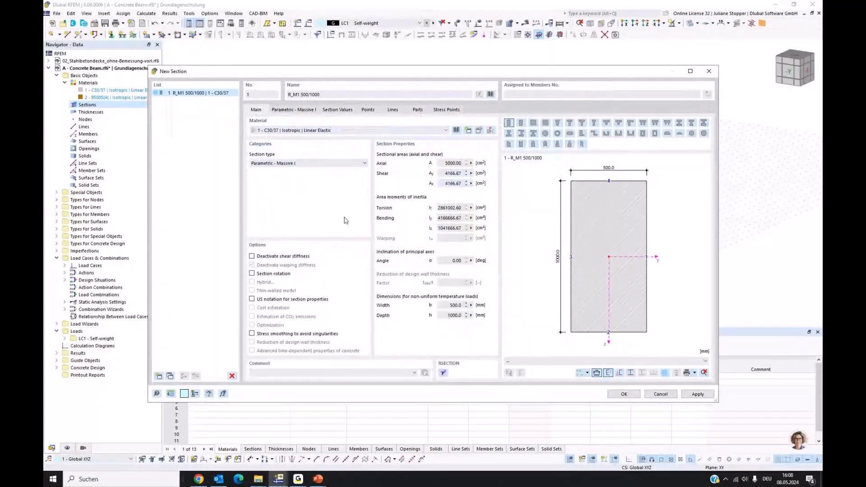
Set the massive rectangle's width b to 300 mm and height h to 450 mm, and apply the section
click(300, 111)
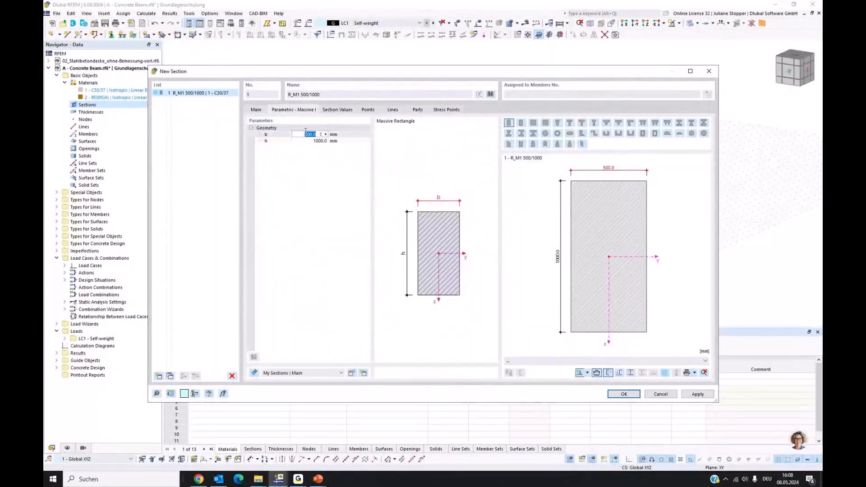
click(306, 134)
text(3)
key(Tab)
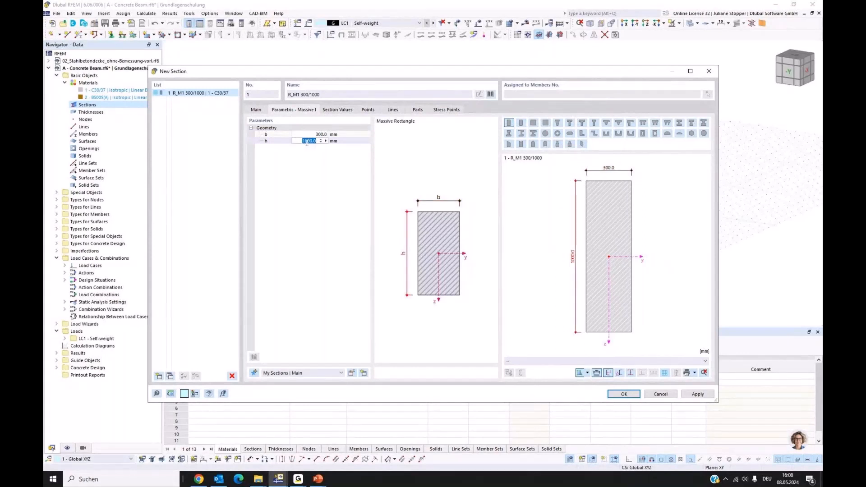
drag(311, 142, 303, 142)
text(45)
click(698, 394)
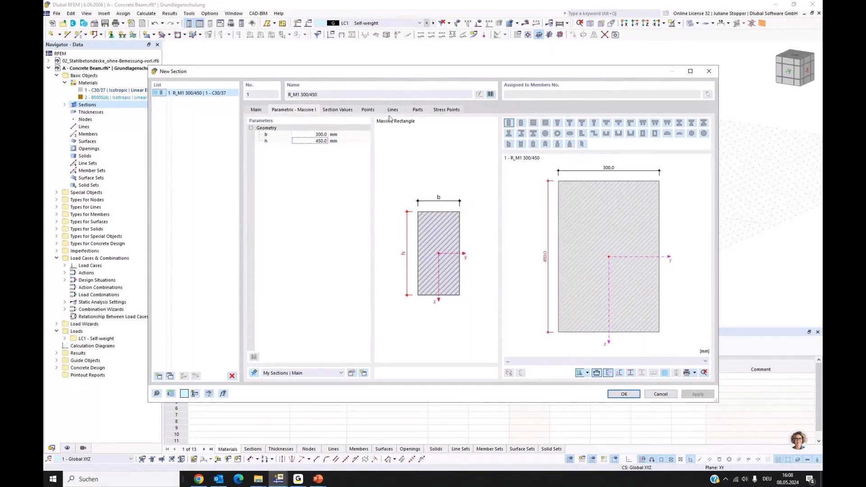
Review the 300/450 section's main data, section values, points and lines, save the section, and list it under the model's sections
click(256, 110)
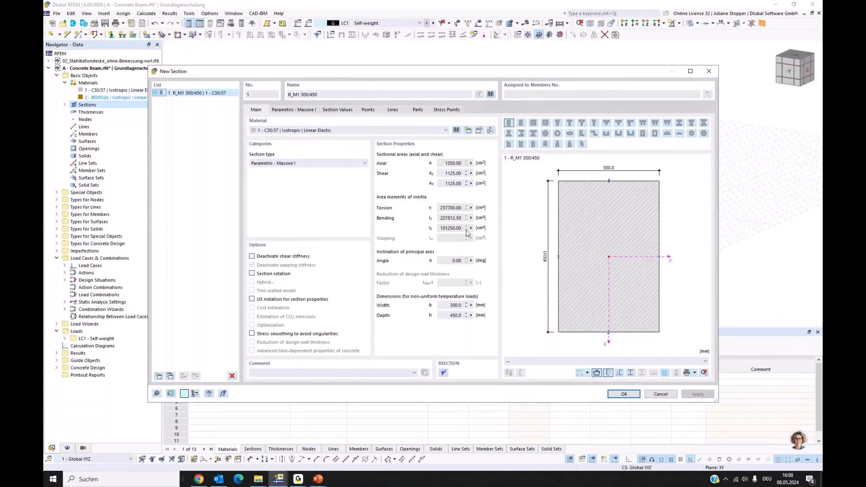
click(338, 109)
click(367, 109)
click(392, 109)
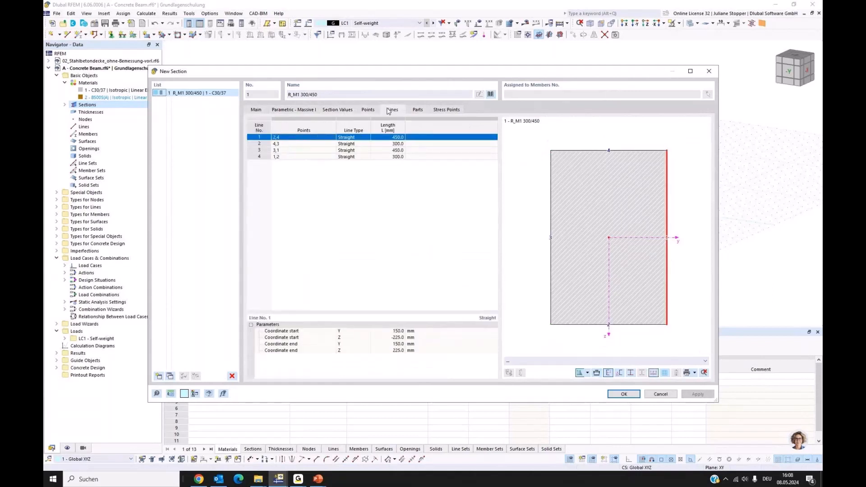
click(256, 110)
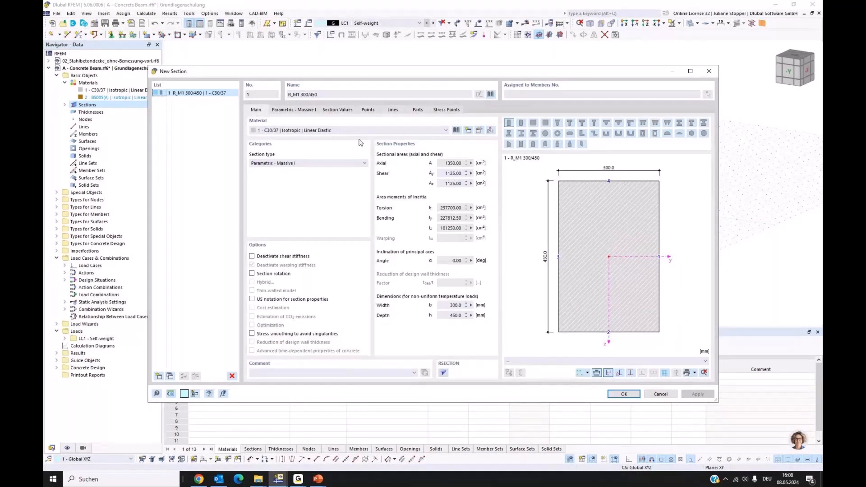
key(Escape)
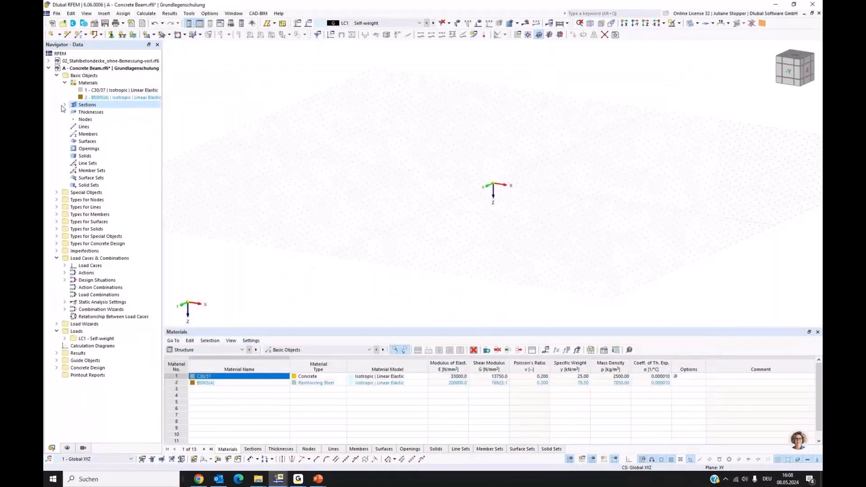
click(64, 105)
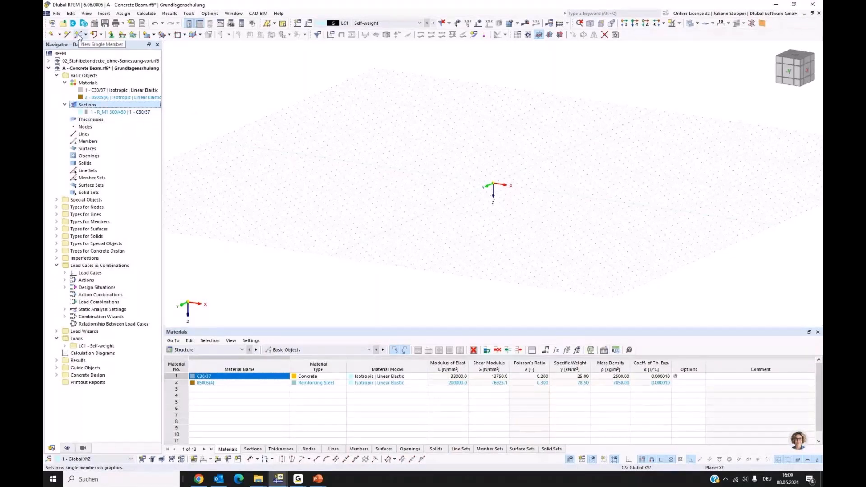
Start a new single member of type Beam with a uniform R_M1 300/450 section in C30/37
click(79, 36)
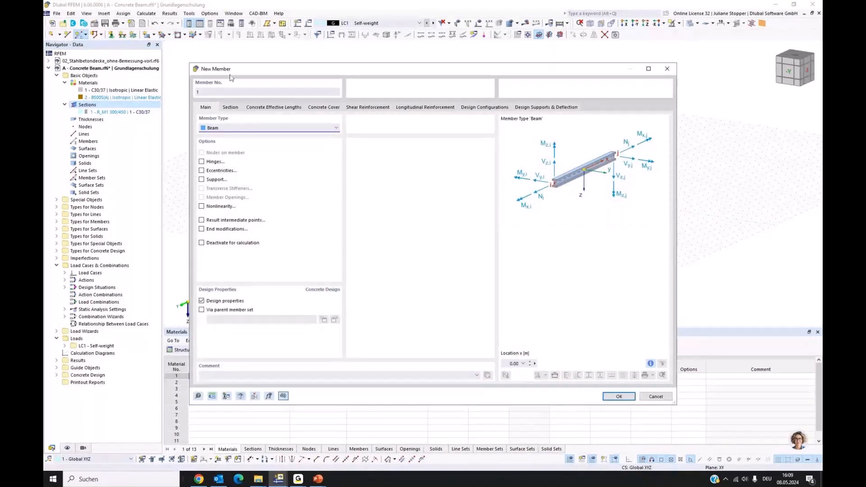
drag(246, 77, 264, 71)
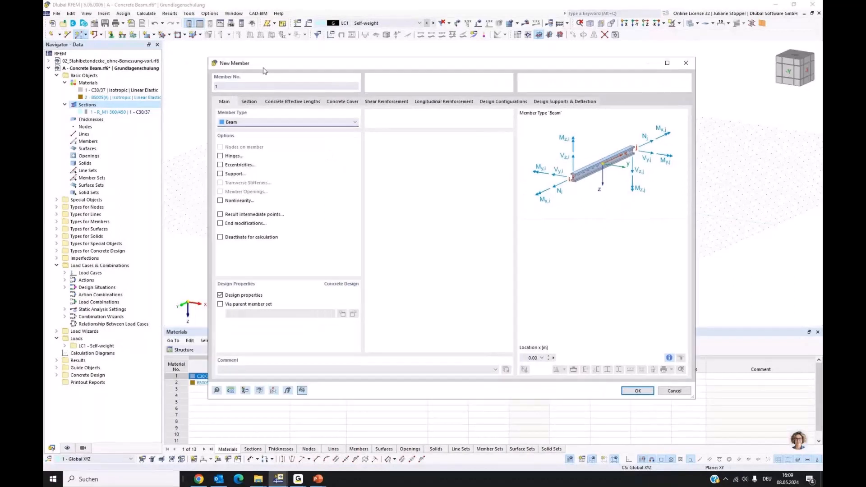
click(251, 125)
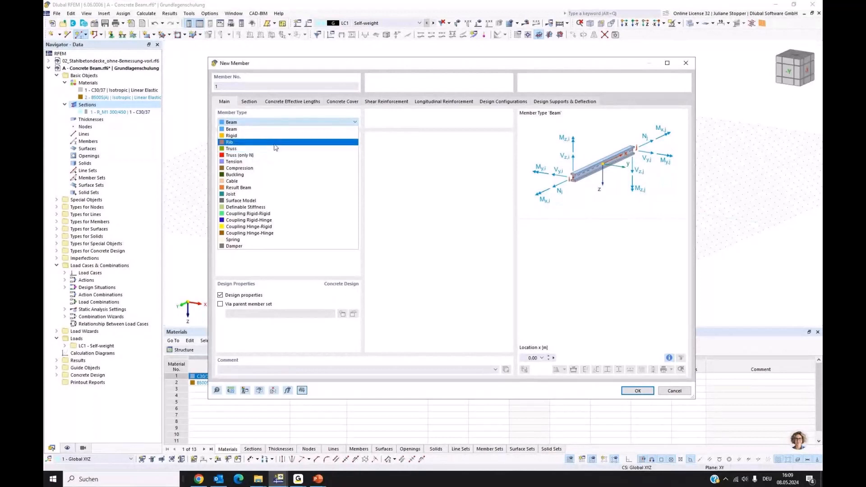
key(Escape)
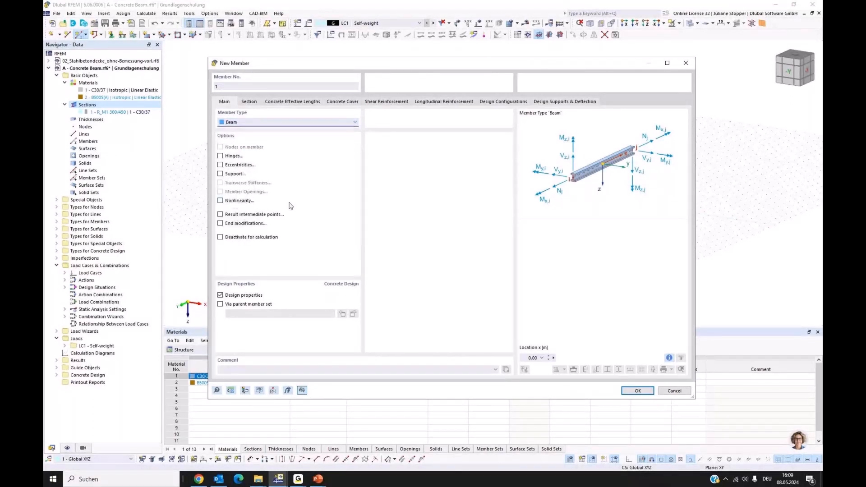
click(250, 102)
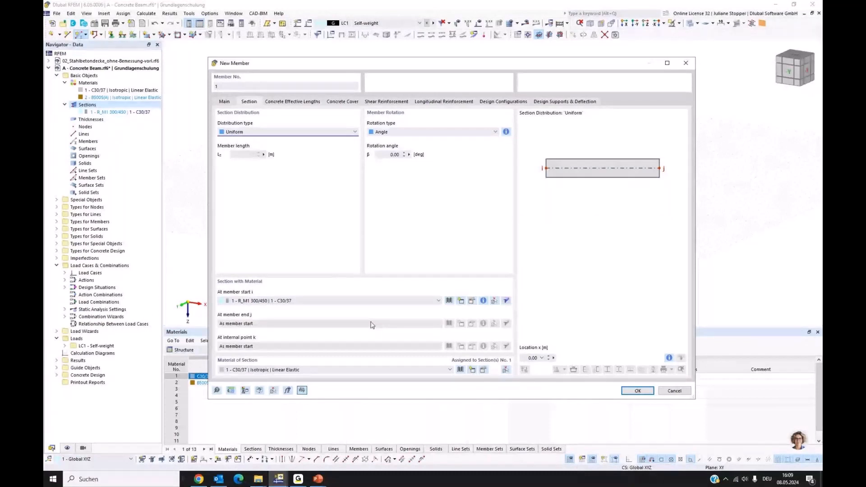
key(Return)
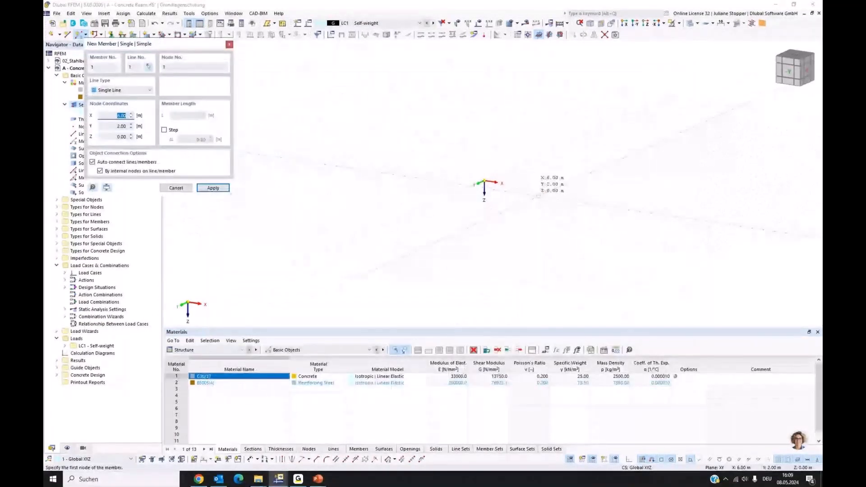
Draw the beam member from the origin to X 8.00 m, Y 0.00 m, Z 0.00 m, and end member placement
middle_drag(538, 196, 525, 230)
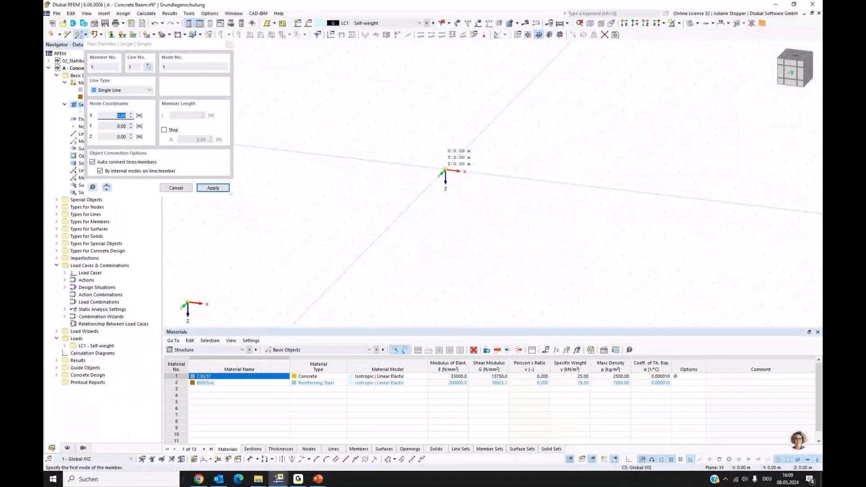
click(445, 170)
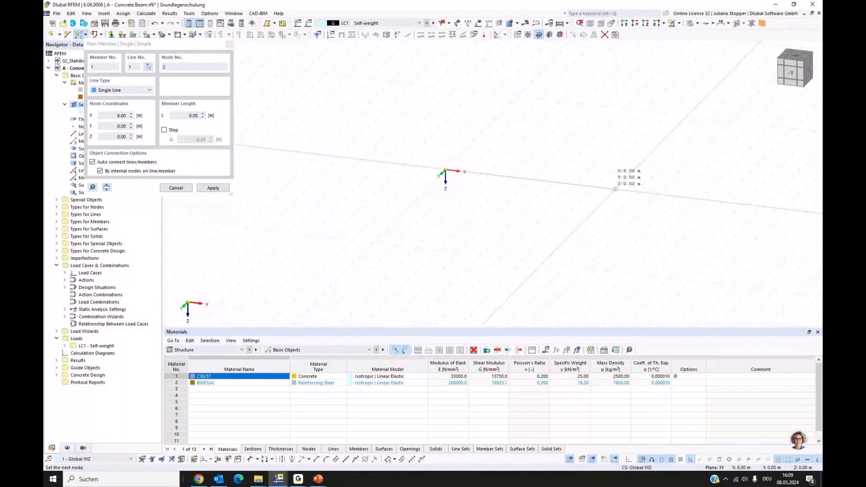
click(617, 193)
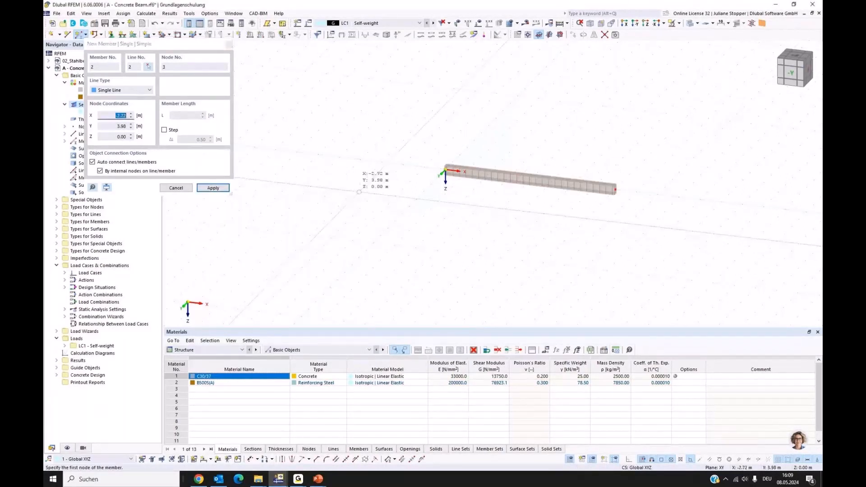
key(Escape)
key(Escape)
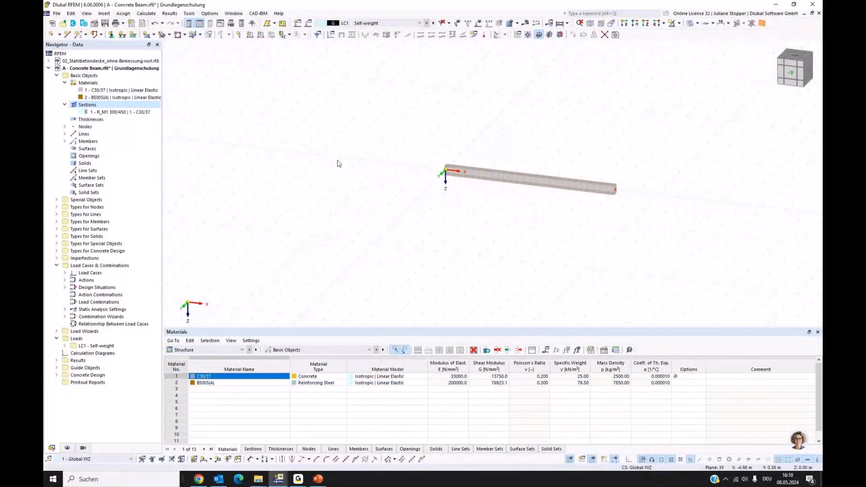
Enable a support on the beam's start node at the origin and assign the Fixed nodal support
middle_drag(522, 232, 467, 238)
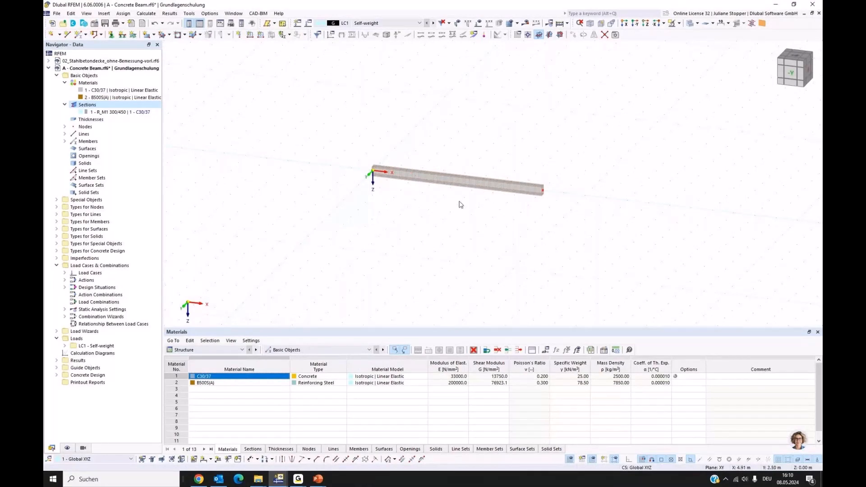
scroll(460, 204, up, 1)
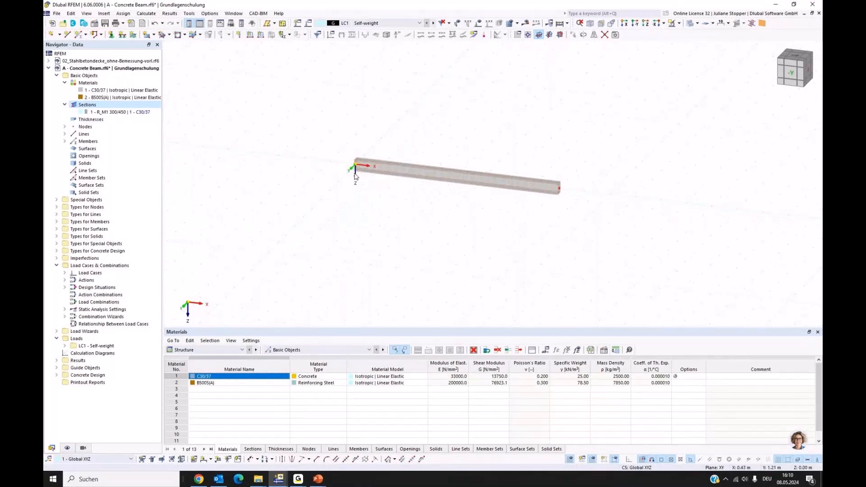
scroll(356, 171, up, 3)
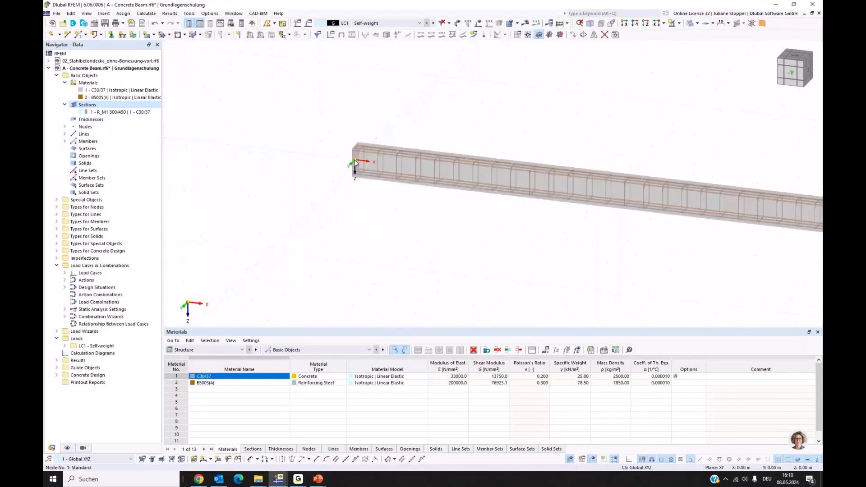
right_click(355, 162)
click(368, 176)
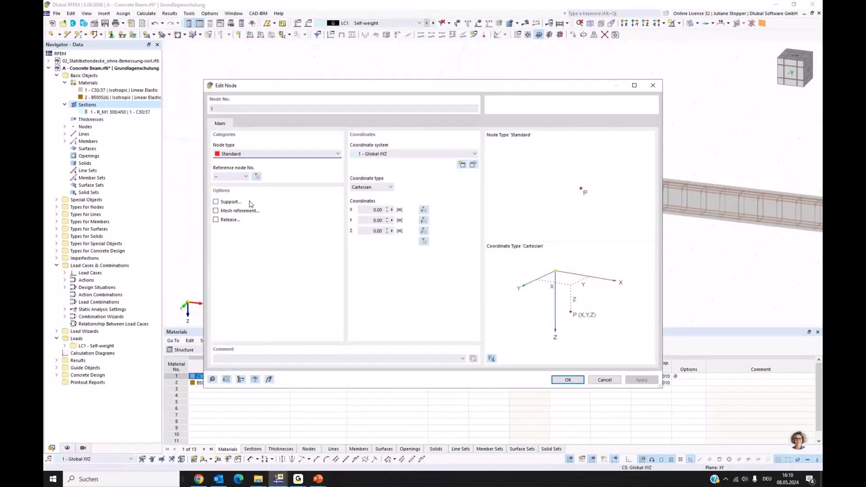
click(216, 201)
click(245, 124)
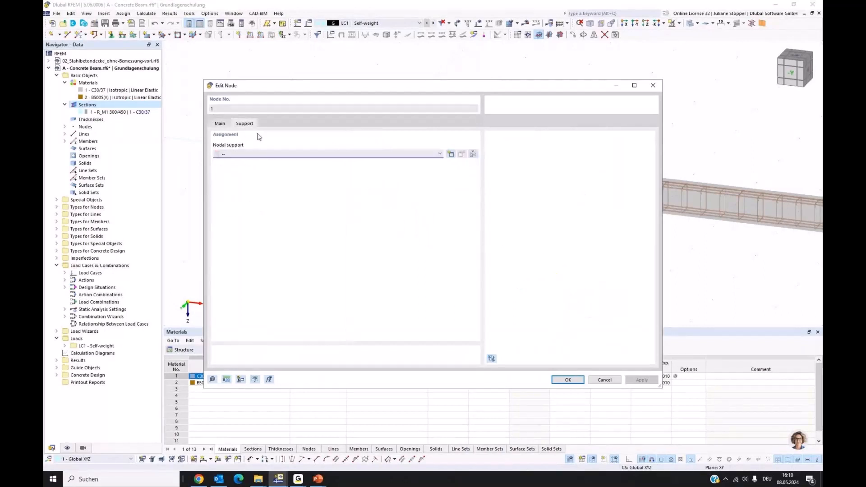
click(270, 154)
click(263, 176)
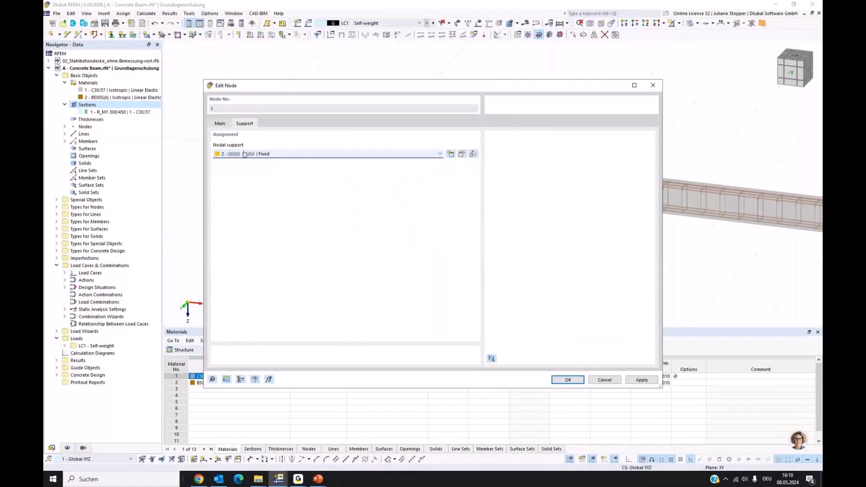
Check the Fixed support's translational and rotational conditions, save the start node, and inspect the support on the model
click(461, 155)
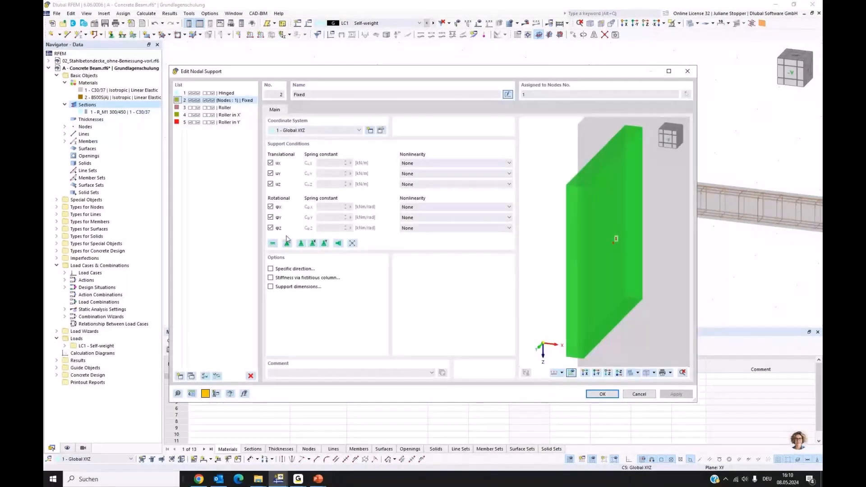
click(603, 394)
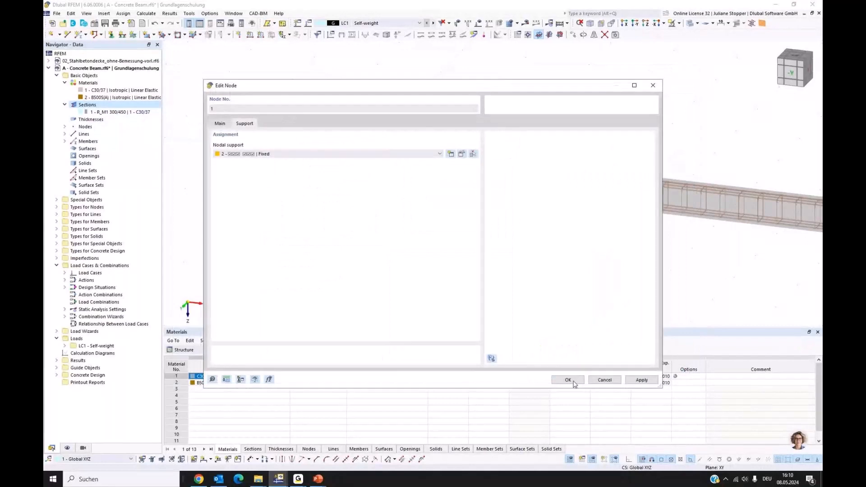
key(Return)
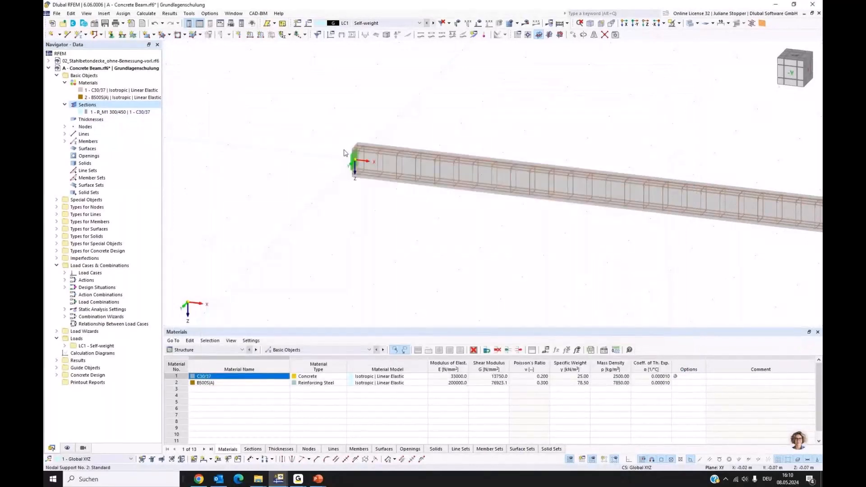
scroll(351, 153, up, 3)
scroll(489, 236, down, 4)
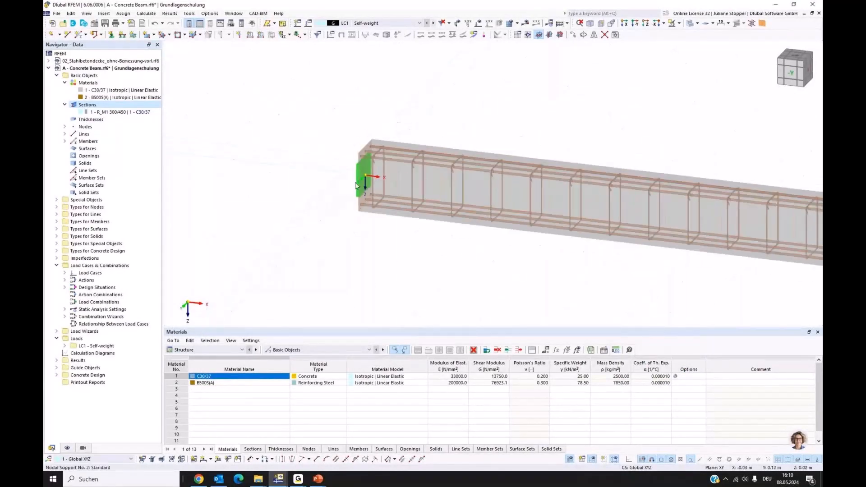
middle_drag(672, 271, 599, 266)
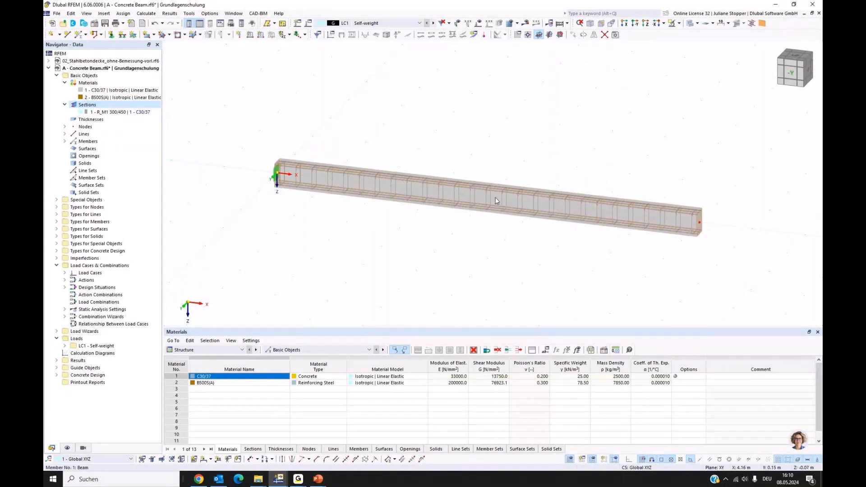
click(51, 34)
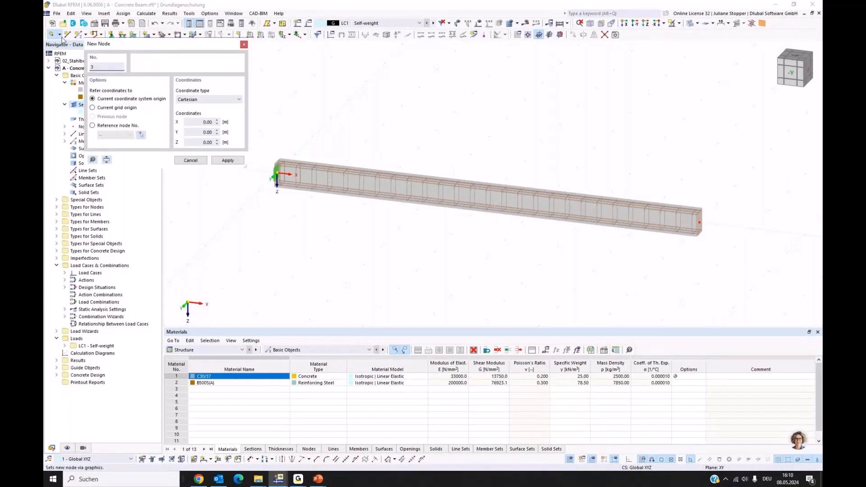
click(244, 45)
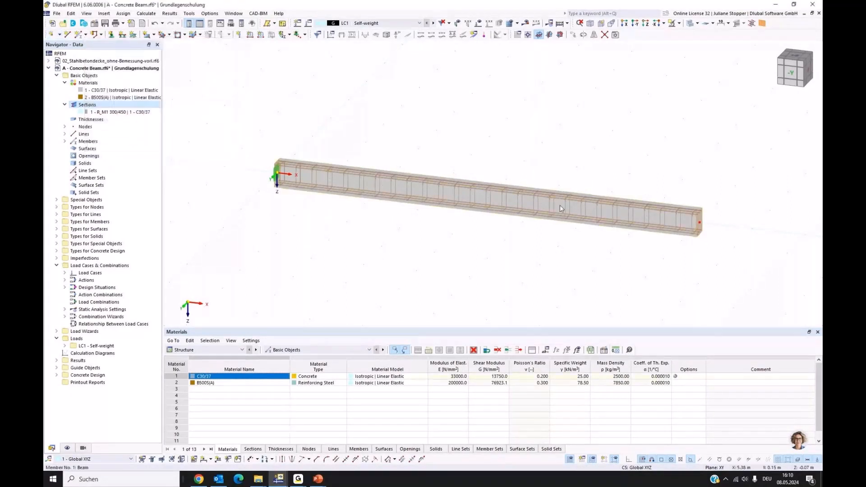
Enable nodes on the beam member and add one at an absolute distance of 6 m from its start
right_click(560, 208)
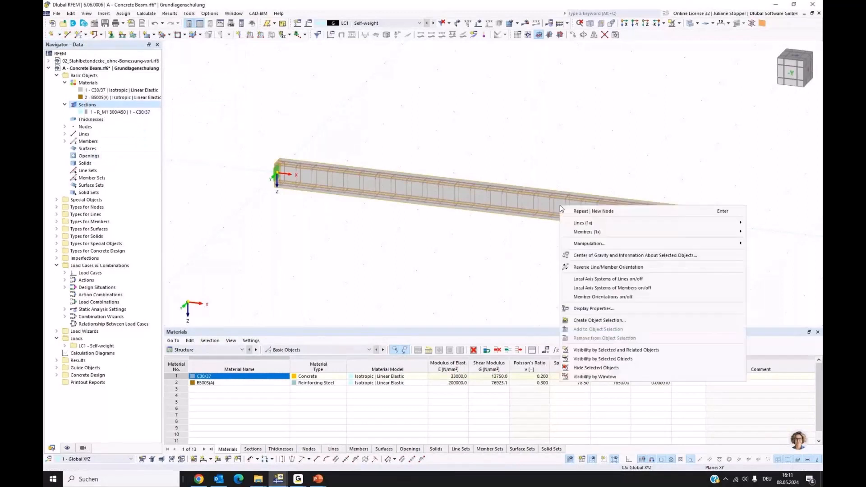
mouse_move(577, 231)
click(469, 233)
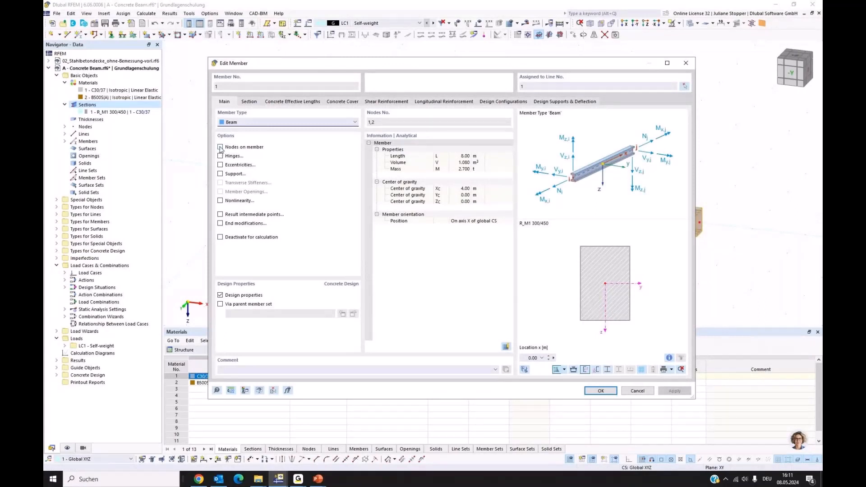
click(220, 148)
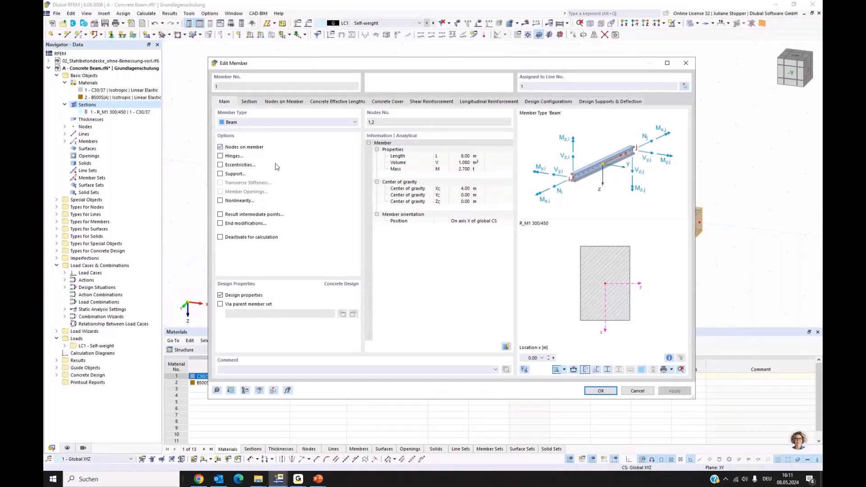
click(285, 102)
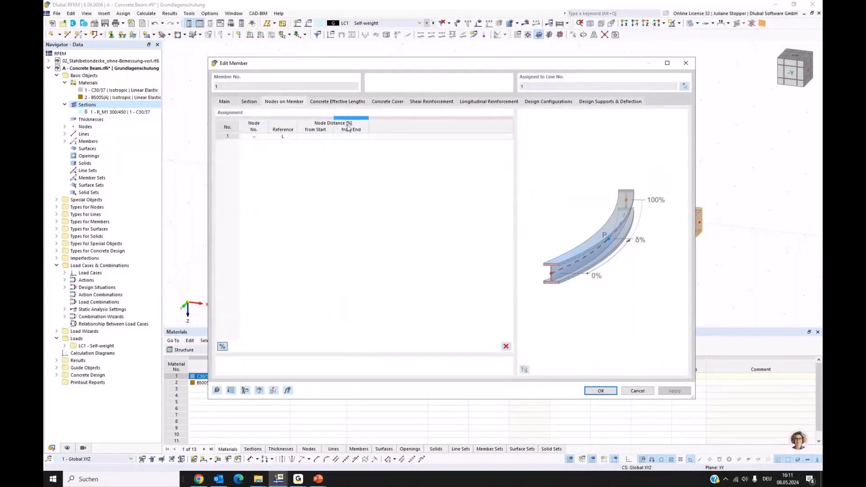
click(222, 347)
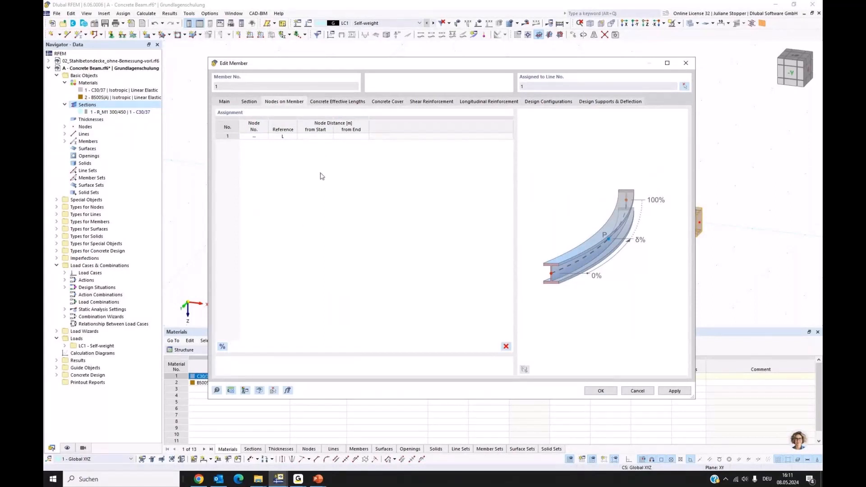
click(314, 136)
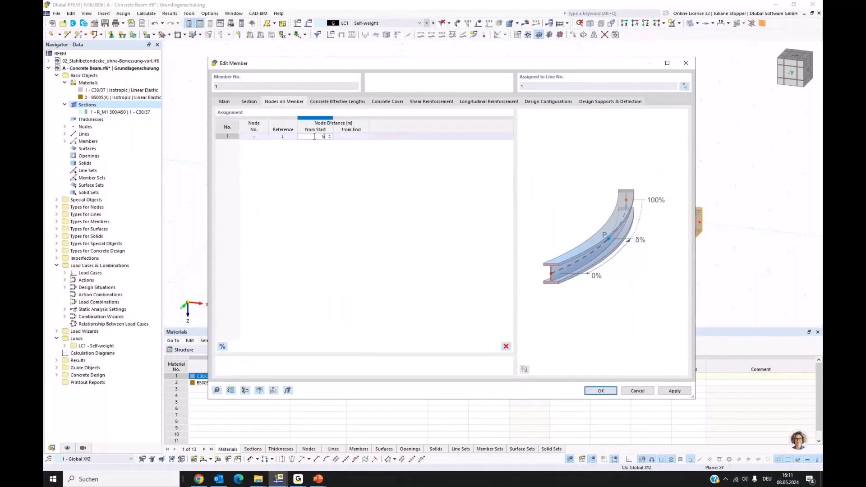
click(601, 390)
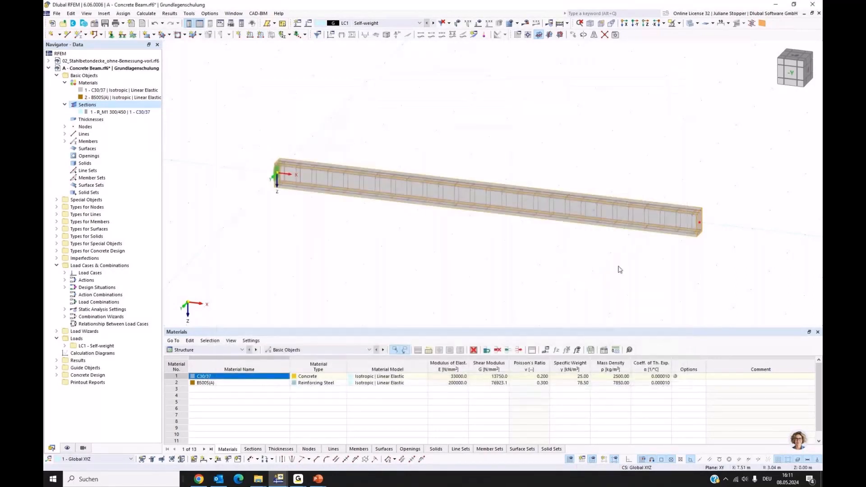
Edit the intermediate node 6 m along the beam and enable a support on it
scroll(604, 223, up, 4)
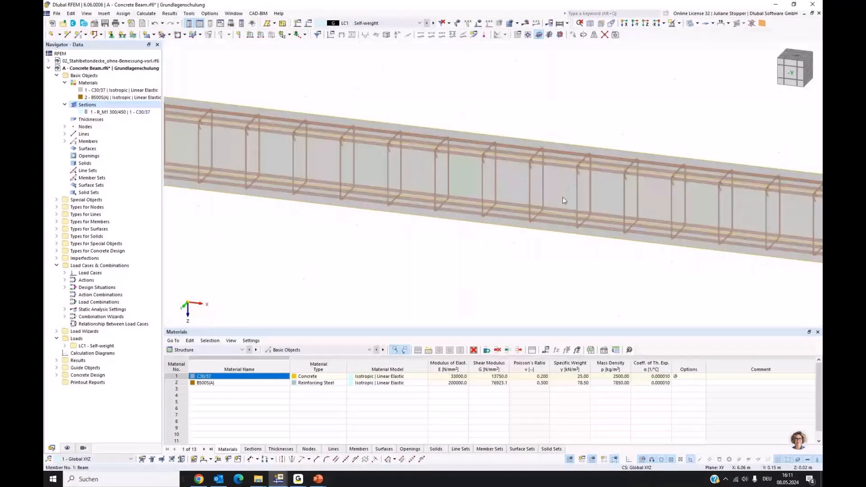
scroll(562, 196, down, 4)
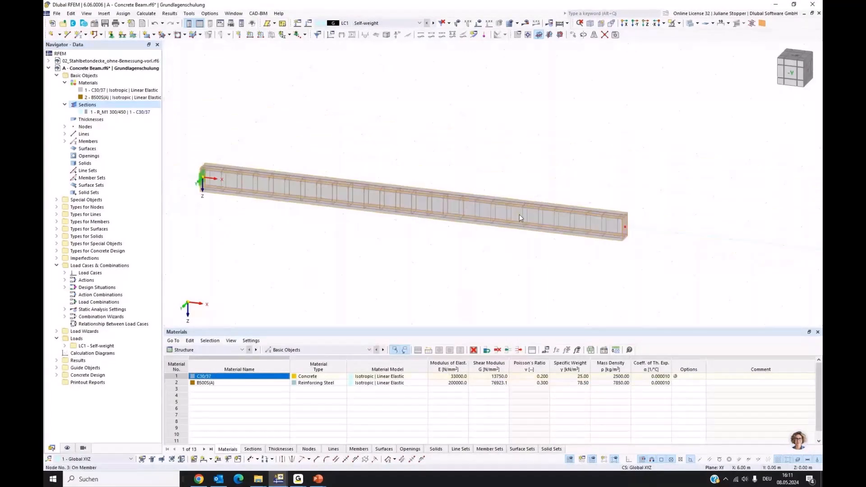
right_click(520, 217)
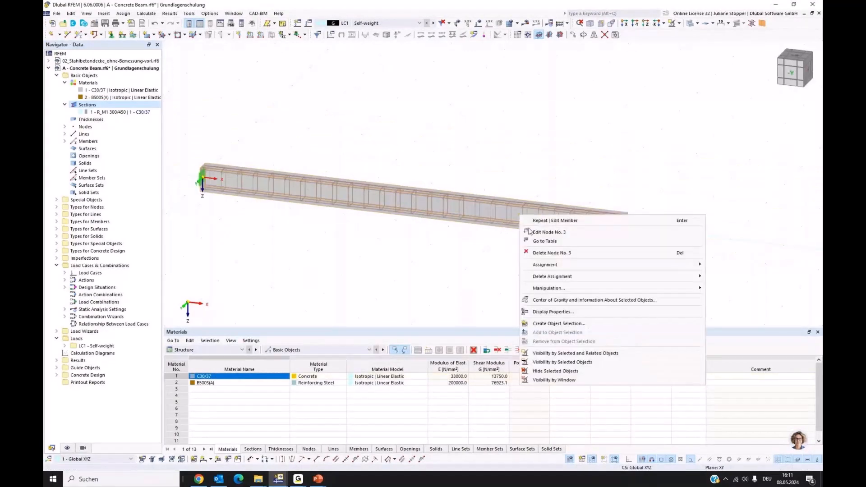
click(529, 232)
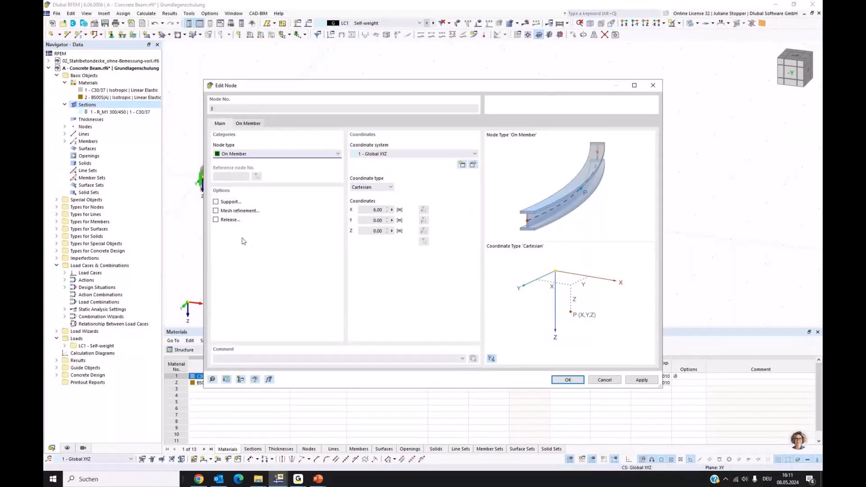
click(223, 201)
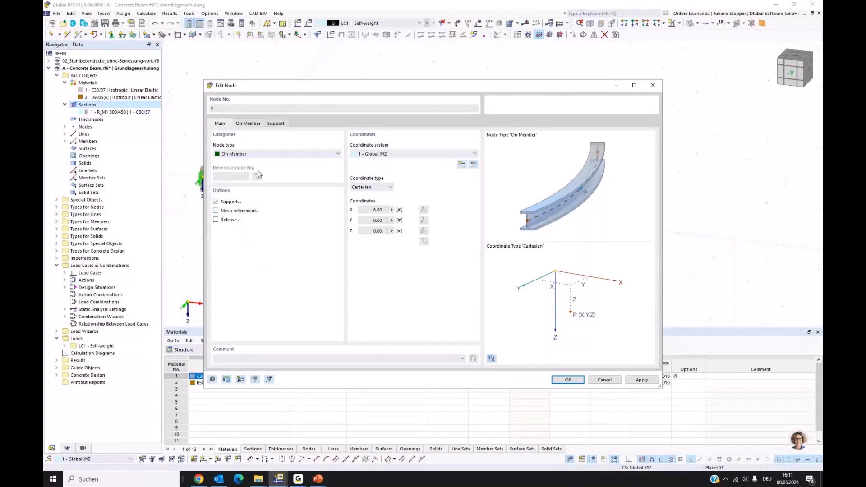
click(276, 125)
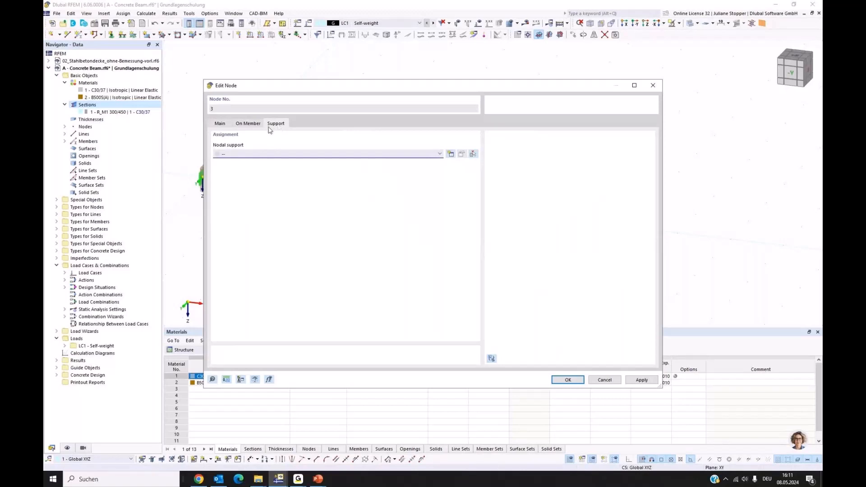
Create a new nodal support for the intermediate node with displacement in X and rotations about X and Y free, and save the node
click(450, 155)
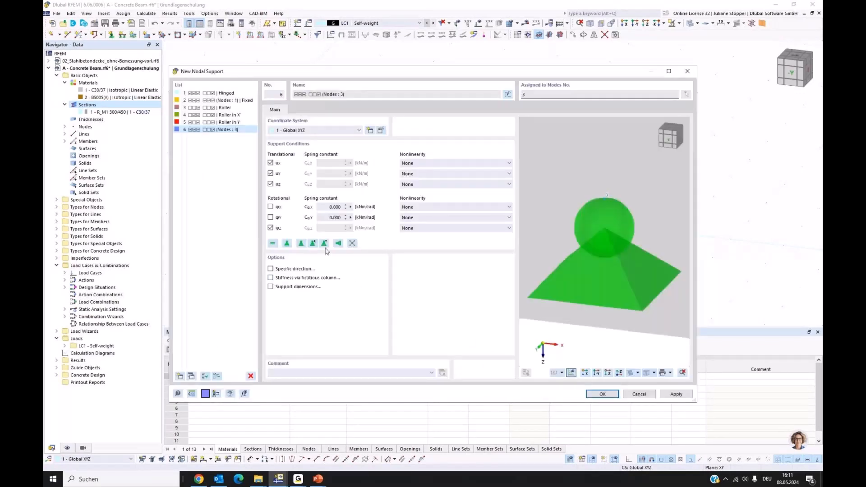
mouse_move(338, 75)
mouse_down()
mouse_move(449, 96)
mouse_move(394, 76)
mouse_up()
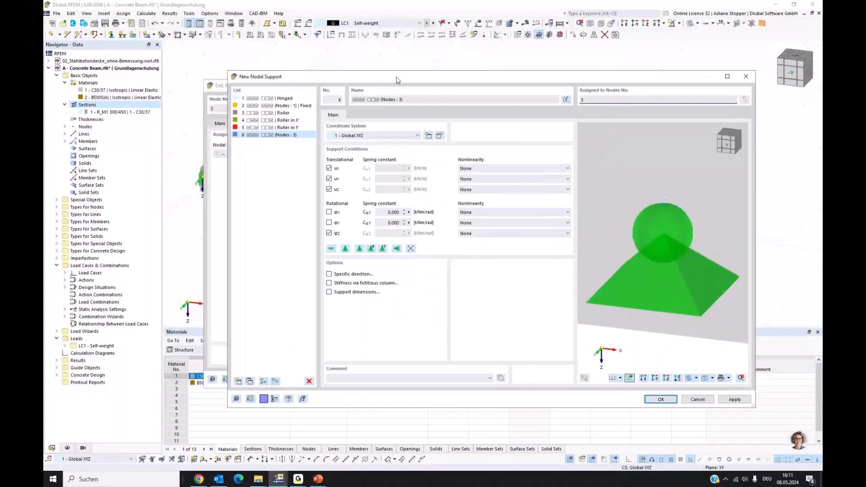
click(368, 245)
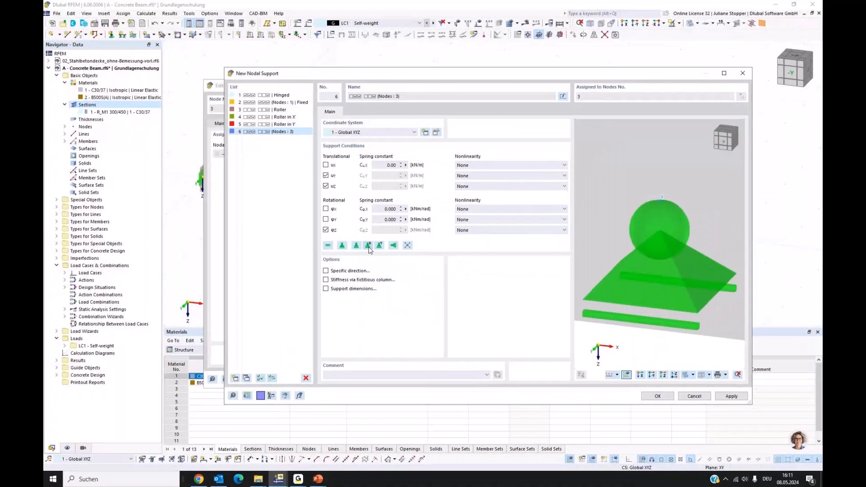
click(656, 396)
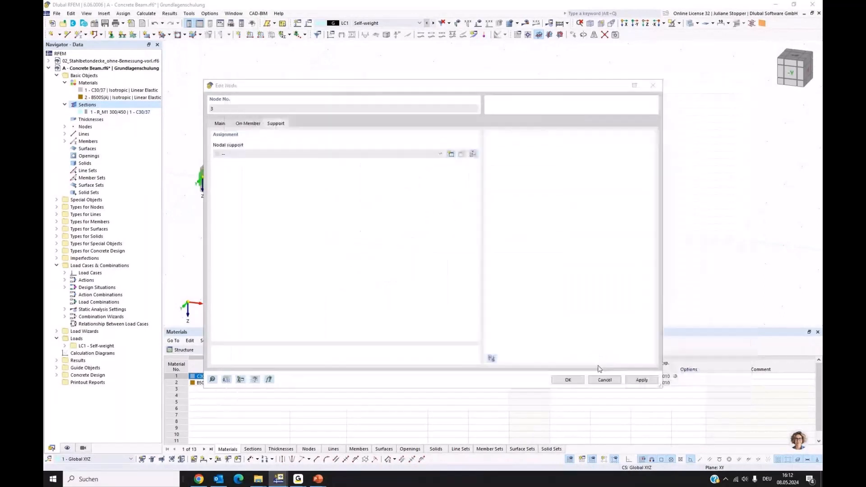
click(569, 380)
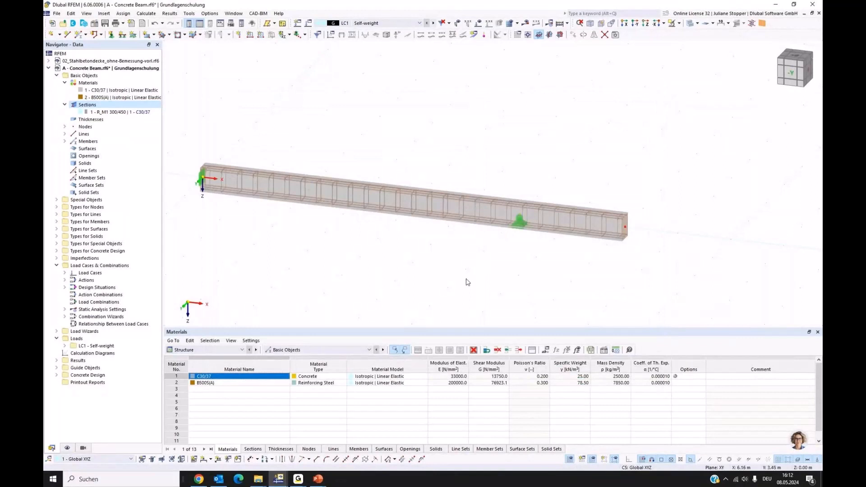
ctrl+middle_drag(468, 282, 420, 264)
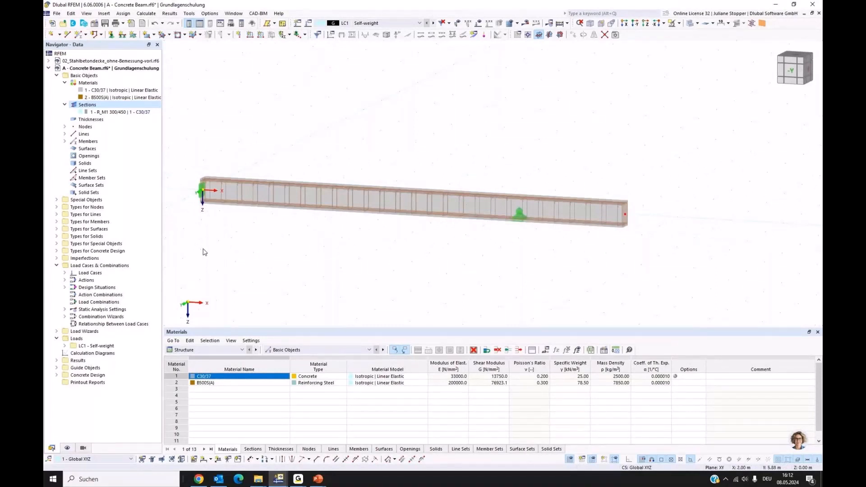
middle_drag(204, 252, 290, 268)
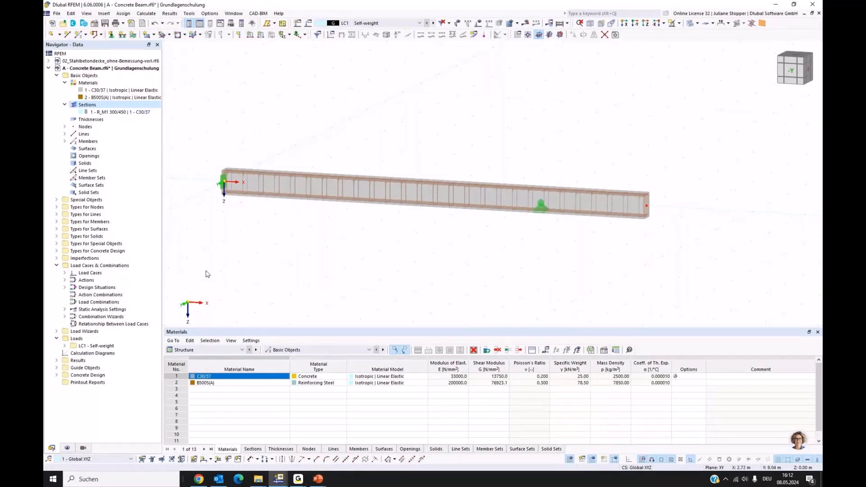
Add a load case named Live Load - 1 with the action category Imposed loads - category B: office areas
click(85, 267)
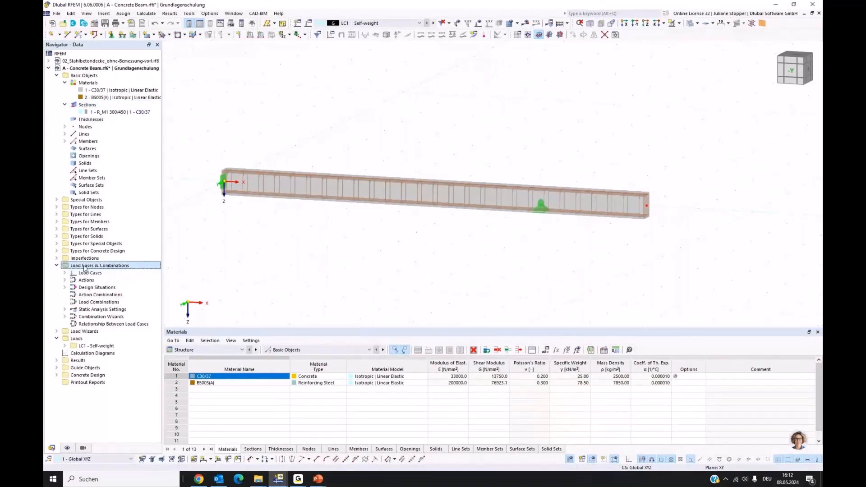
right_click(86, 268)
click(95, 271)
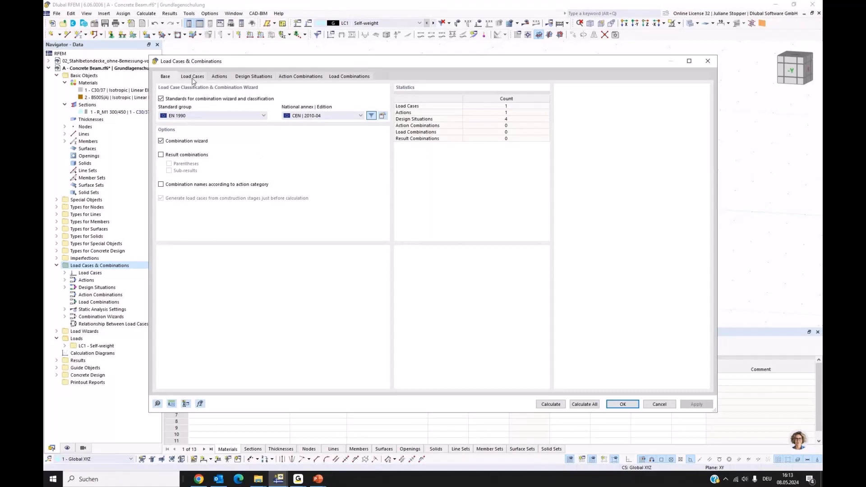
key(ctrl+Tab)
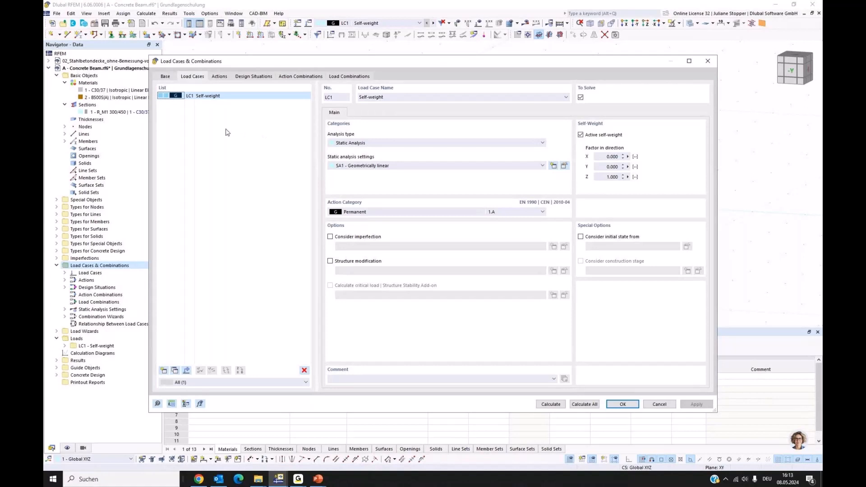
click(164, 371)
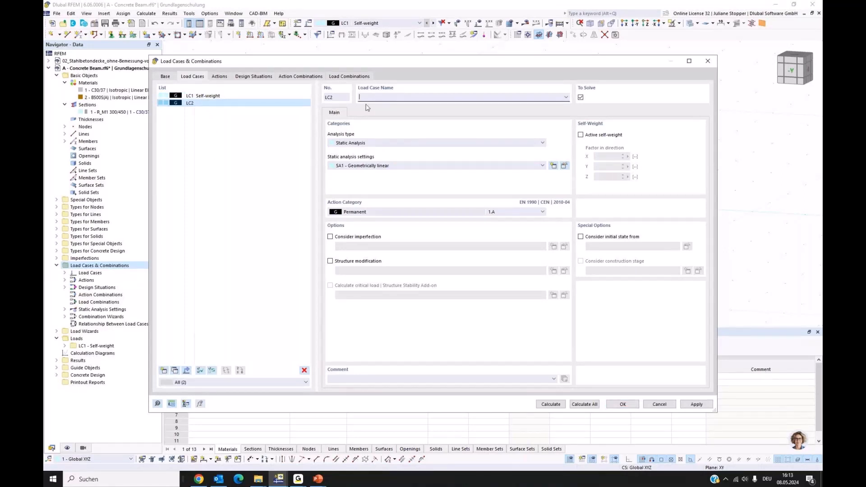
text(Live)
text(load - 1)
click(696, 404)
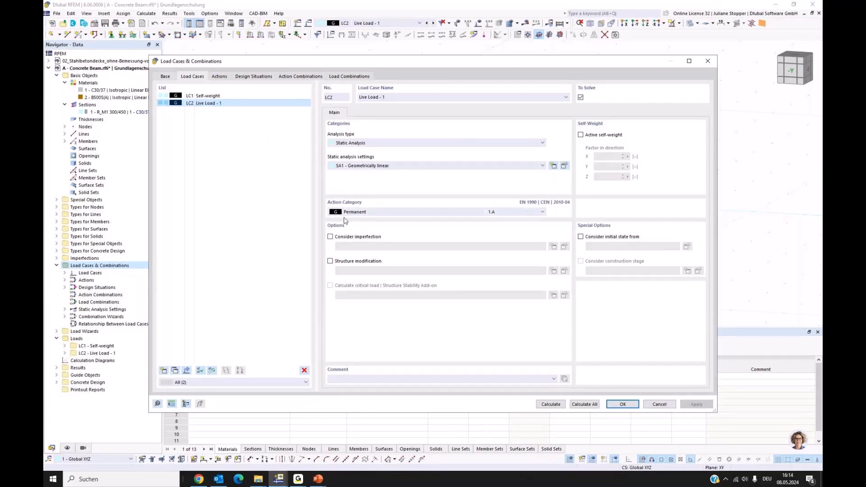
click(384, 214)
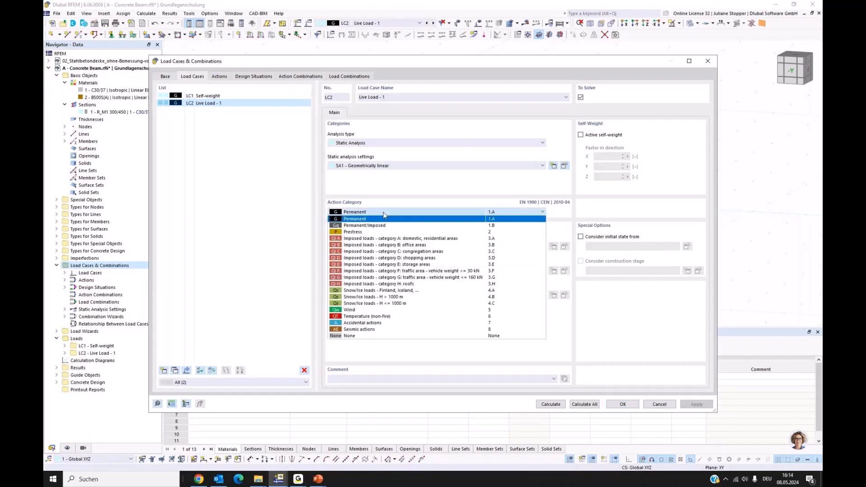
click(382, 246)
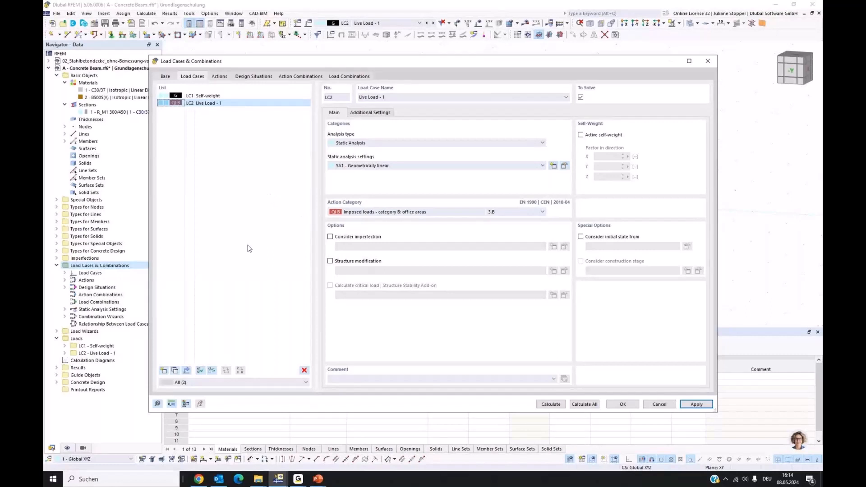
Copy the Live Load - 1 load case and rename the copy Live Load - 2
click(175, 371)
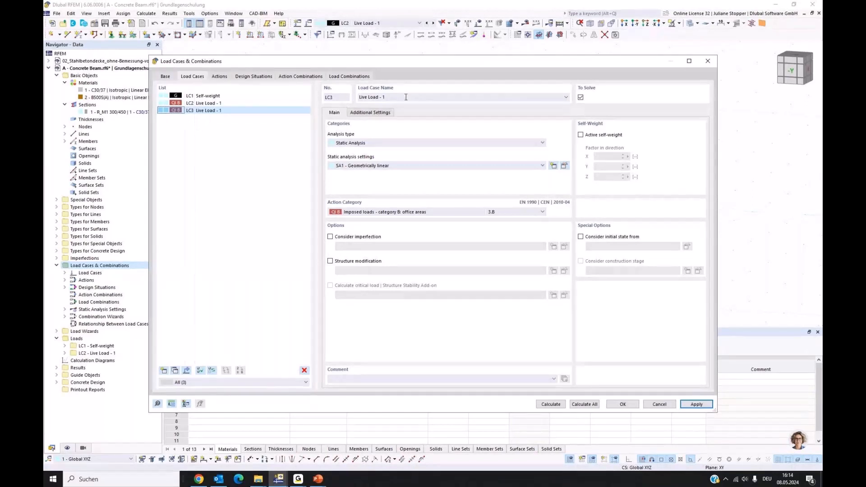
text(2)
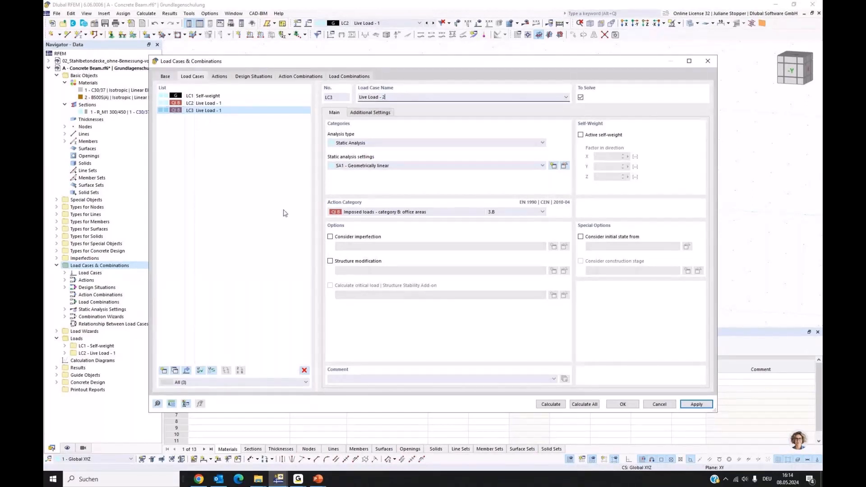
click(284, 212)
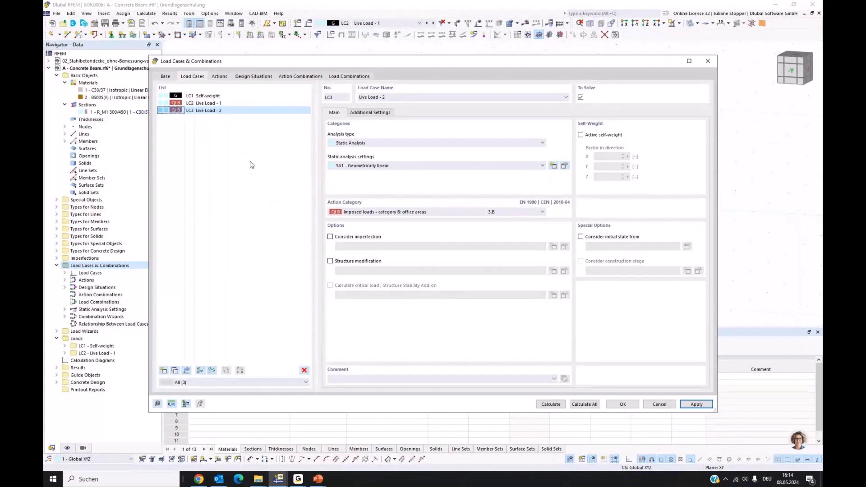
Review the actions and design situations, and read the combination rule for the ULS (STR/GEO) permanent and transient situation
click(219, 79)
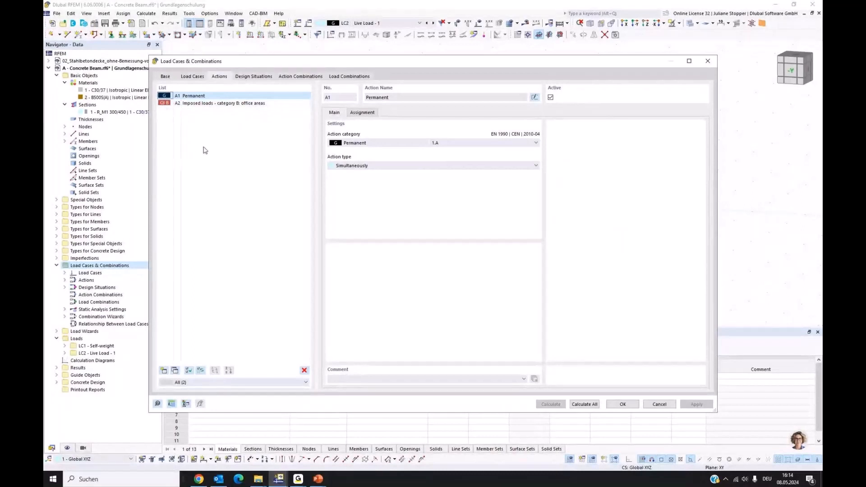
click(251, 78)
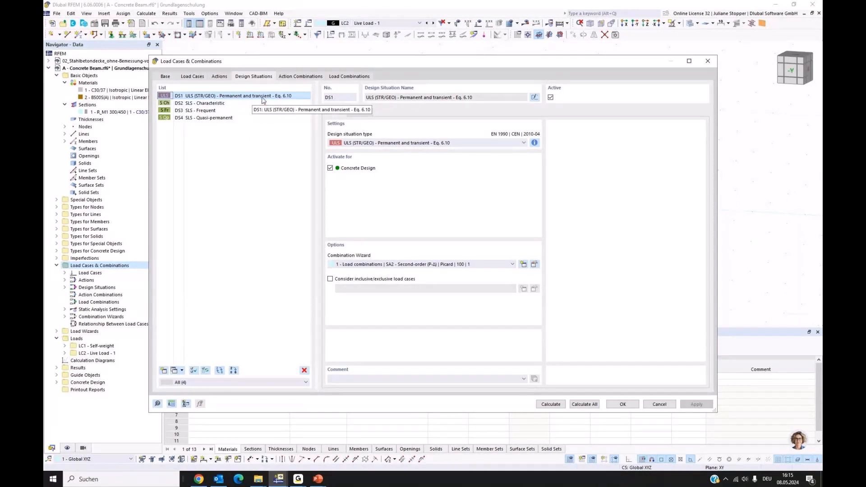
click(534, 142)
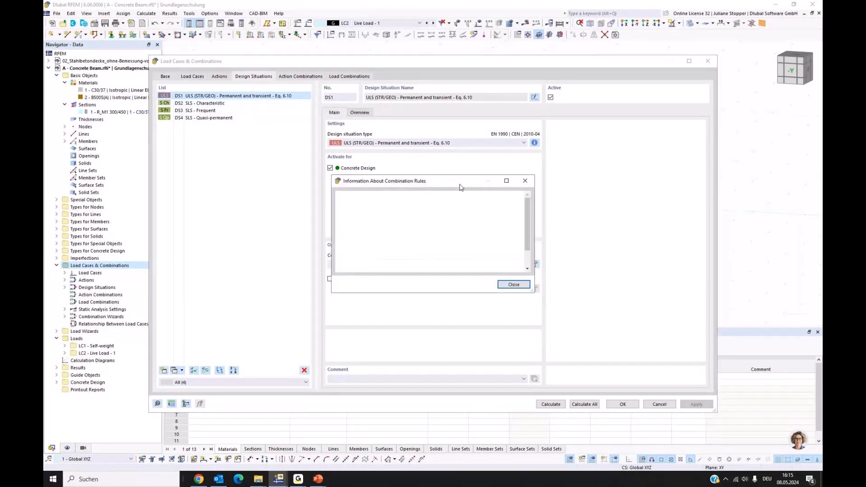
drag(461, 187, 608, 176)
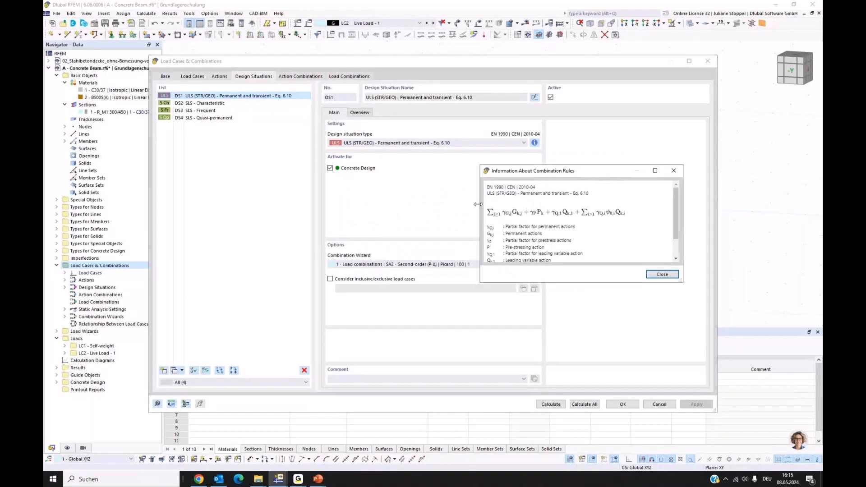
click(662, 274)
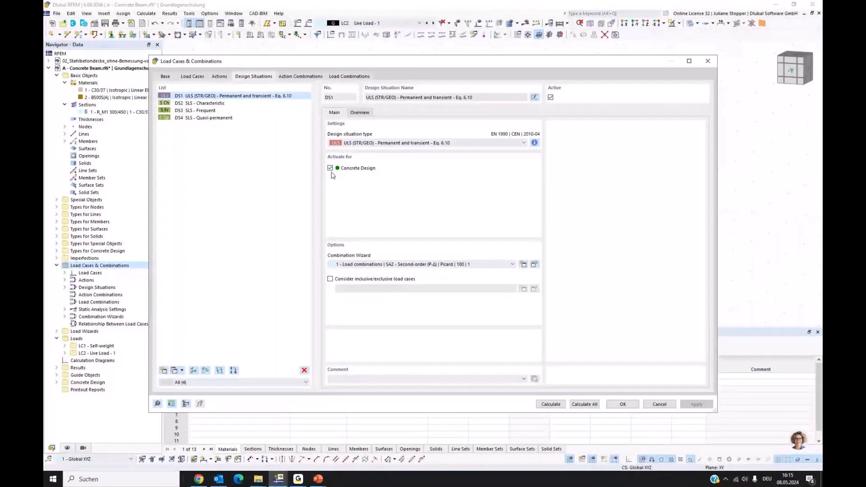
Deactivate the SLS - Frequent design situation, then generate and save the load combinations
click(205, 111)
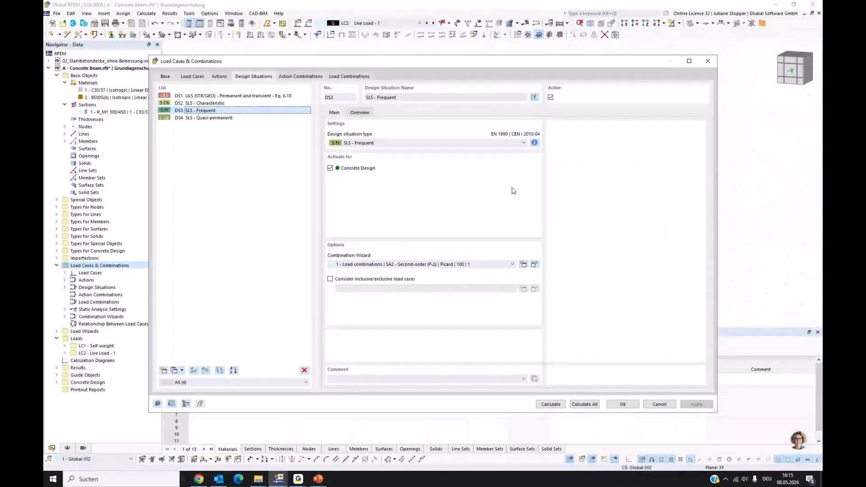
click(550, 97)
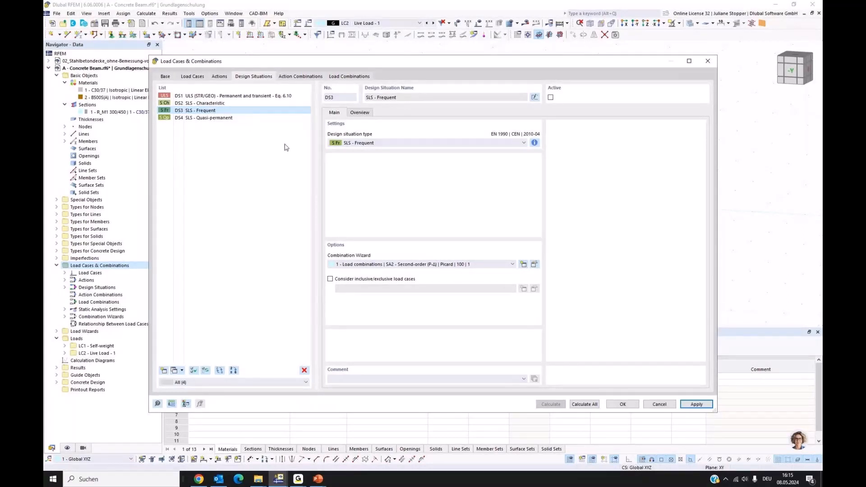
click(300, 76)
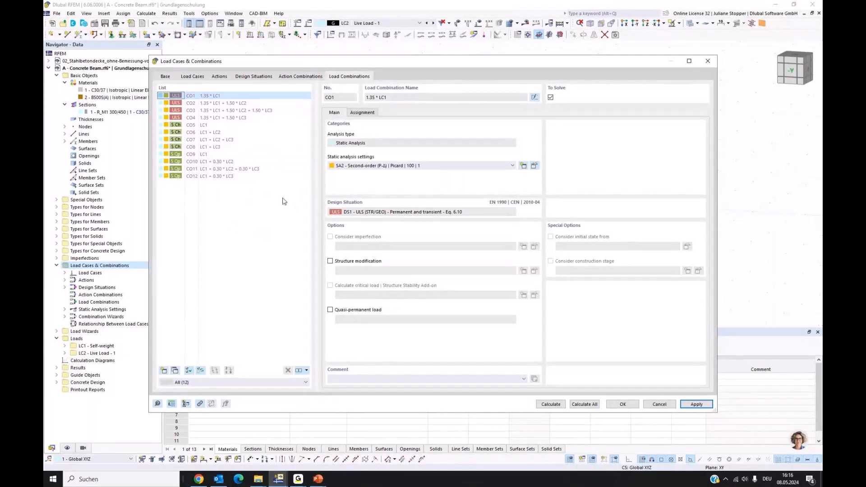
click(617, 403)
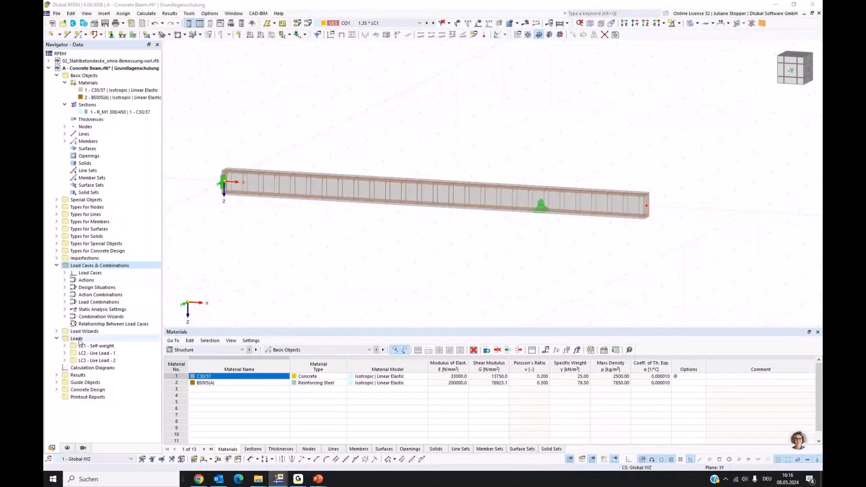
Collapse the load cases and combinations and examine the load types available under LC1 - Self-weight
key(Left)
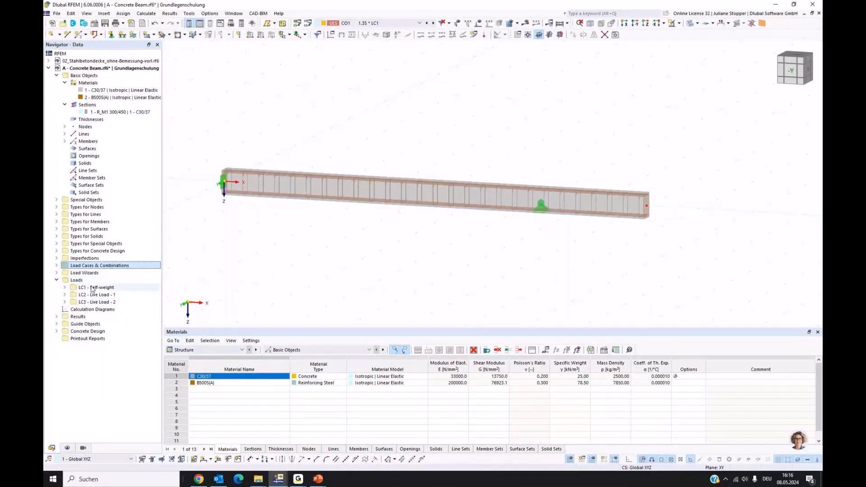
click(65, 287)
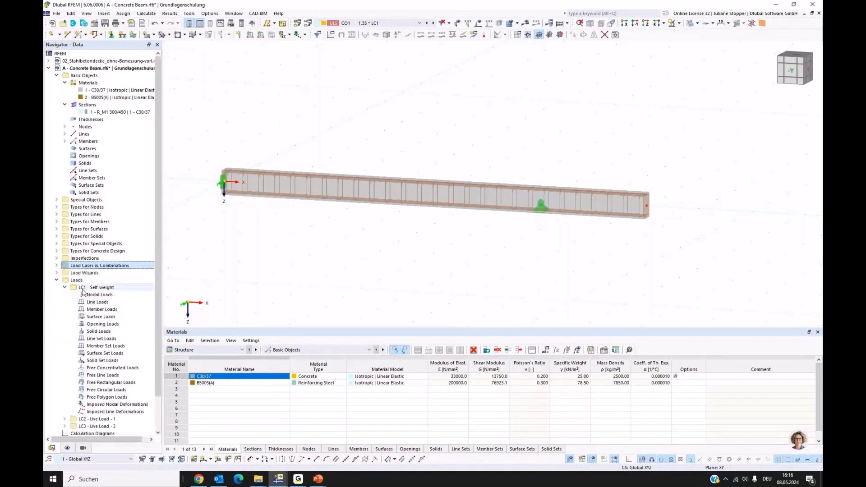
scroll(158, 295, down, 1)
scroll(158, 296, down, 1)
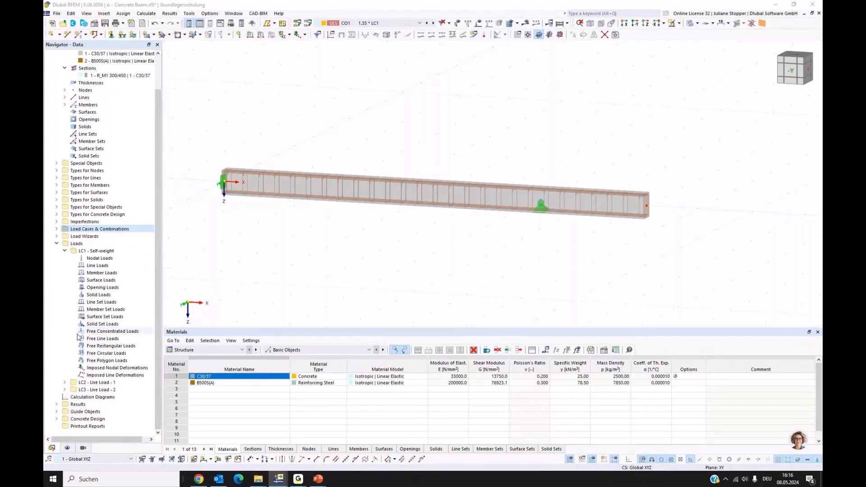
Show the LC1 - Self-weight load case in the model with its loads and the self-weight display turned on
click(101, 251)
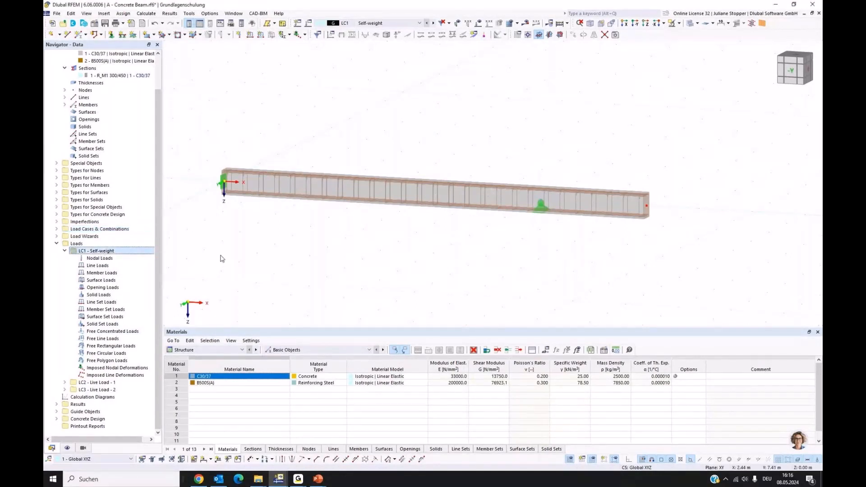
click(478, 24)
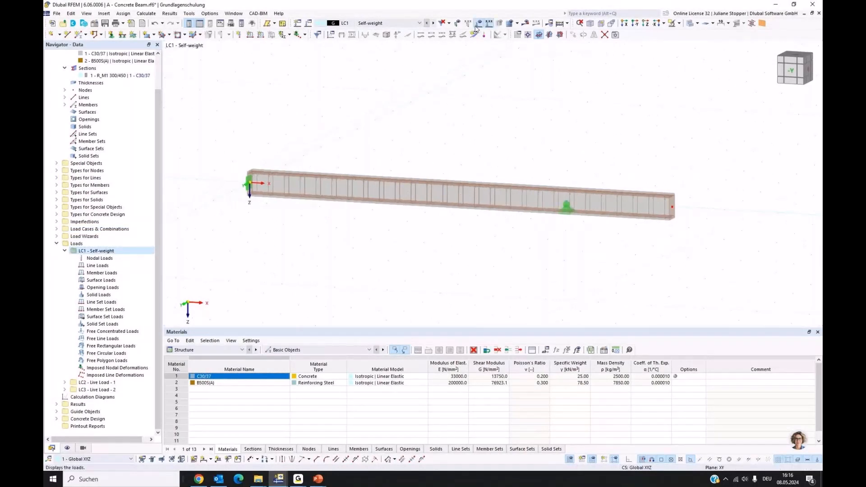
middle_drag(466, 140, 460, 176)
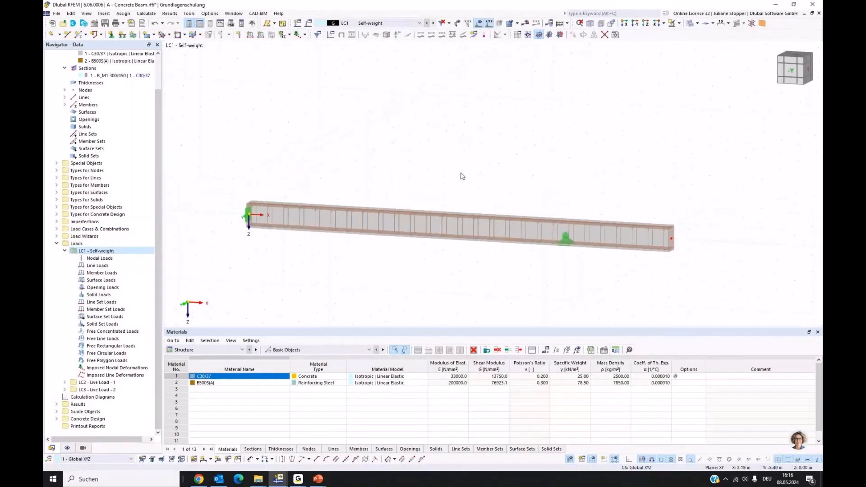
click(67, 449)
scroll(83, 298, down, 3)
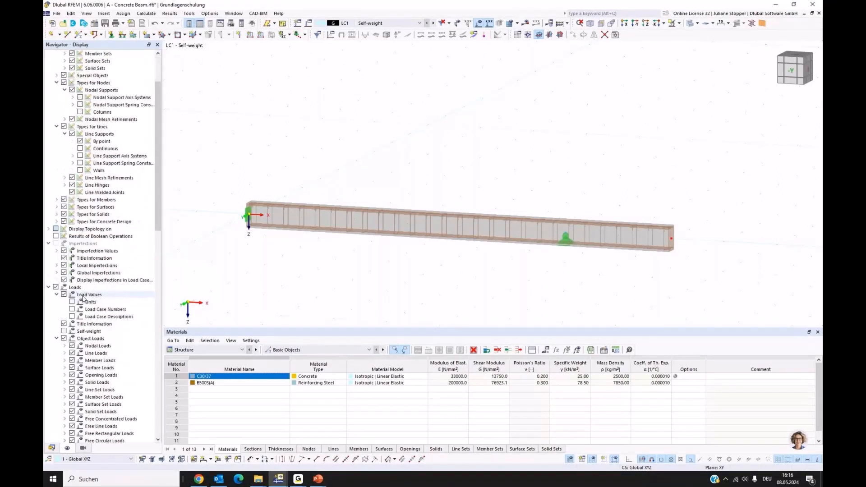
scroll(84, 298, down, 1)
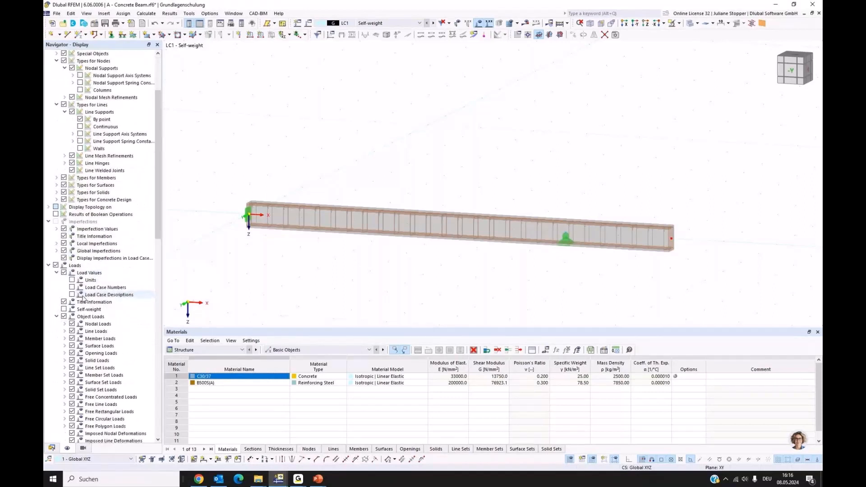
click(63, 309)
scroll(90, 288, down, 4)
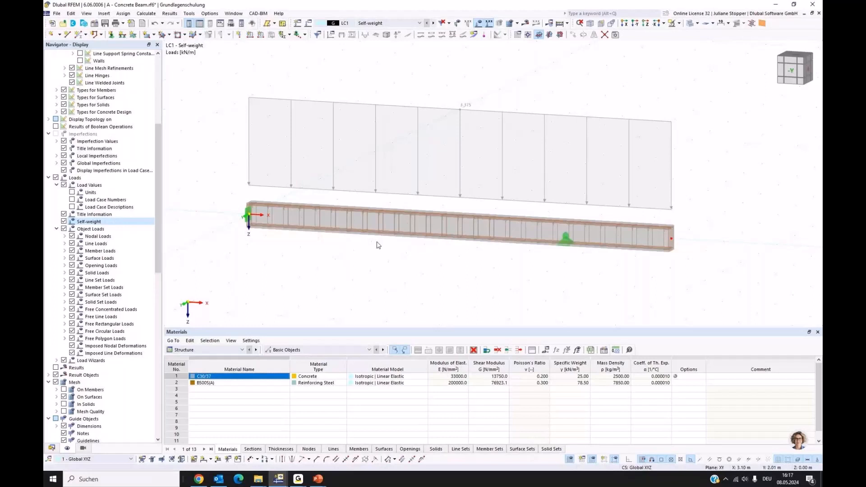
Create a uniform force member load of 1.5 kN/m on member 1 in LC1 - Self-weight
click(52, 448)
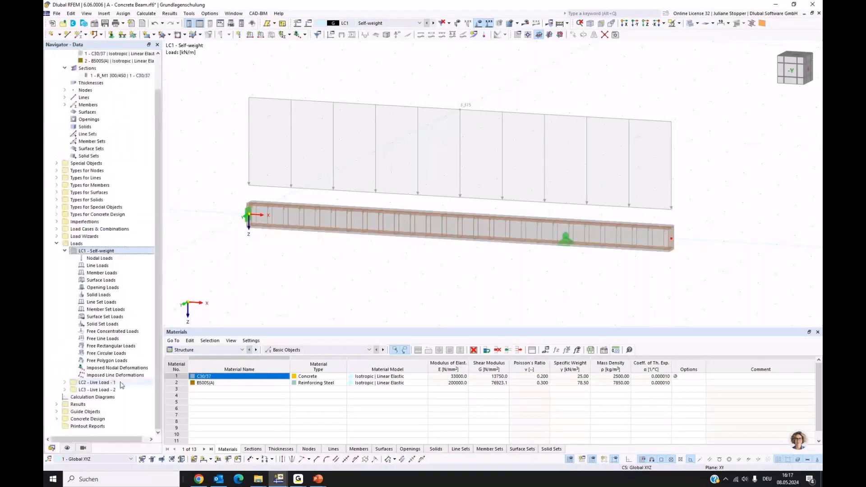
right_click(92, 273)
click(135, 285)
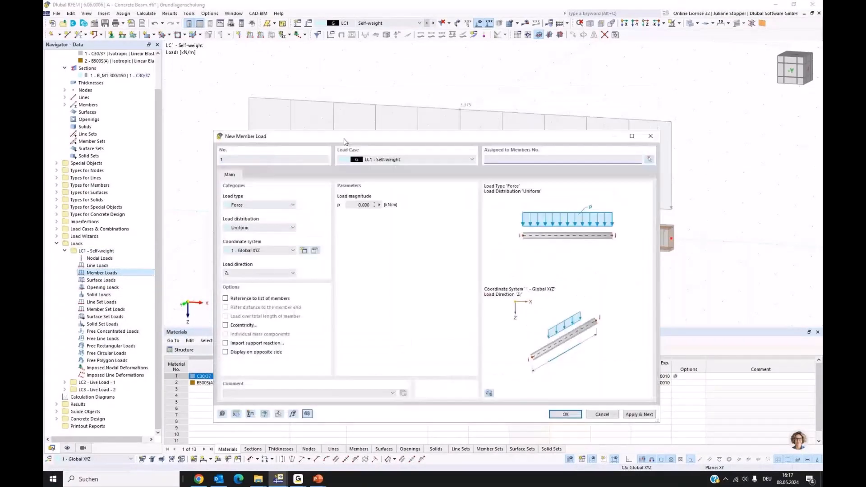
drag(342, 125, 360, 214)
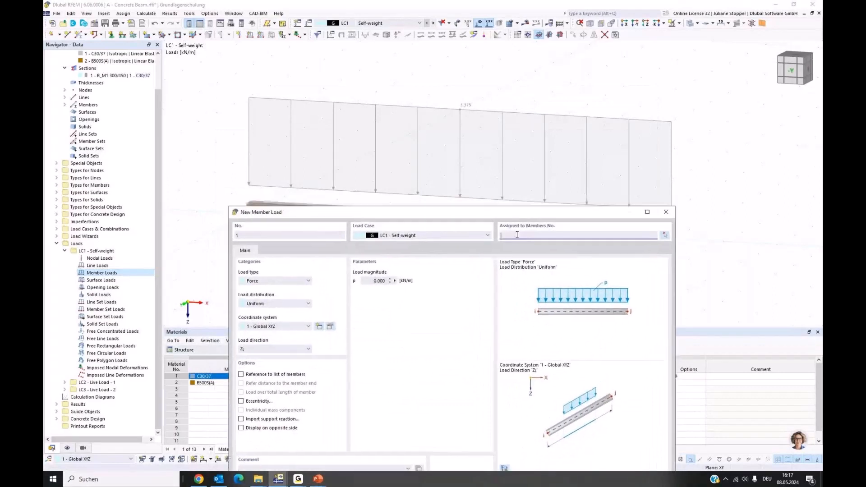
click(664, 235)
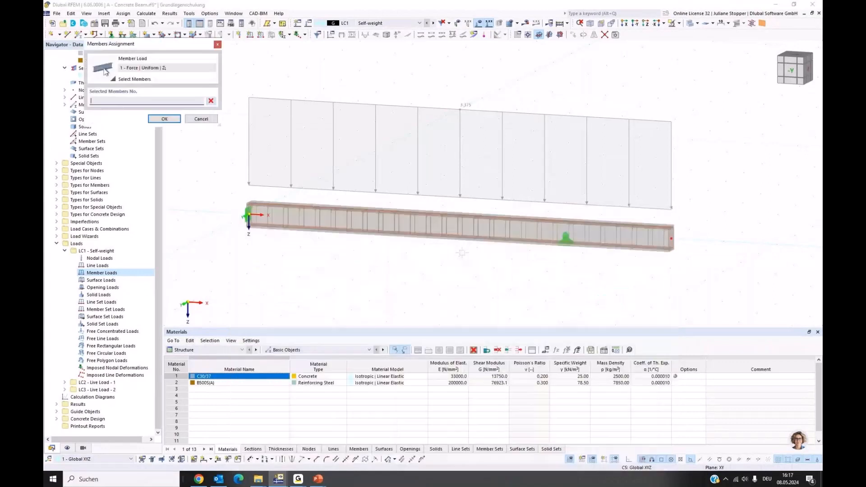
click(391, 223)
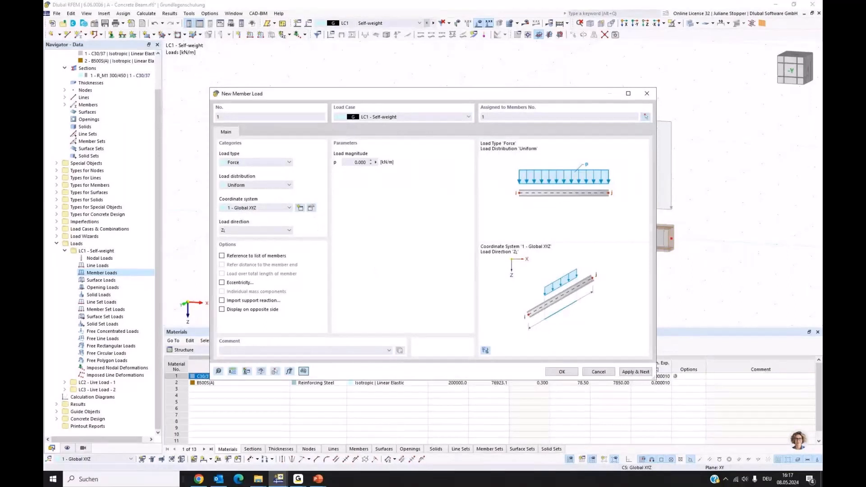
key(Tab)
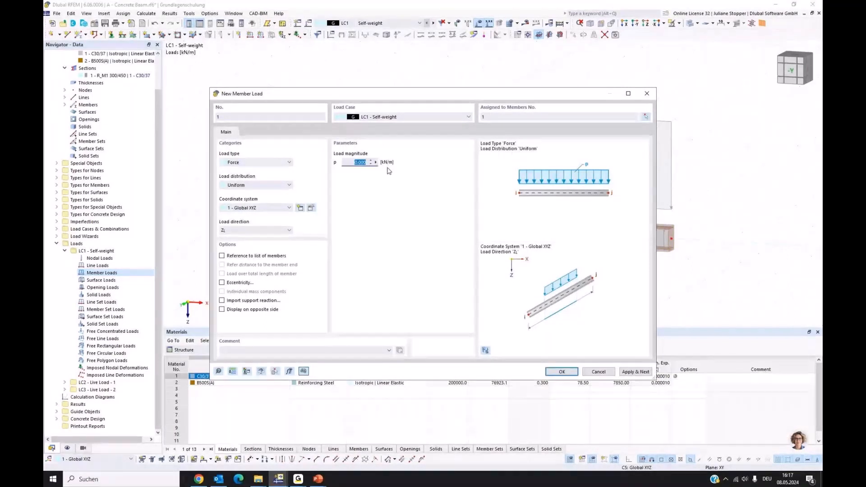
text(1,5)
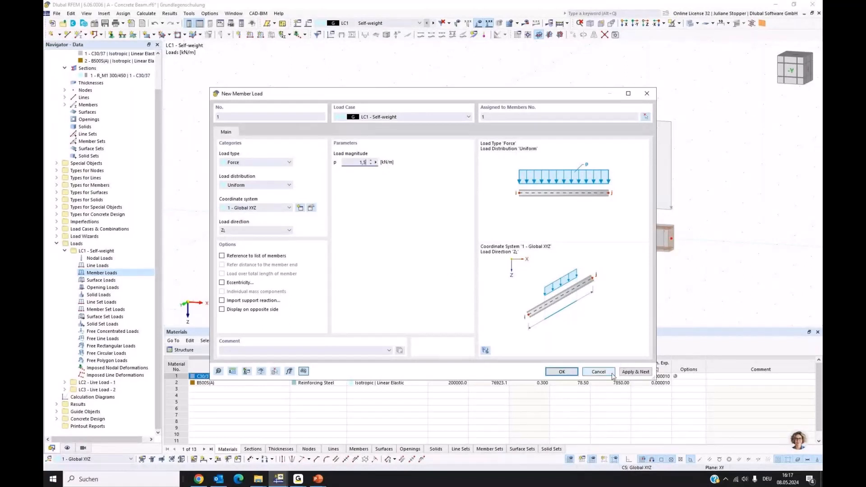
click(635, 372)
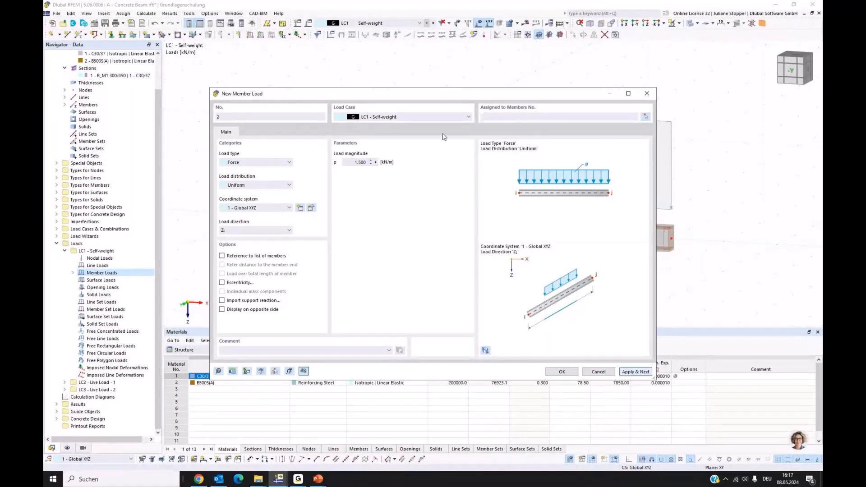
Set up a further member load in LC2 - Live Load - 1 on member 1 with a magnitude of 20 kN/m
drag(411, 99, 438, 152)
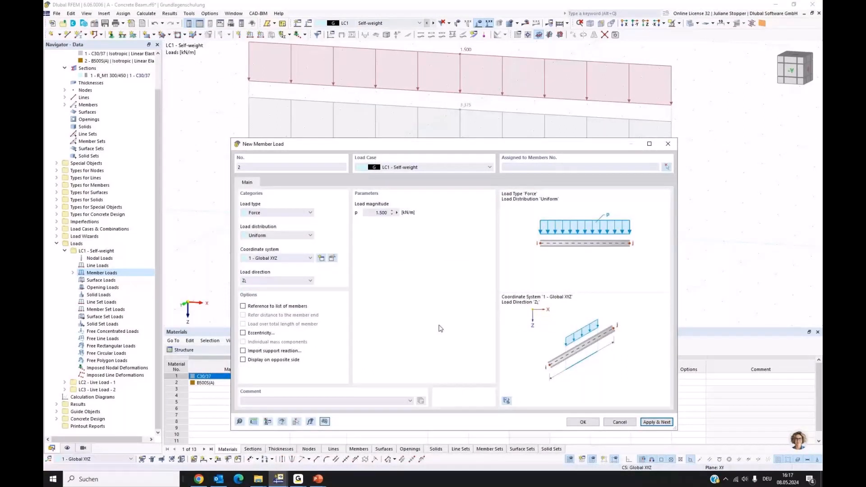
click(461, 168)
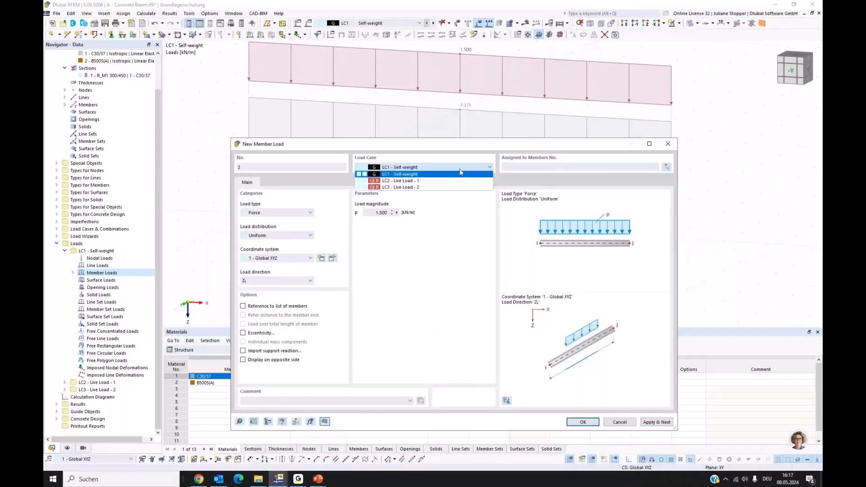
click(387, 181)
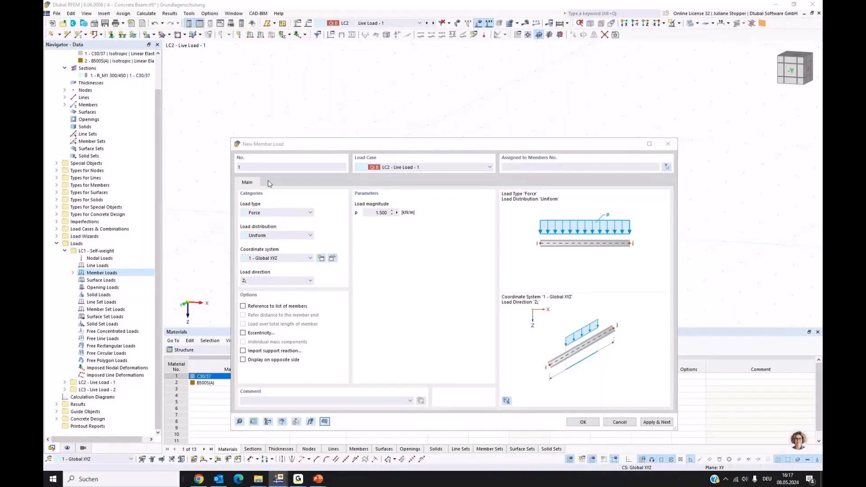
click(537, 167)
click(381, 212)
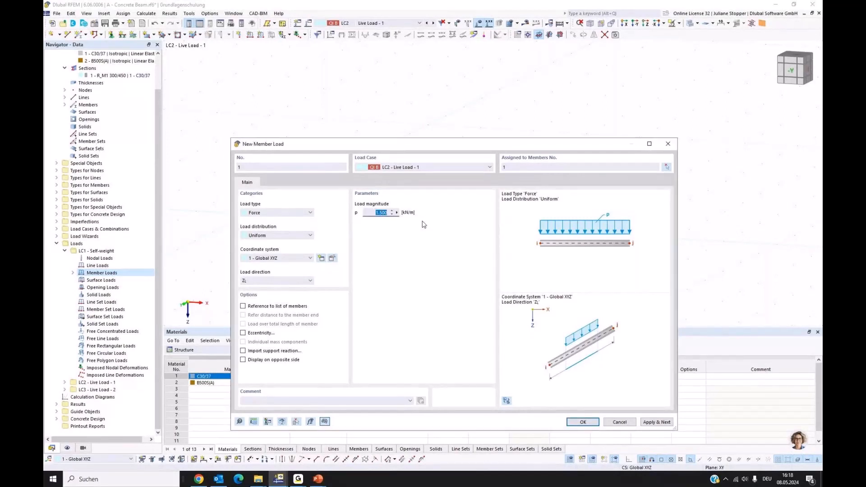
text(20)
Make the load distribution trapezoidal with p2 of 20 kN/m and end distance B of 6 m, and apply the load
click(310, 235)
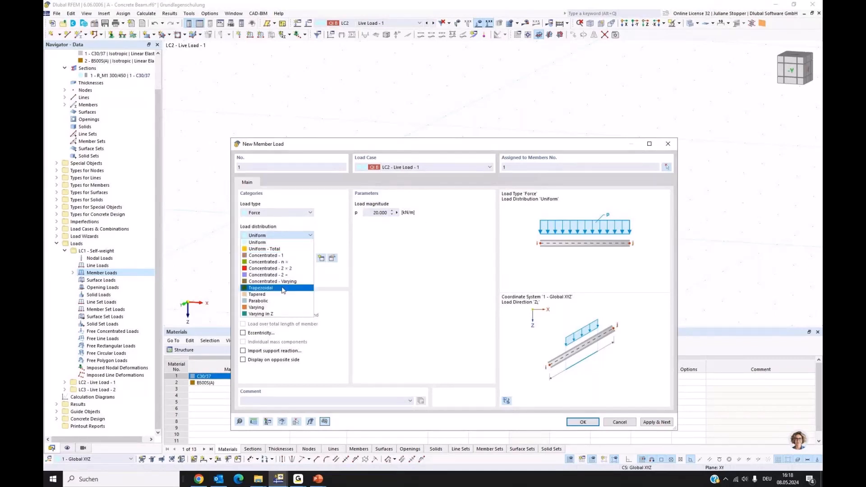
click(266, 288)
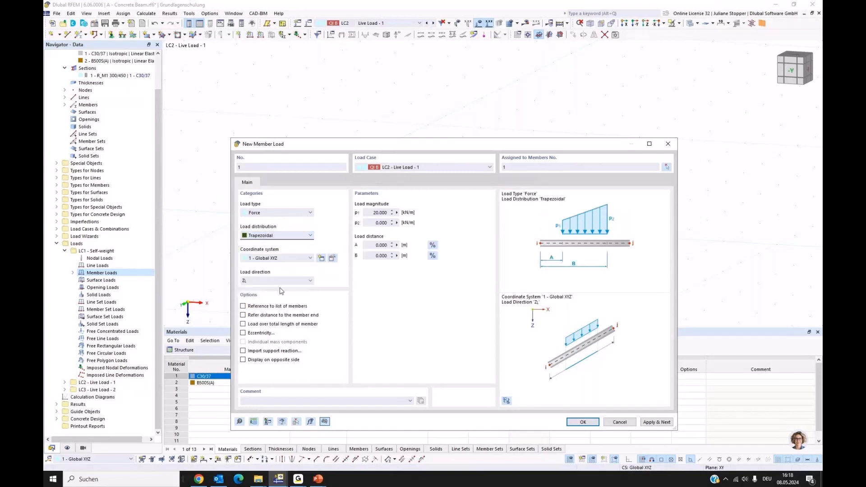
click(371, 223)
text(20)
click(371, 245)
click(374, 255)
text(6)
click(658, 422)
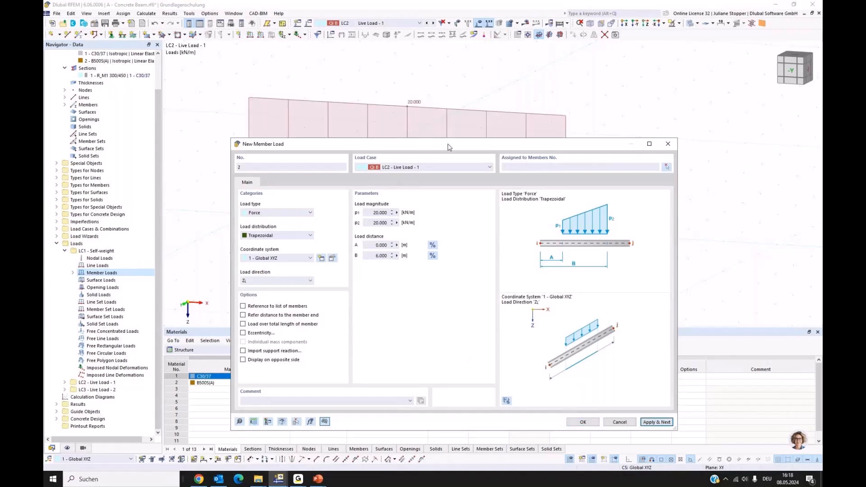
Assign the next new member load to the load case LC3 - Live Load - 2
drag(450, 144, 447, 283)
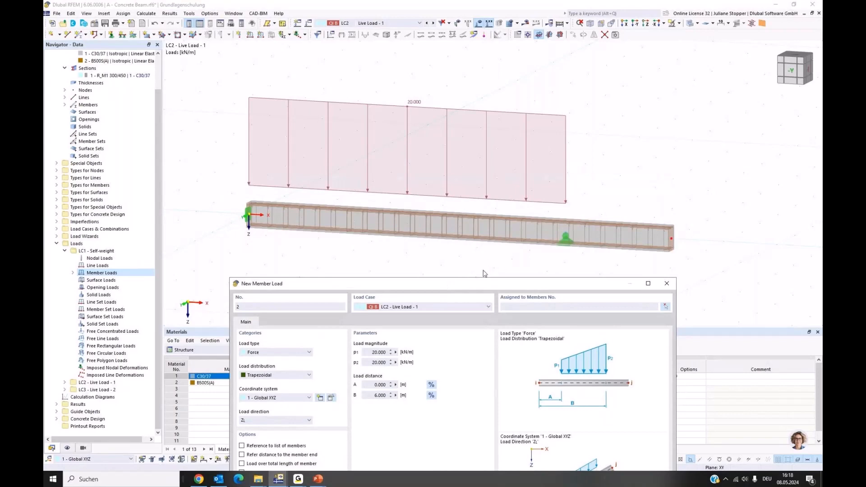
mouse_move(405, 288)
mouse_down()
mouse_move(408, 225)
mouse_move(405, 277)
mouse_up()
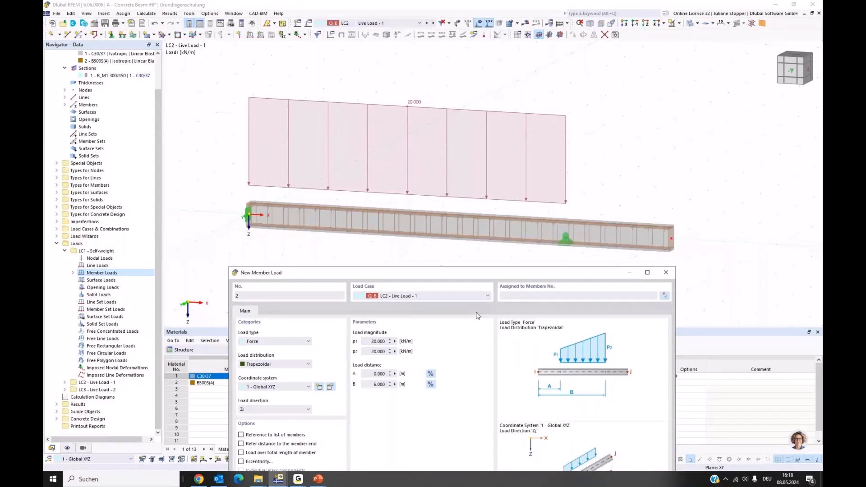
drag(478, 273, 484, 227)
click(482, 251)
click(388, 270)
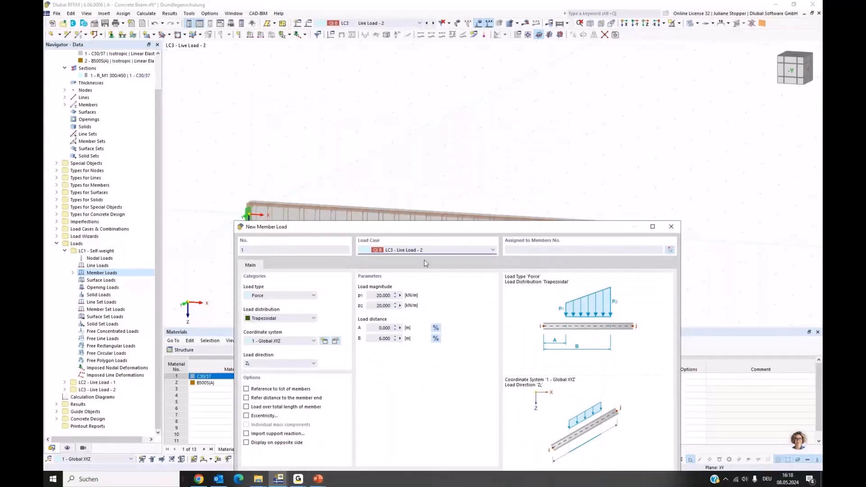
Set the load distances to A = 6 m and B = 8 m, assign the load to member 1 and confirm it
drag(395, 247, 401, 247)
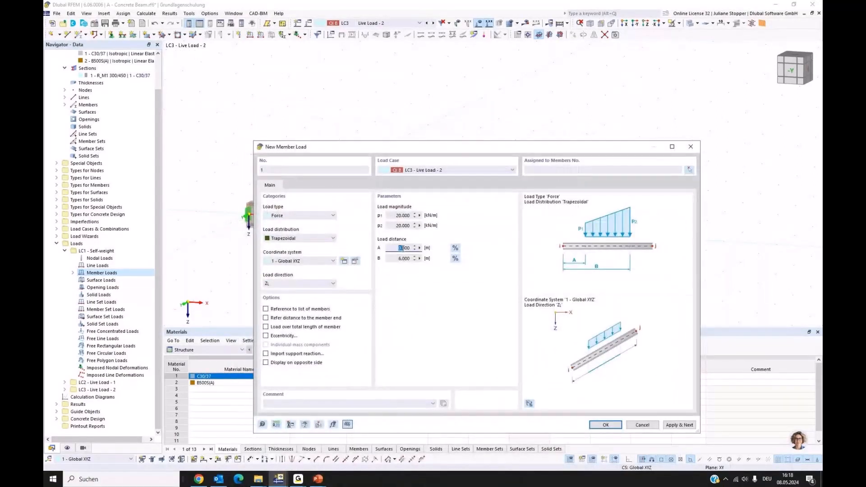
text(6)
click(398, 258)
text(8)
click(536, 169)
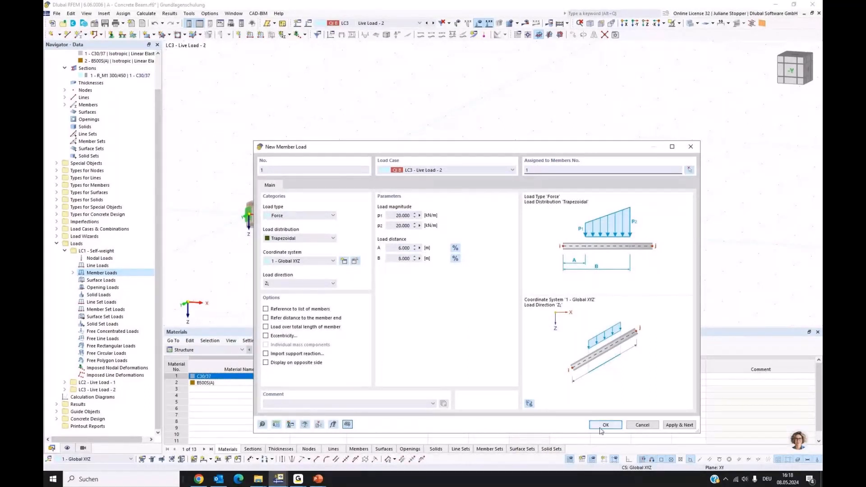
text(1)
key(Return)
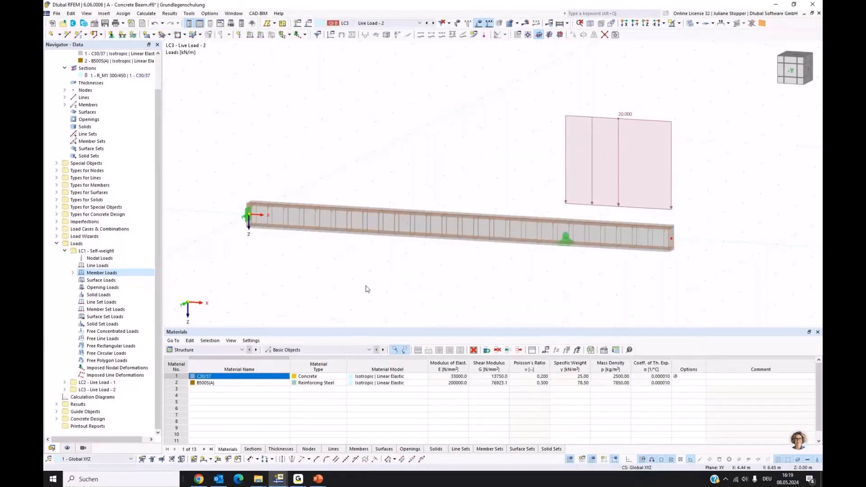
Collapse the LC1 load types and review the loads shown for the load cases and the load combinations CO1 and CO2
click(66, 252)
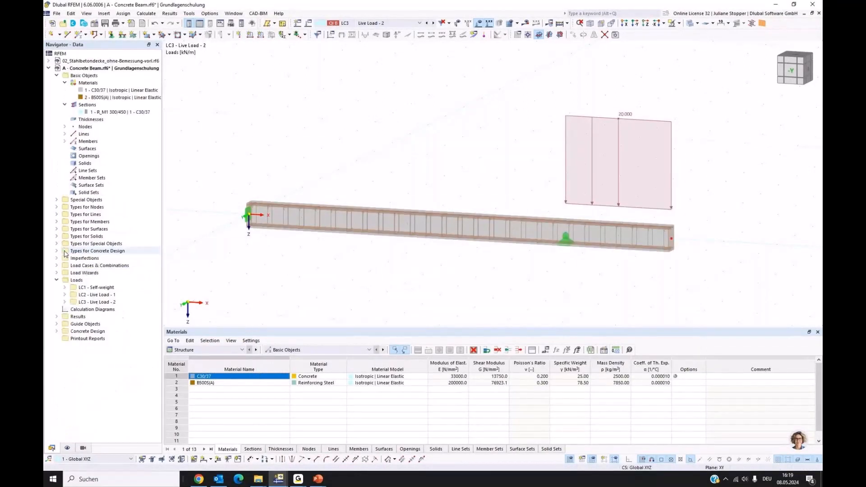
click(427, 23)
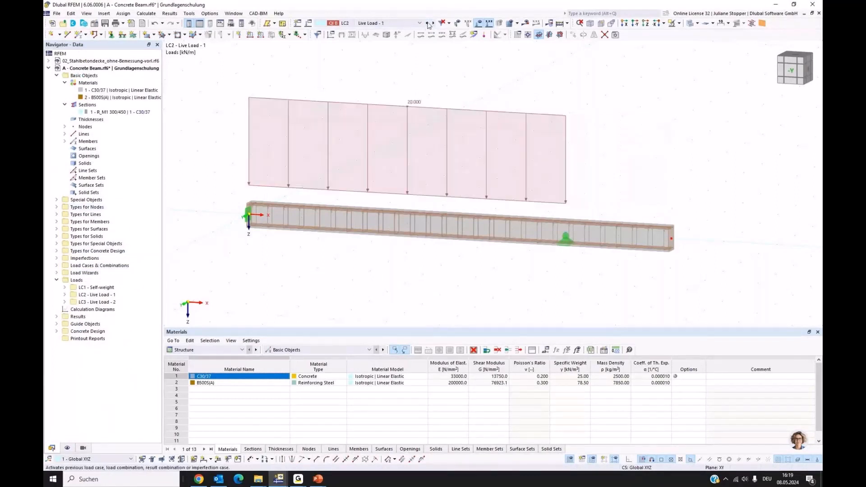
click(433, 23)
click(433, 23)
click(434, 23)
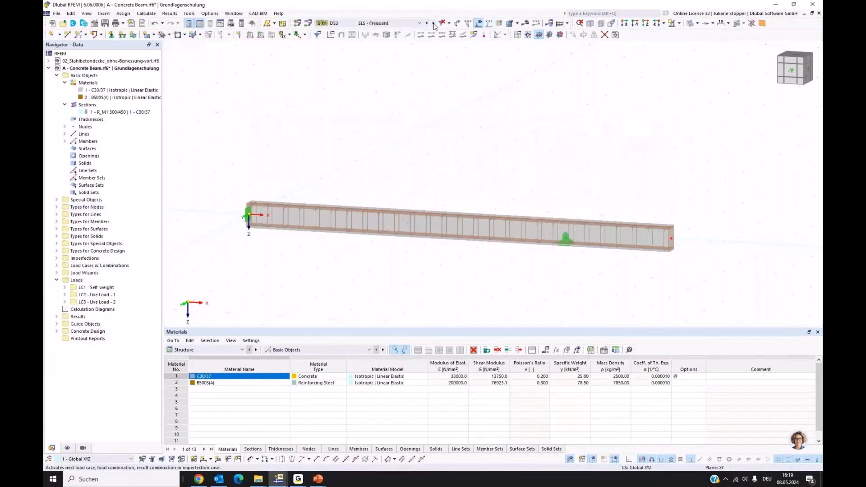
click(434, 23)
click(433, 23)
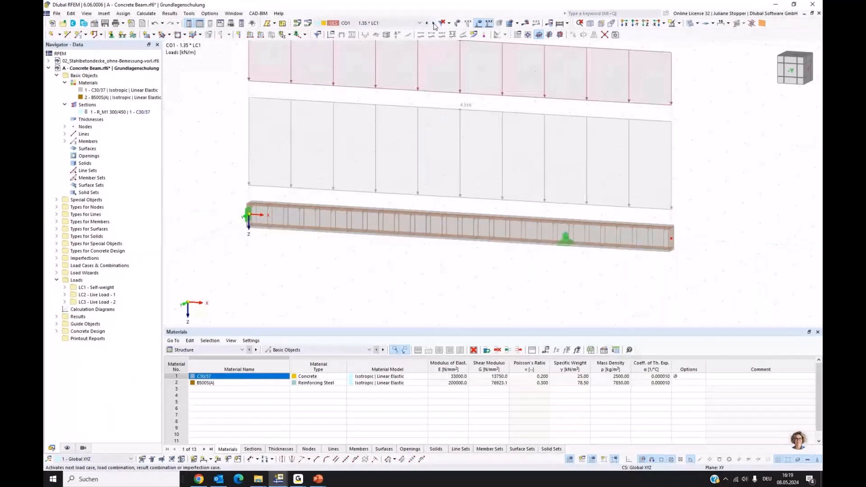
click(429, 23)
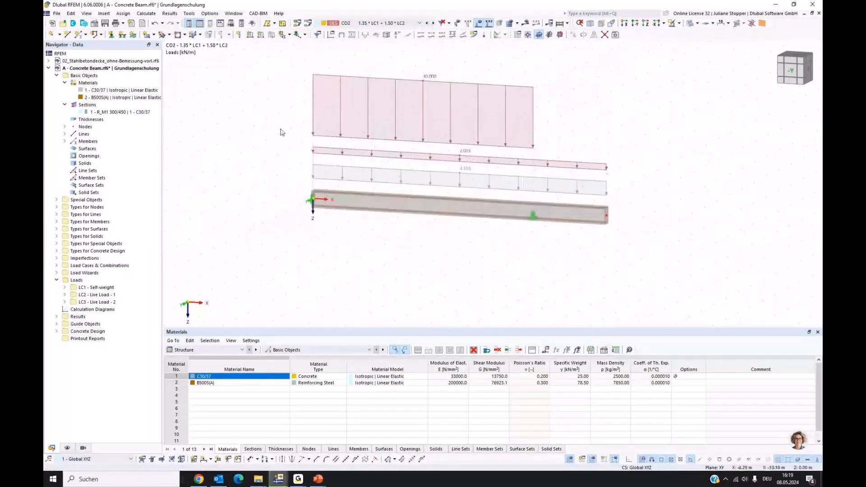
middle_drag(254, 200, 242, 216)
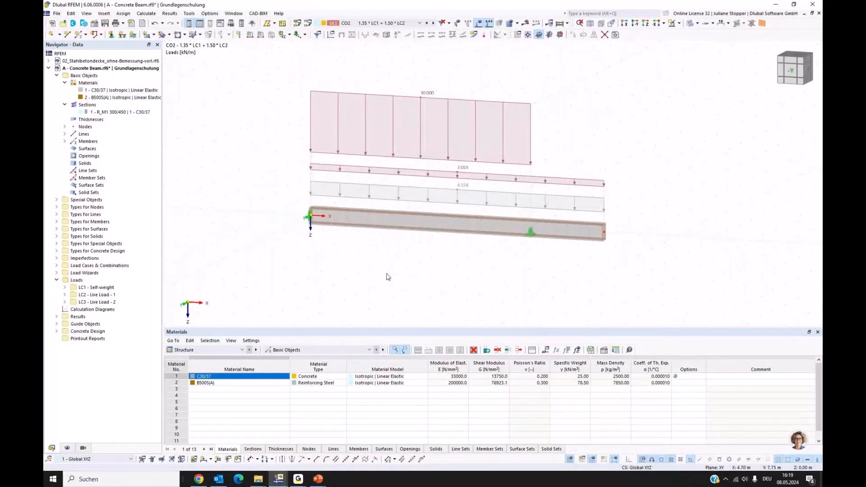
drag(388, 329, 433, 347)
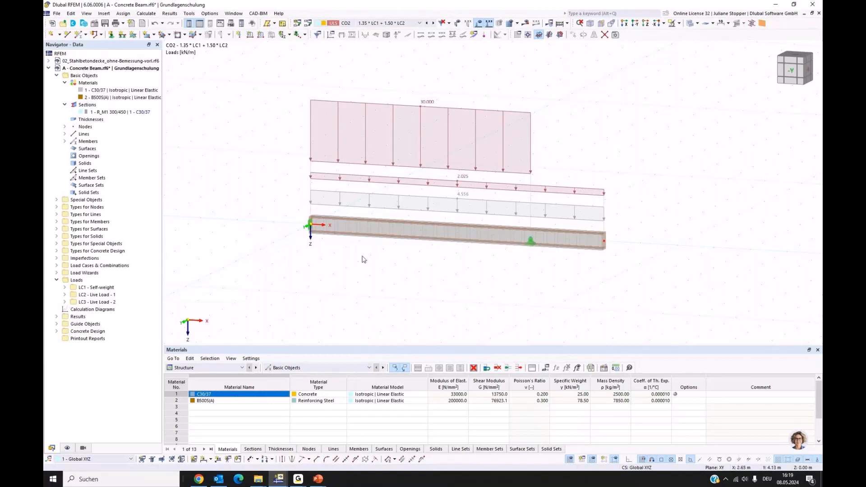
Open the concrete beam member for editing, switch its design properties off, check the section settings, and re-enable the design properties
double_click(453, 233)
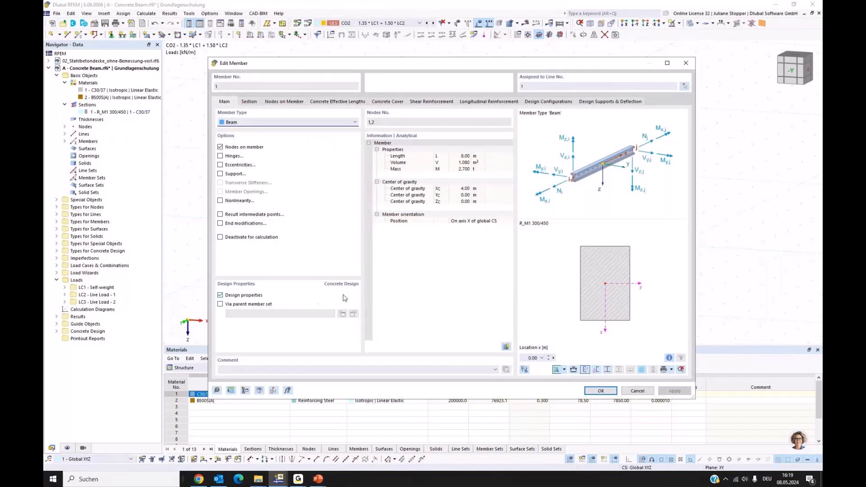
click(220, 295)
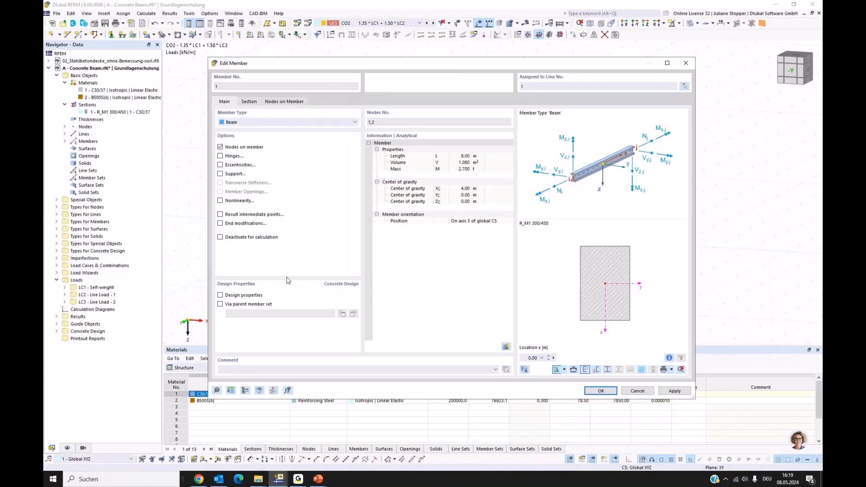
click(249, 101)
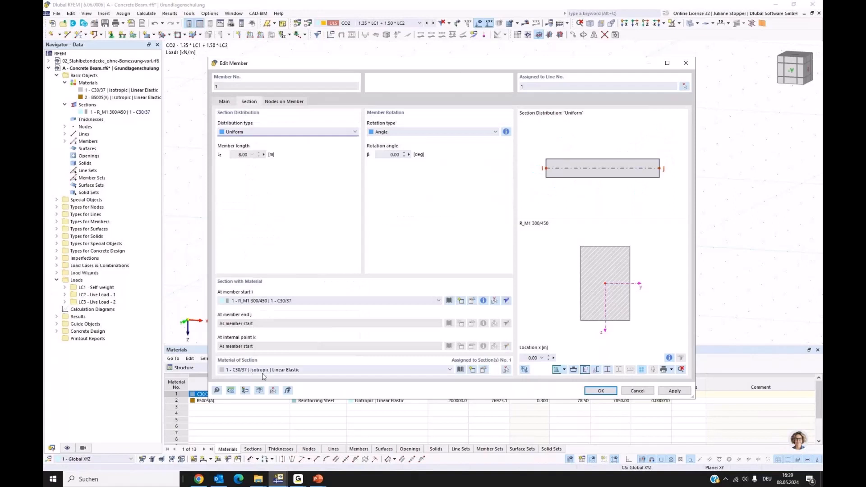
click(225, 102)
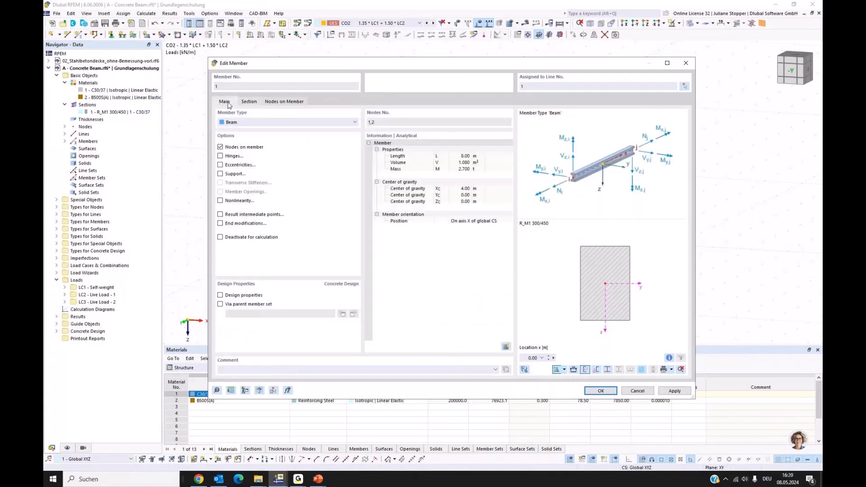
click(220, 296)
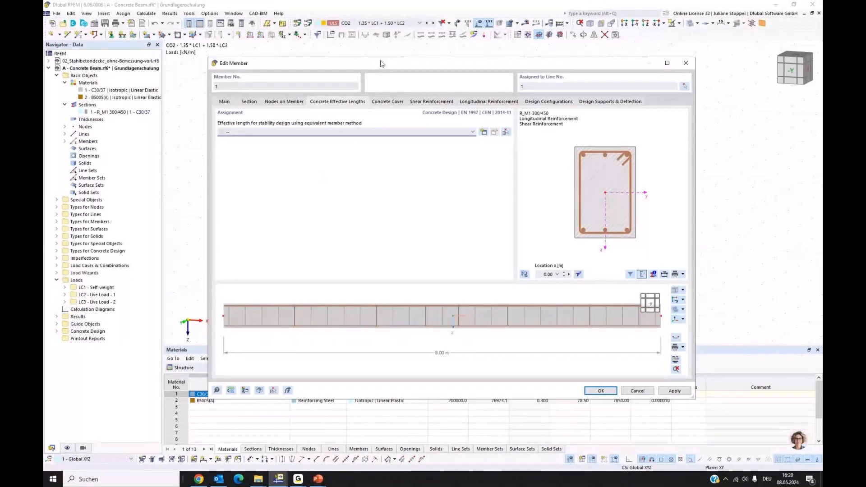
drag(380, 63, 347, 63)
Review the exposure classes of the beam's XC1 concrete durability, including the carbonation options and the freeze/thaw attack setting
click(348, 104)
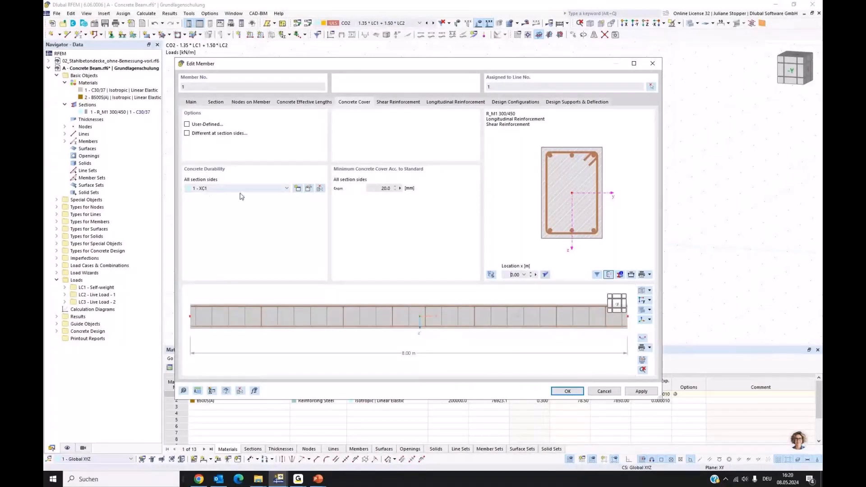
click(308, 189)
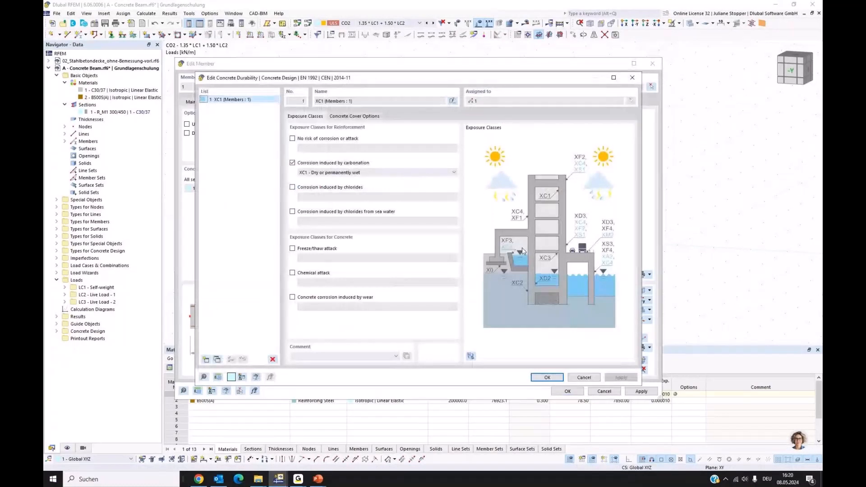
click(454, 173)
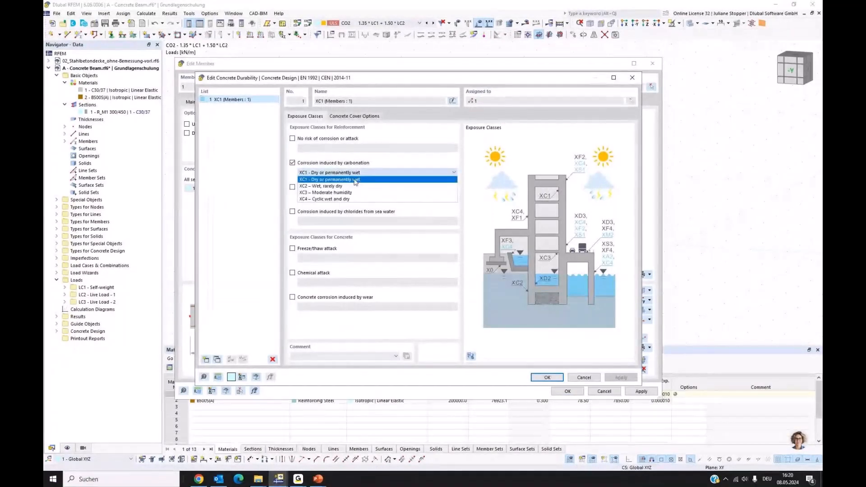
click(291, 178)
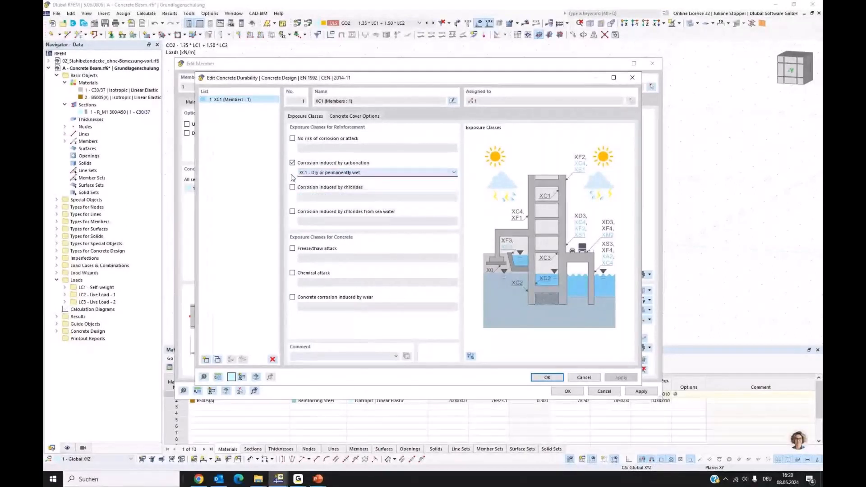
click(293, 249)
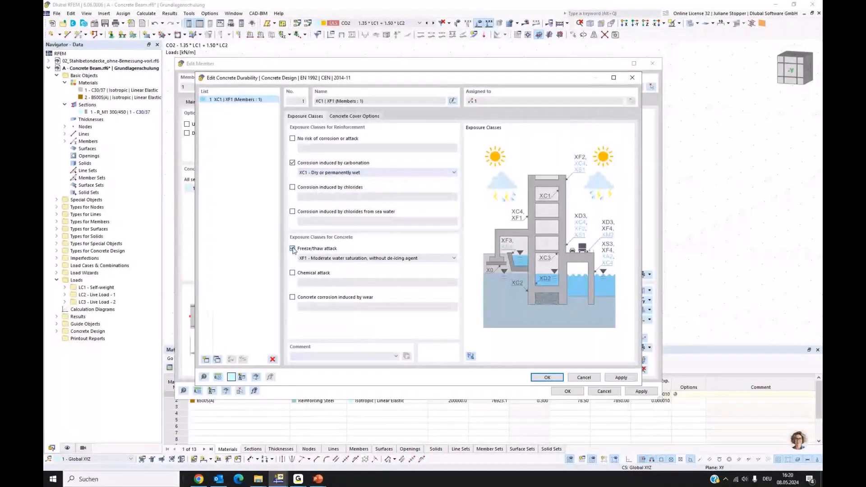
click(292, 248)
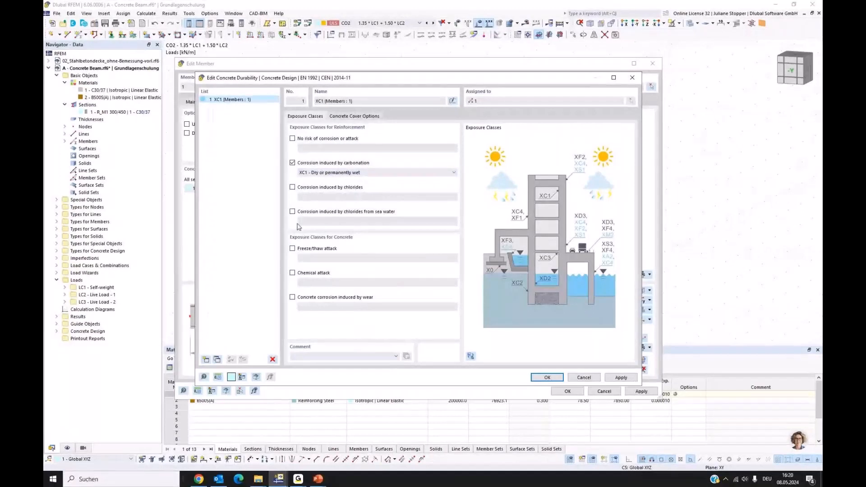
click(547, 378)
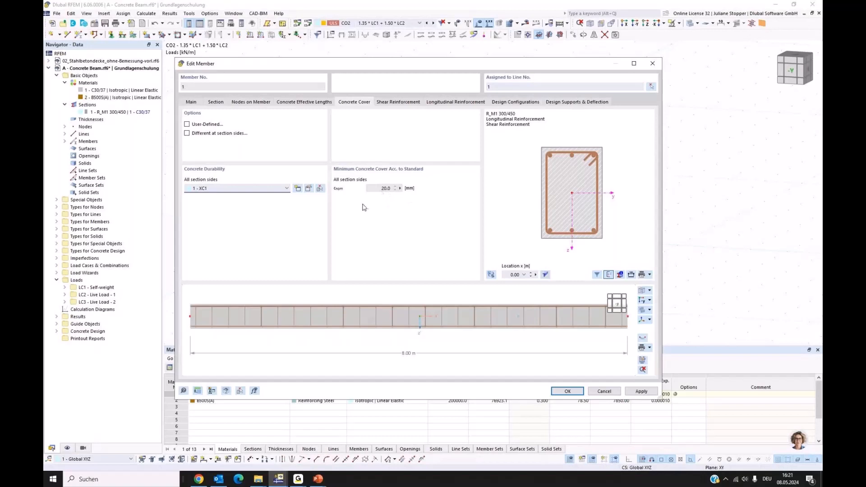
Try a user-defined concrete cover with different values at the section sides, and switch both options off again
click(187, 125)
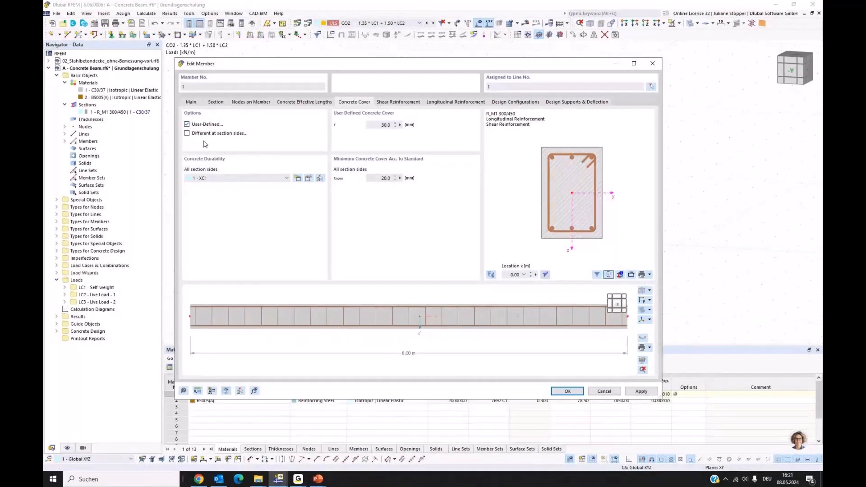
click(186, 133)
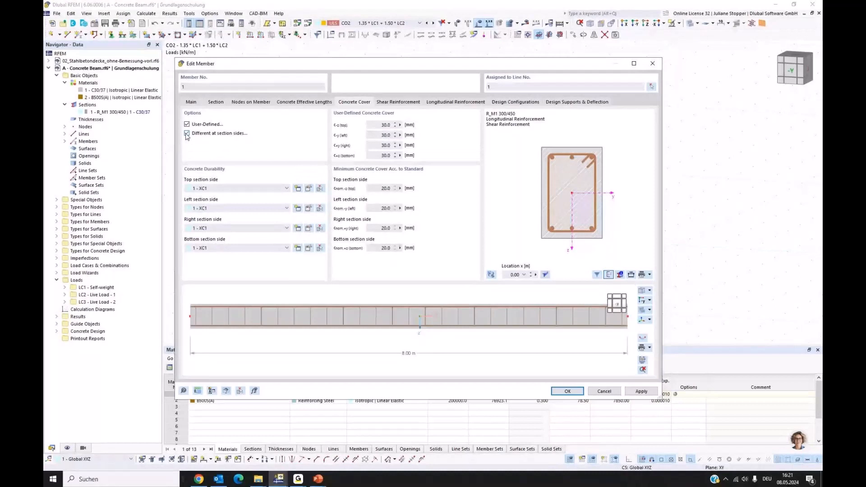
click(187, 134)
click(187, 124)
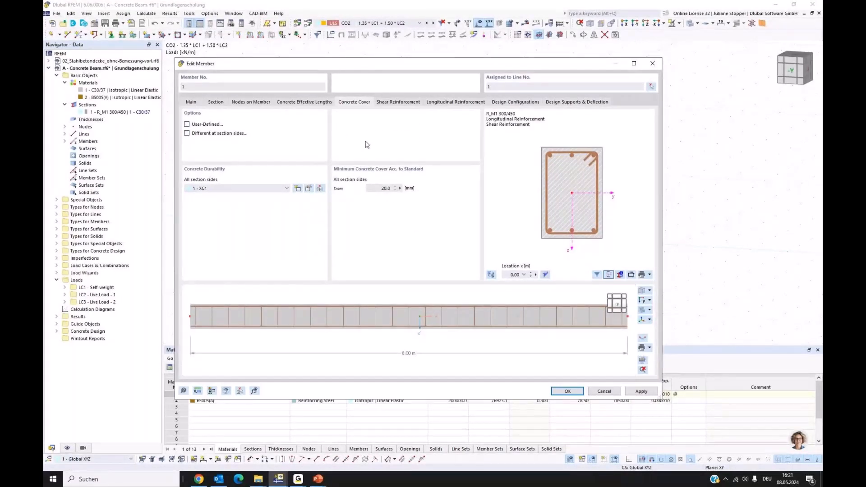
Review the stirrup types and reinforcing materials available for the beam's shear reinforcement
click(406, 103)
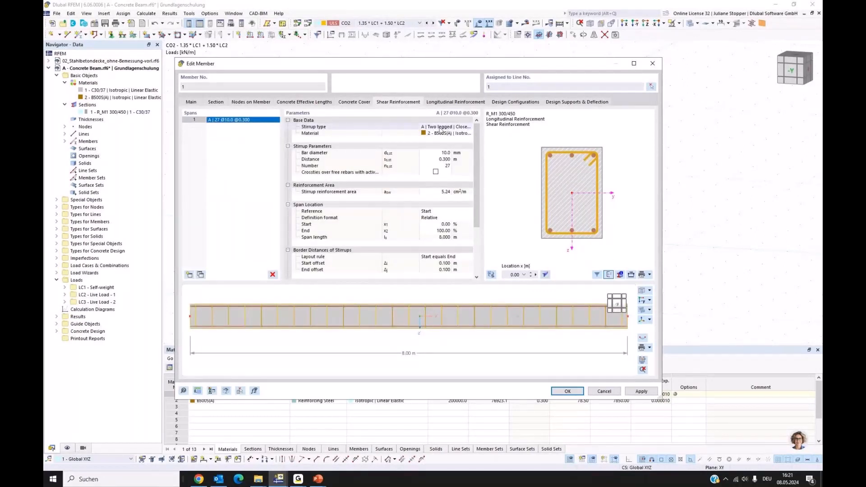
click(462, 128)
click(468, 127)
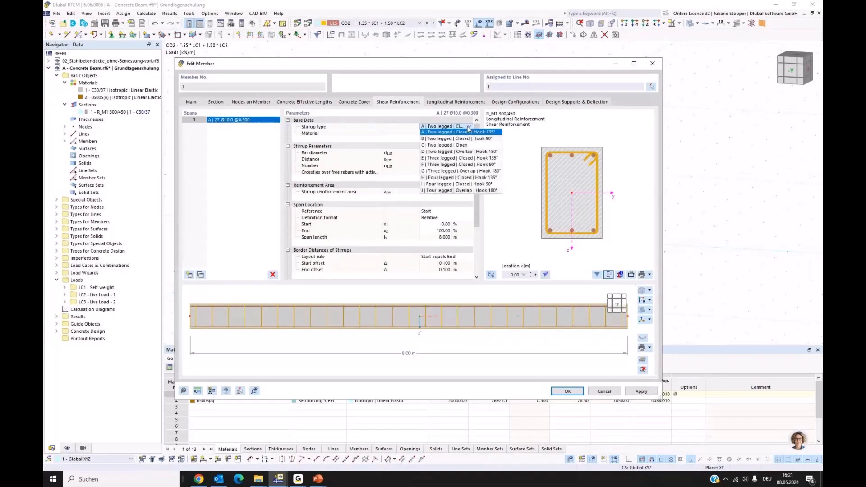
click(468, 127)
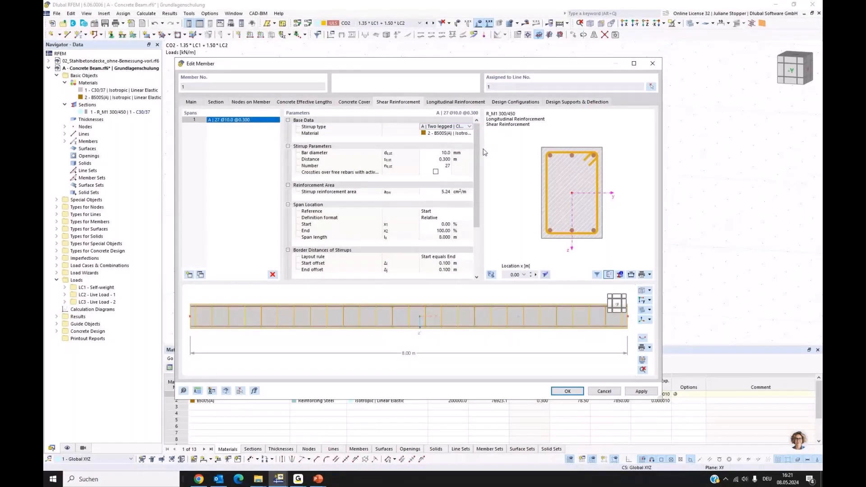
click(446, 134)
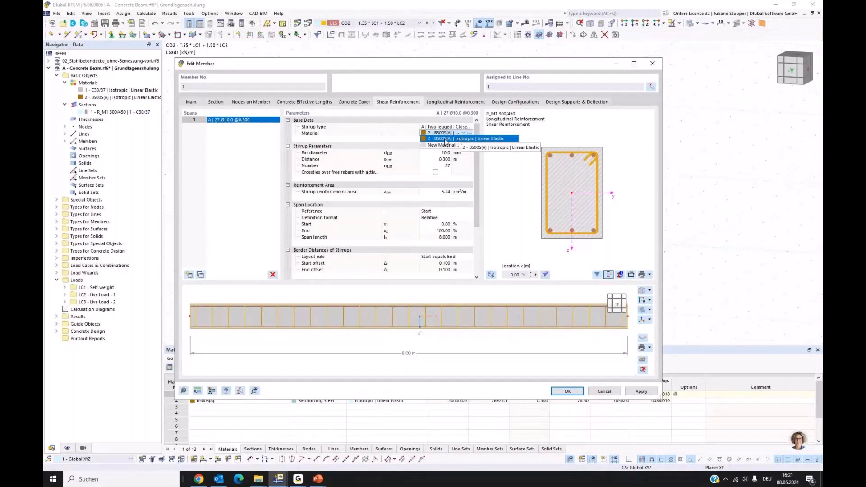
click(404, 140)
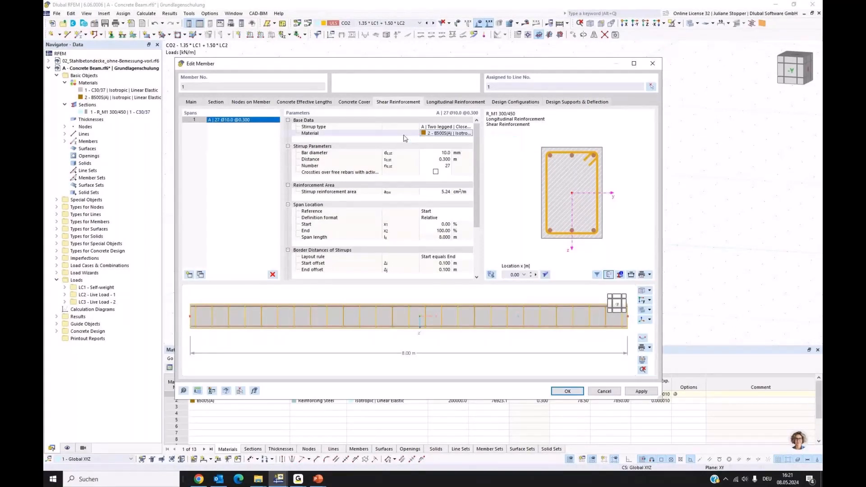
Set the stirrup bar diameter to 8 mm and the stirrup distance to 0.200 m, and apply the changes
click(441, 154)
click(448, 154)
click(469, 154)
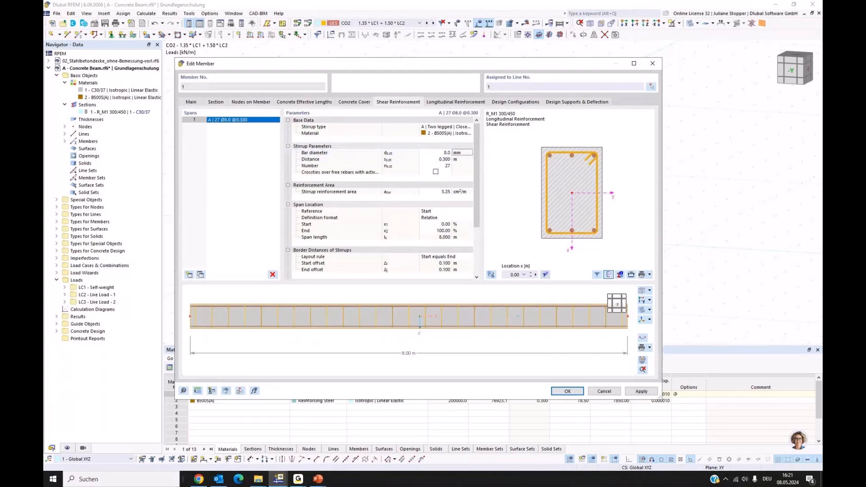
key(Return)
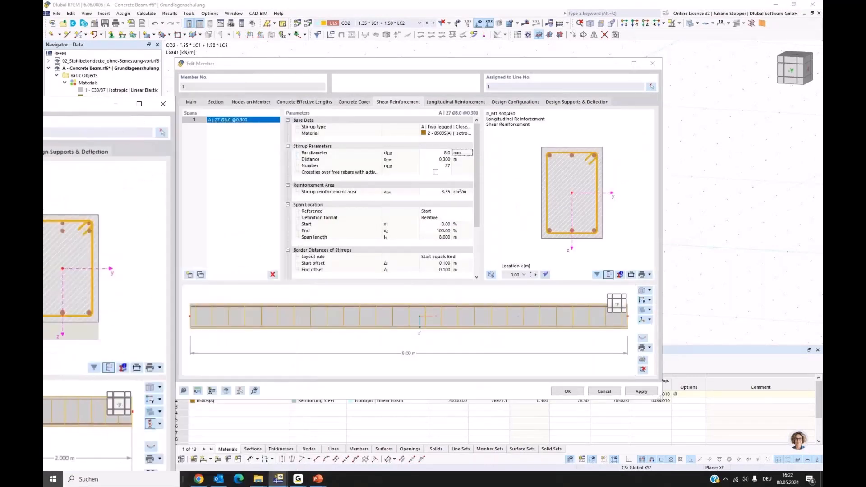
click(440, 159)
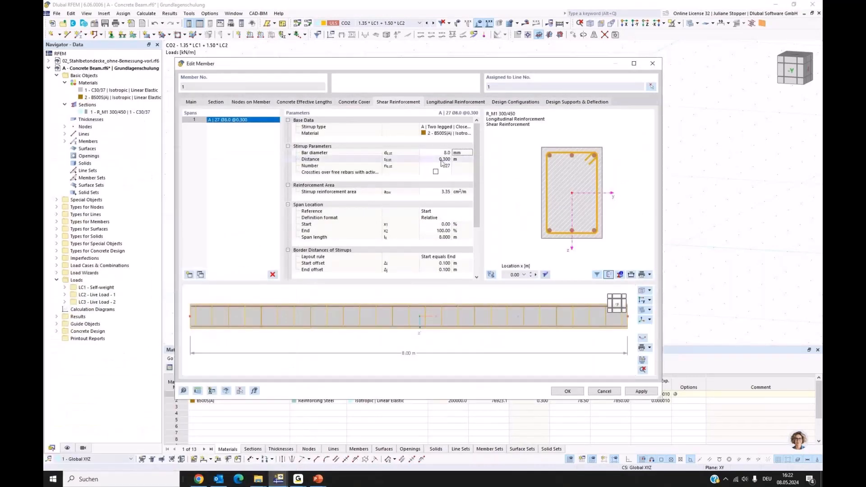
click(448, 161)
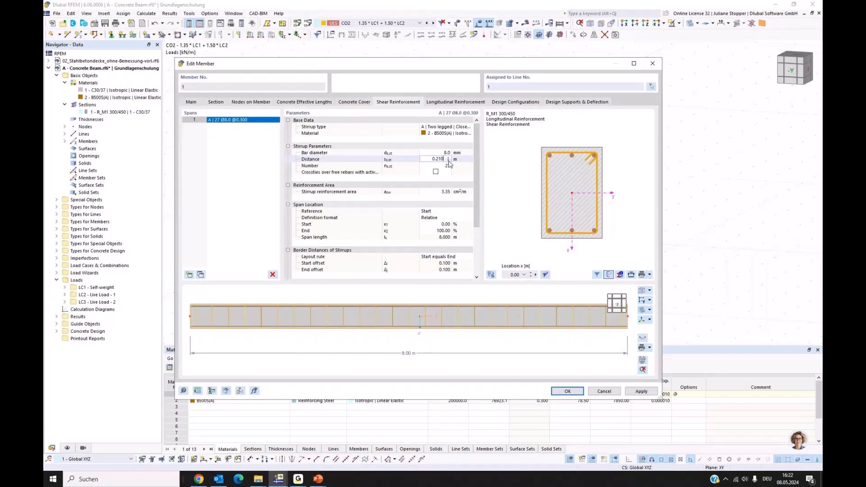
click(448, 161)
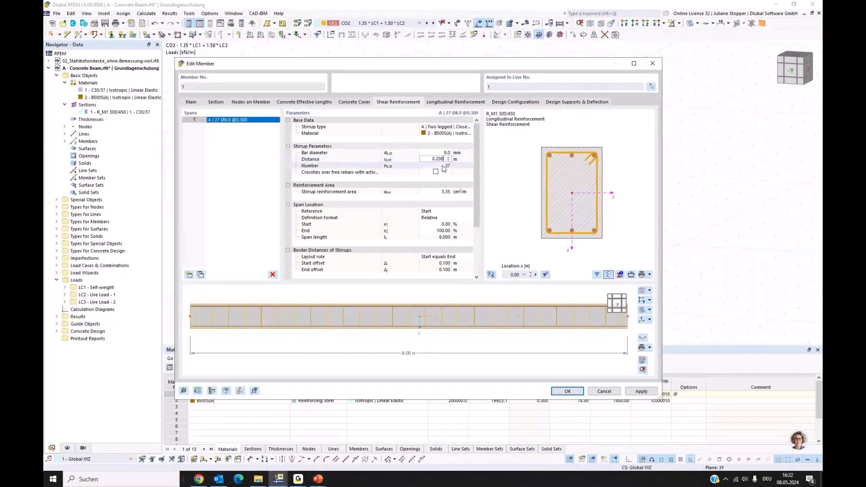
click(443, 167)
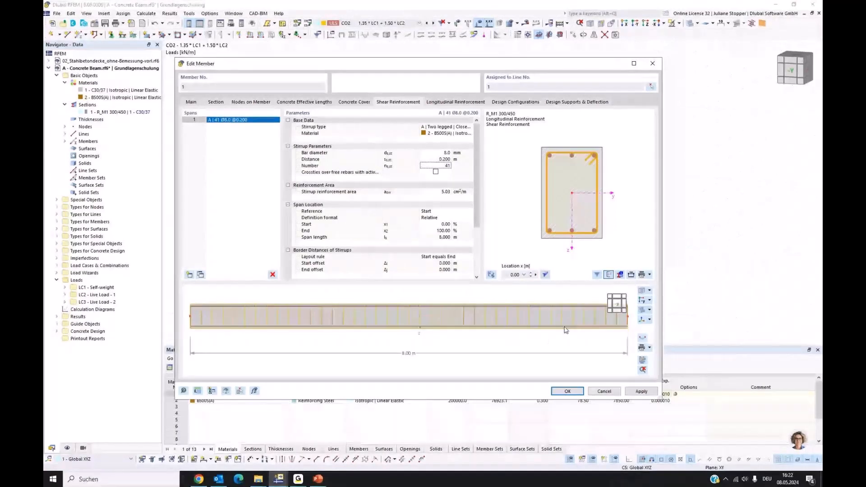
click(641, 391)
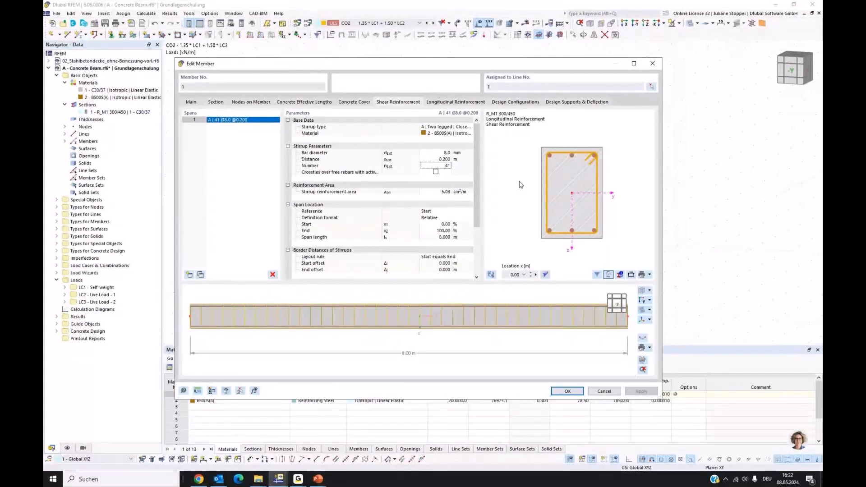
Change the beam's longitudinal reinforcement to the unsymmetrical rebar type and set the top side bar diameter to 14 mm
click(459, 102)
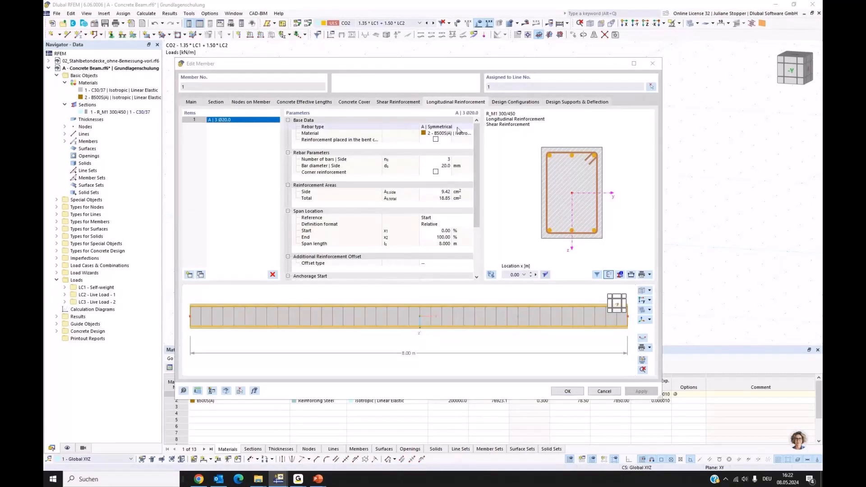
click(465, 129)
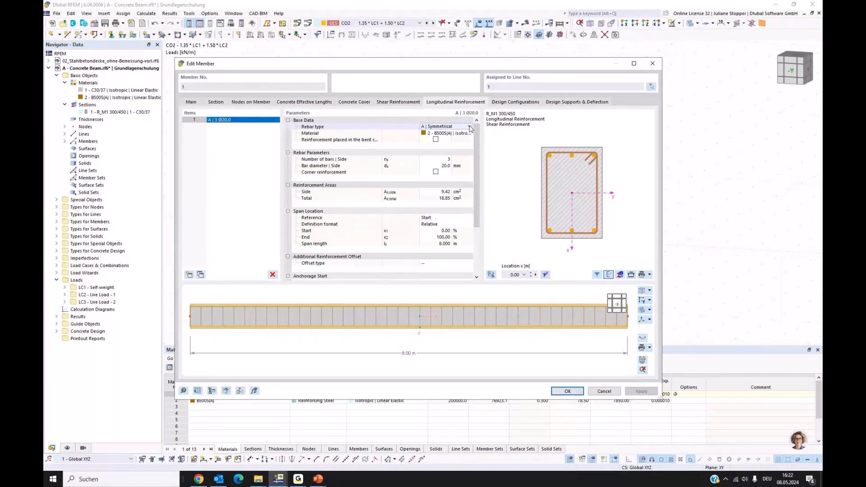
click(469, 127)
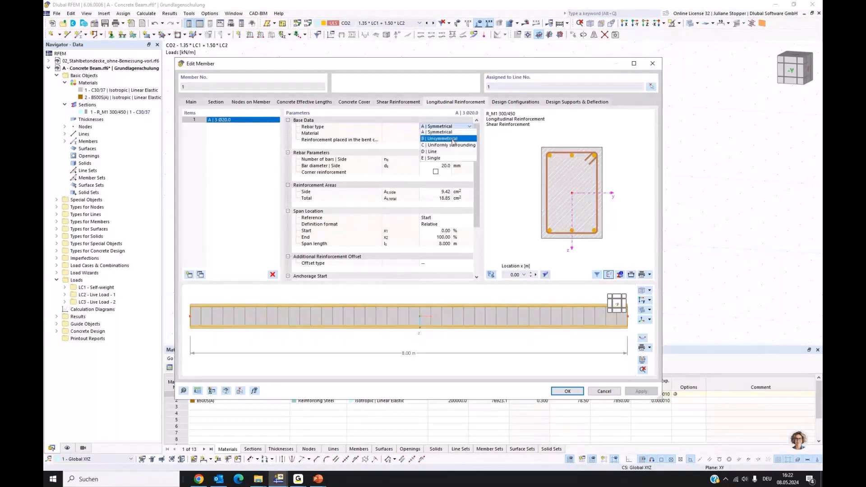
click(454, 143)
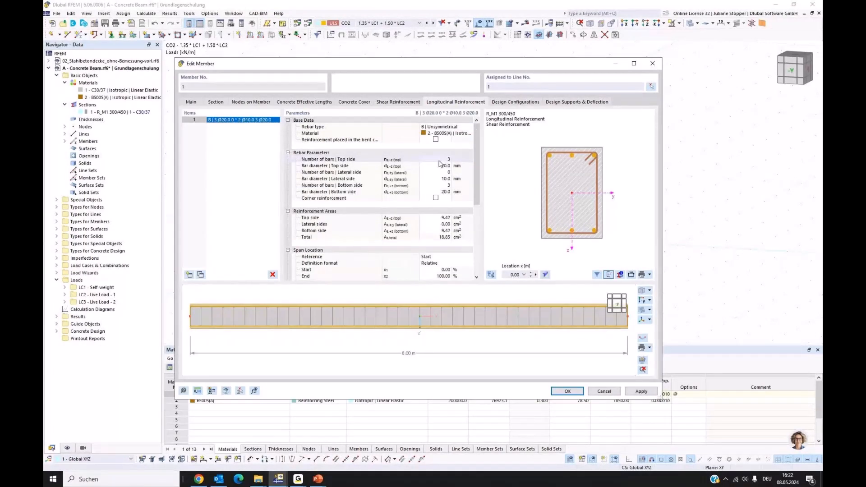
click(440, 165)
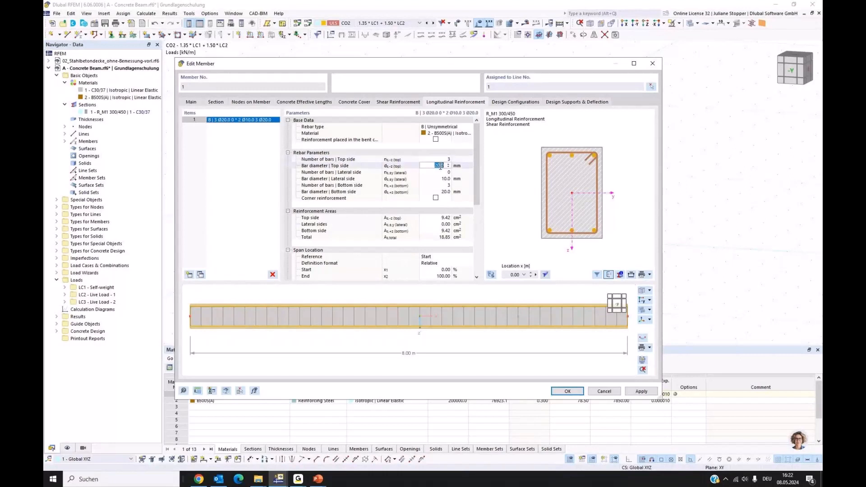
text(14)
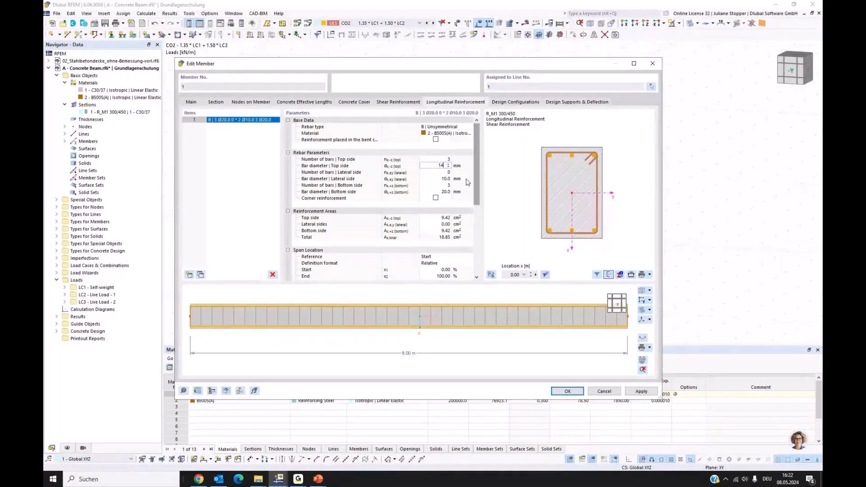
key(Return)
click(447, 191)
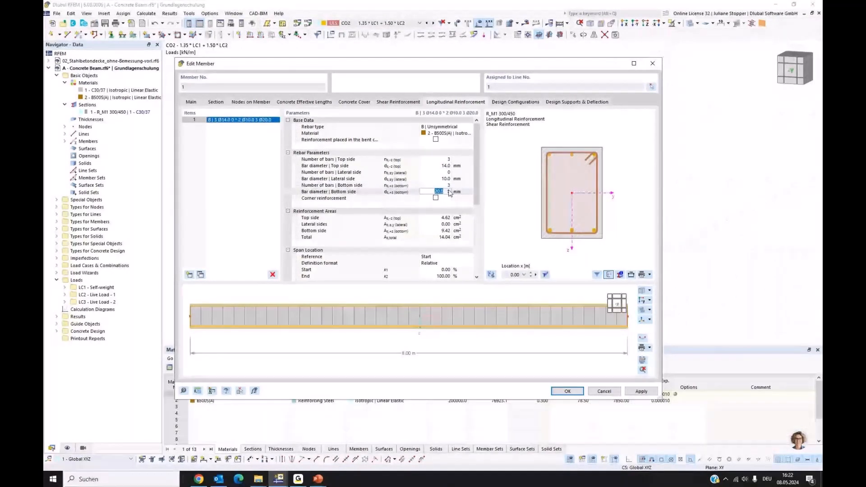
Try one lateral side bar in the longitudinal reinforcement, and set the number of lateral bars back to 0
click(446, 172)
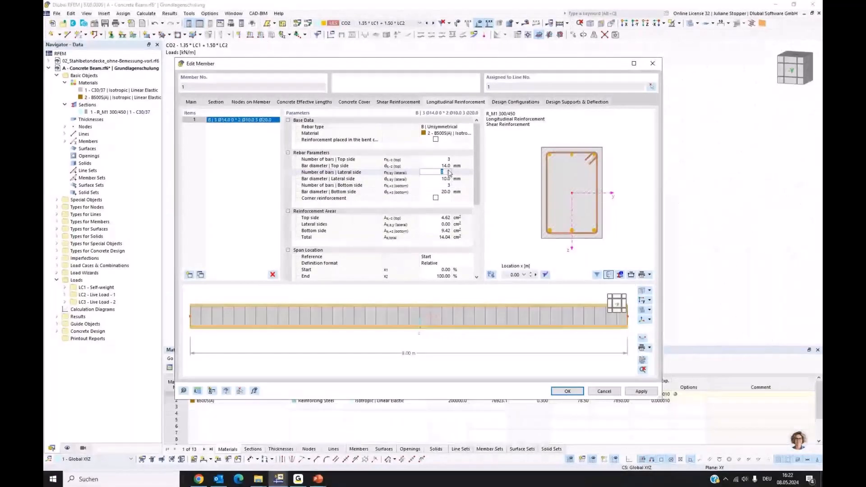
click(449, 171)
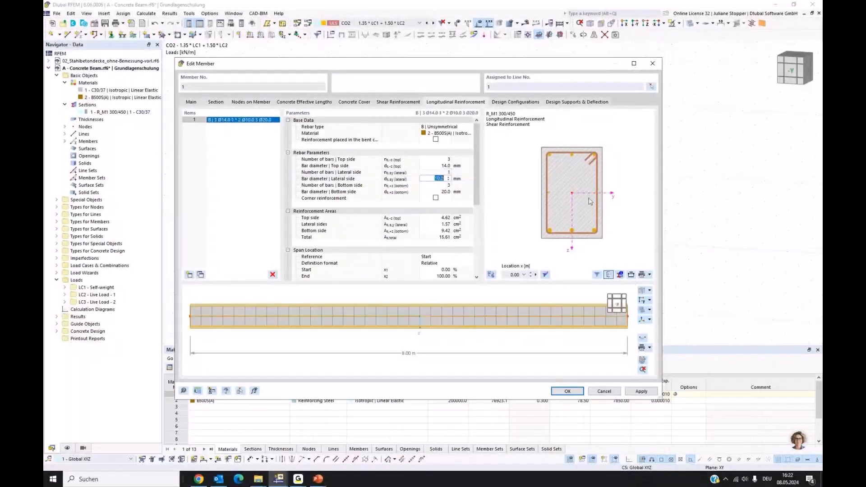
click(447, 180)
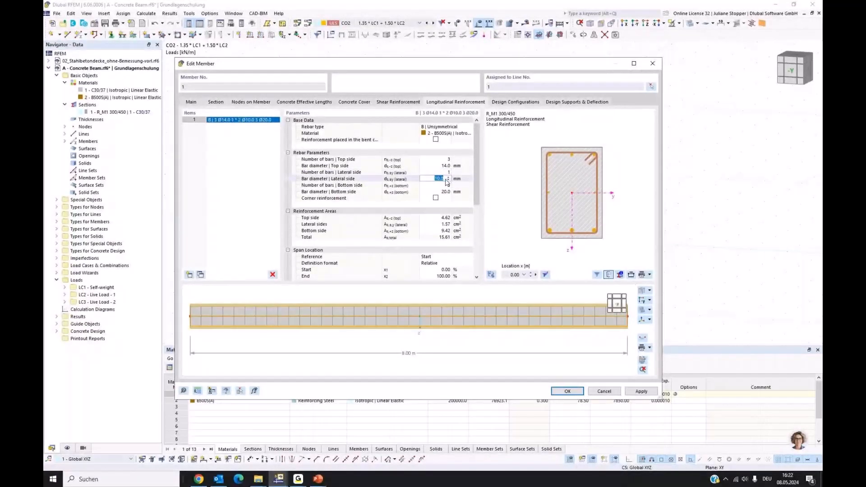
click(448, 174)
click(447, 175)
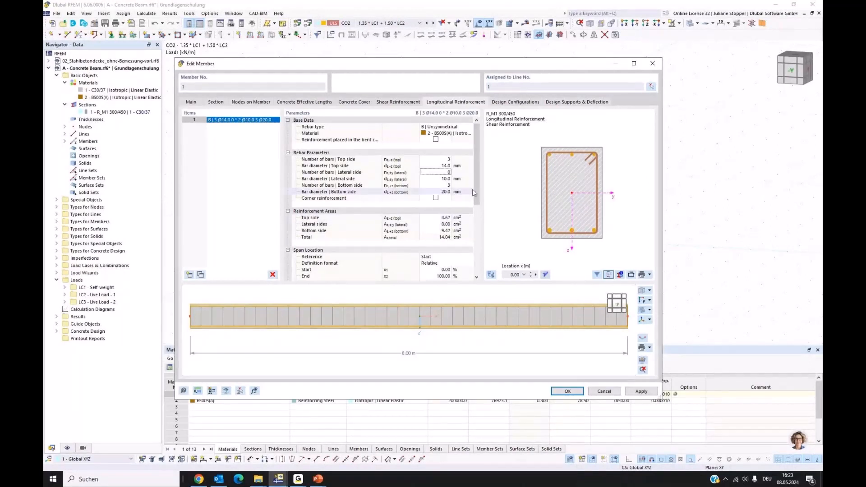
drag(472, 188, 479, 207)
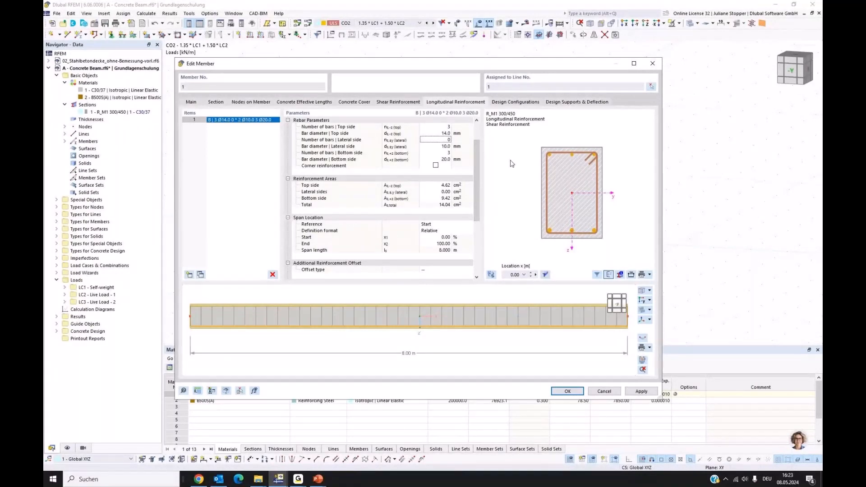
Switch off the design of shear joint in the Default ultimate configuration, and review the Default serviceability configuration
click(505, 103)
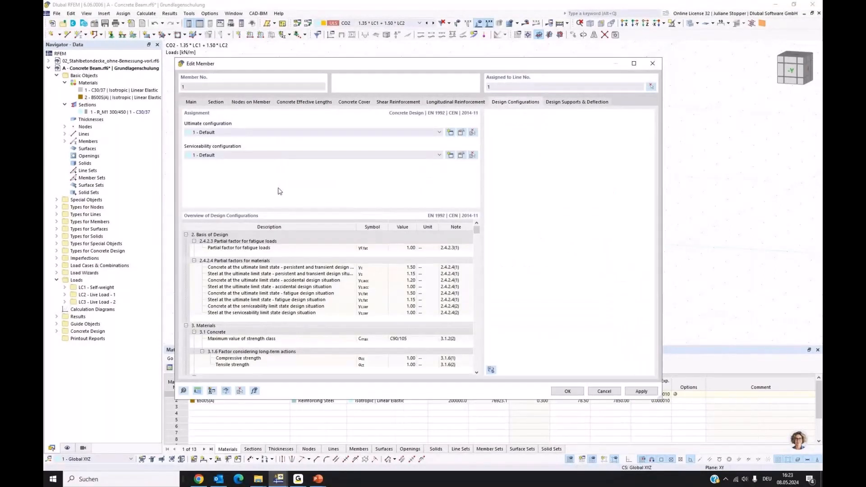
click(461, 133)
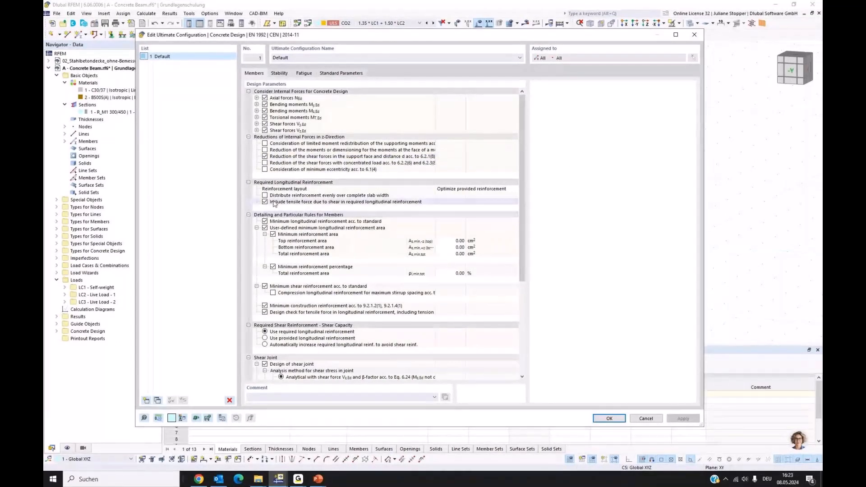
scroll(274, 204, down, 1)
scroll(273, 204, down, 1)
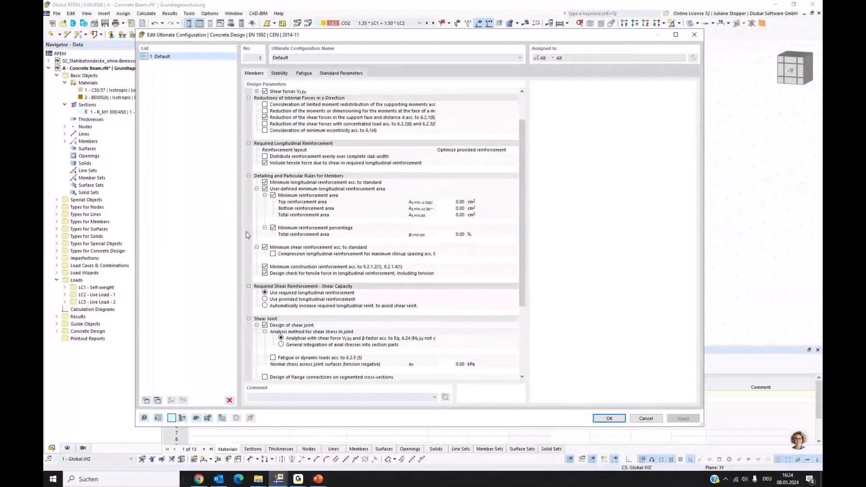
scroll(247, 235, down, 1)
click(265, 306)
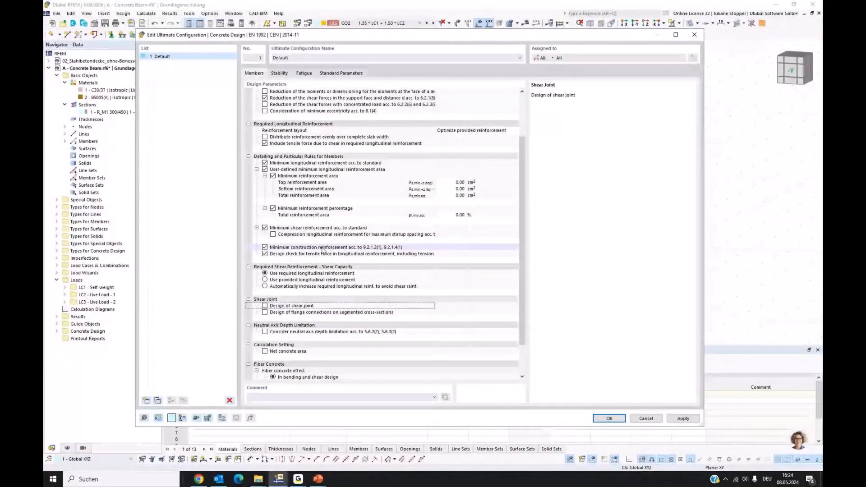
scroll(323, 250, up, 3)
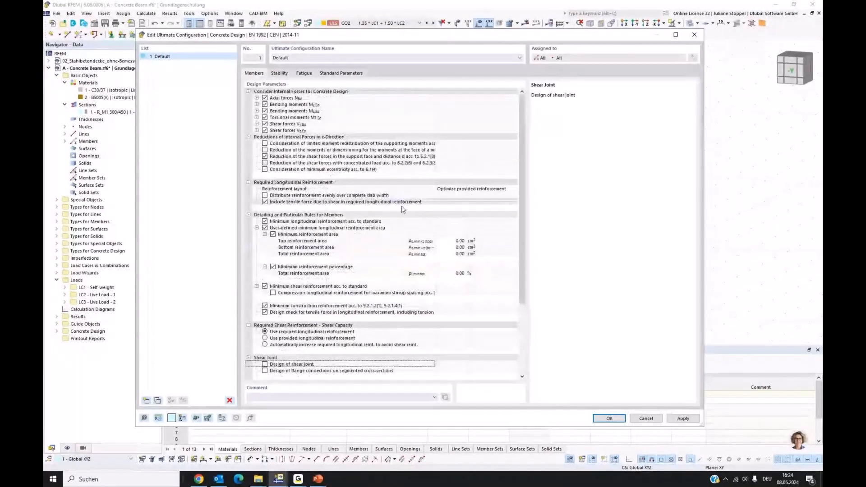
click(610, 419)
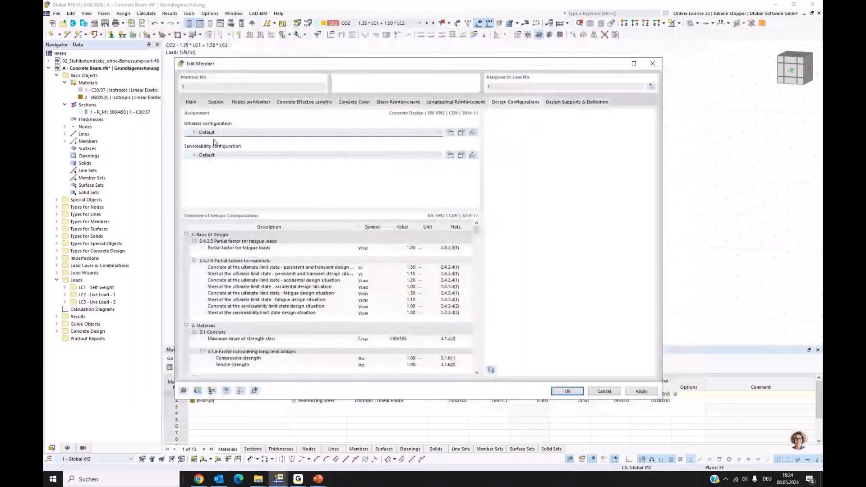
click(461, 156)
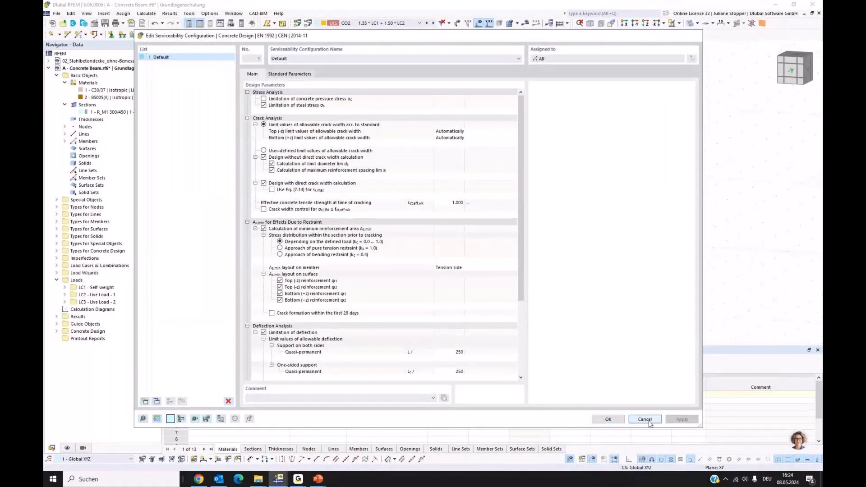
click(608, 419)
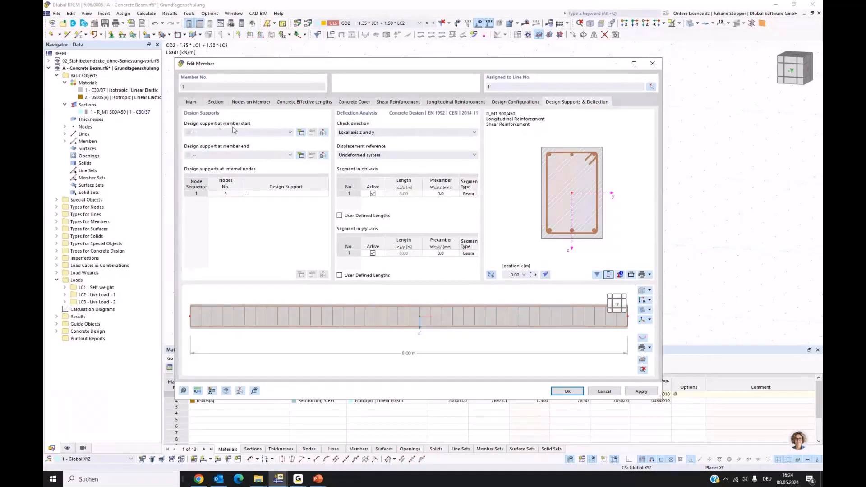
Create a concrete design support as a monolithic end support, with deflection design in the y-axis switched off, and apply it
click(300, 134)
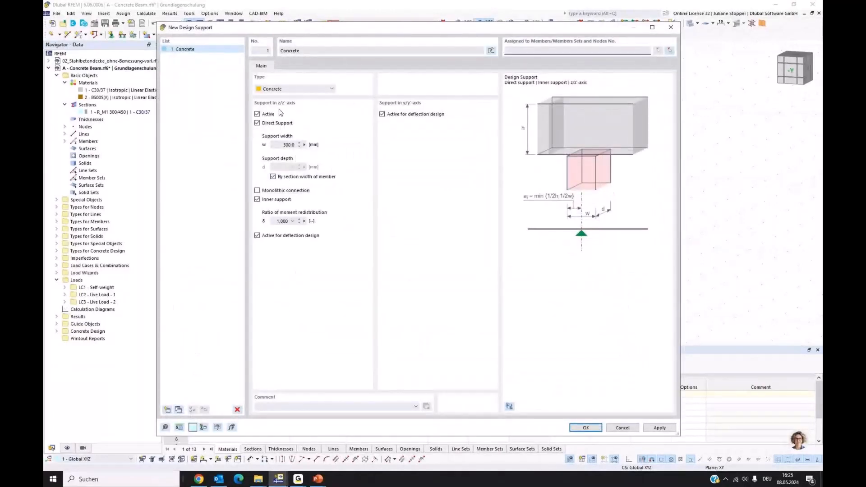
click(257, 200)
click(257, 191)
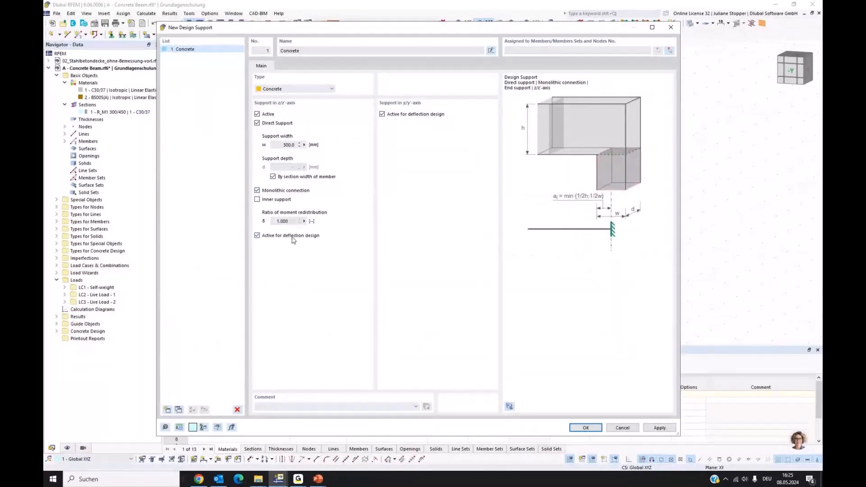
click(383, 115)
click(660, 427)
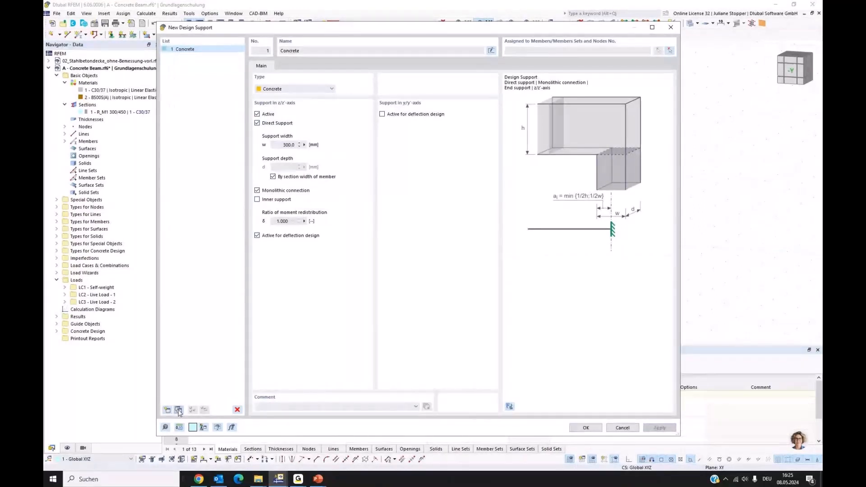
Copy the design support and make the copy an inner support without monolithic connection
click(179, 411)
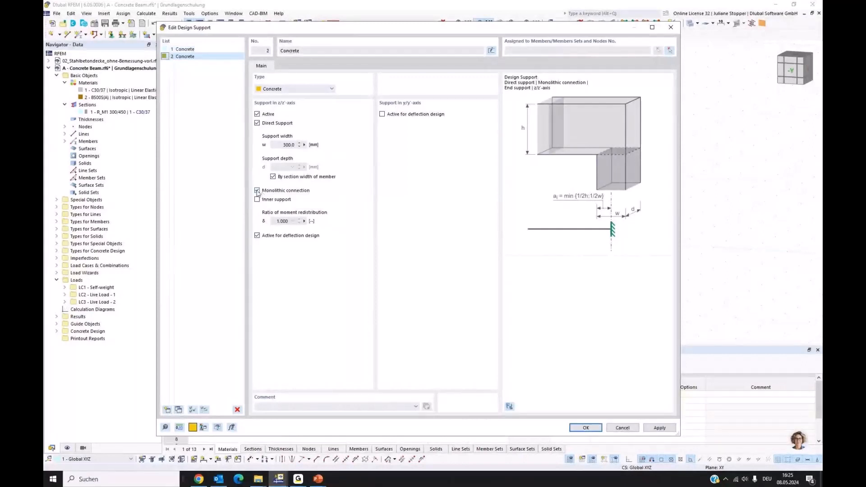
click(257, 200)
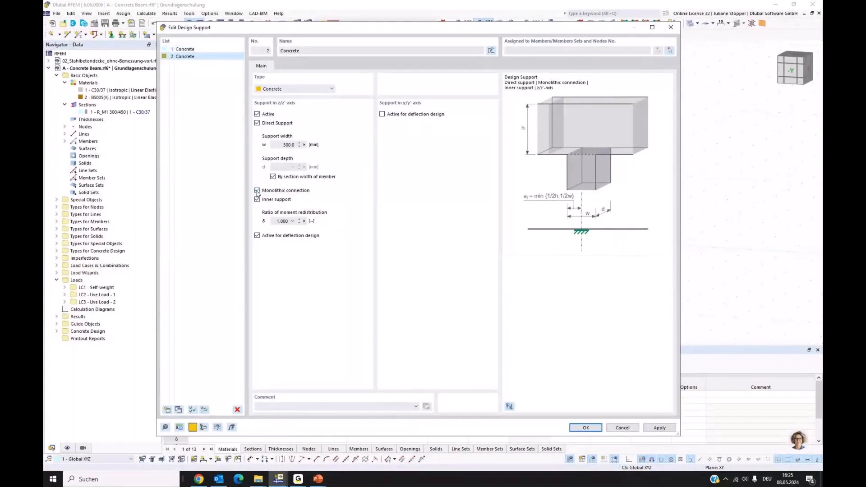
click(257, 191)
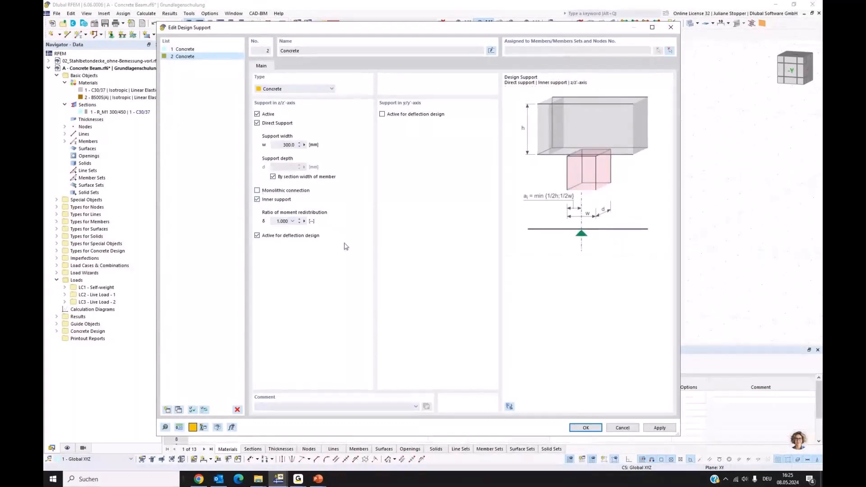
click(585, 428)
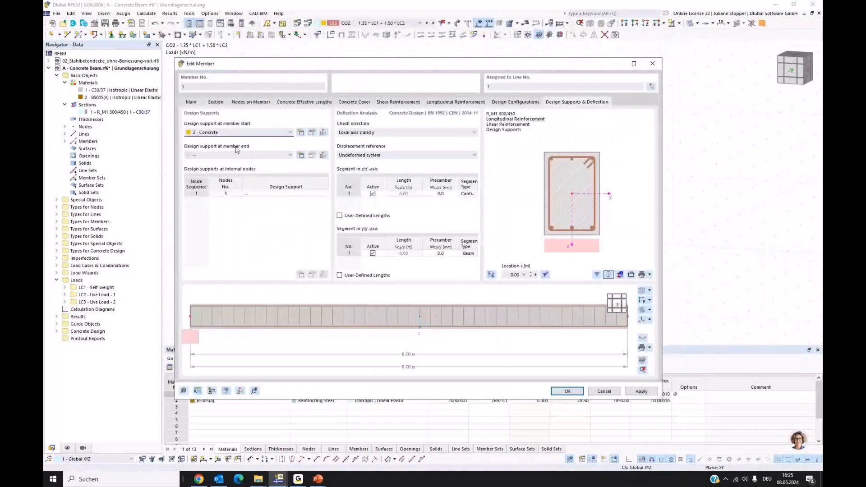
Assign the end support 1 - Concrete to the member start and the inner support 2 - Concrete to internal node 3
click(239, 133)
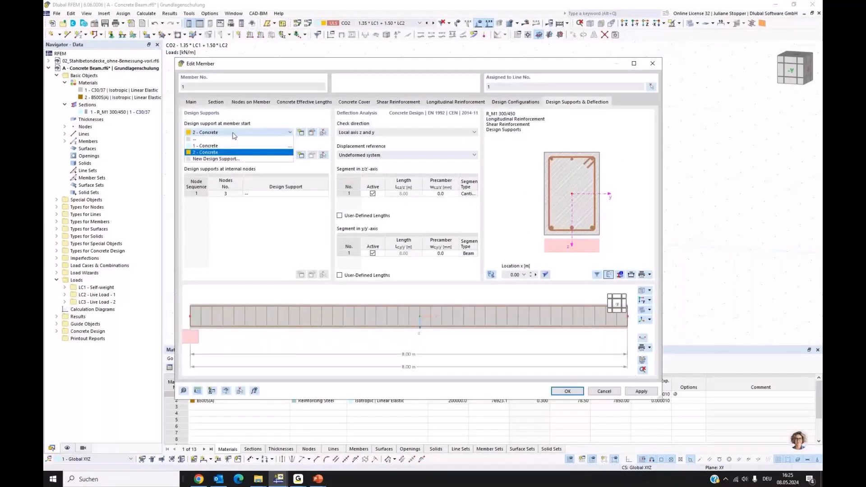
click(233, 134)
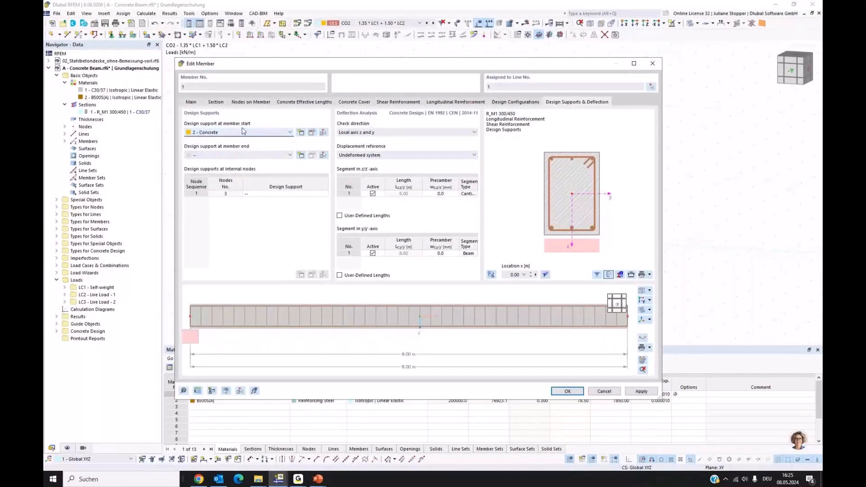
scroll(232, 137, up, 1)
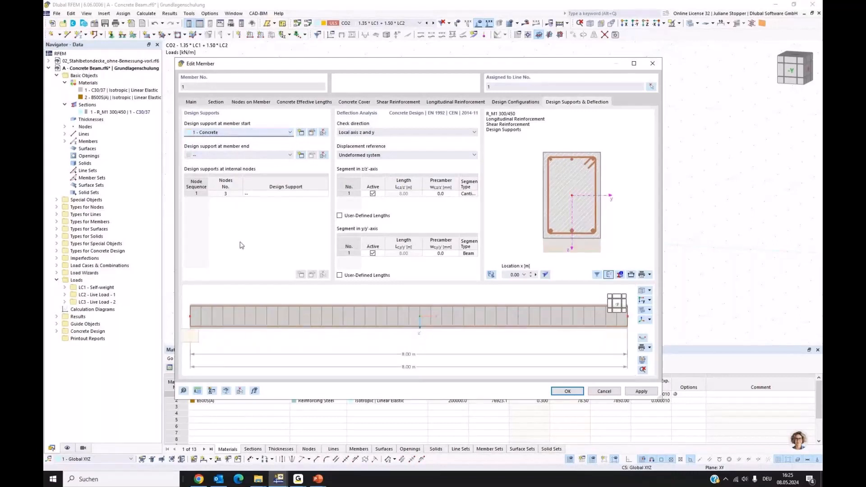
click(282, 193)
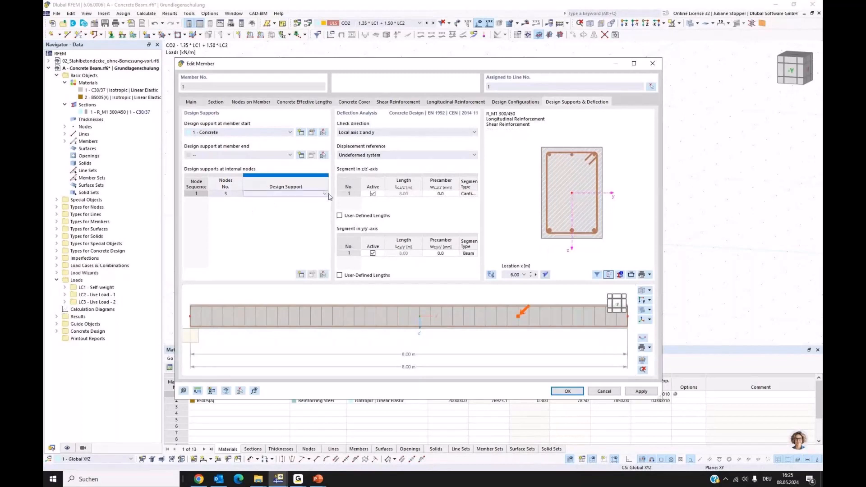
click(324, 193)
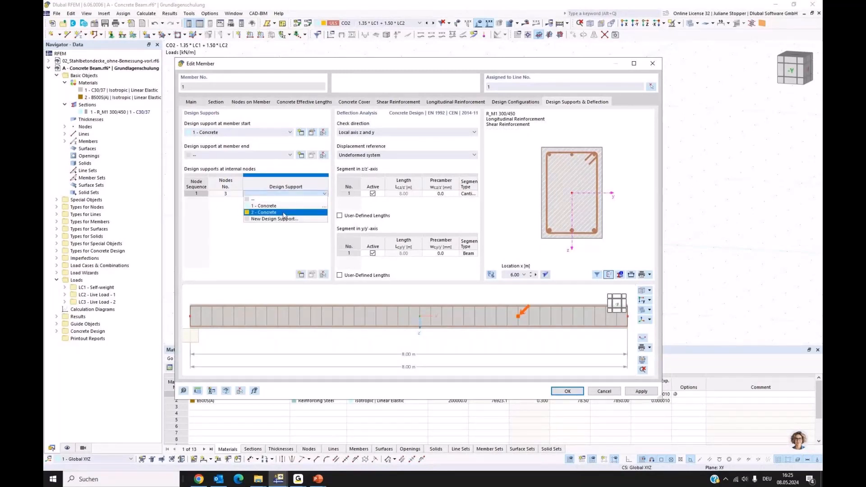
click(284, 212)
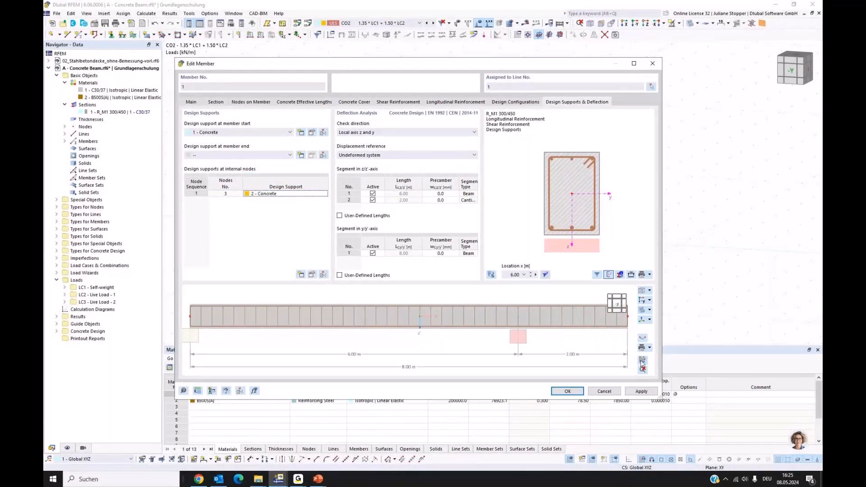
click(456, 102)
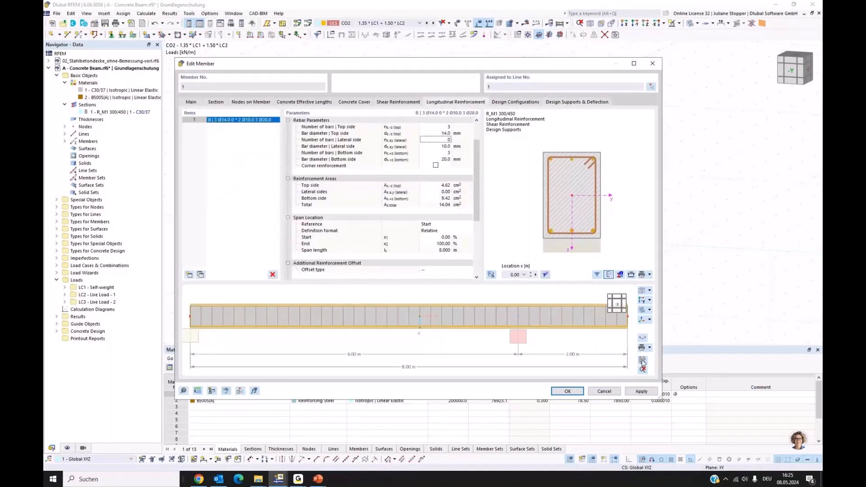
click(529, 102)
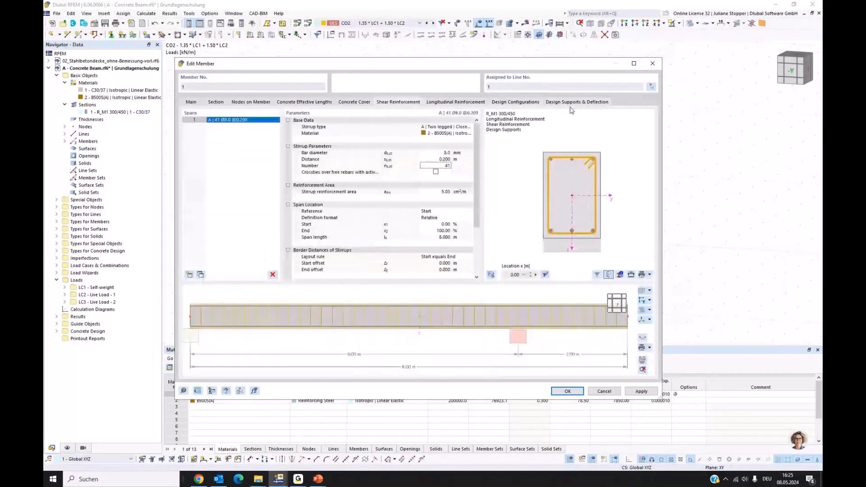
Examine the member's reinforcement layout drawing and its graphics print options, and close it without changes
click(576, 102)
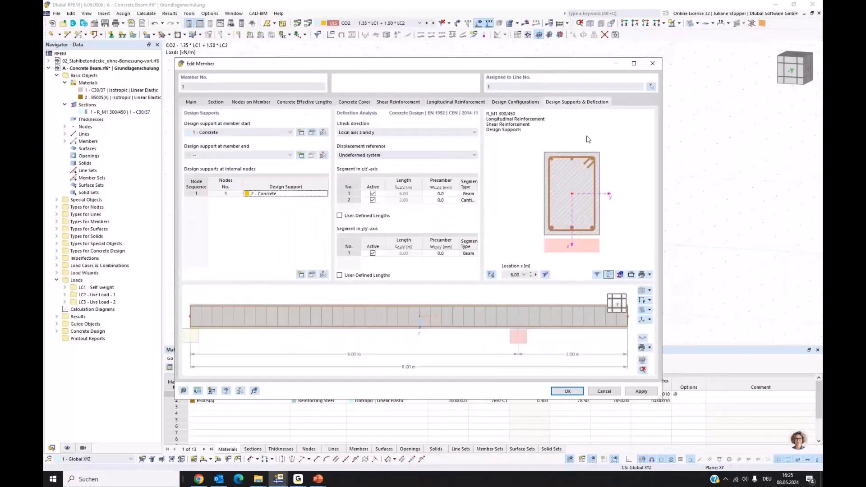
click(642, 370)
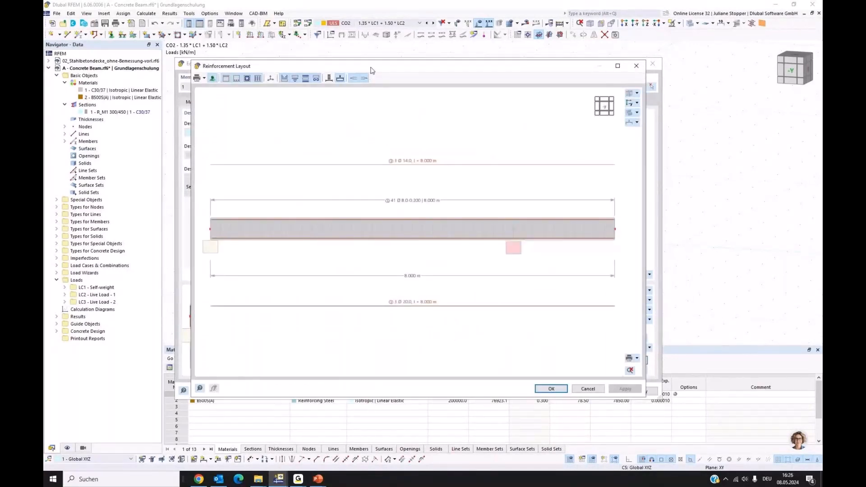
drag(372, 68, 383, 53)
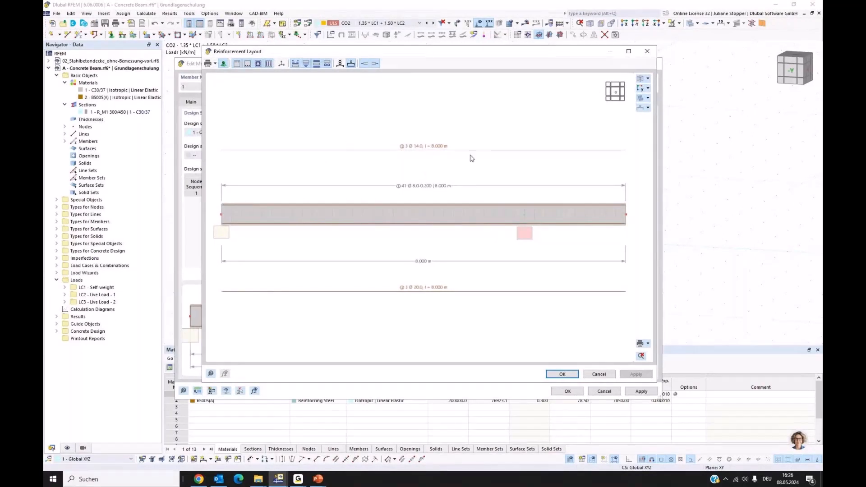
click(648, 344)
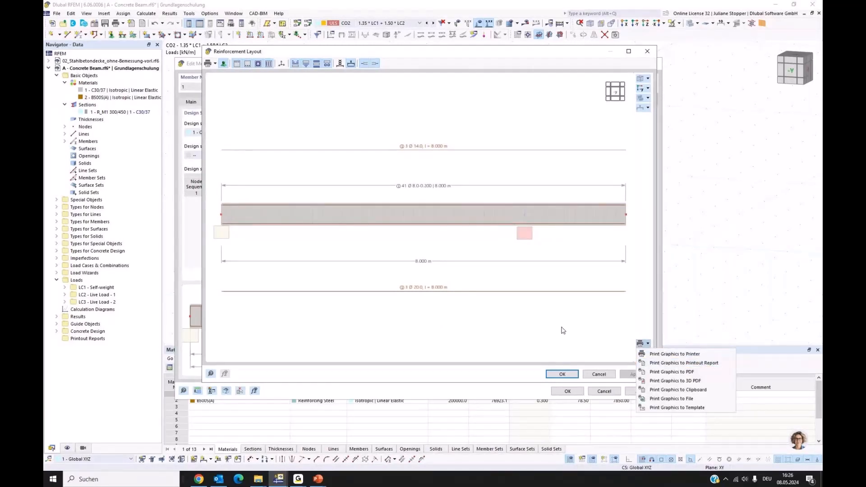
click(599, 375)
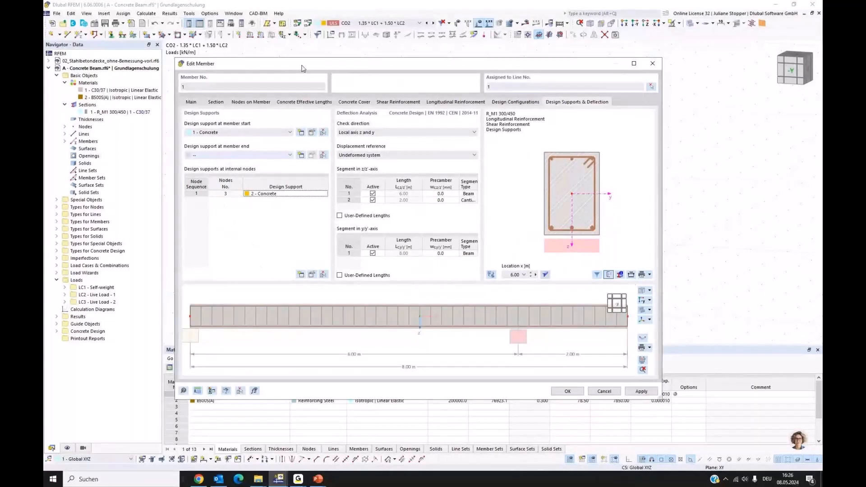
Open the online manual page on Design Supports & Deflection from the member settings and read its Design Support section
drag(302, 68, 322, 60)
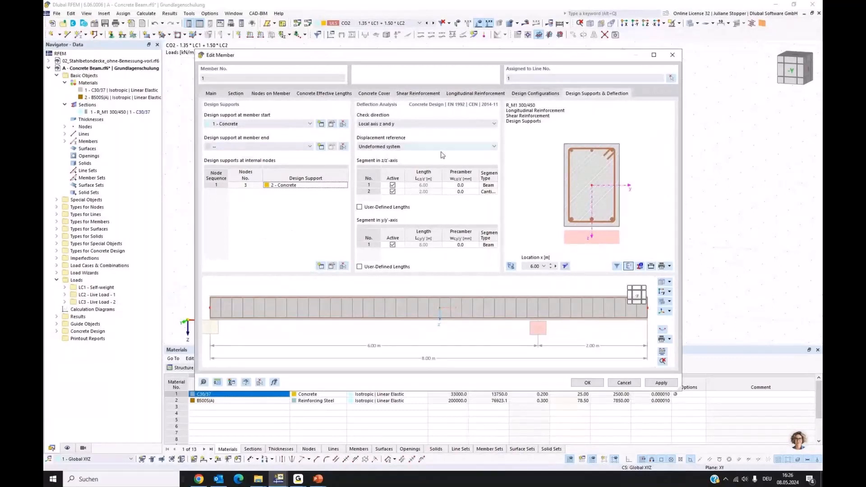
click(203, 383)
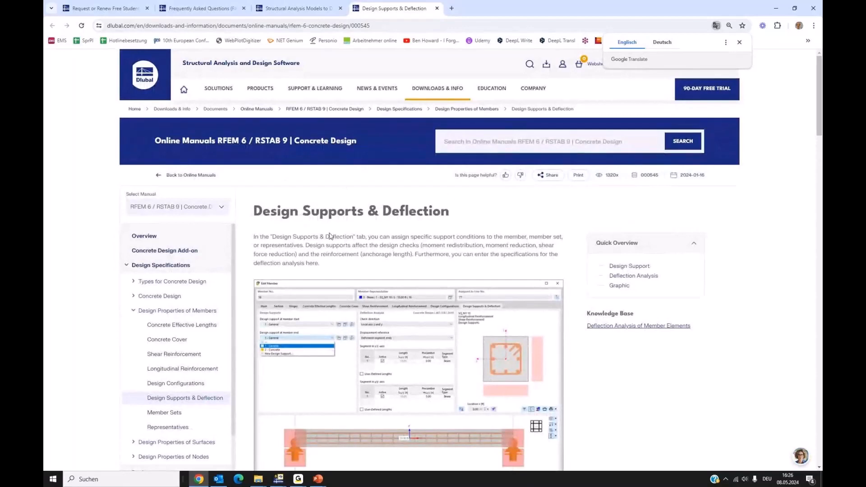
scroll(376, 235, down, 1)
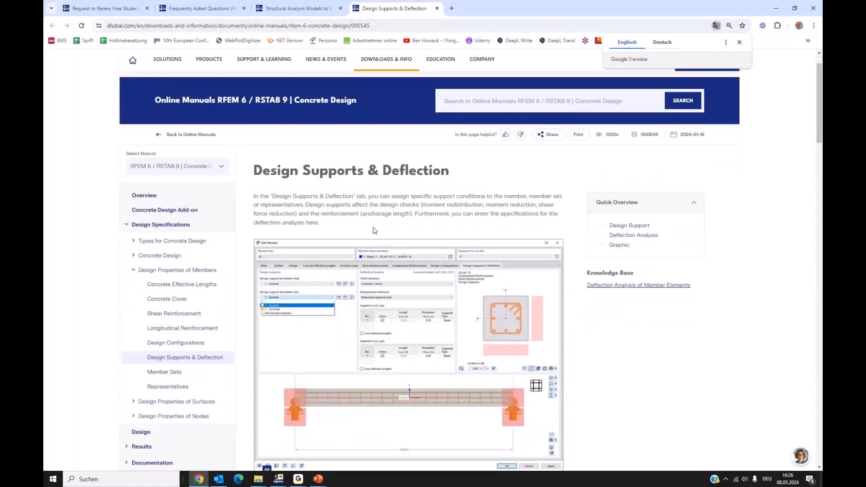
scroll(373, 231, down, 8)
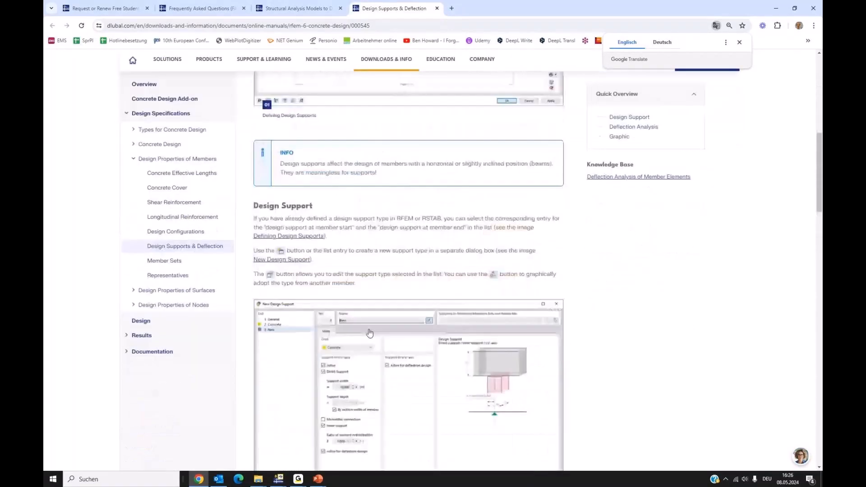
scroll(371, 333, down, 3)
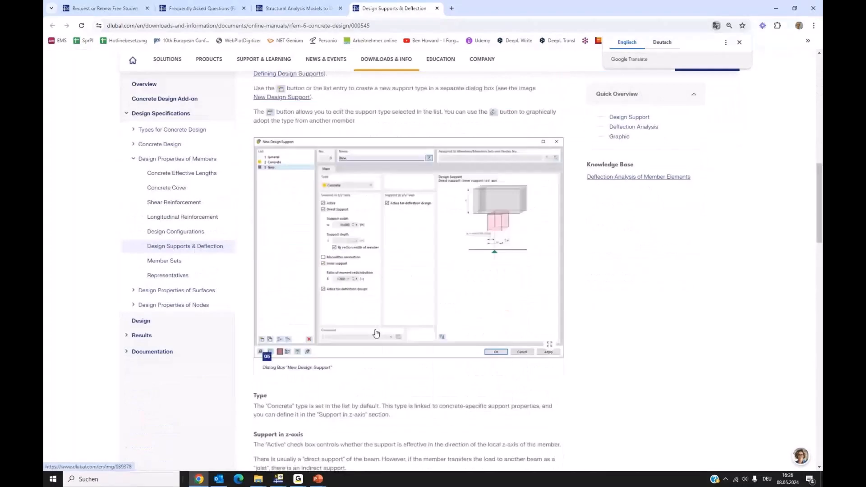
scroll(376, 334, up, 5)
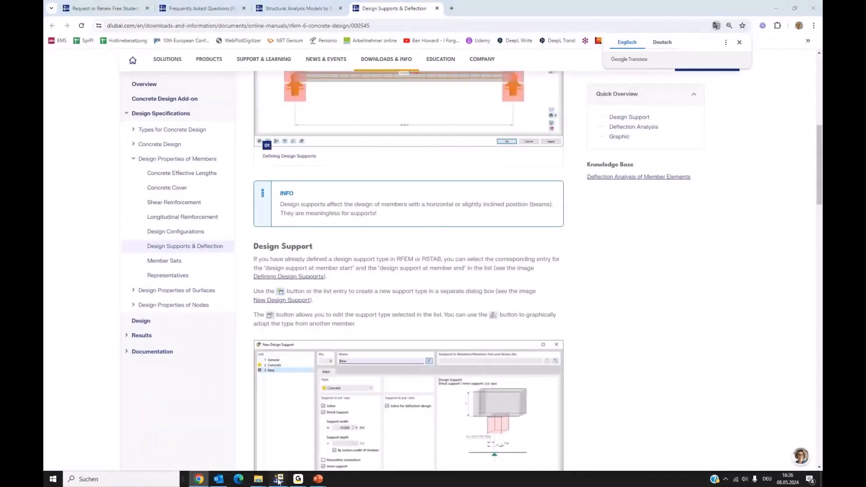
Return to RFEM and accept the member's edited concrete design properties
mouse_move(278, 480)
click(315, 447)
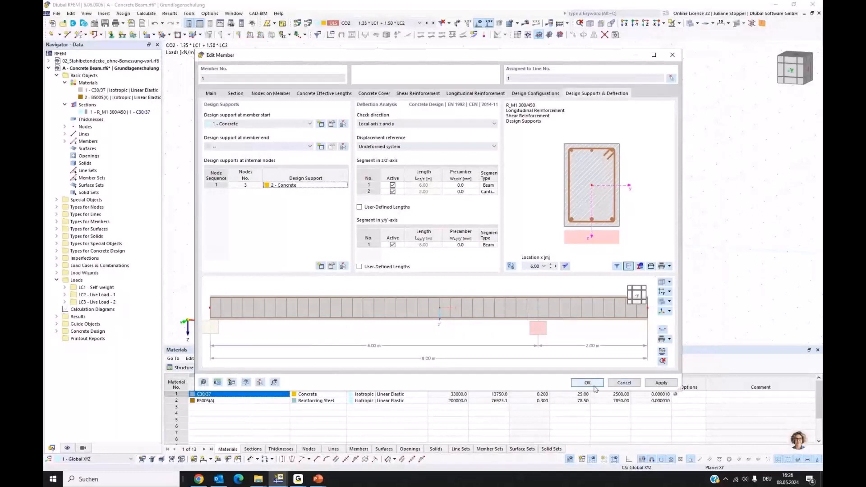
key(Return)
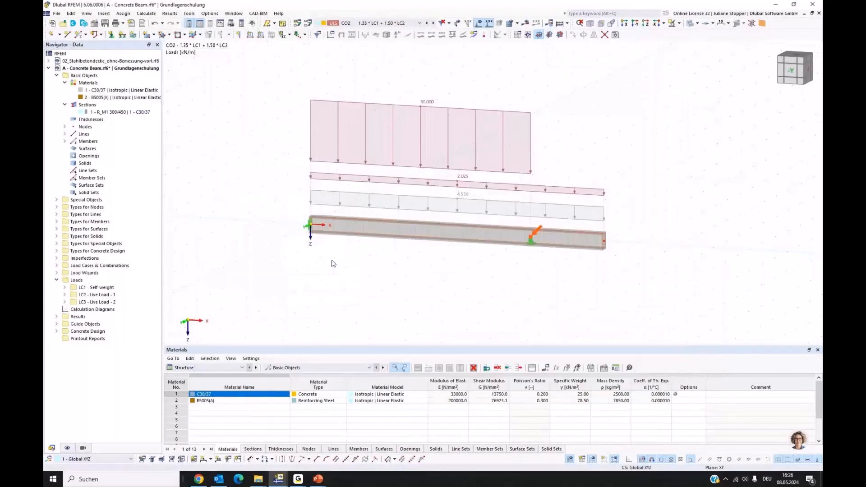
middle_drag(439, 268, 425, 254)
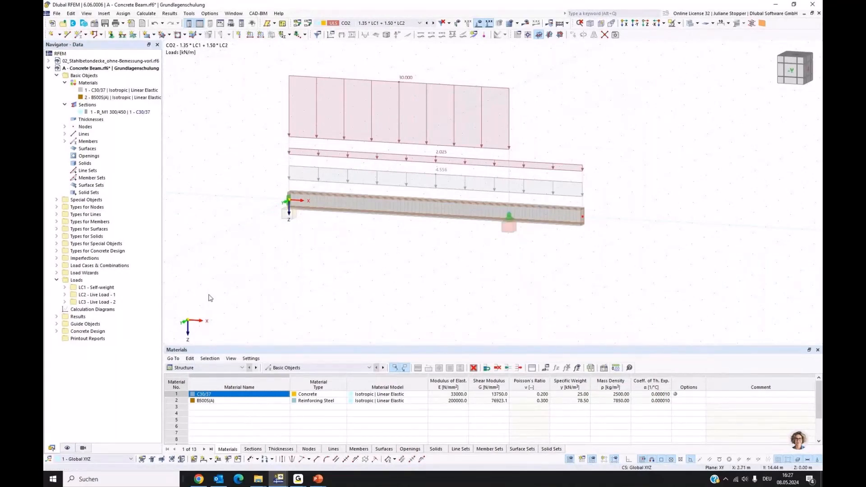
Collapse the basic objects and loads in the navigator, and review the XC1 concrete durability without changing it
click(56, 75)
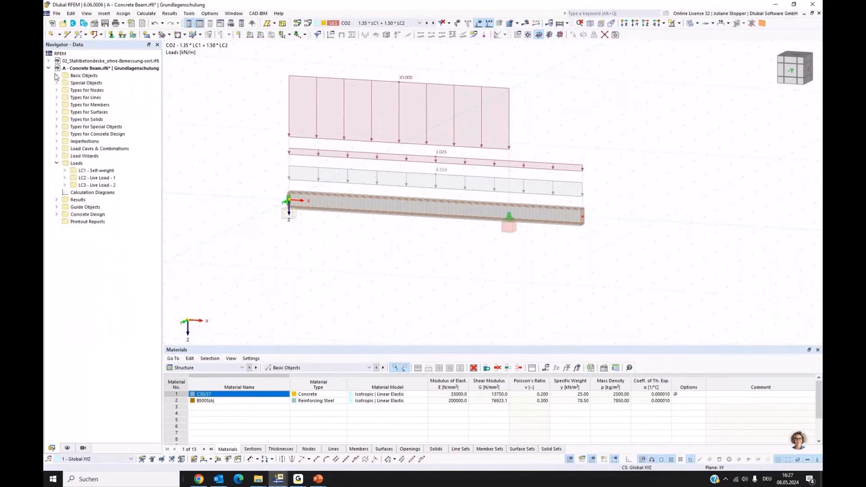
click(57, 163)
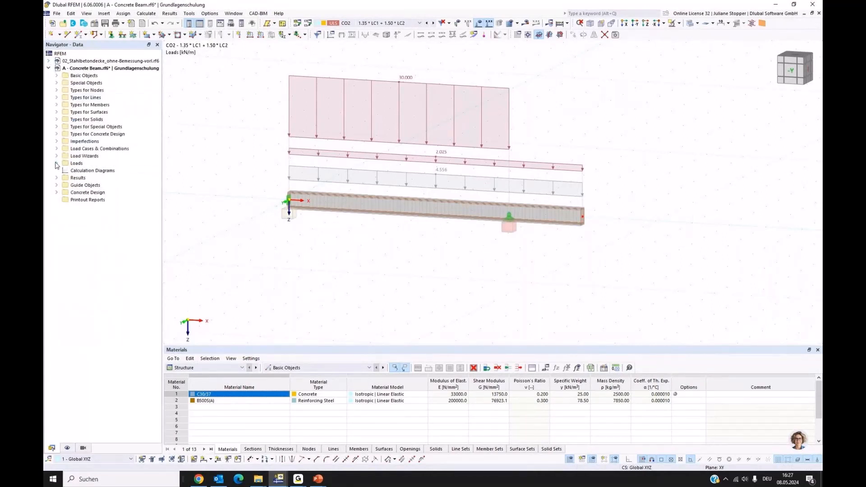
click(56, 135)
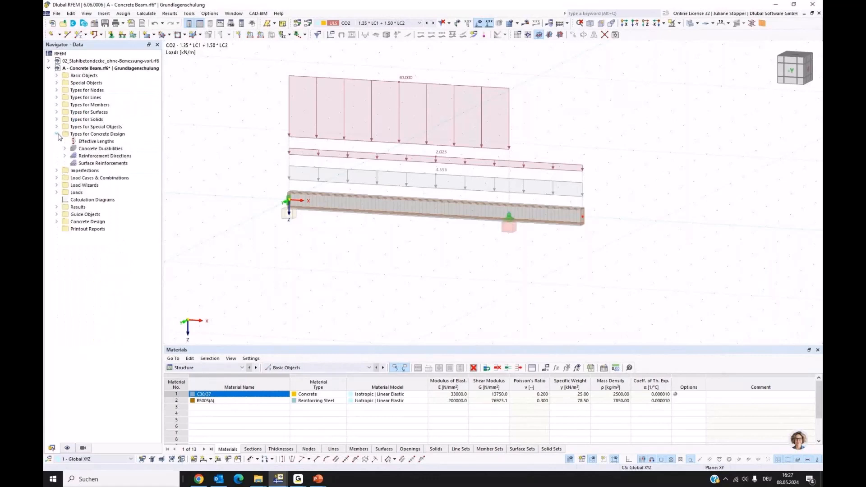
click(65, 149)
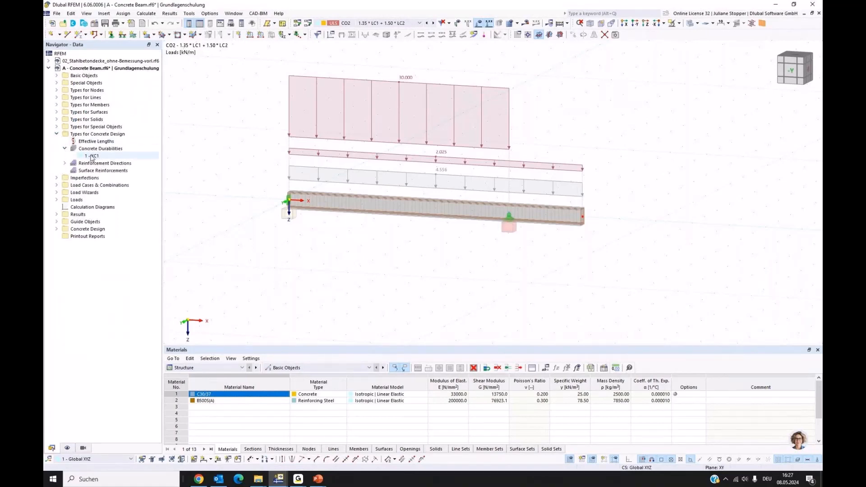
click(95, 157)
double_click(94, 156)
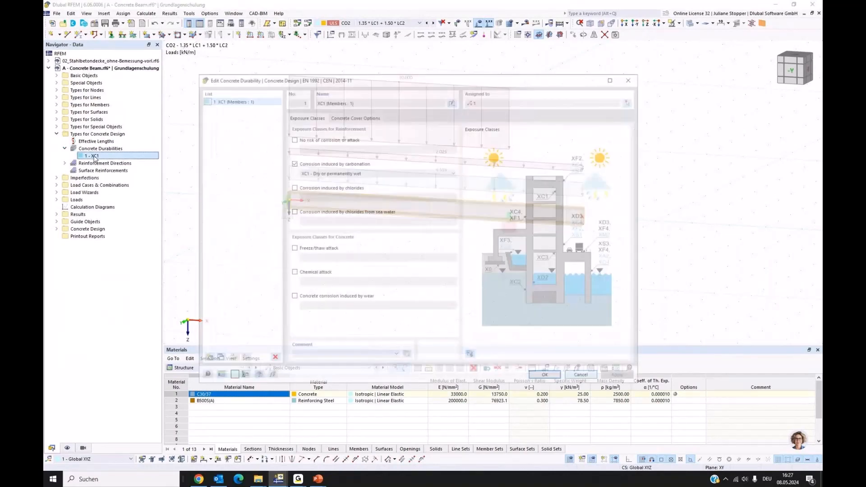
click(584, 378)
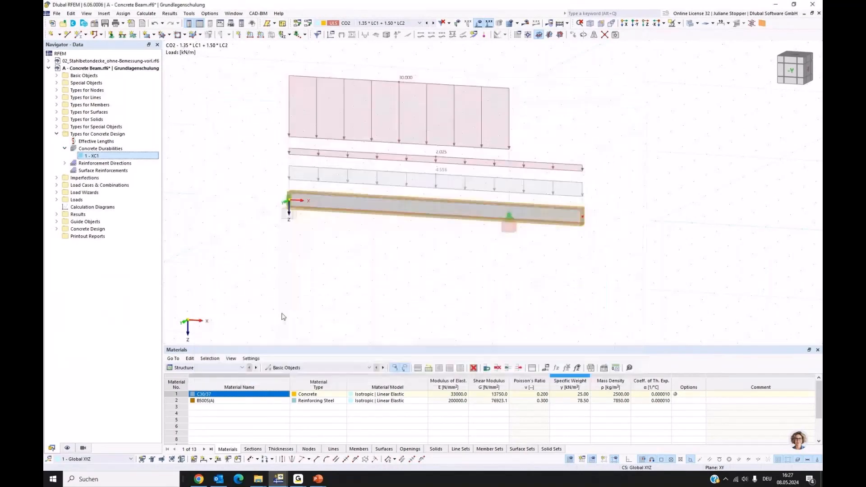
List the ultimate and serviceability configurations of the Concrete Design add-on in the navigator
click(56, 229)
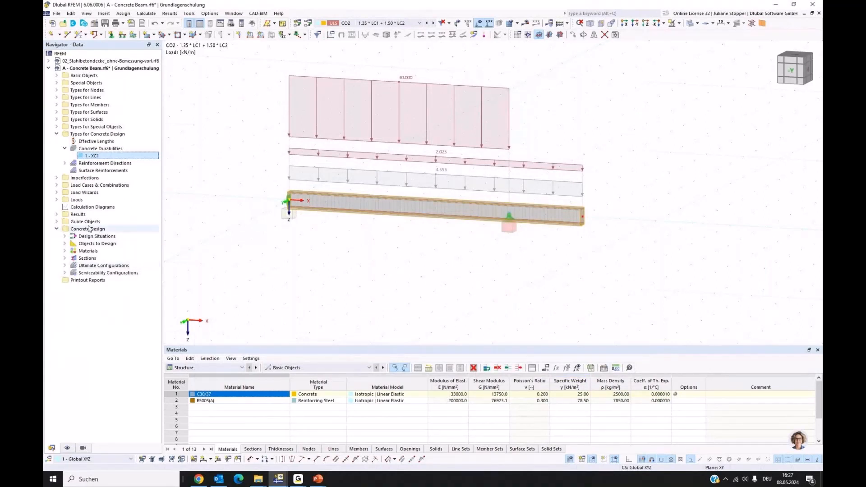
click(65, 266)
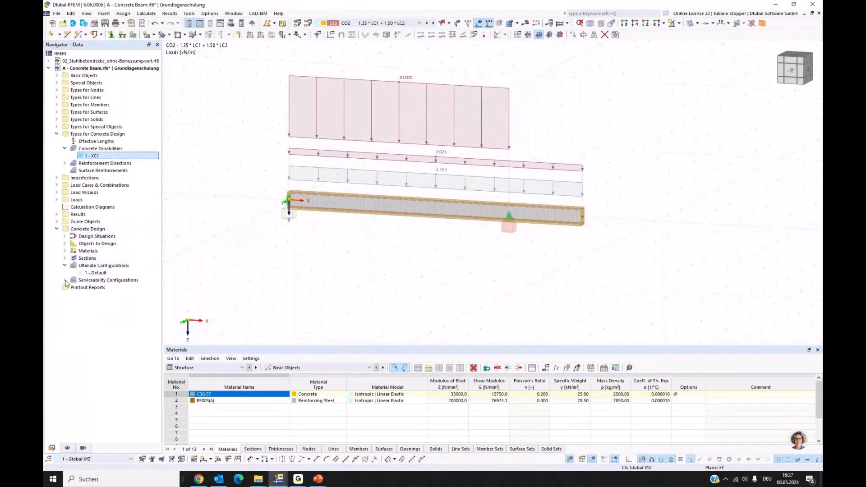
click(64, 280)
Enlarge the table area, show the Concrete Design input data, and check the design situations and objects to design
drag(272, 344, 274, 300)
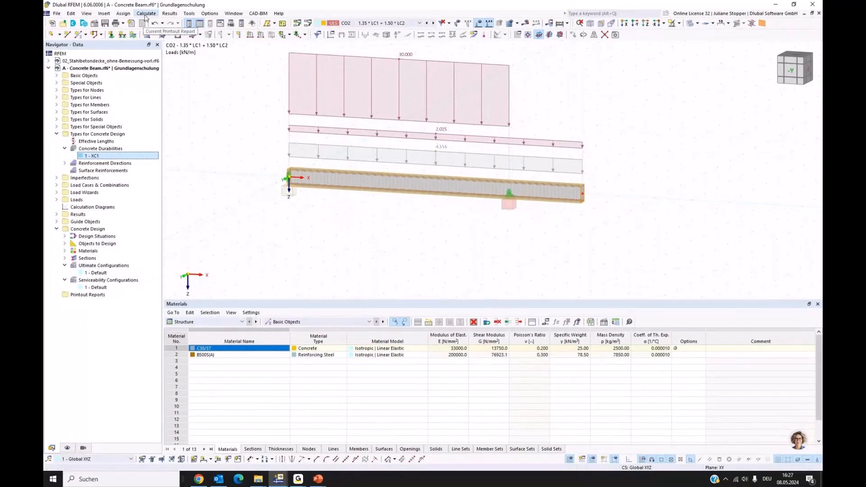
click(146, 13)
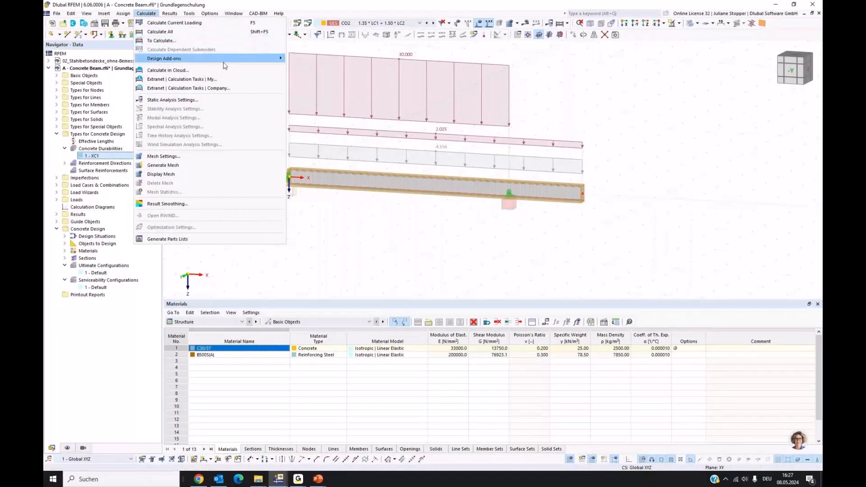
click(205, 322)
click(205, 321)
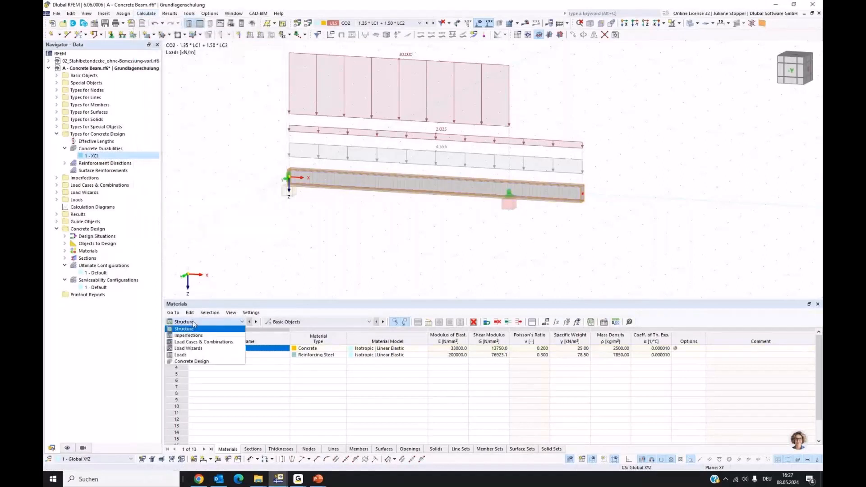
click(191, 361)
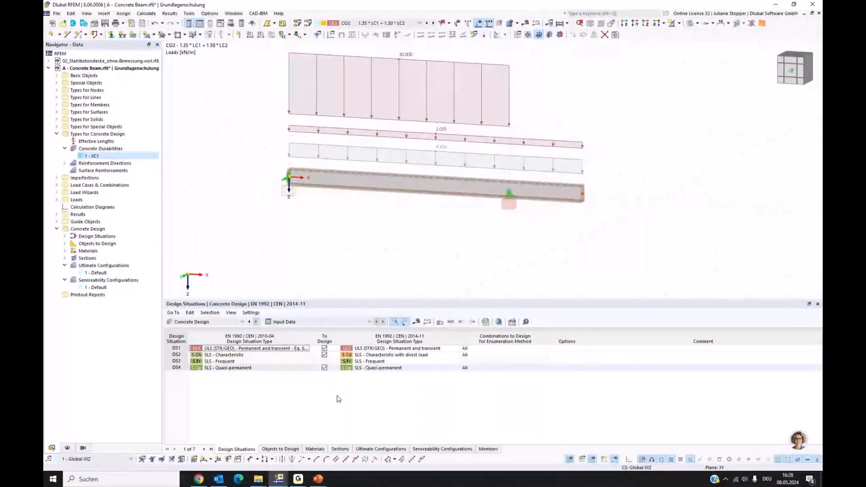
click(276, 449)
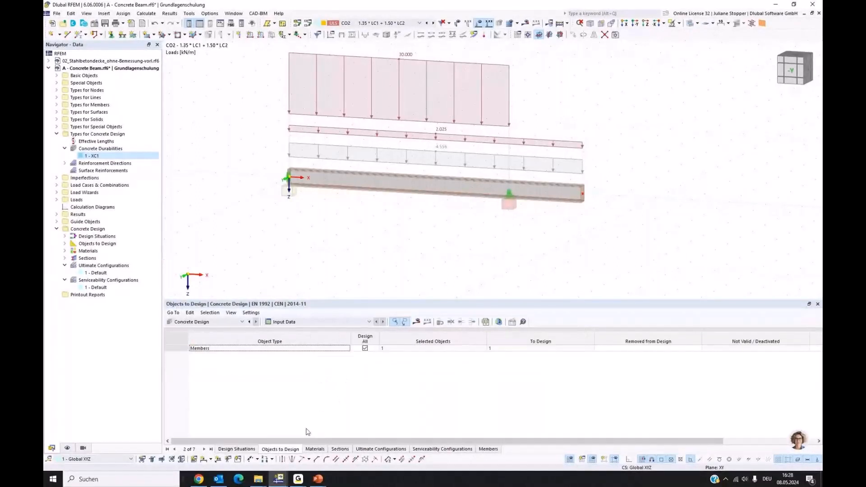
click(246, 450)
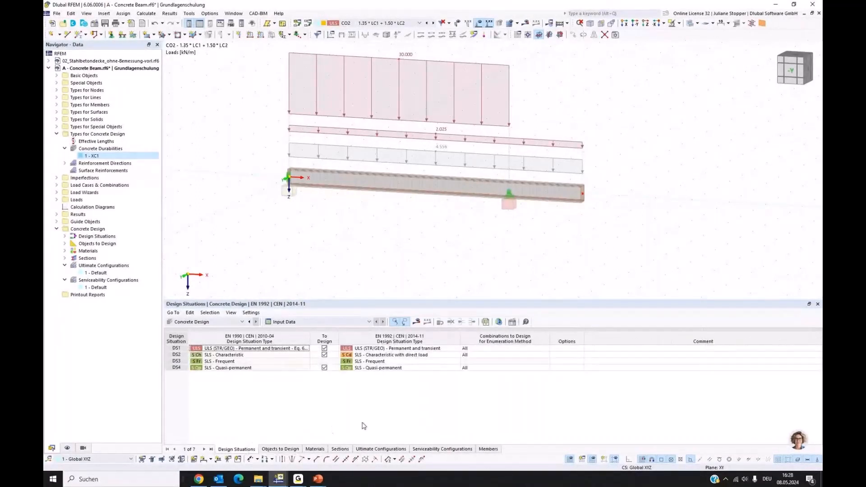
Run the concrete design calculation and show more of the model above the result tables
click(415, 323)
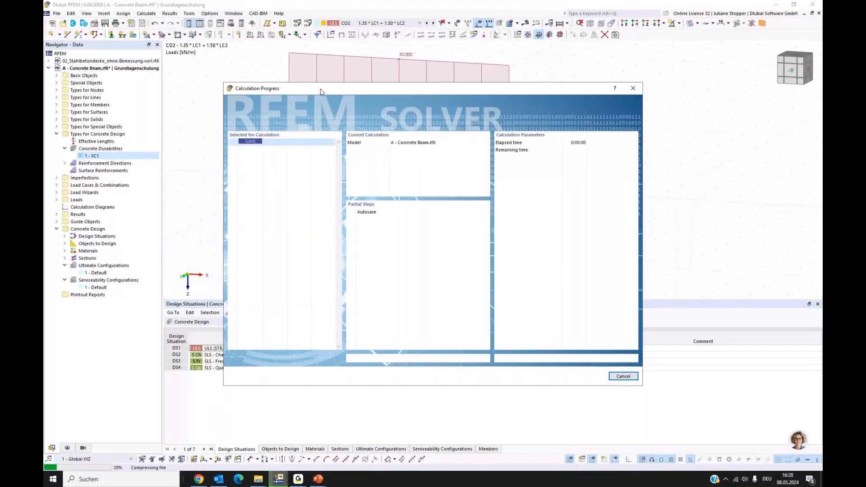
drag(356, 77, 457, 101)
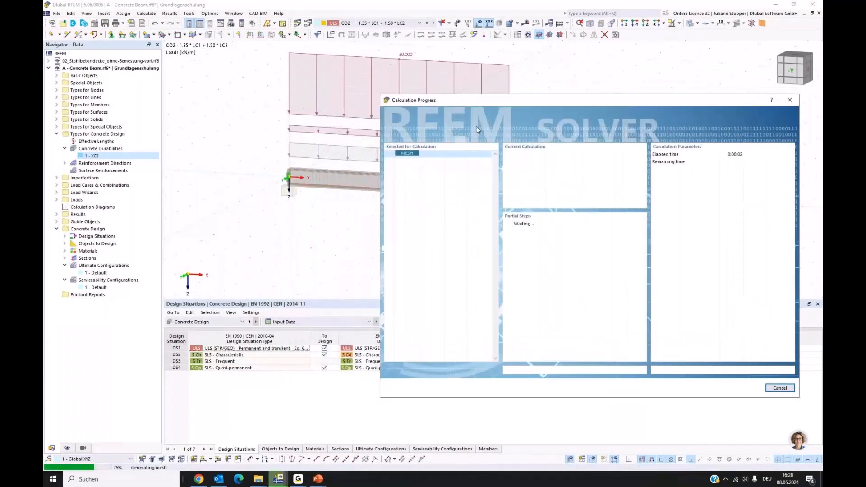
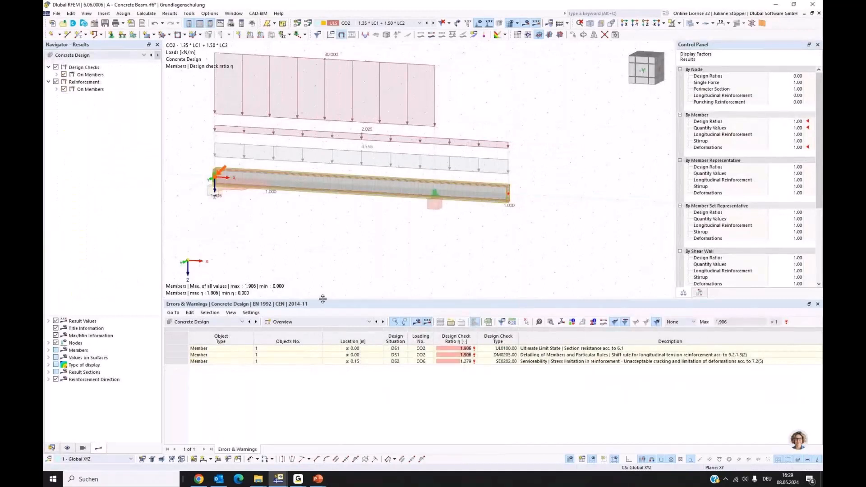
drag(322, 299, 322, 308)
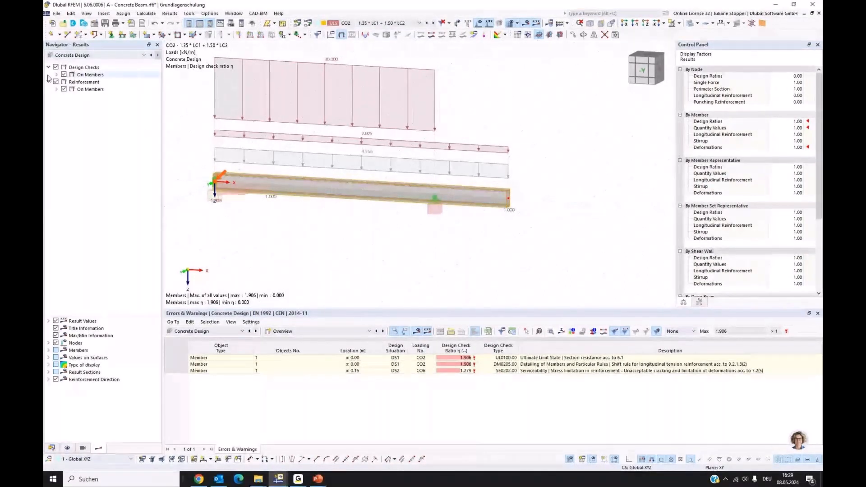
Switch the displayed results from Concrete Design to Static Analysis to show the beam's global deformations for CO2
click(139, 57)
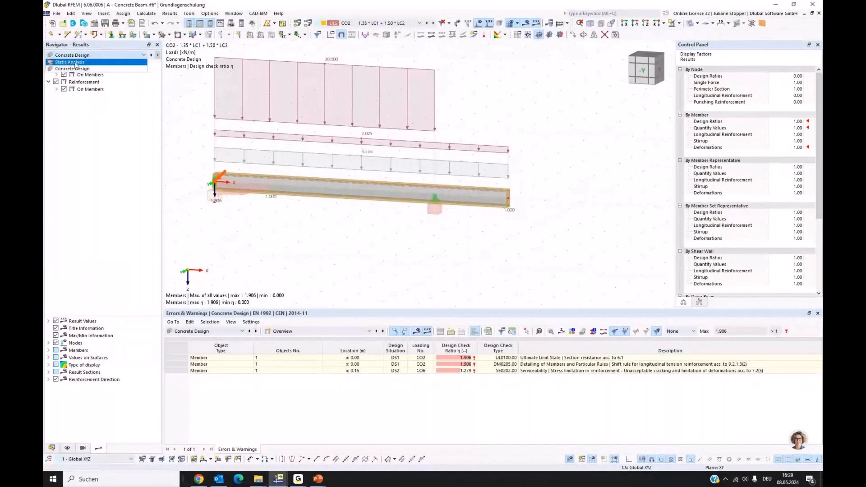
click(76, 62)
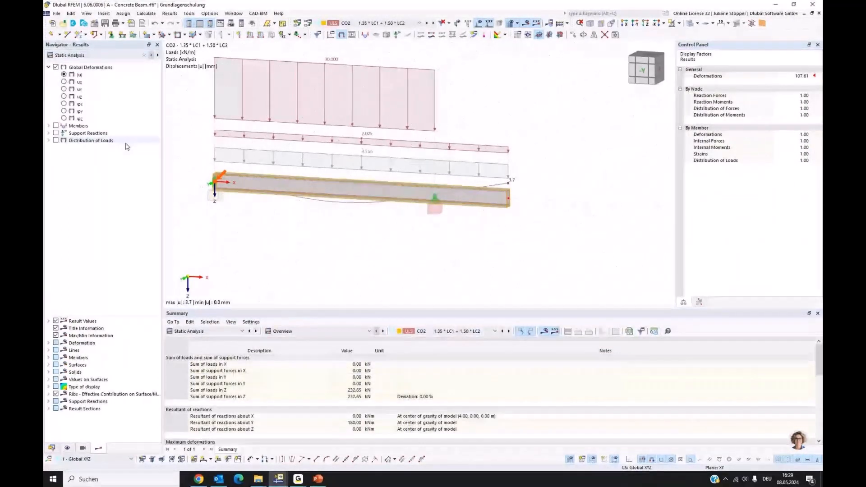
middle_drag(192, 130, 239, 141)
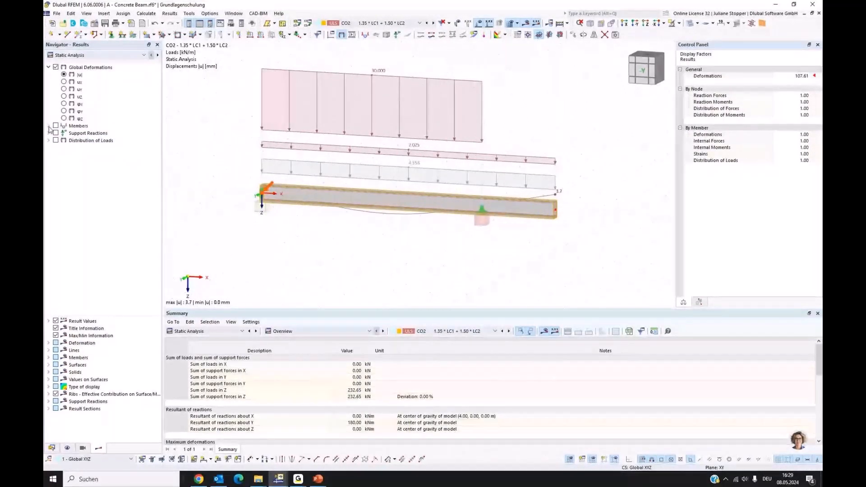
Display the member internal moments My in place of the global deformations
click(48, 126)
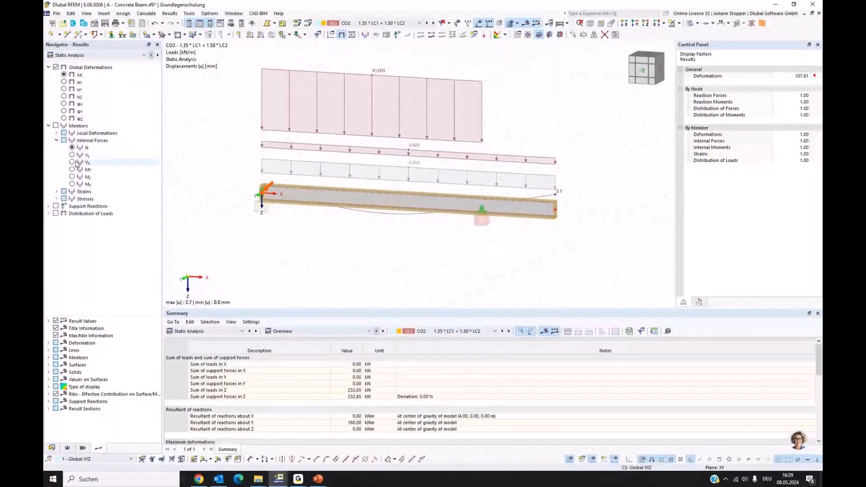
click(55, 125)
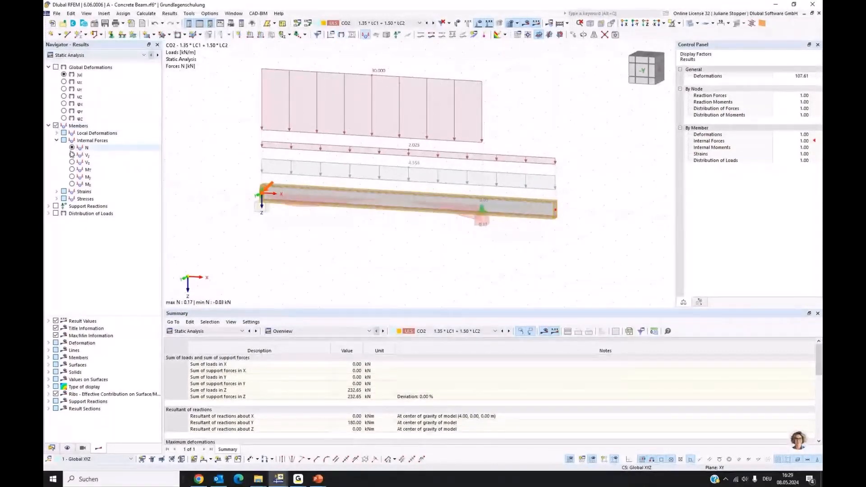
click(72, 178)
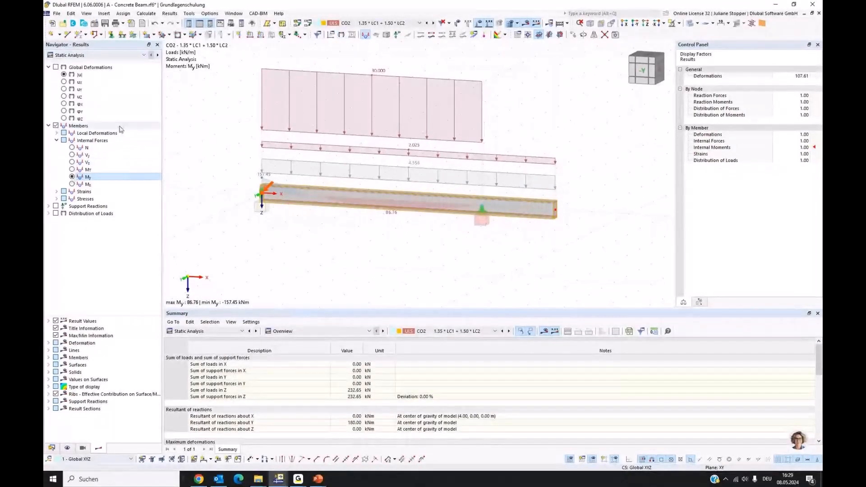
Switch the displayed results back to Concrete Design and list the design ratios on members in an enlarged table
click(116, 55)
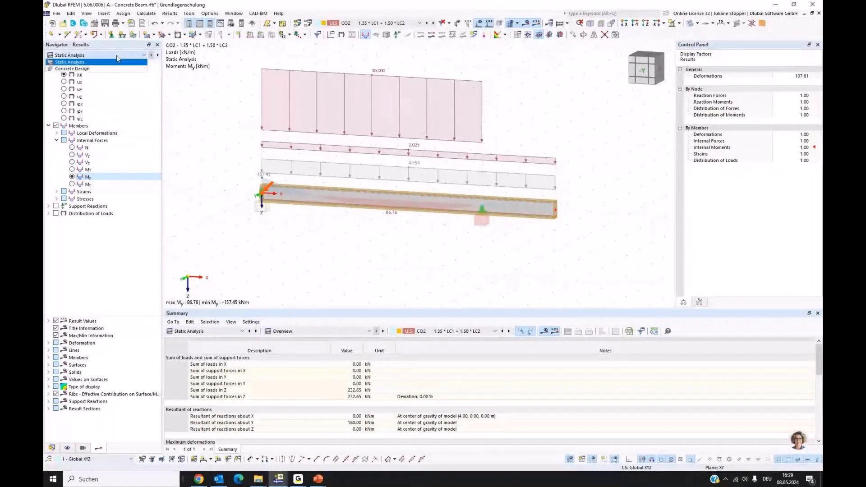
click(116, 55)
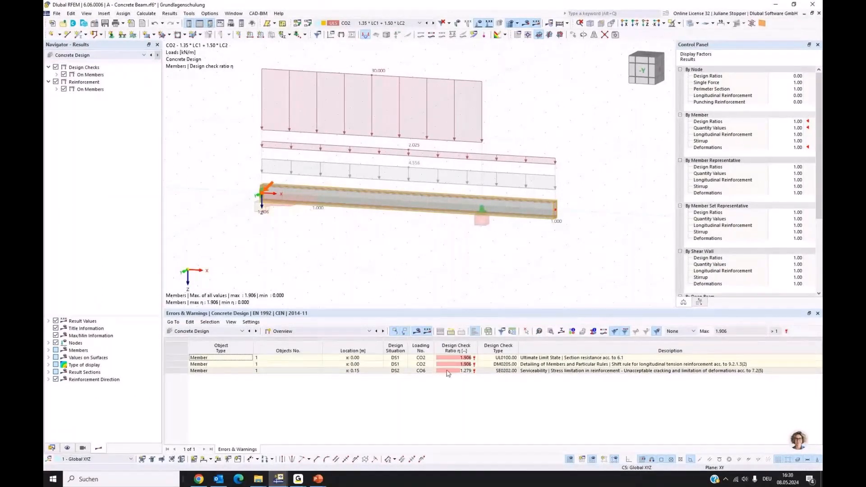
click(330, 332)
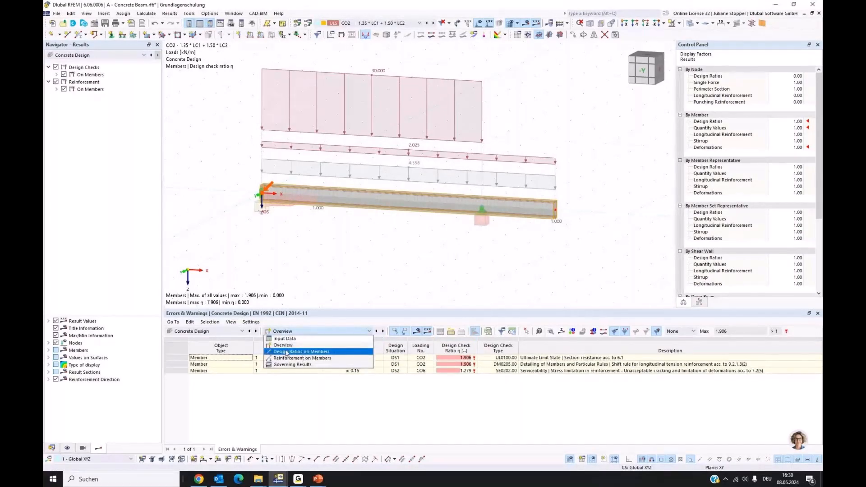
key(Escape)
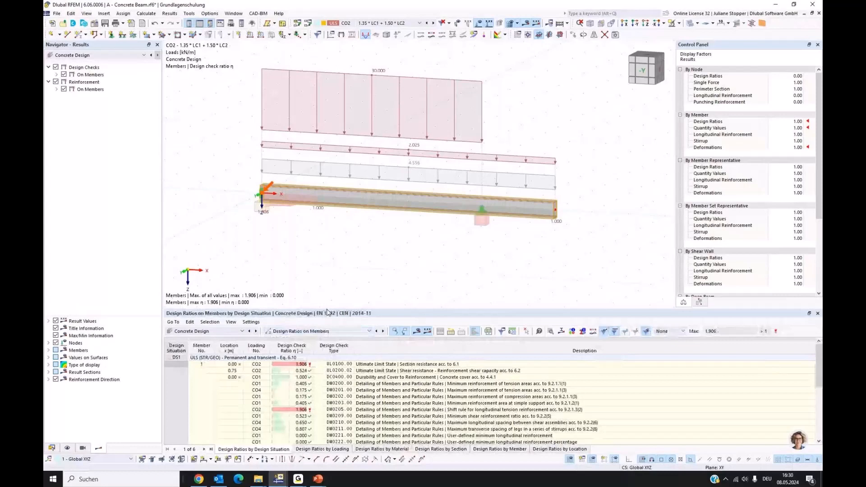
drag(327, 312, 323, 253)
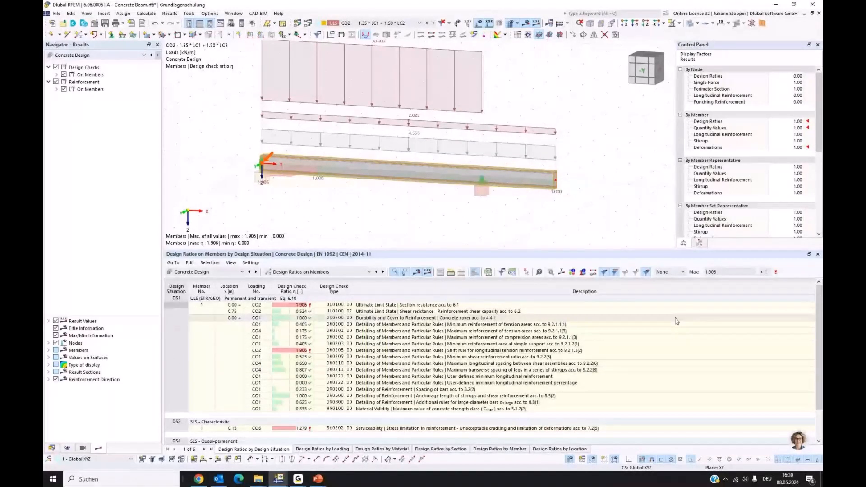
Filter the member design ratios down to the ultimate limit state checks and reduce the table's height
click(646, 272)
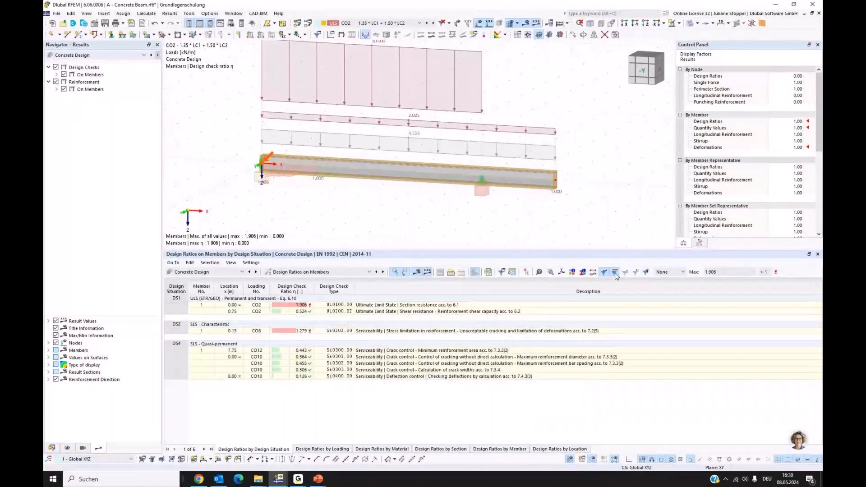
click(615, 273)
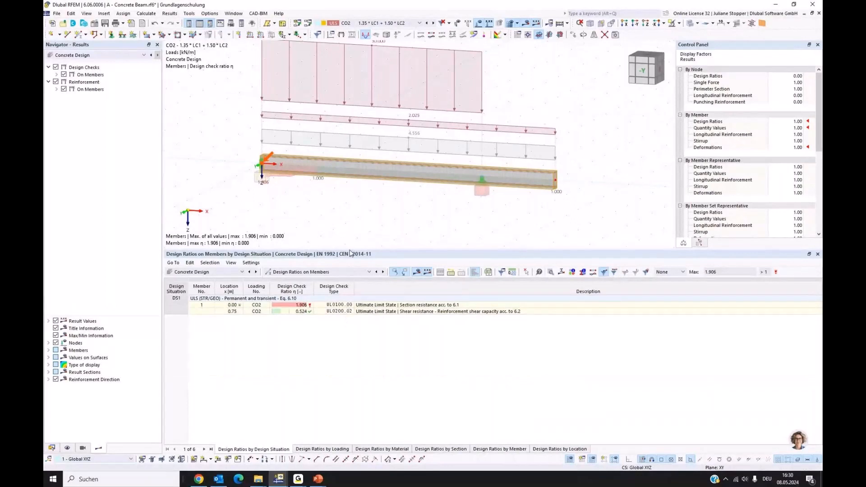
drag(348, 250, 349, 311)
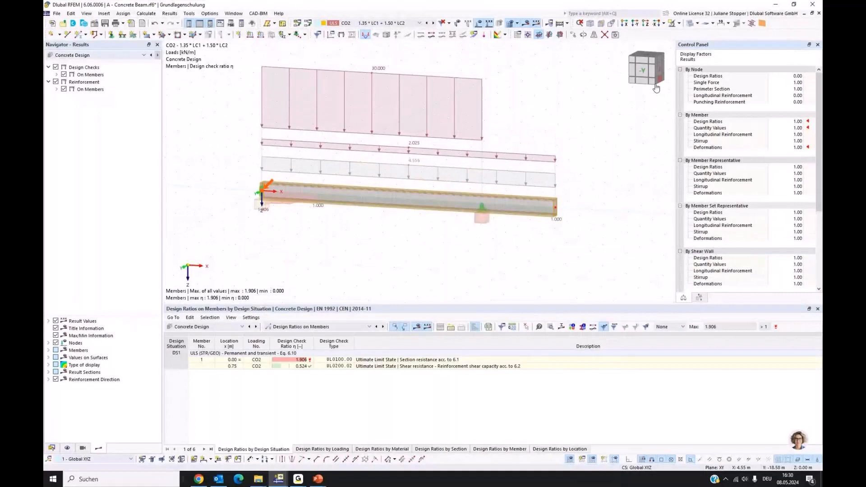
Display the model in wireframe mode and clear the beam's selection
click(690, 24)
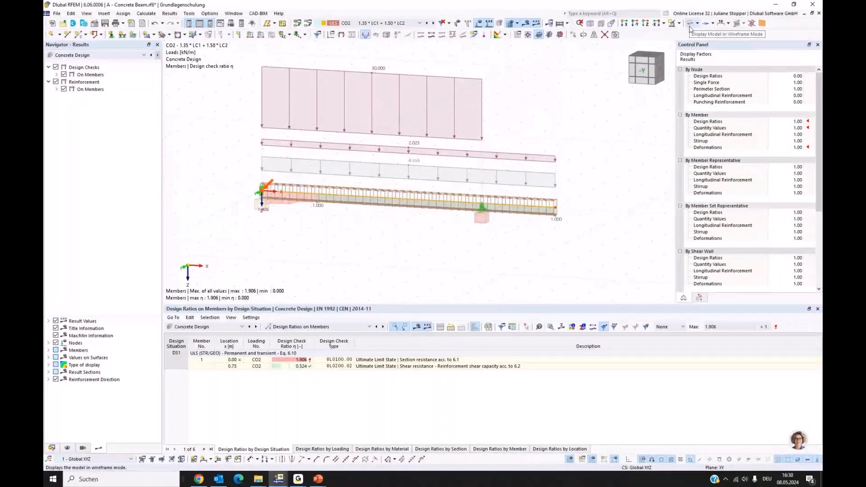
click(698, 23)
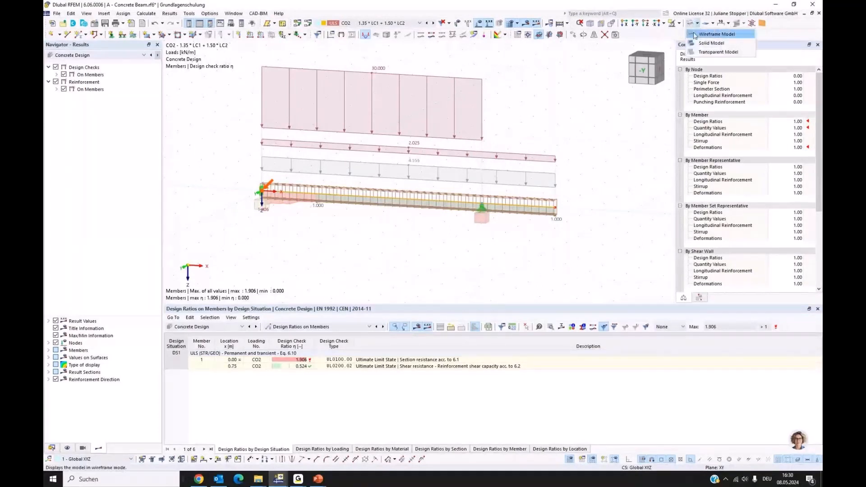
click(651, 136)
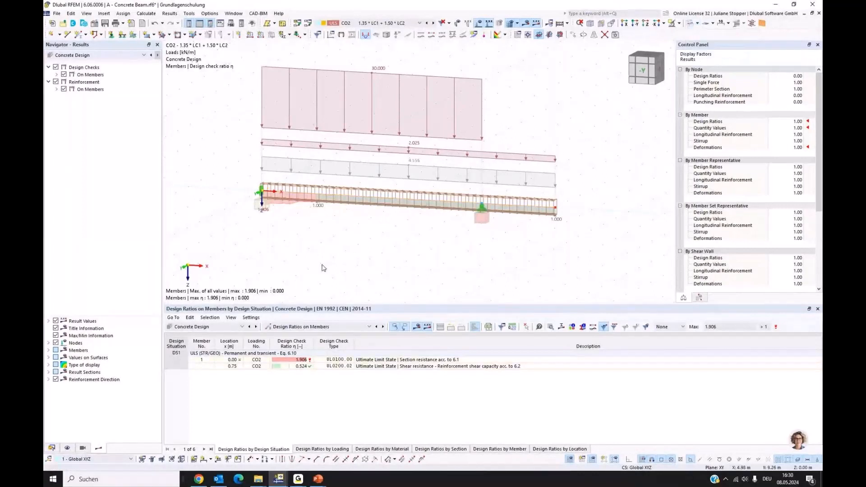
Hide the Types for Concrete Design, including the reinforcement, in the model display and return to the results navigator
click(68, 449)
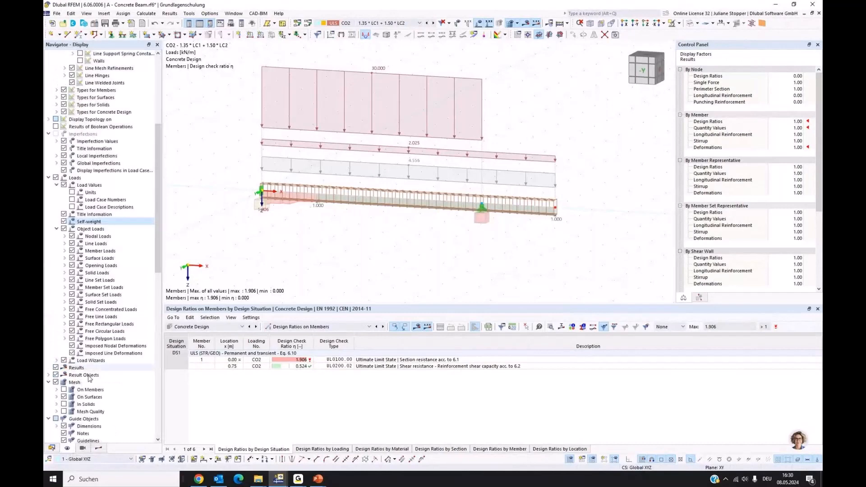
scroll(92, 201, up, 3)
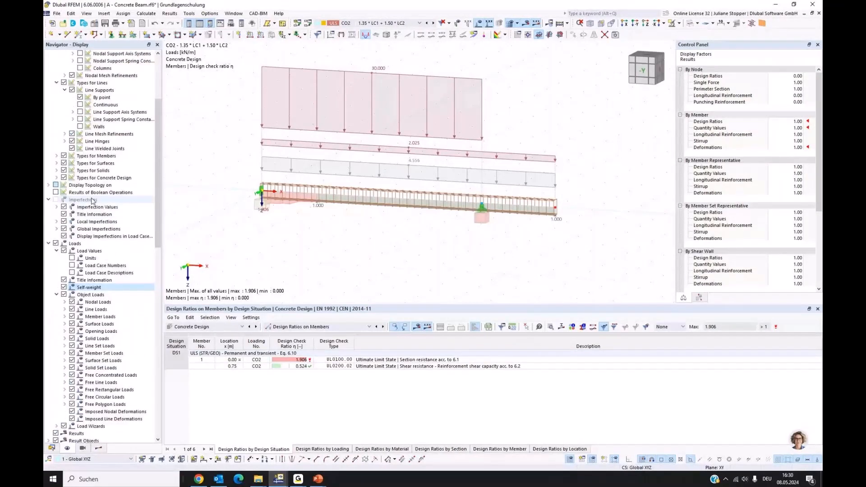
scroll(92, 201, up, 5)
click(64, 287)
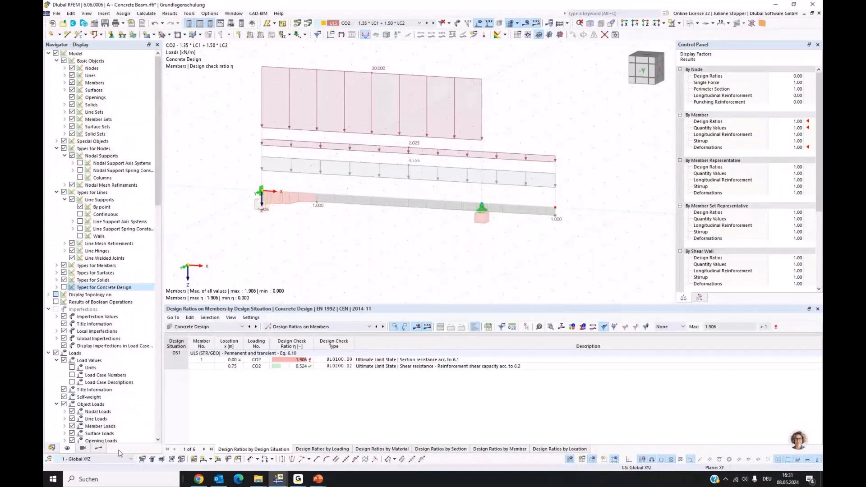
click(99, 448)
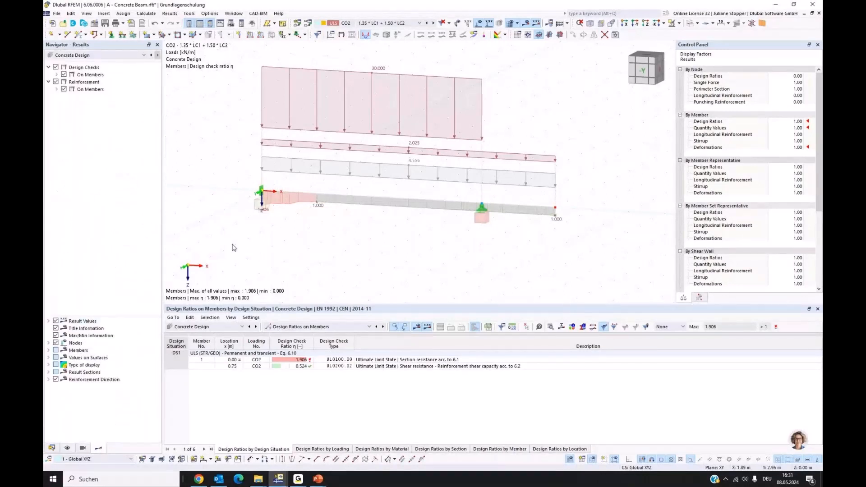
Replace the ratio envelope on the beam with the ultimate limit state design check UL0100
scroll(254, 225, up, 2)
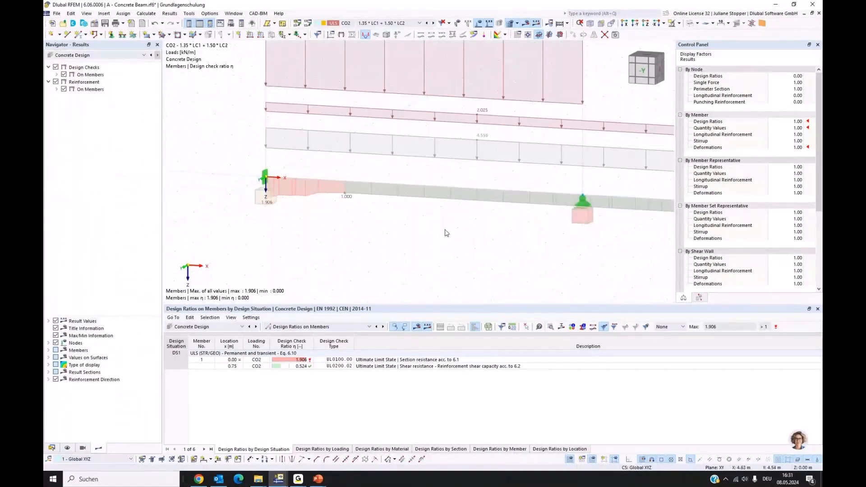
click(57, 75)
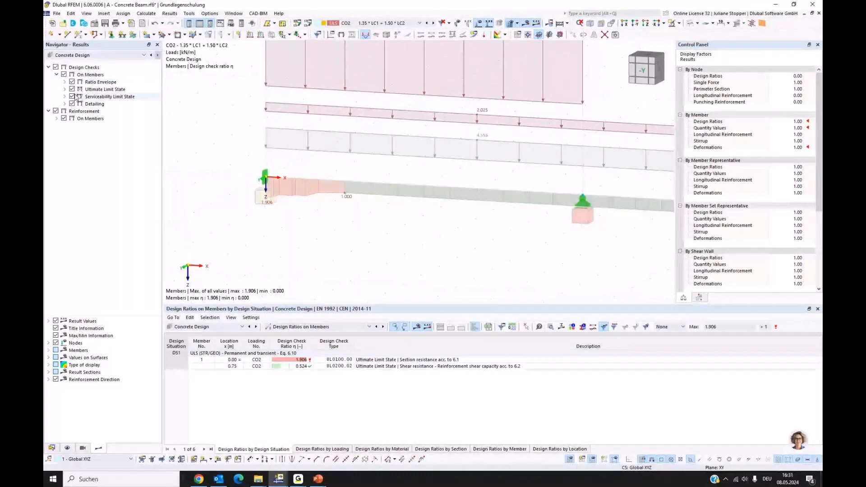
scroll(198, 191, down, 1)
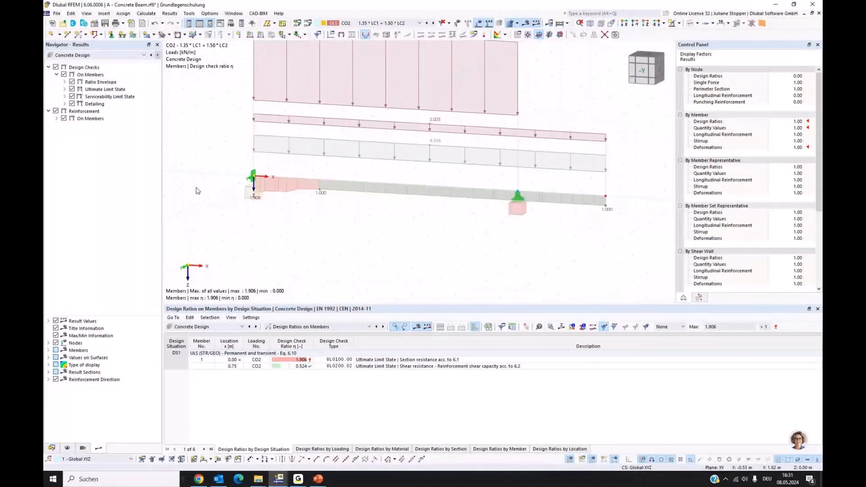
click(72, 82)
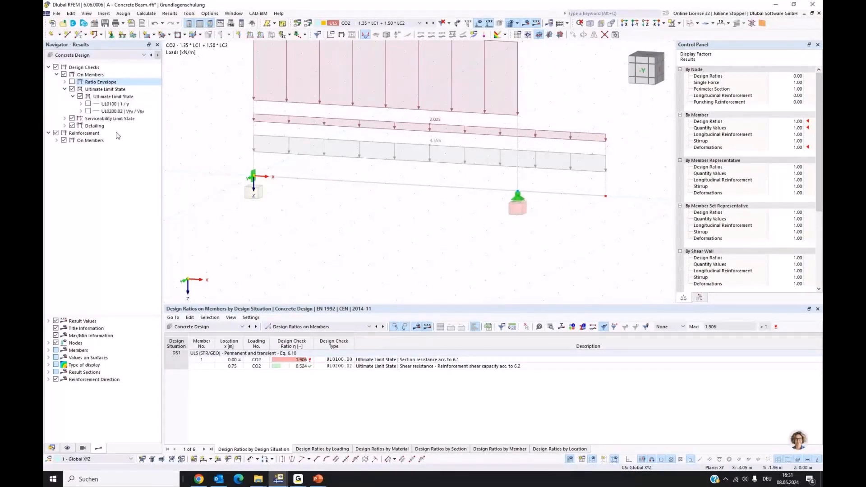
click(82, 104)
click(88, 105)
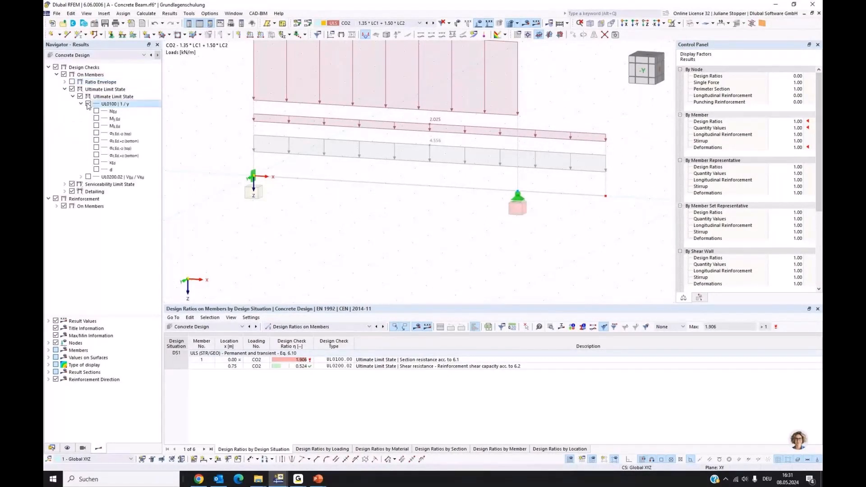
click(88, 104)
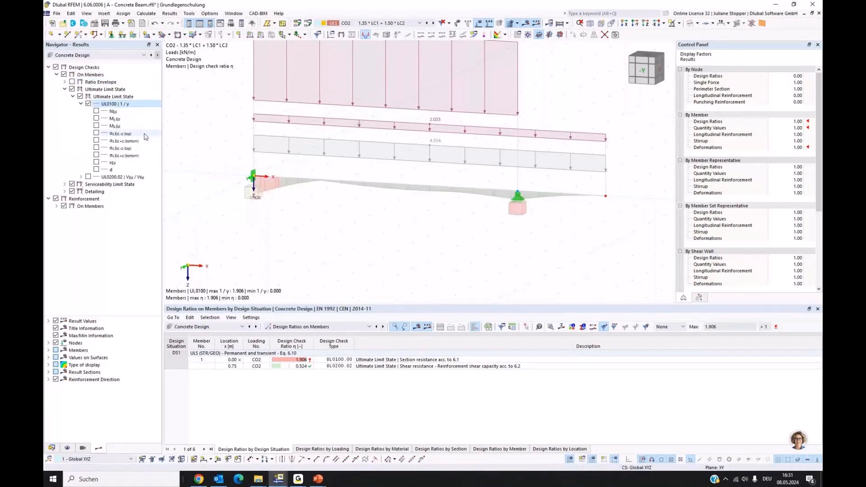
Examine the UL0100 design check ratio along the beam, close up at the left end support and at the intermediate support
scroll(319, 180, up, 4)
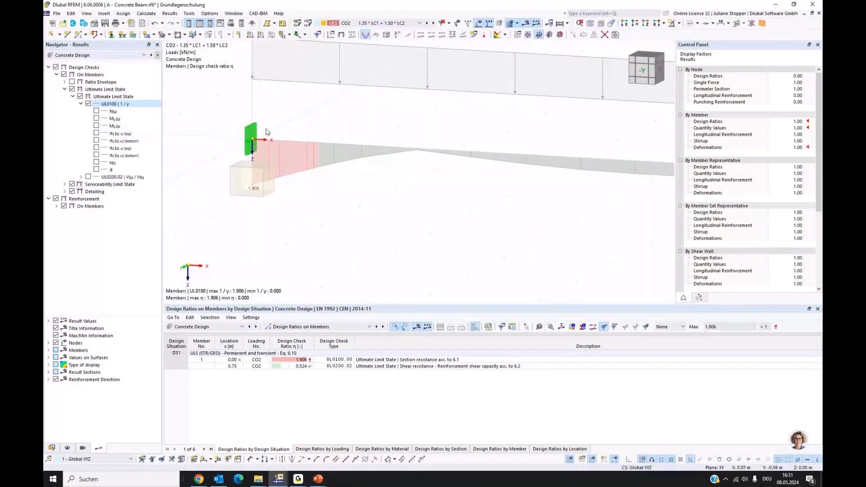
scroll(242, 176, down, 1)
scroll(363, 188, down, 1)
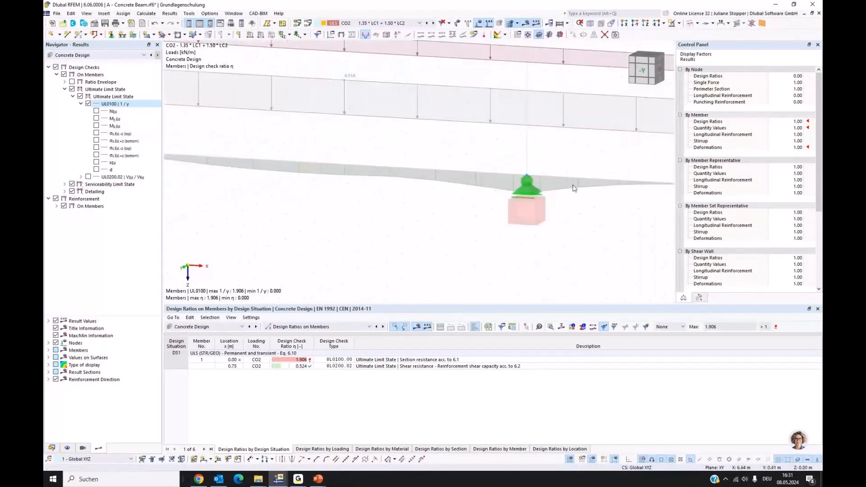
scroll(532, 184, up, 2)
scroll(508, 198, up, 2)
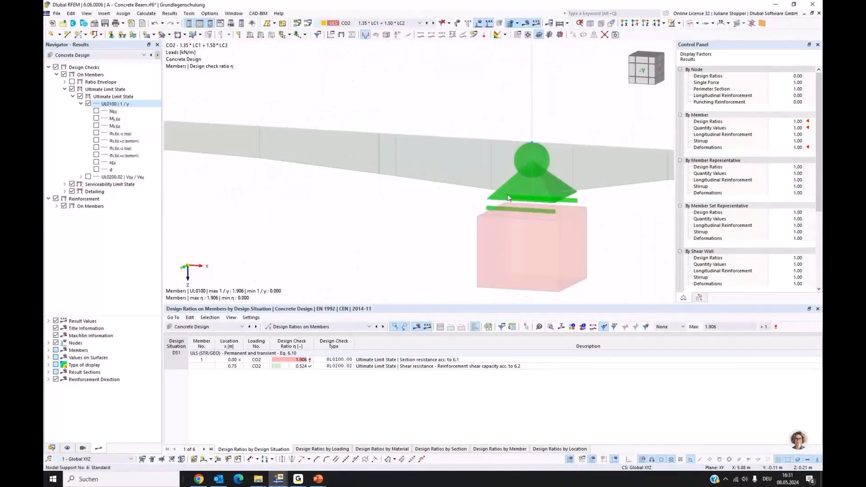
scroll(508, 197, down, 3)
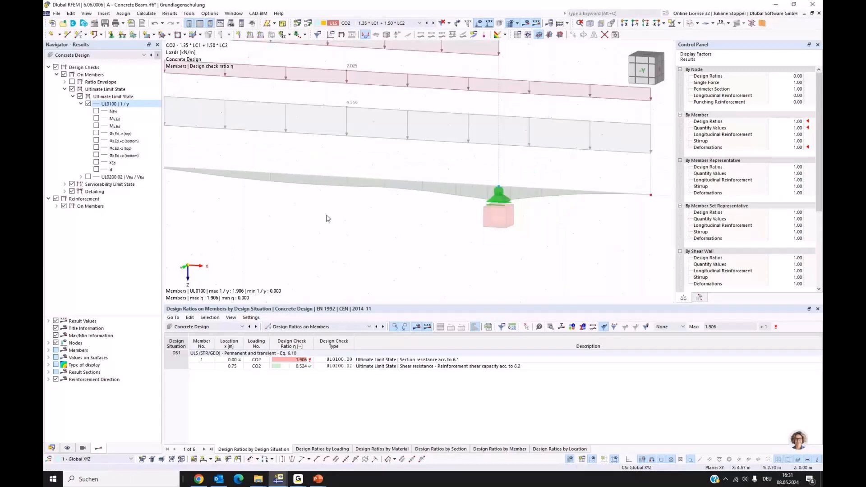
scroll(481, 212, down, 2)
scroll(364, 197, up, 2)
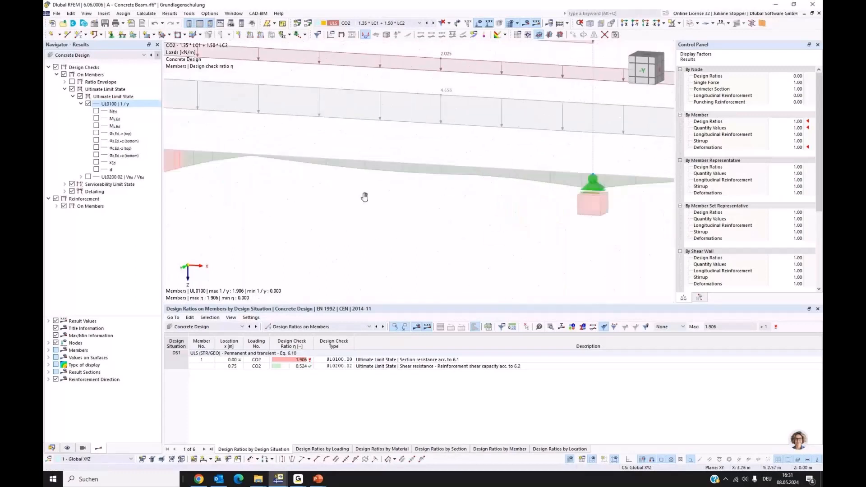
scroll(613, 200, up, 3)
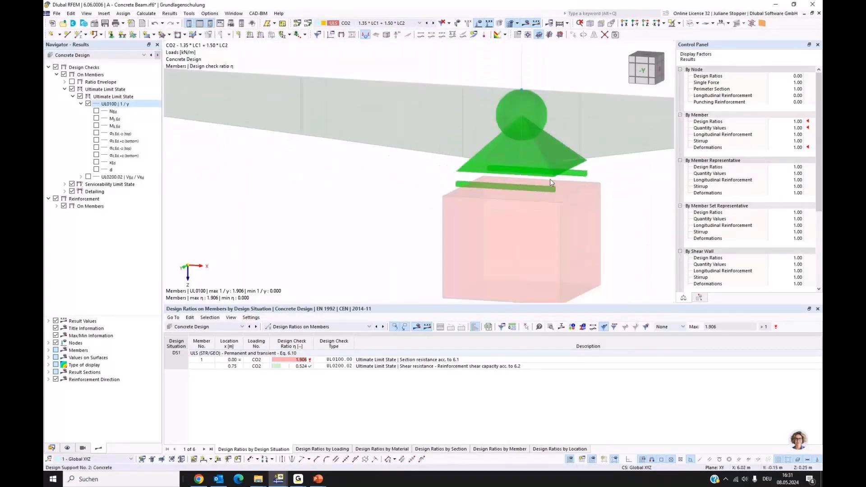
scroll(551, 179, down, 3)
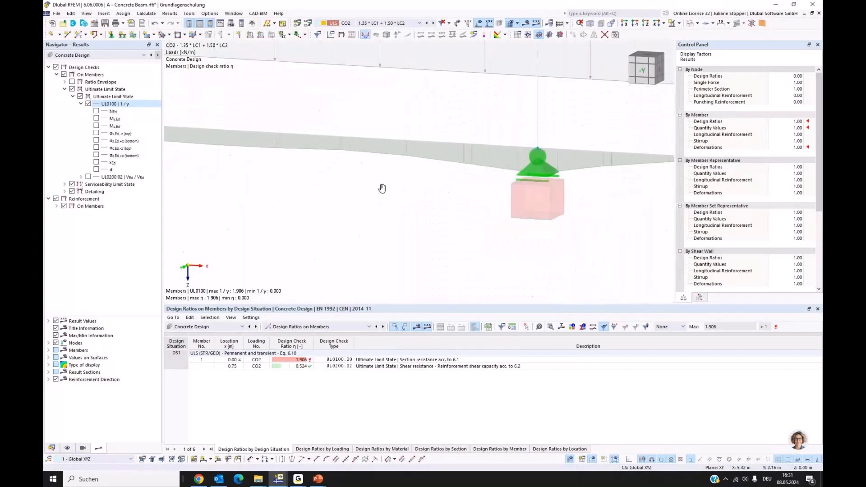
middle_drag(382, 189, 483, 254)
scroll(322, 193, up, 3)
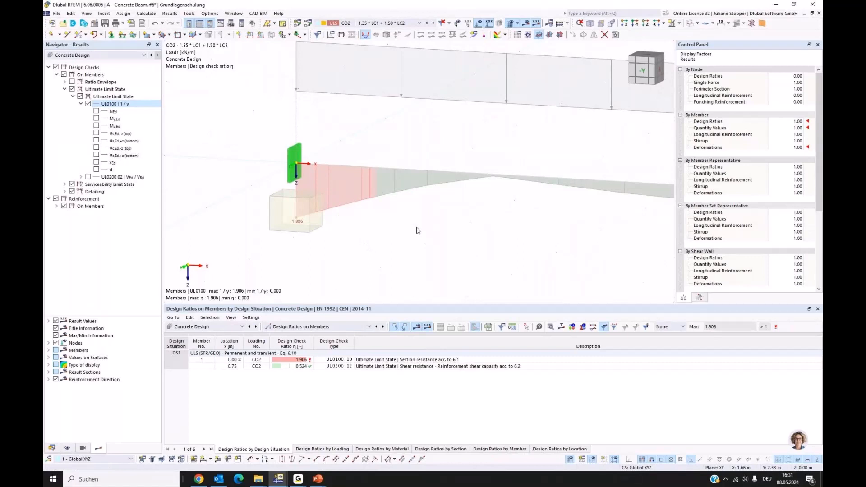
middle_drag(427, 226, 371, 228)
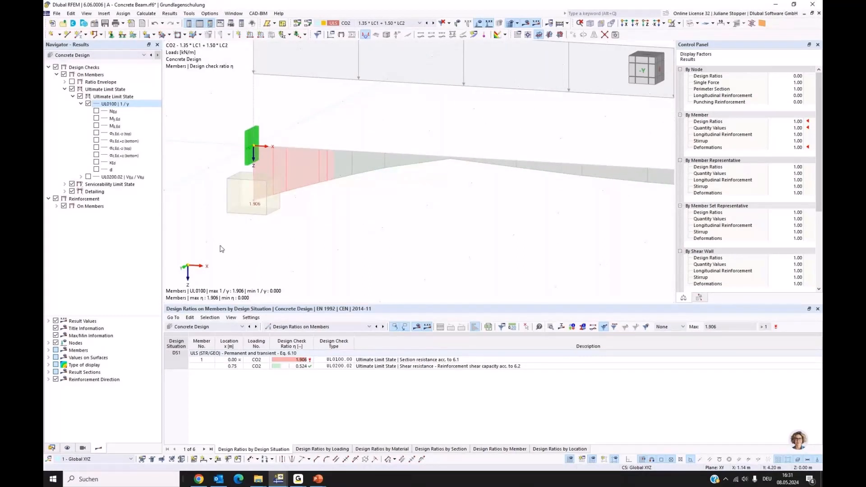
Expand the required and provided reinforcement results on members and hide all design check results
click(57, 206)
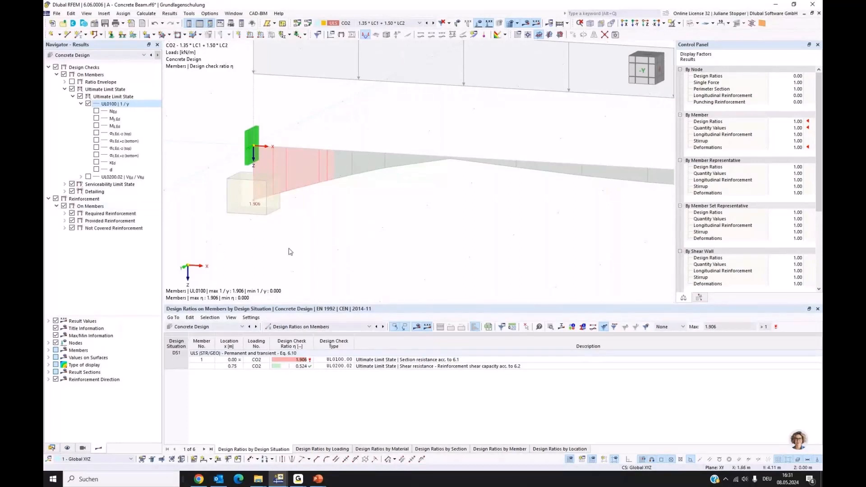
click(64, 213)
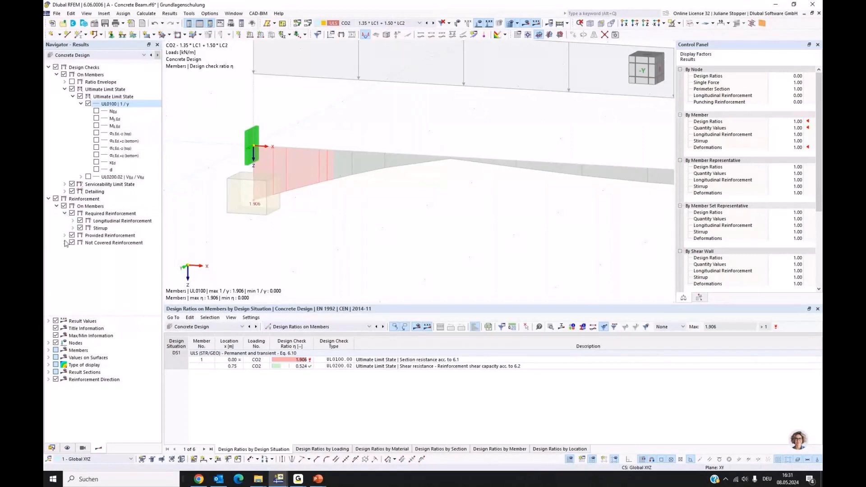
click(66, 235)
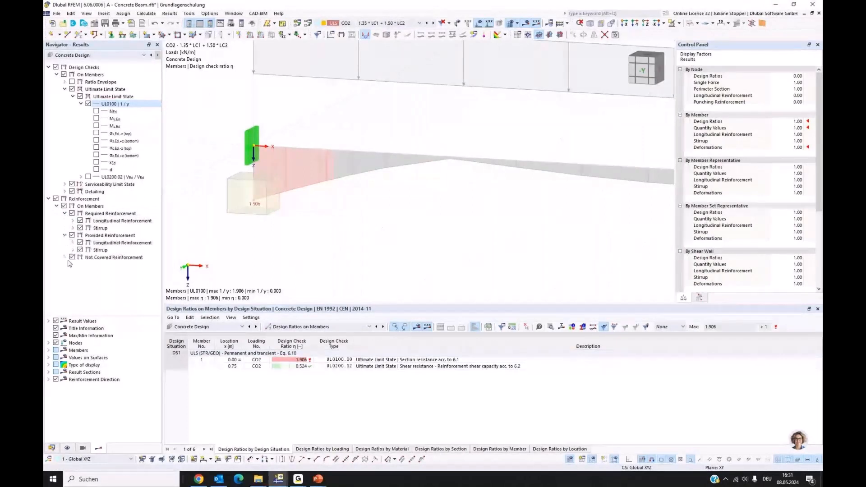
click(63, 75)
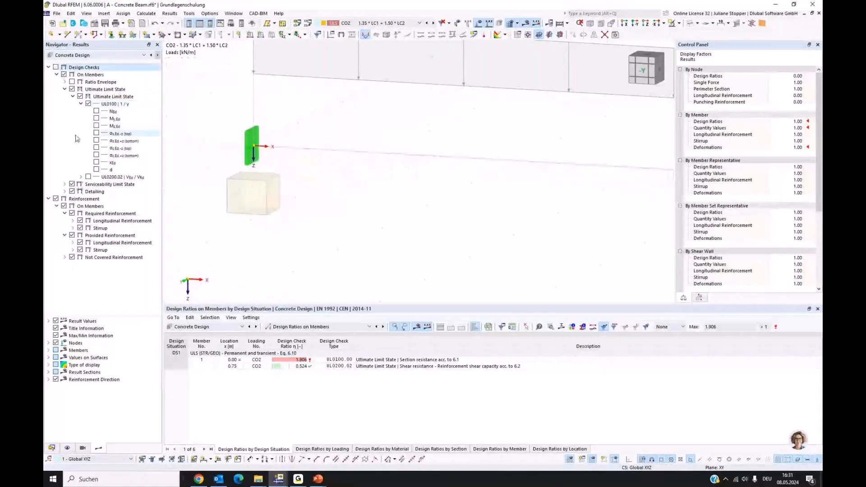
Display the required top and bottom longitudinal reinforcement along the beam and hide the loads
click(73, 221)
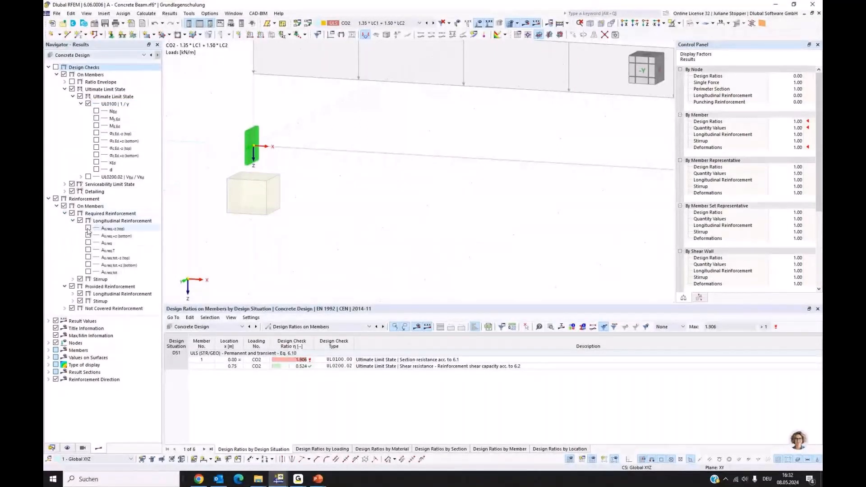
click(88, 230)
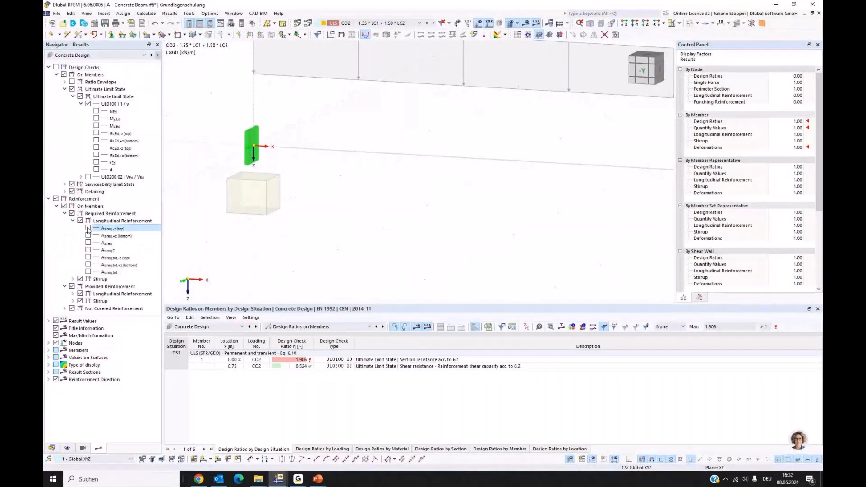
click(88, 228)
click(88, 235)
scroll(232, 160, down, 2)
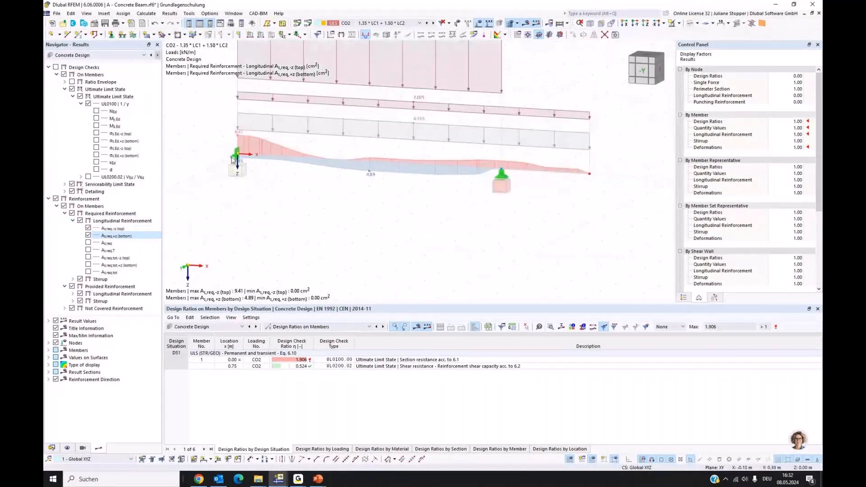
middle_drag(351, 205, 347, 266)
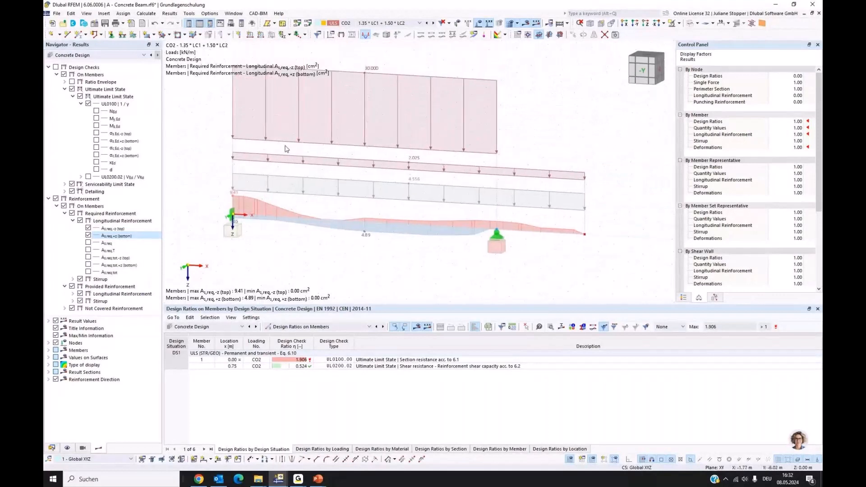
click(479, 23)
middle_drag(305, 252, 312, 241)
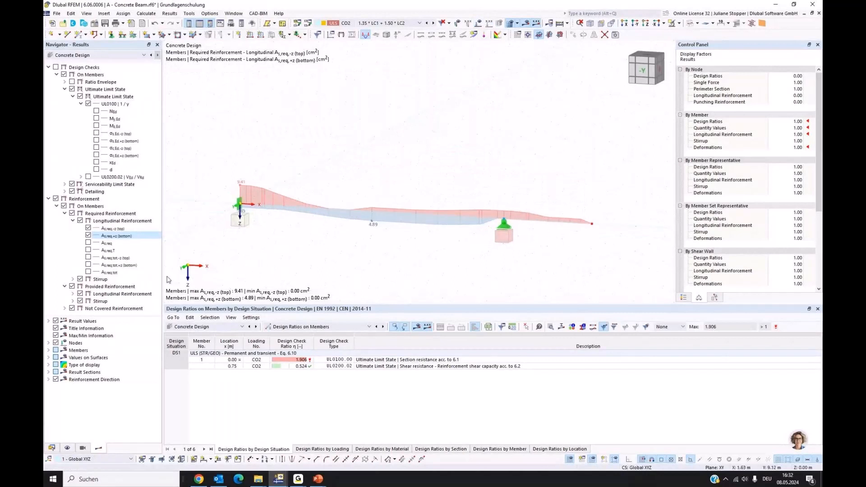
Overlay the provided top and bottom longitudinal reinforcement on the required reinforcement along the beam
click(73, 294)
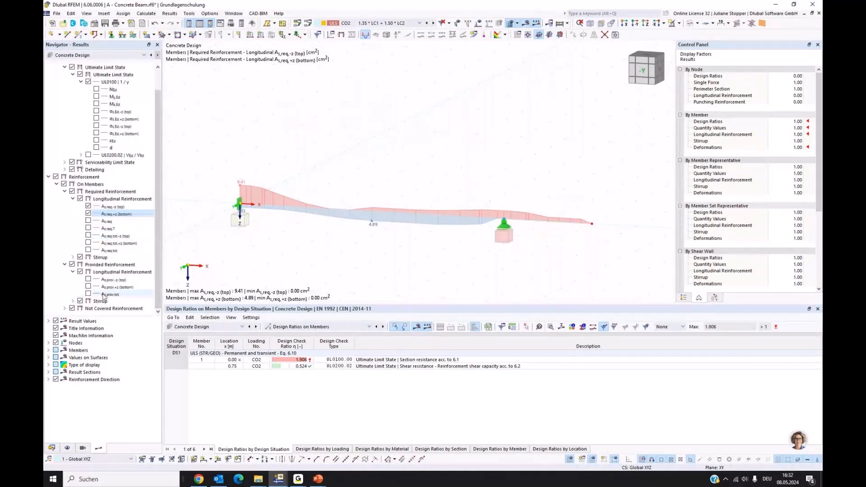
click(88, 279)
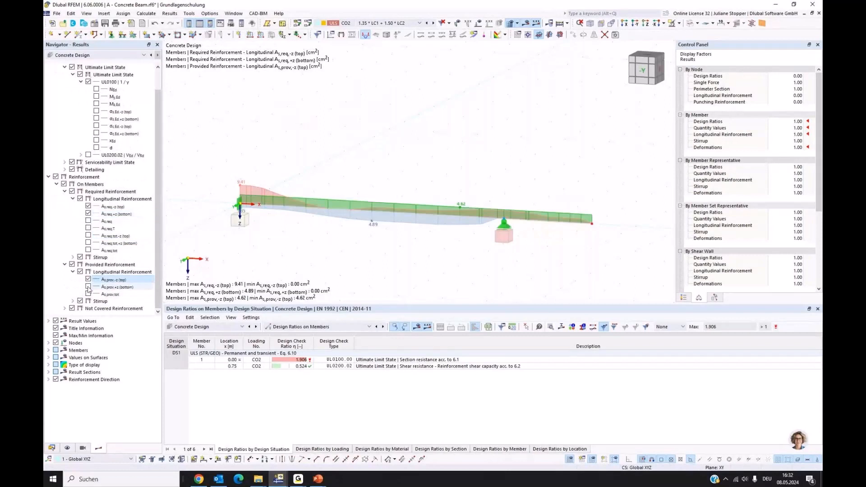
click(88, 287)
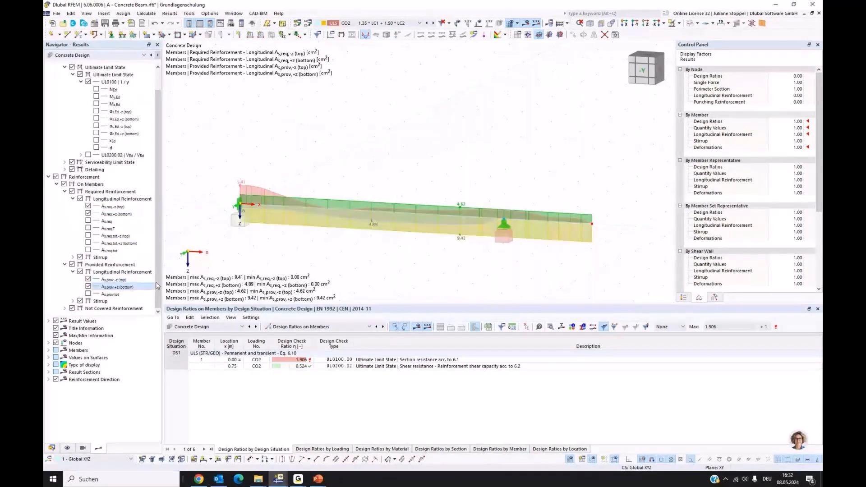
middle_drag(246, 190, 266, 156)
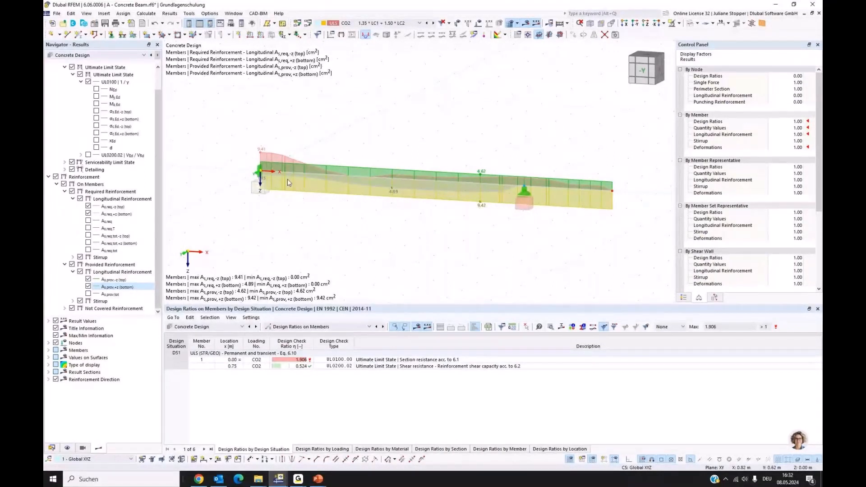
scroll(288, 179, up, 1)
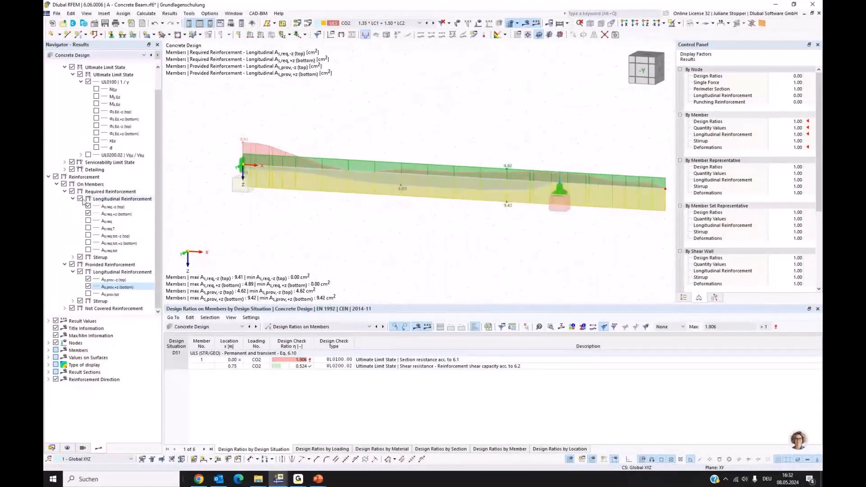
Replace the required and provided reinforcement with the not covered top and bottom longitudinal reinforcement along the beam
click(65, 191)
click(72, 221)
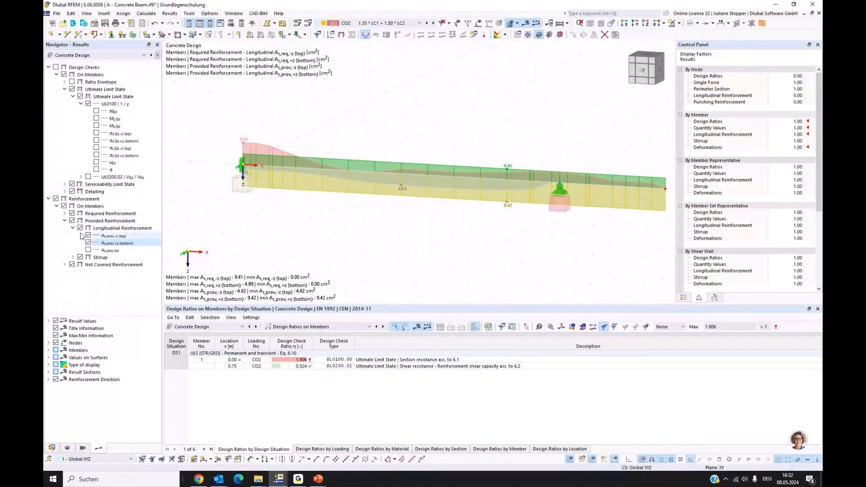
click(72, 213)
click(64, 265)
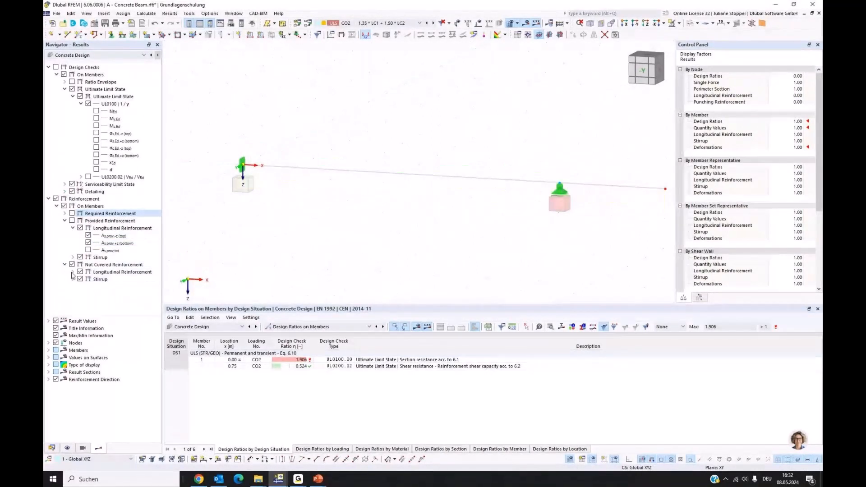
click(73, 272)
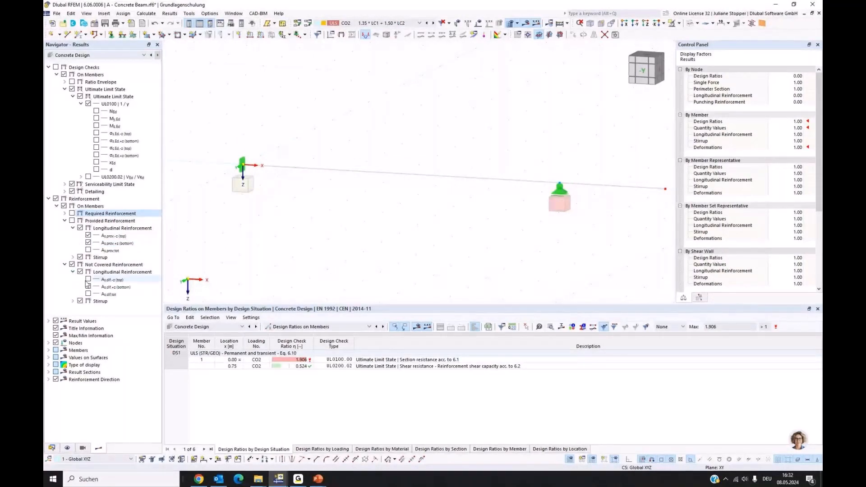
click(88, 286)
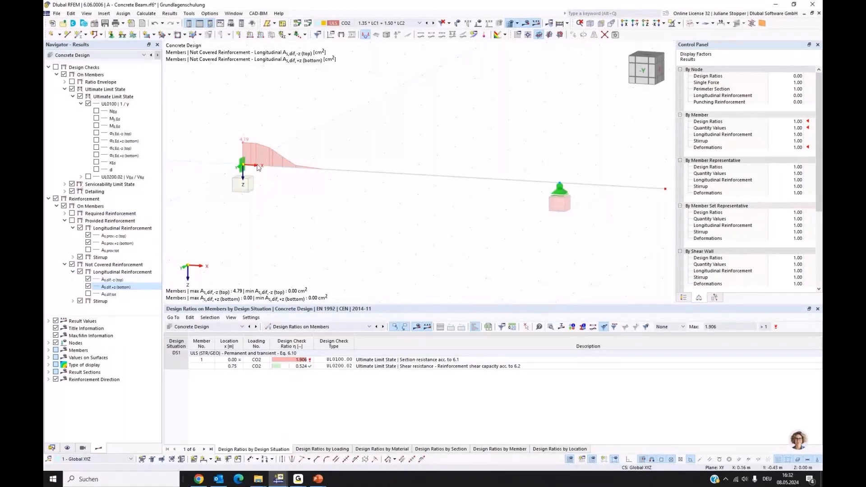
scroll(258, 168, up, 1)
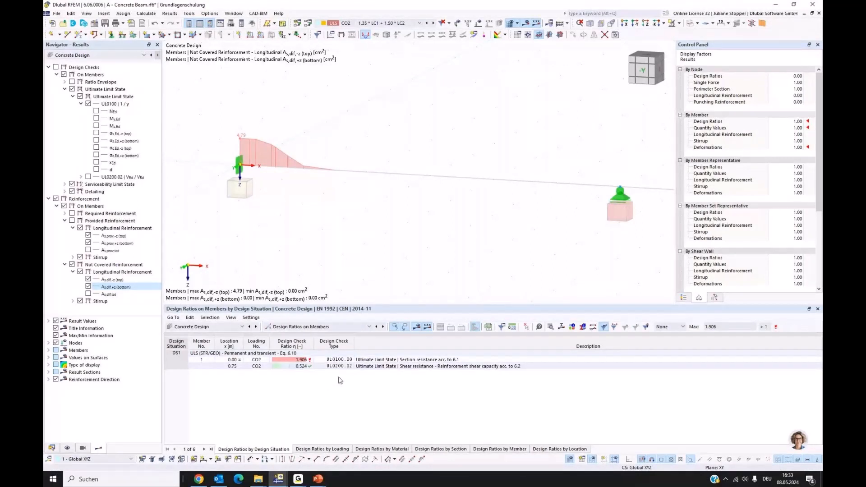
Examine the UL0100 design check details at x = 0.00 m, including the stress diagram in the section
click(334, 360)
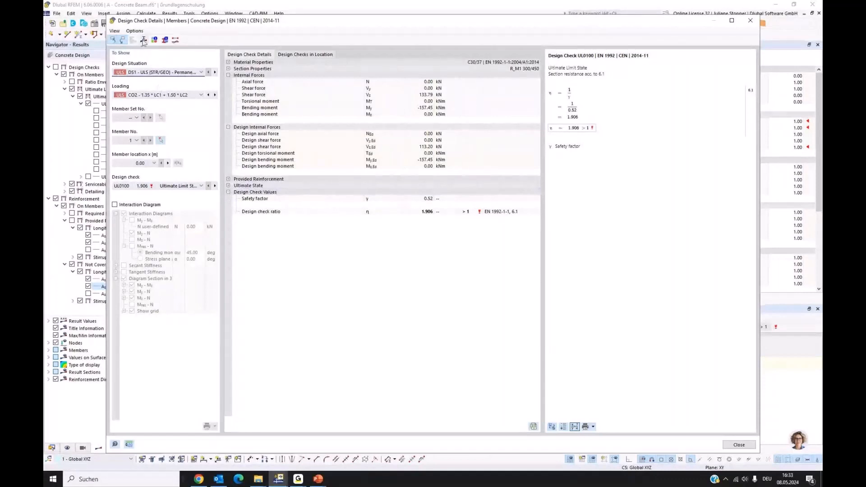
click(143, 41)
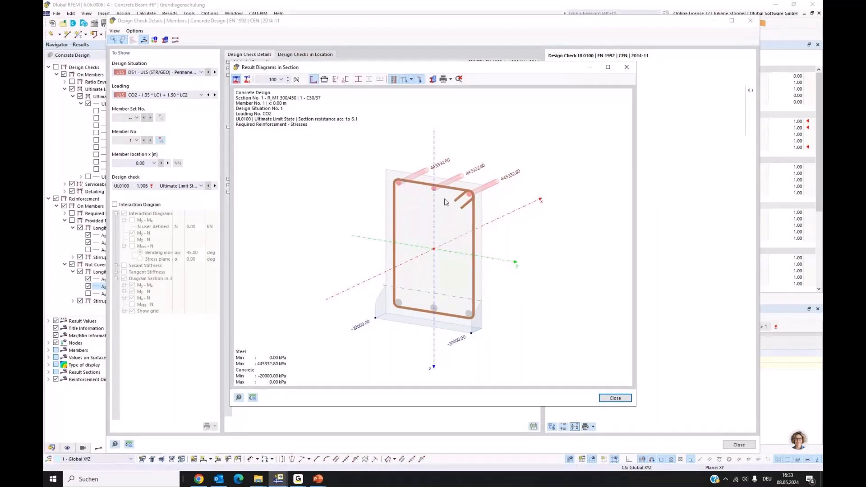
click(616, 398)
click(739, 445)
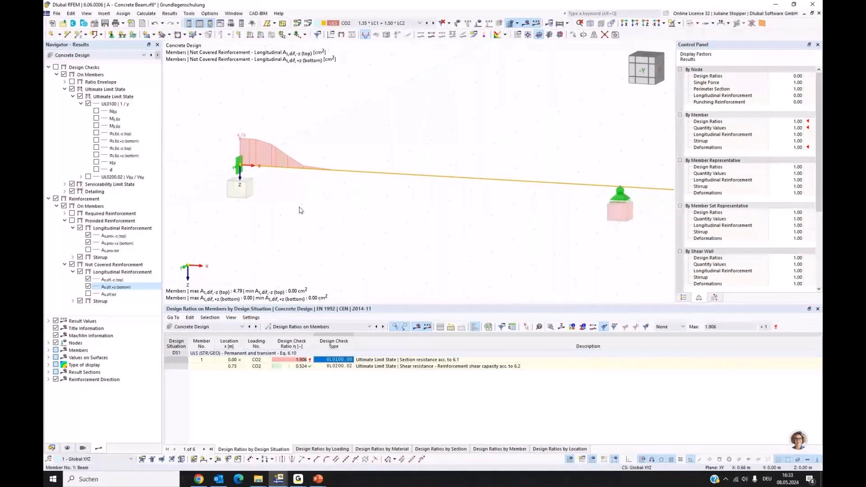
Add a second longitudinal reinforcement item to the beam with the Unsymmetrical rebar type and open its bottom-side bar count for editing
double_click(276, 167)
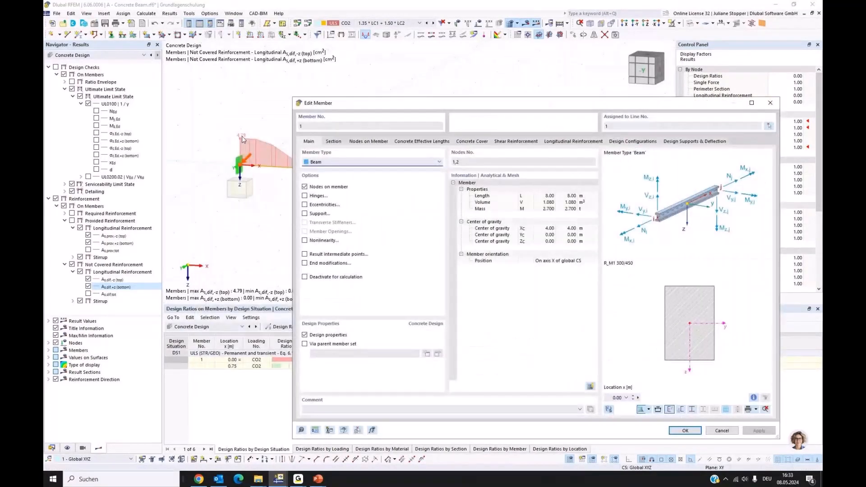
drag(356, 107, 357, 86)
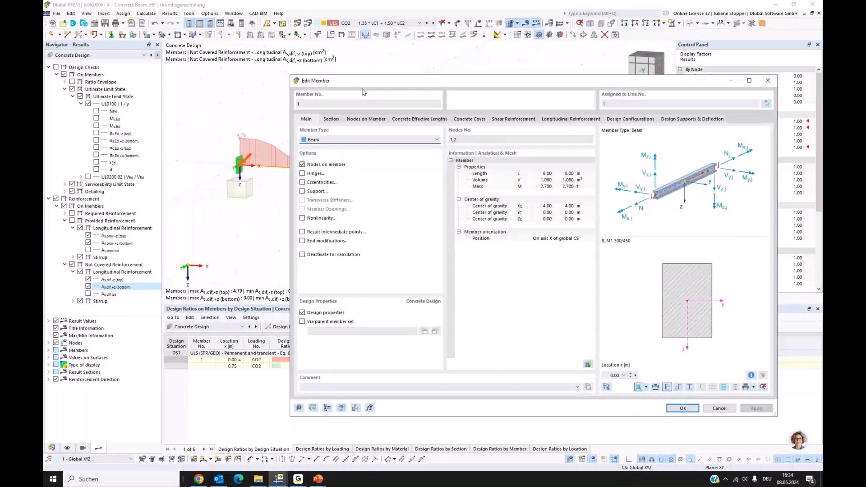
drag(363, 92, 600, 73)
click(598, 106)
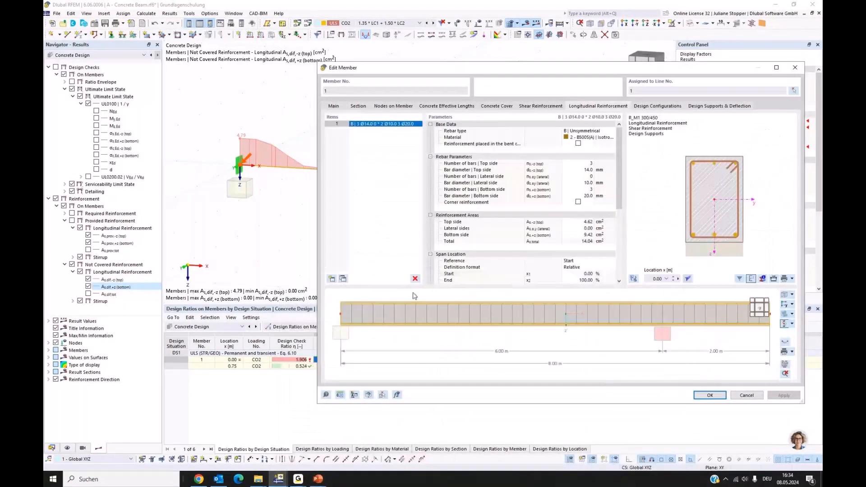
click(331, 279)
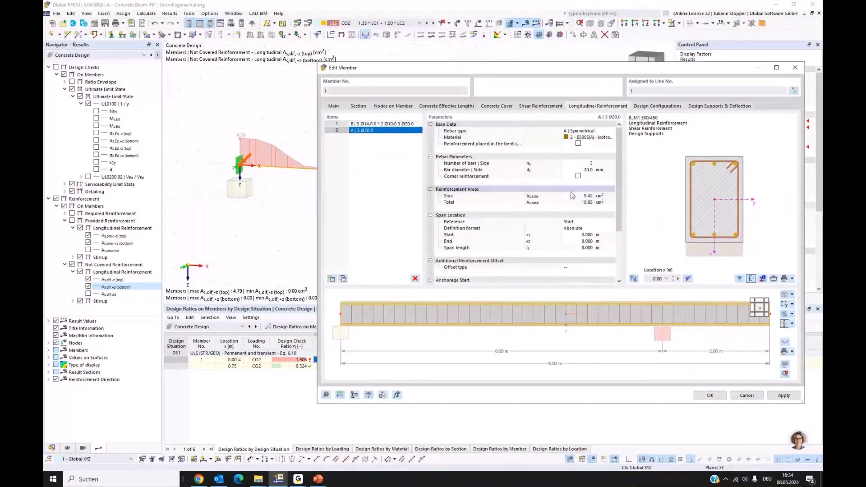
click(597, 131)
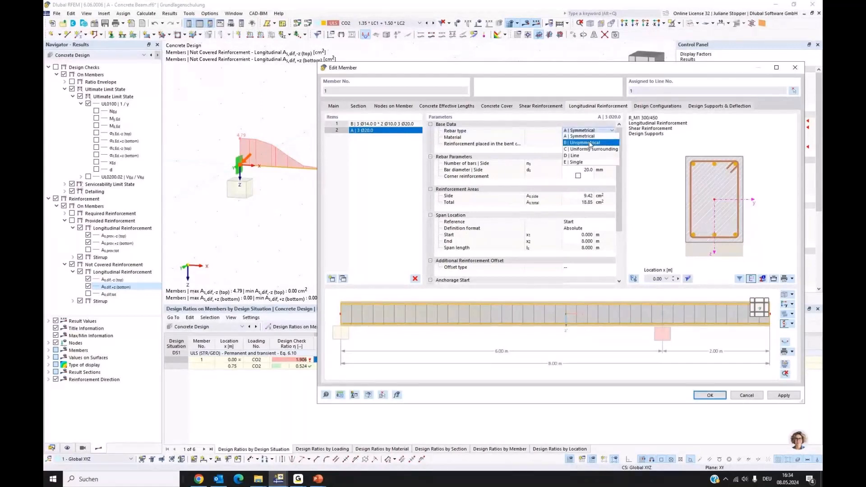
click(587, 140)
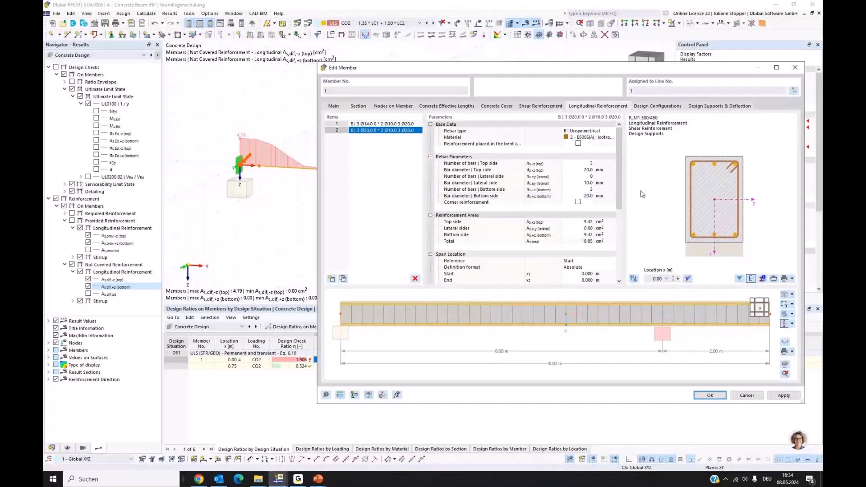
click(585, 192)
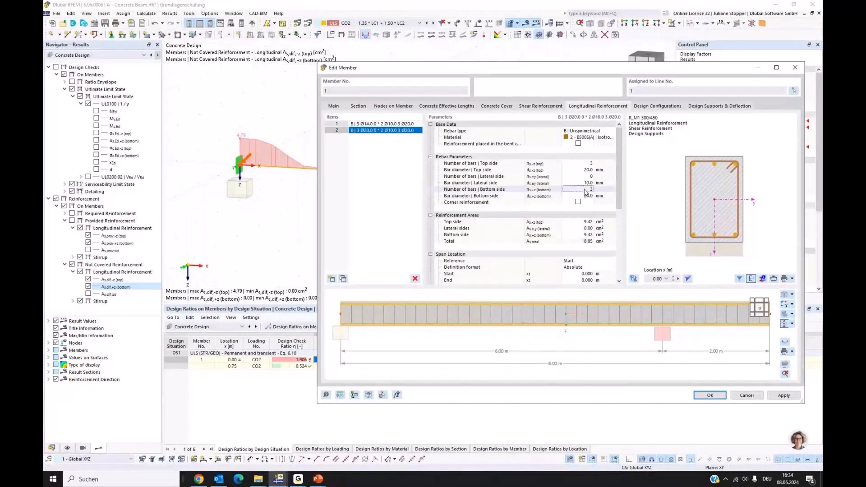
Set the second longitudinal reinforcement item to 0 bottom-side bars and a top-side bar diameter of 16 mm
click(585, 192)
text(0)
key(Return)
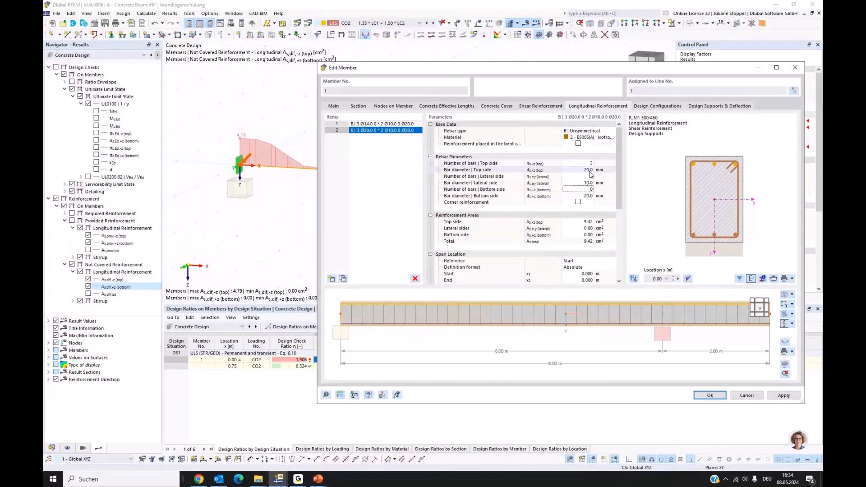
double_click(585, 170)
click(591, 171)
double_click(591, 172)
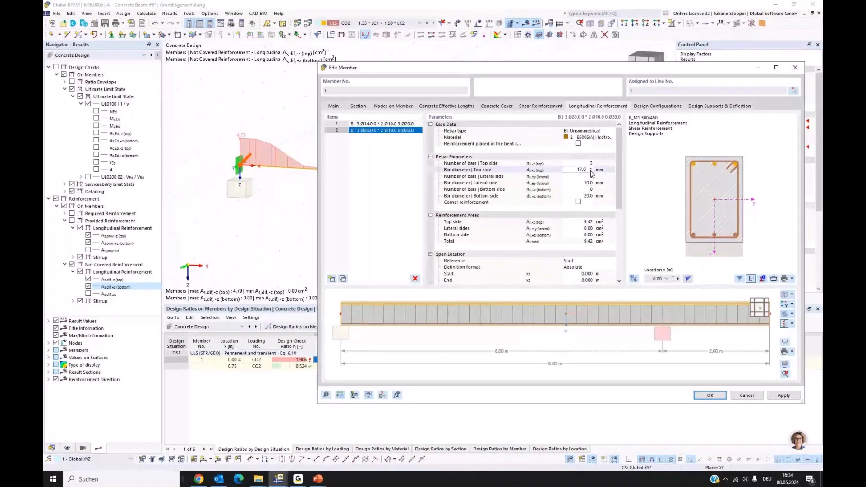
triple_click(590, 172)
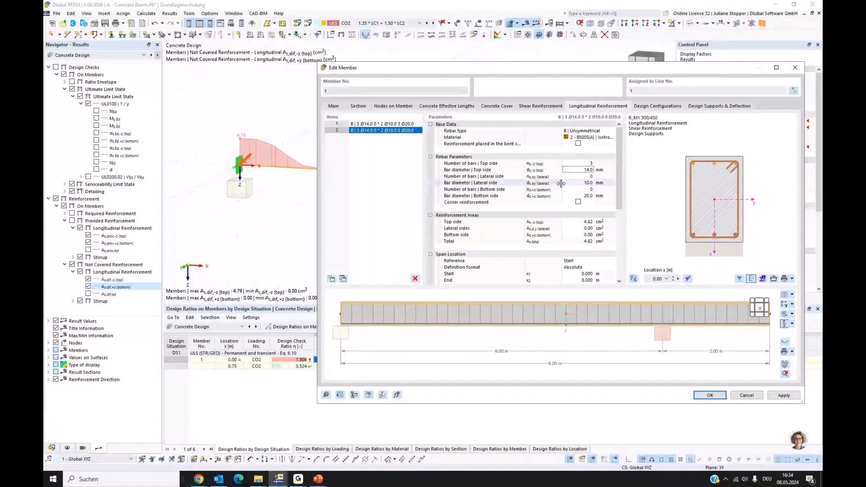
click(593, 170)
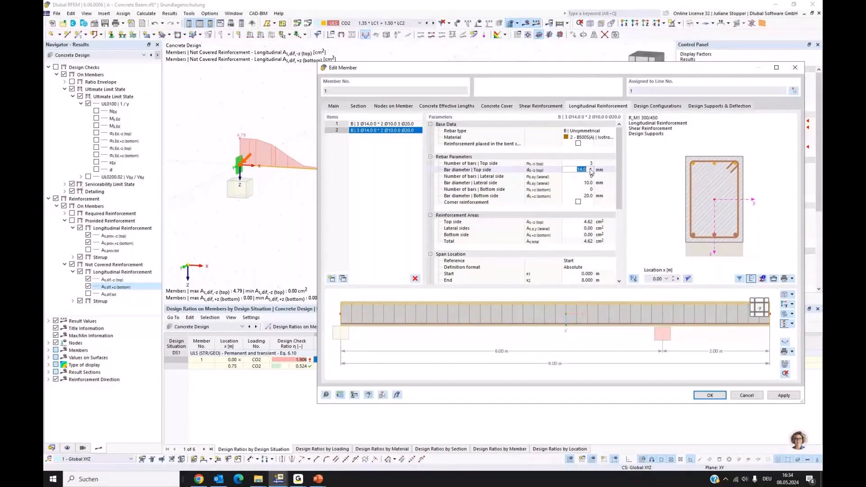
click(591, 170)
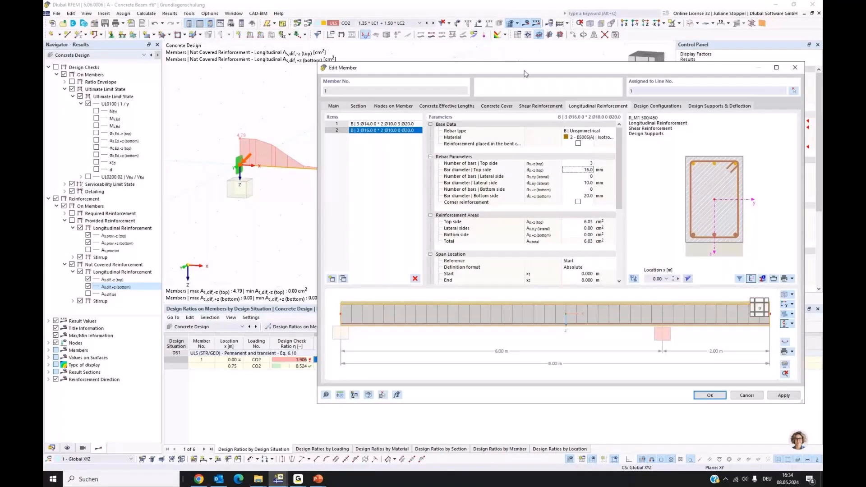
Set the end of the second longitudinal reinforcement item's span to 2.5 m and apply the change
drag(524, 72, 519, 98)
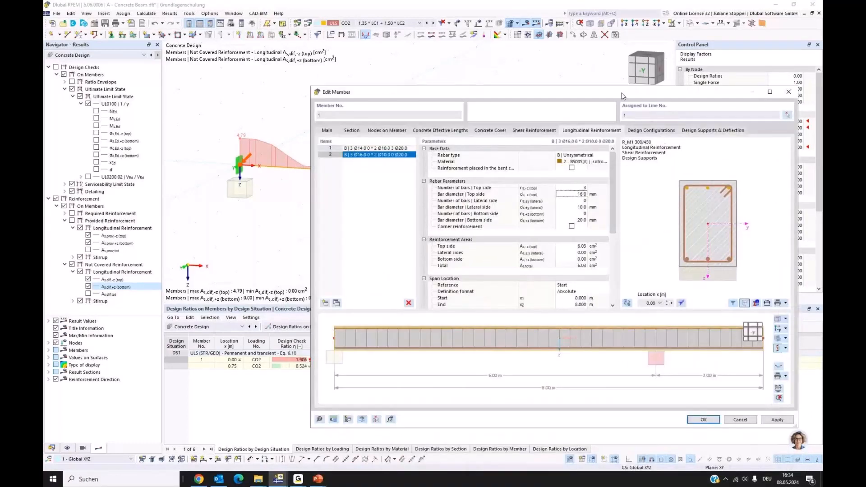
drag(622, 95, 622, 50)
drag(616, 142, 616, 180)
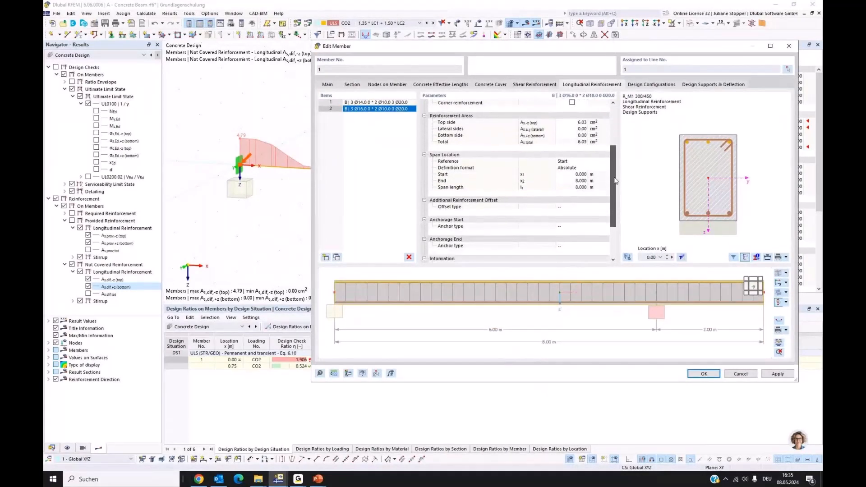
click(567, 176)
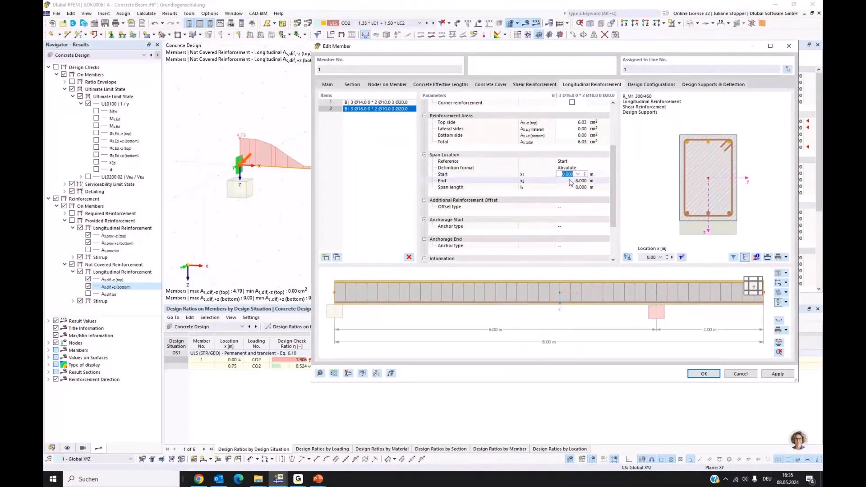
click(564, 180)
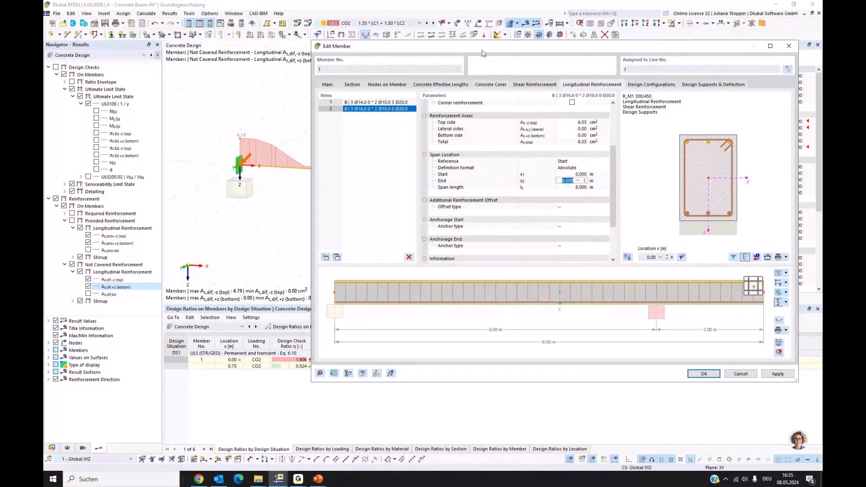
drag(484, 50, 396, 229)
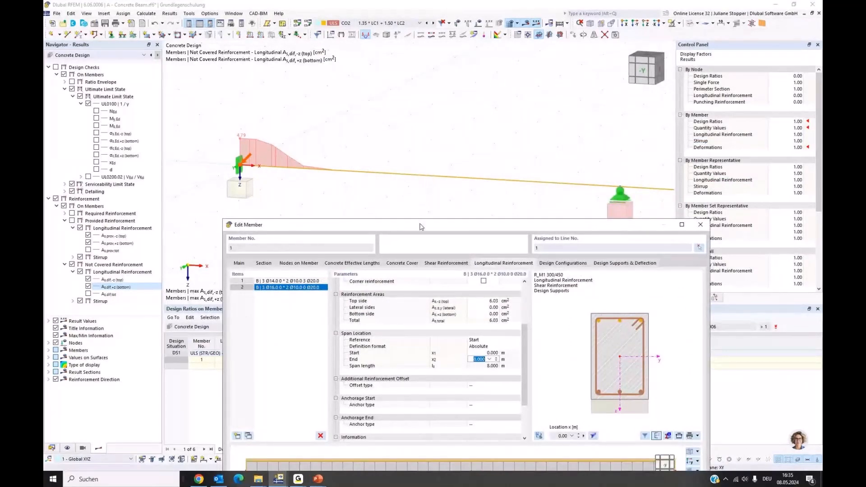
drag(420, 226, 433, 145)
text(2,5)
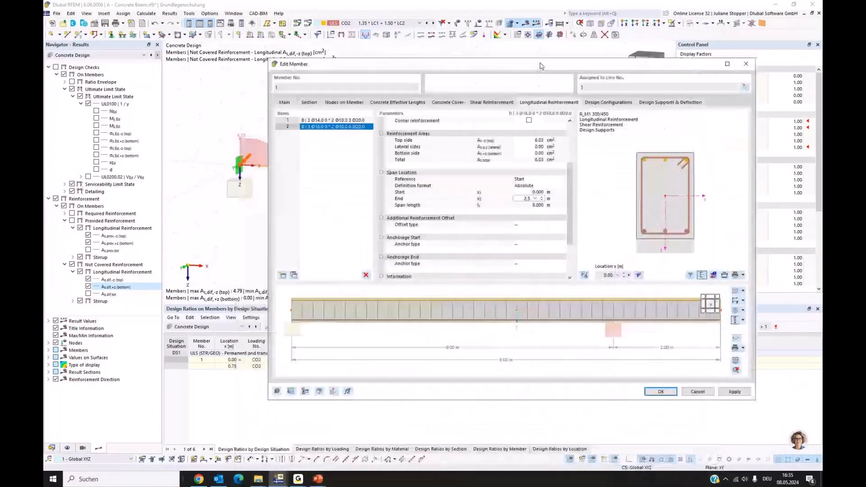
click(744, 392)
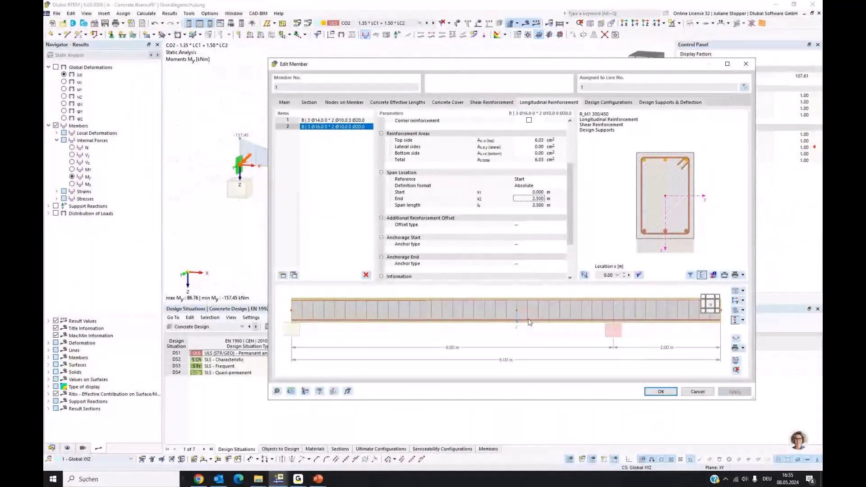
Set the additional reinforcement offset type of the second longitudinal item to From Stirrup
ctrl+middle_drag(530, 321, 518, 350)
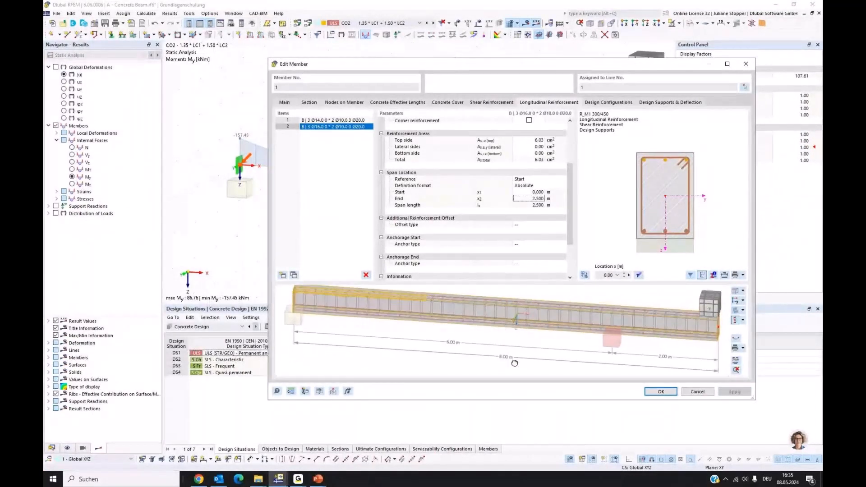
scroll(441, 344, up, 5)
scroll(441, 344, down, 2)
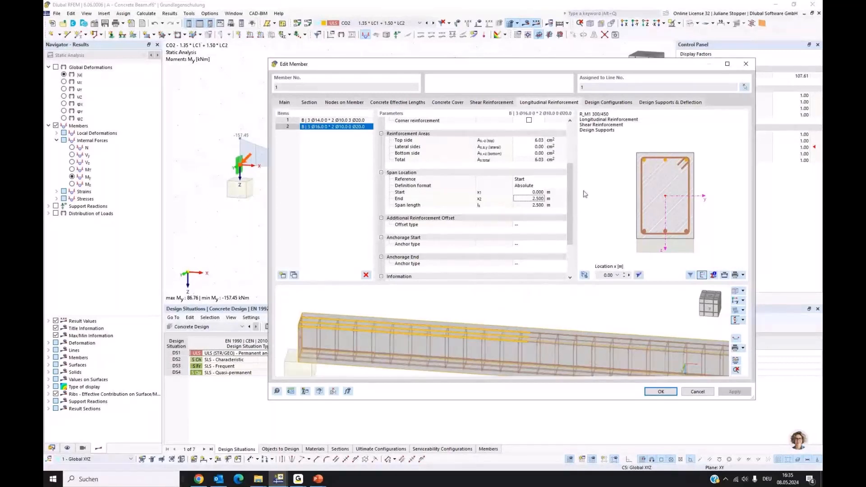
click(520, 226)
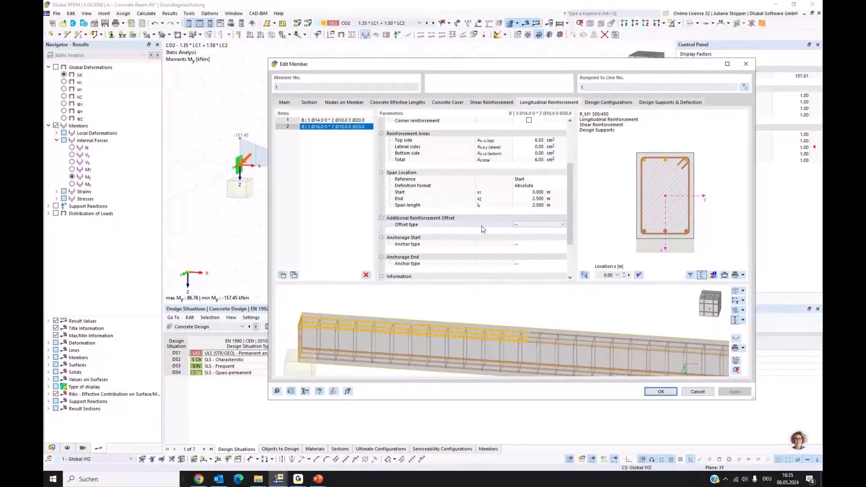
click(562, 224)
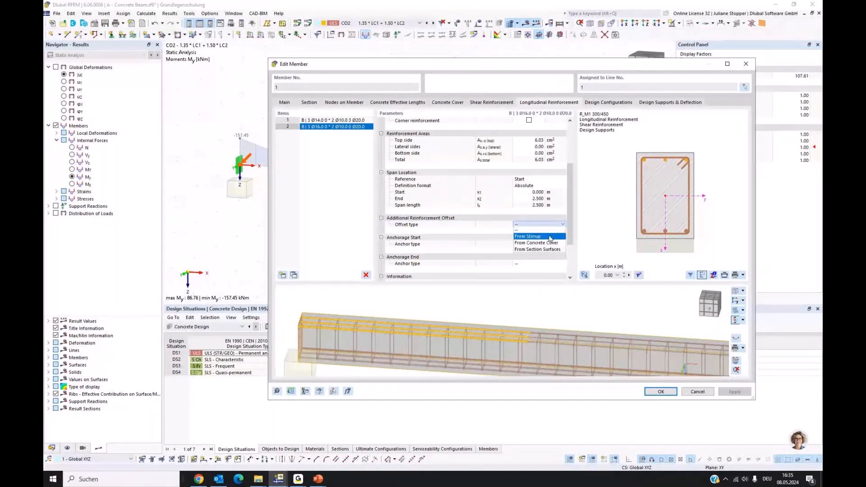
click(551, 236)
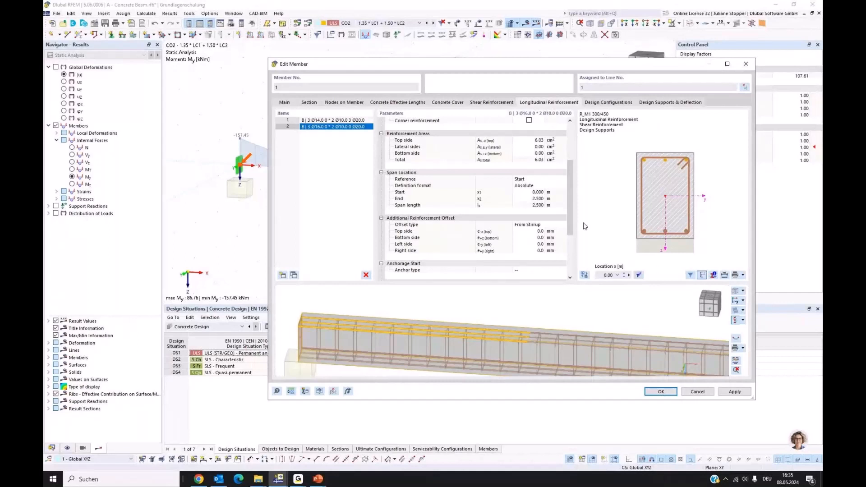
Set the top-side additional offset of the second longitudinal item to 30 mm and apply the change
click(539, 231)
text(-10)
click(542, 230)
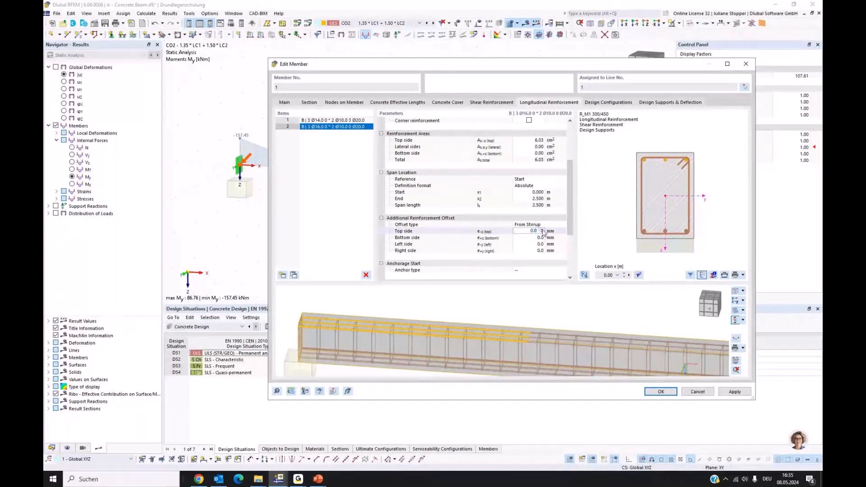
click(542, 230)
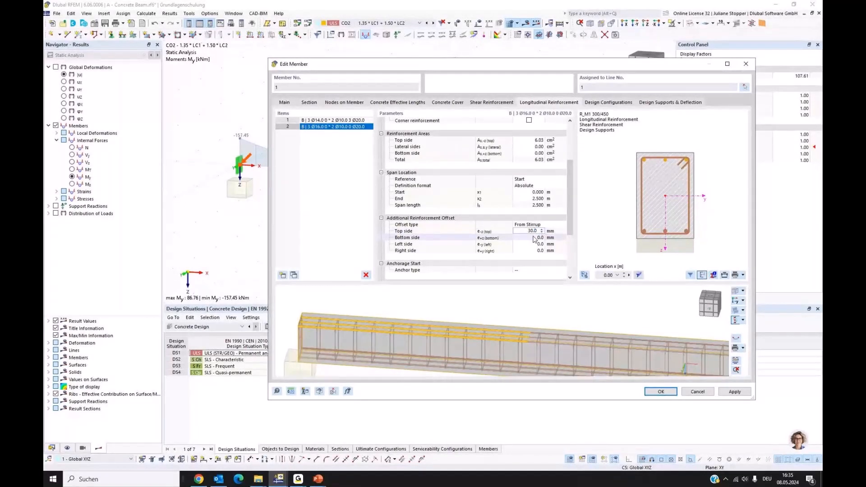
key(Tab)
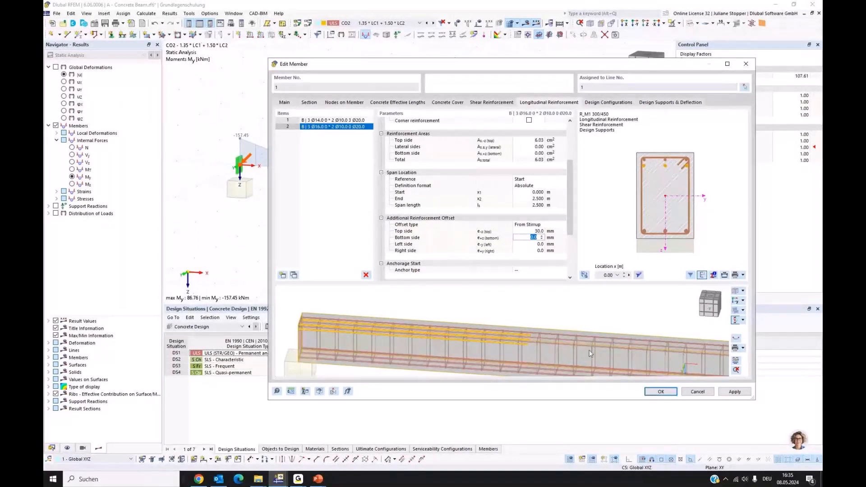
scroll(566, 322, down, 3)
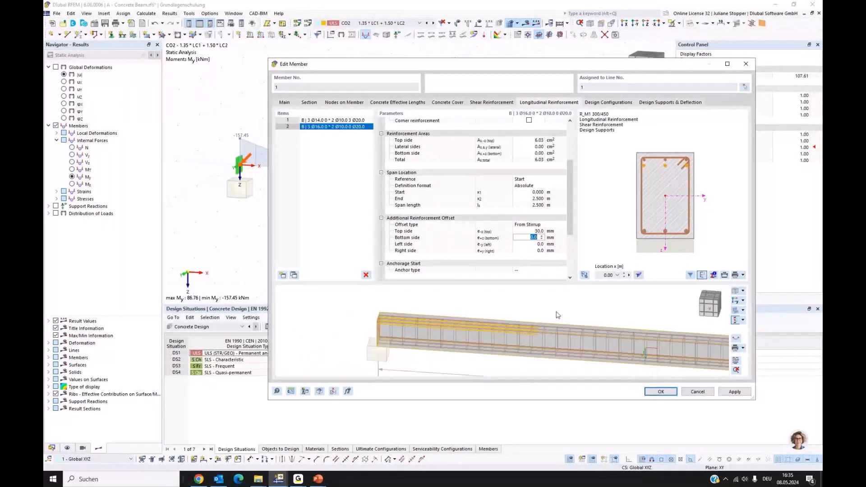
click(735, 391)
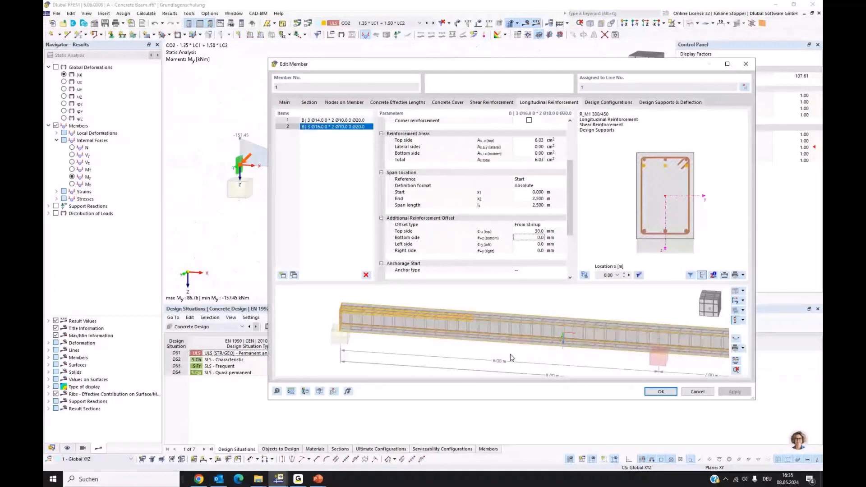
Add three more stirrup spans to the member's shear reinforcement so that it has four spans
click(481, 104)
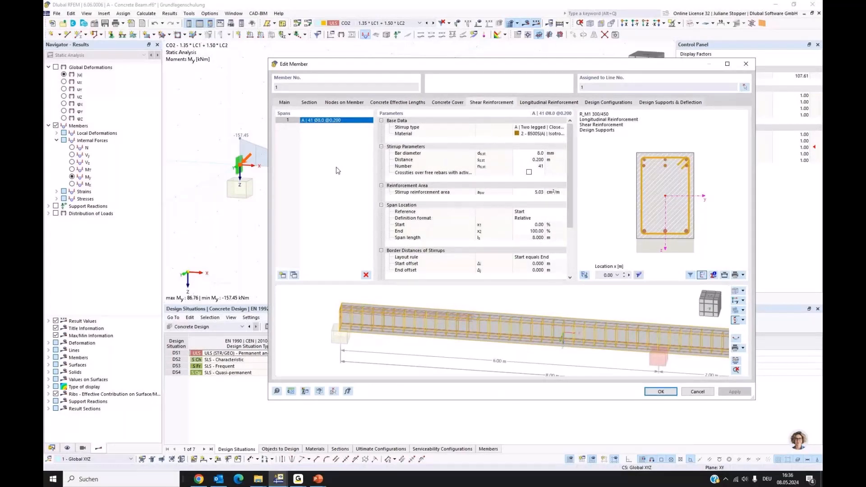
click(282, 276)
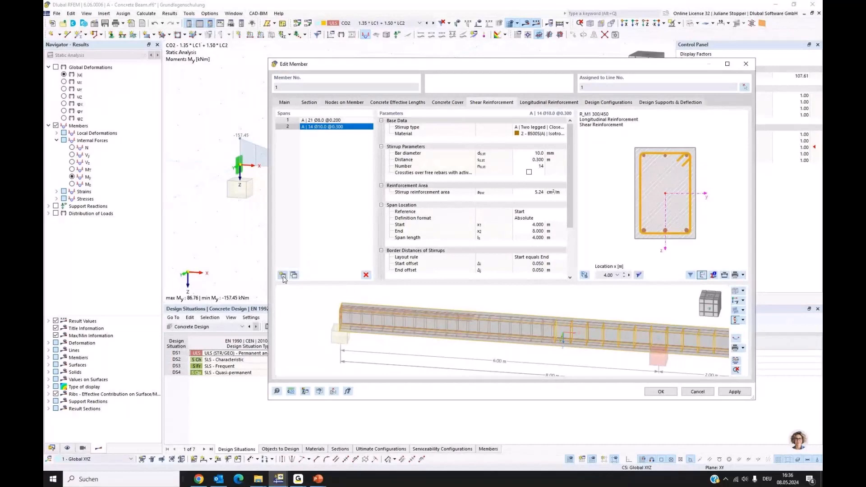
click(282, 276)
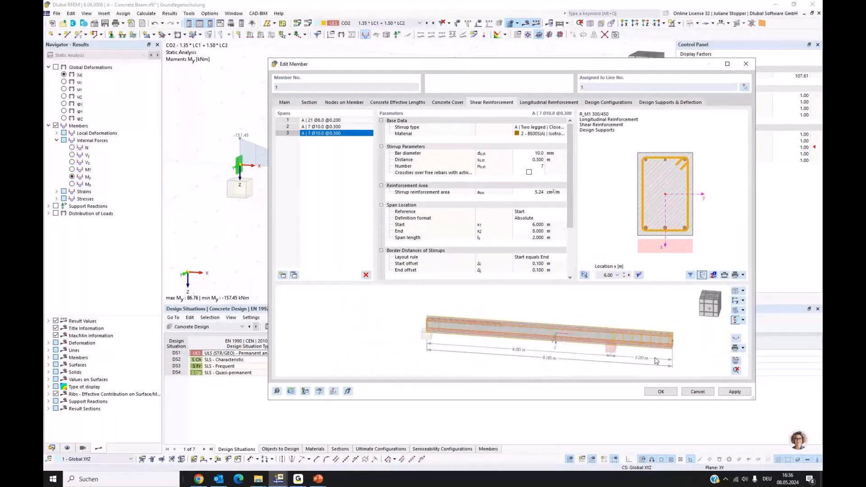
middle_drag(657, 361, 623, 358)
scroll(541, 342, up, 2)
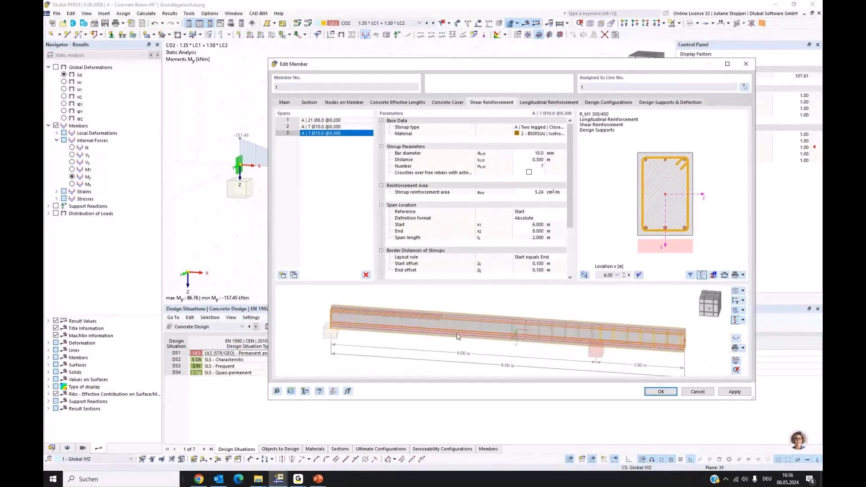
click(294, 276)
click(294, 276)
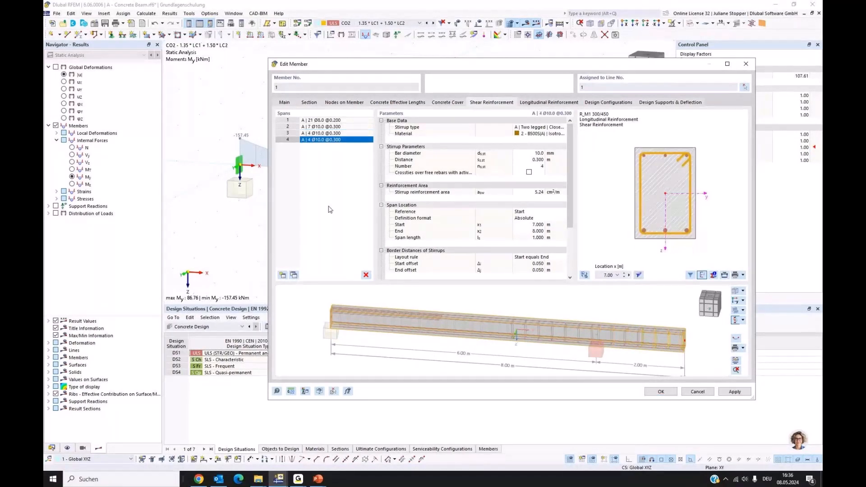
click(394, 323)
Switch the first stirrup span's location to the Absolute definition format and set its end to 2 m
click(322, 120)
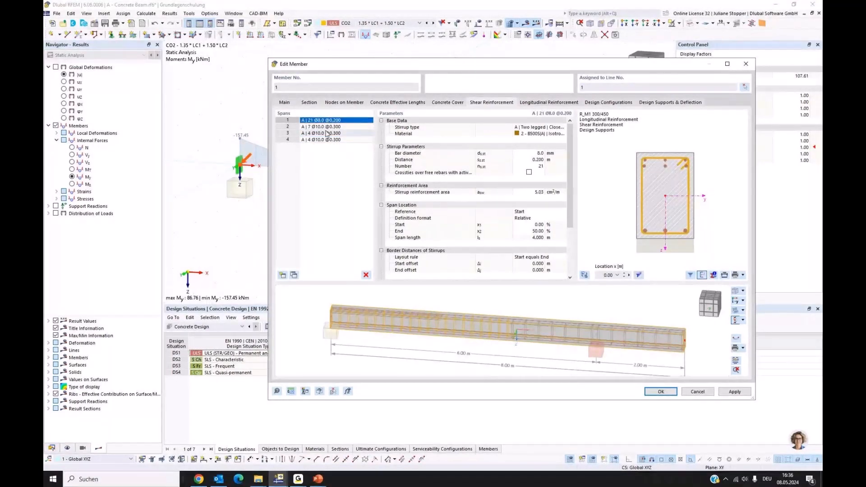
scroll(469, 344, up, 2)
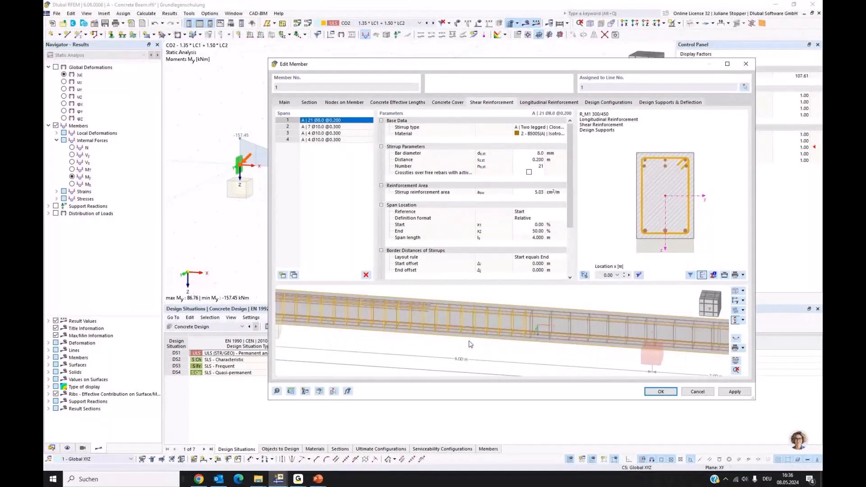
scroll(469, 344, down, 2)
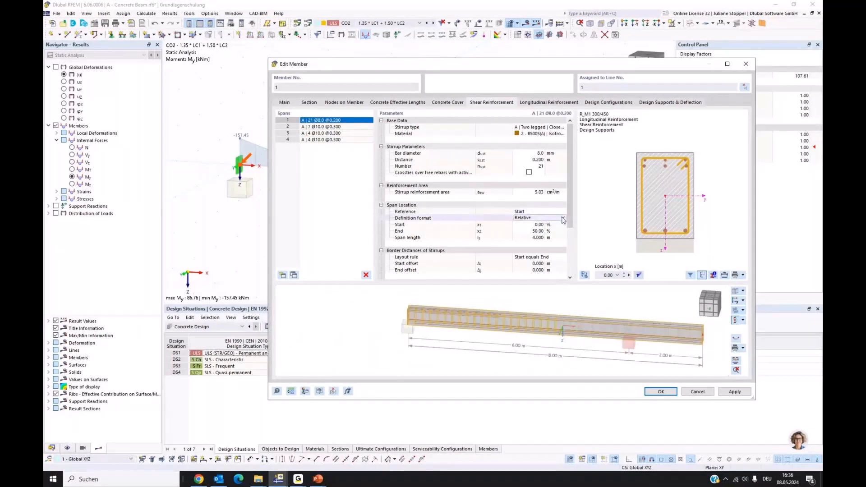
click(564, 220)
click(548, 224)
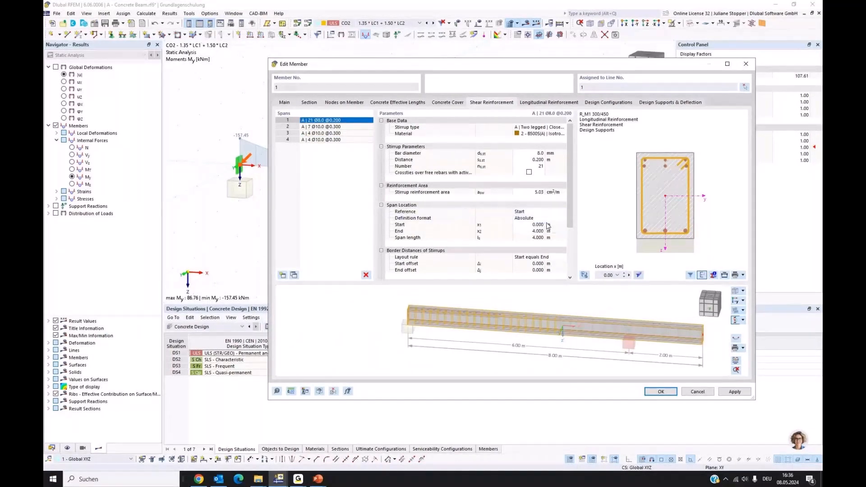
scroll(571, 220, down, 1)
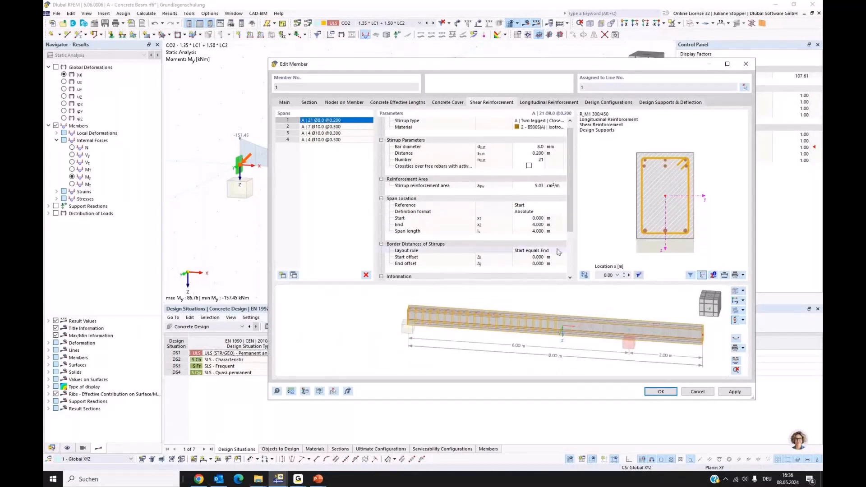
click(532, 224)
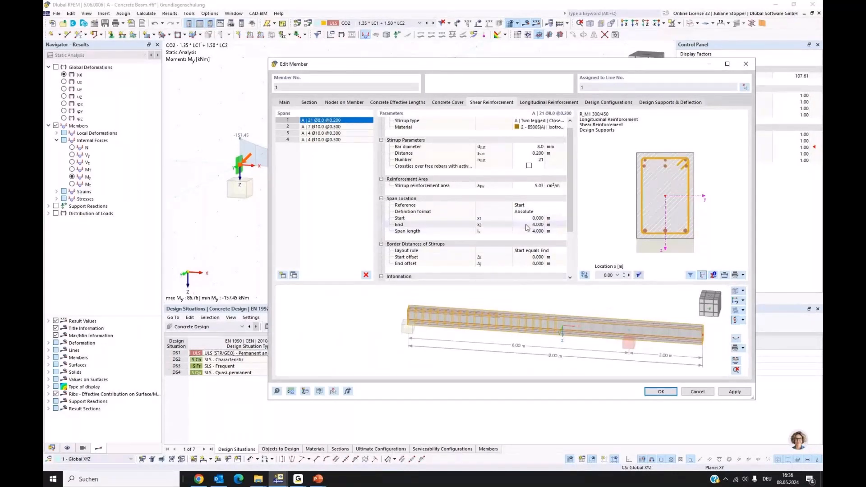
text(2)
key(Return)
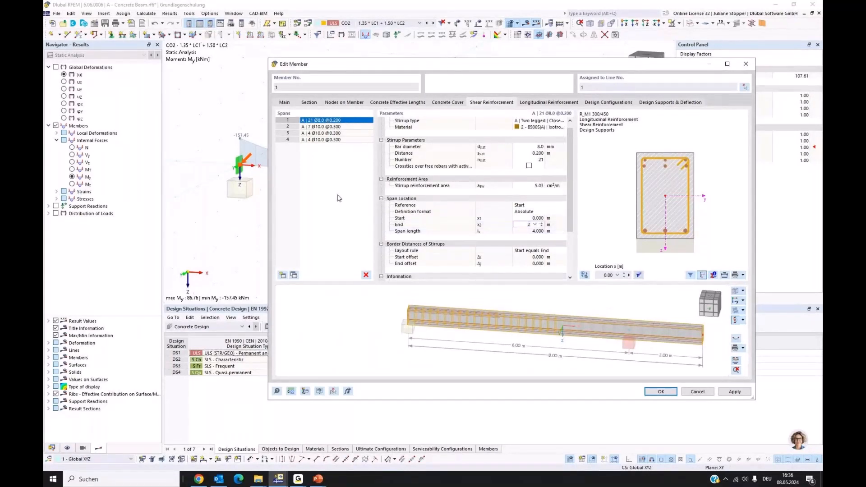
click(332, 128)
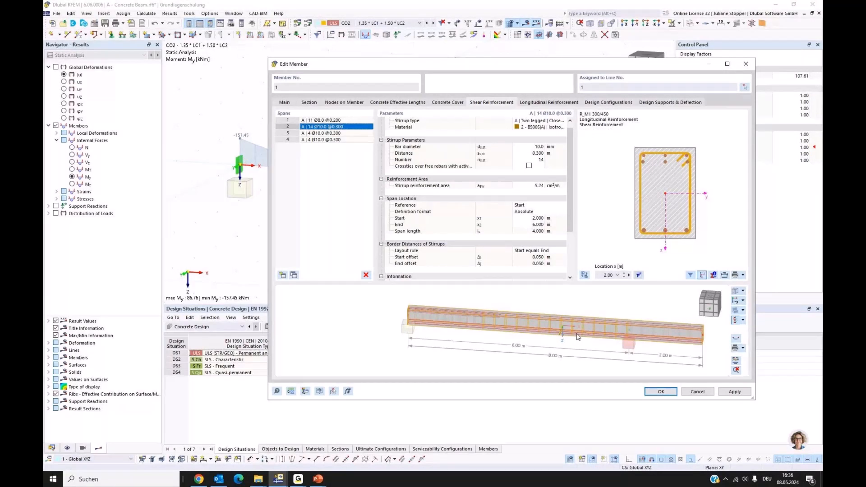
Set the end of the second stirrup span to 5 m and check the locations of the third and fourth spans
mouse_move(578, 337)
click(530, 225)
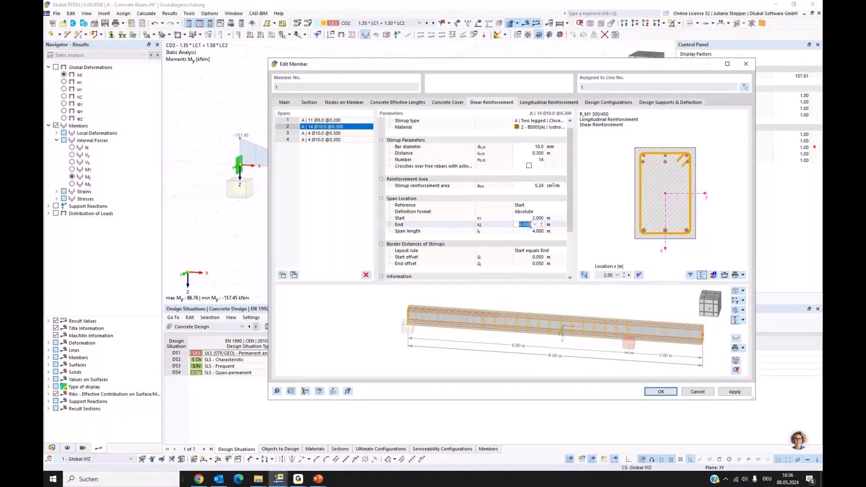
text(5)
key(Return)
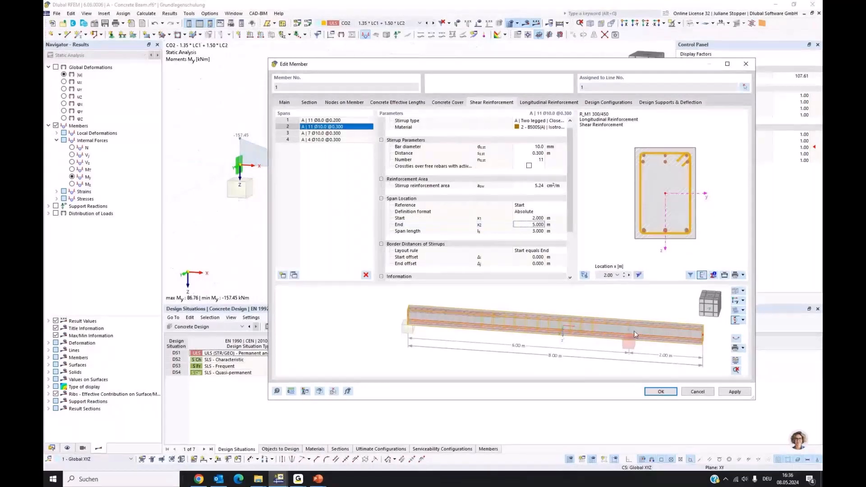
click(339, 134)
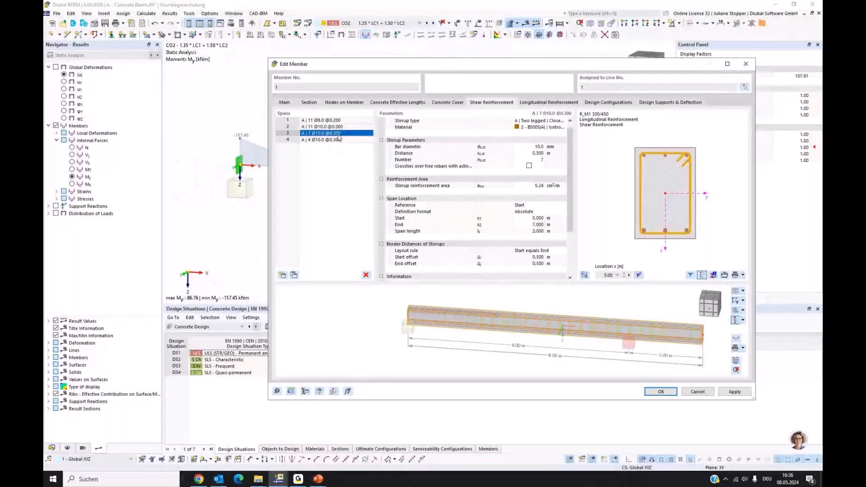
click(532, 225)
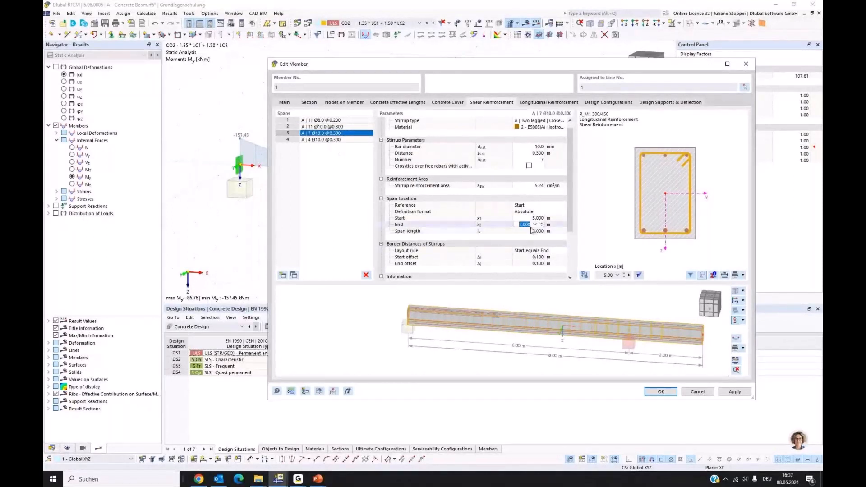
click(347, 141)
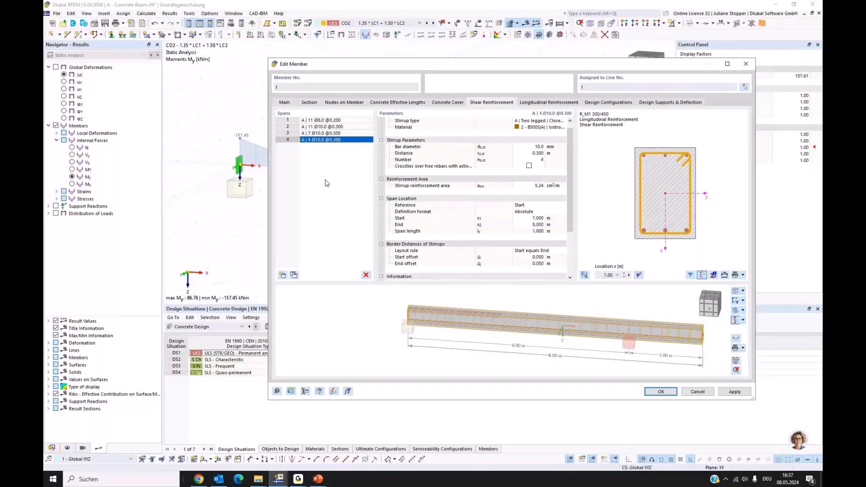
Reduce the stirrup distance of the first span to 0.150 m
click(342, 120)
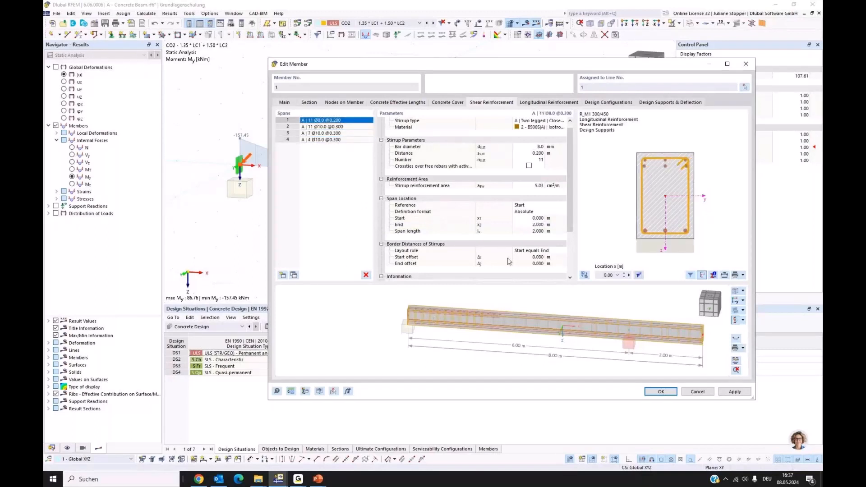
click(536, 153)
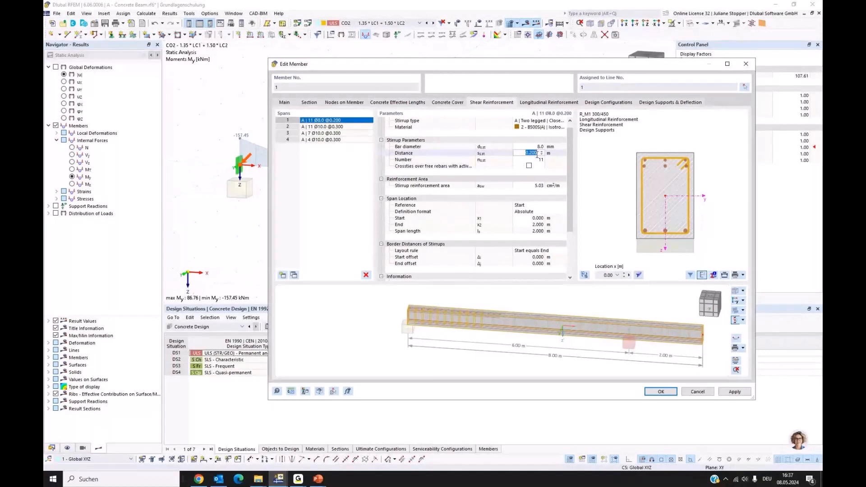
click(541, 155)
click(542, 155)
click(542, 155)
Reduce the stirrup distance of the second span to 0.200 m
click(342, 126)
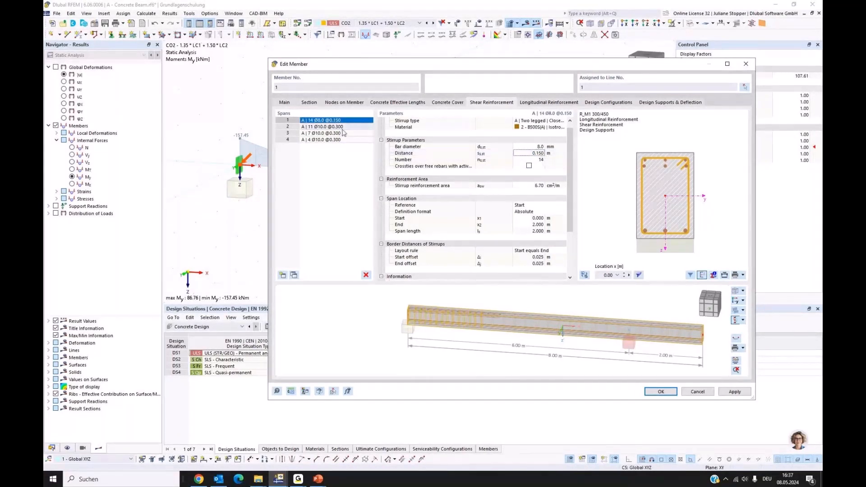
click(534, 153)
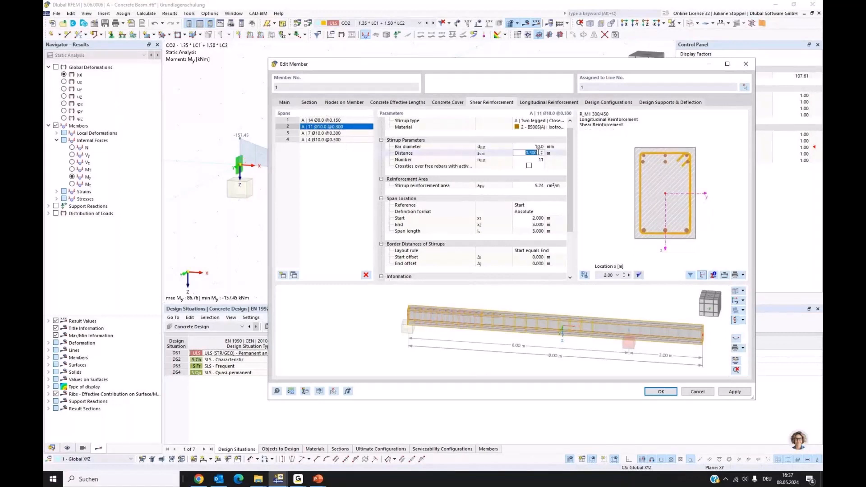
click(542, 155)
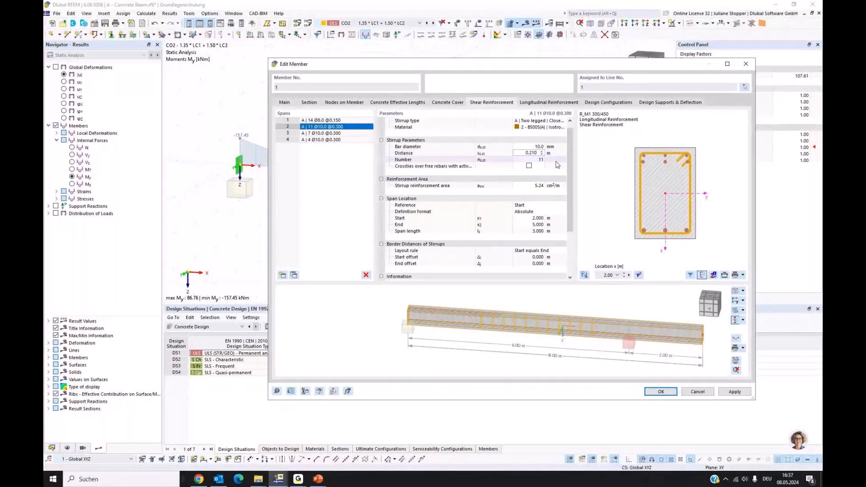
click(542, 155)
click(542, 154)
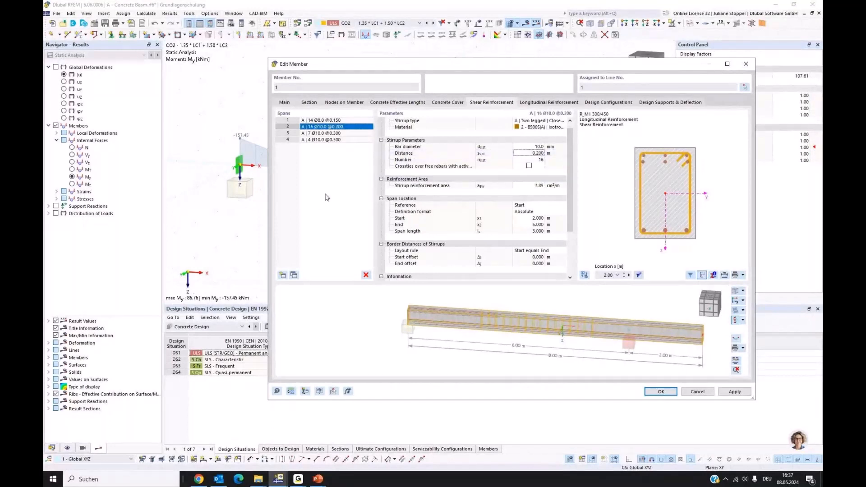
Reduce the stirrup distance of the third span to 0.150 m
click(336, 133)
click(533, 153)
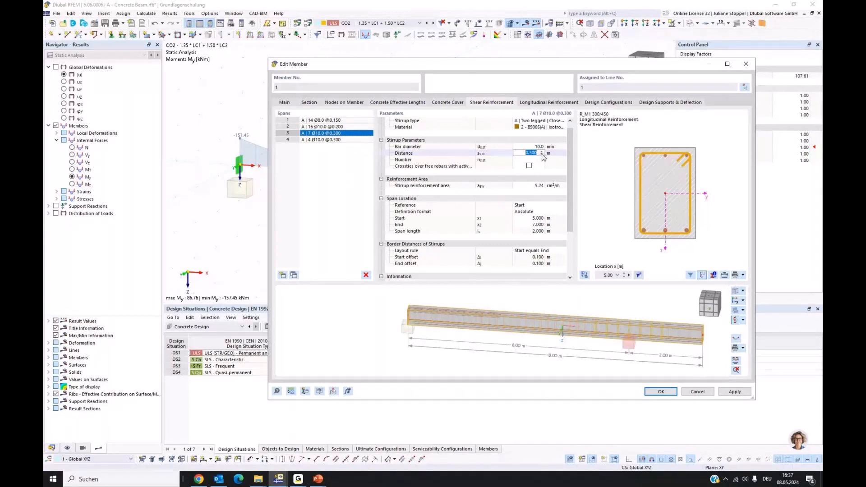
scroll(543, 156, down, 8)
scroll(543, 156, down, 3)
key(Return)
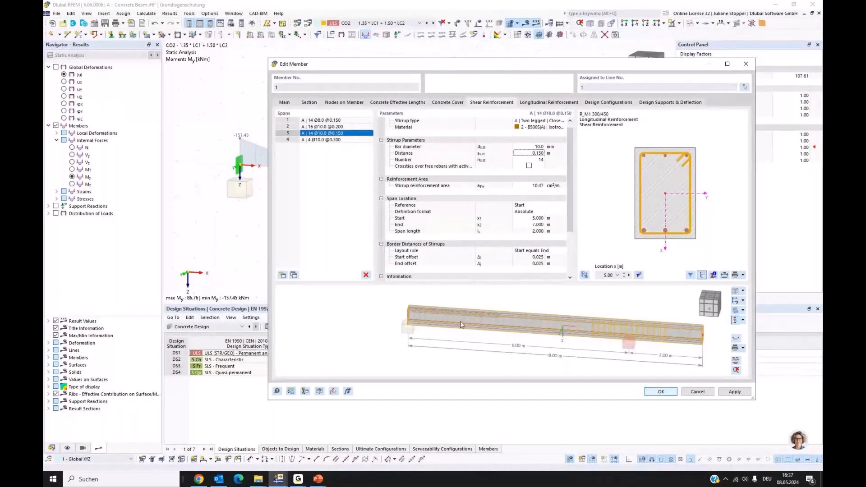
Confirm the member's reinforcement changes and run the concrete design calculation
key(Return)
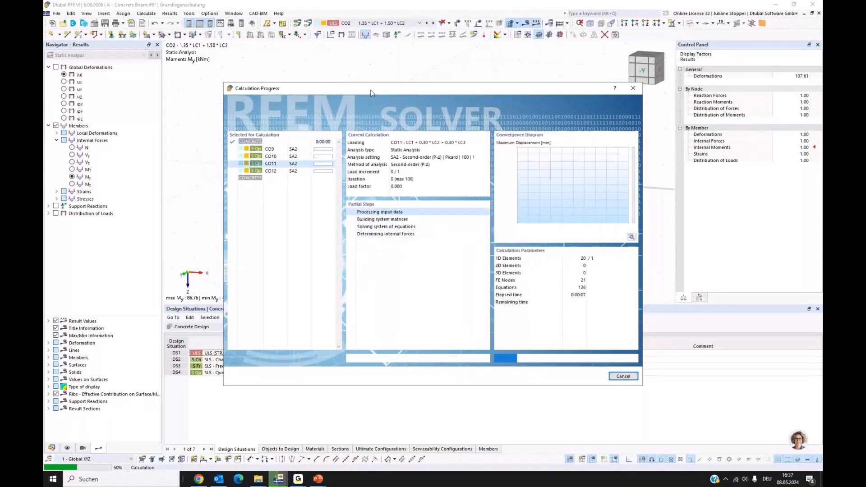
drag(370, 92, 517, 116)
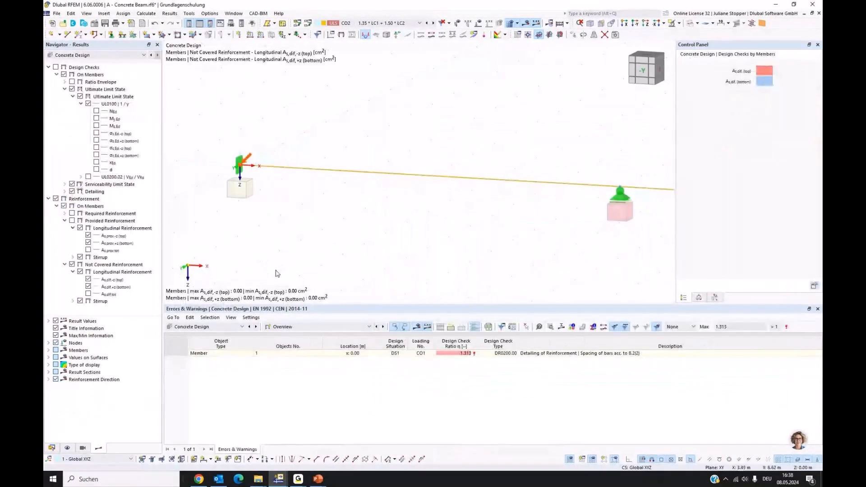
Collapse the design checks branch of the results and show the Design Ratios on Members table by design situation
click(48, 68)
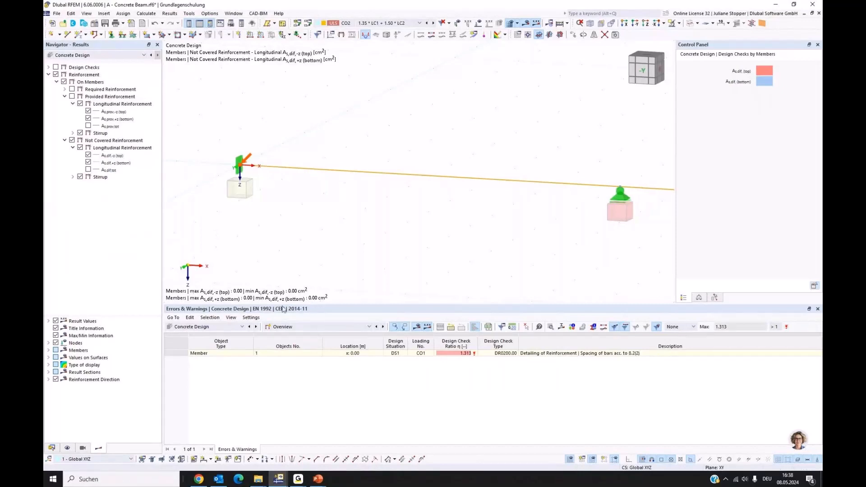
click(288, 327)
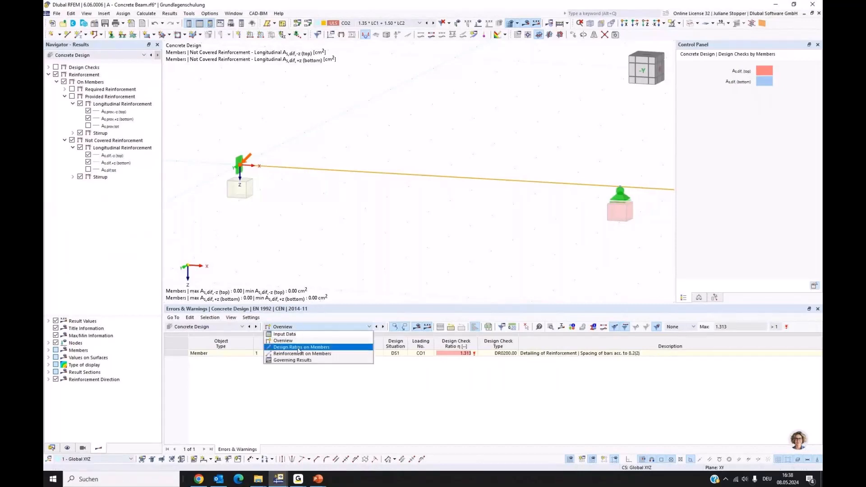
click(298, 347)
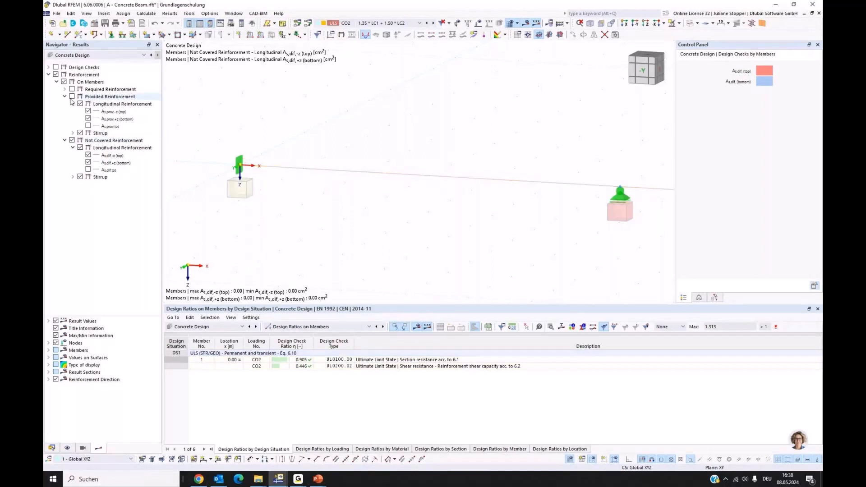
Turn off the reinforcement results and display the design check ratio diagram along the beam
click(56, 74)
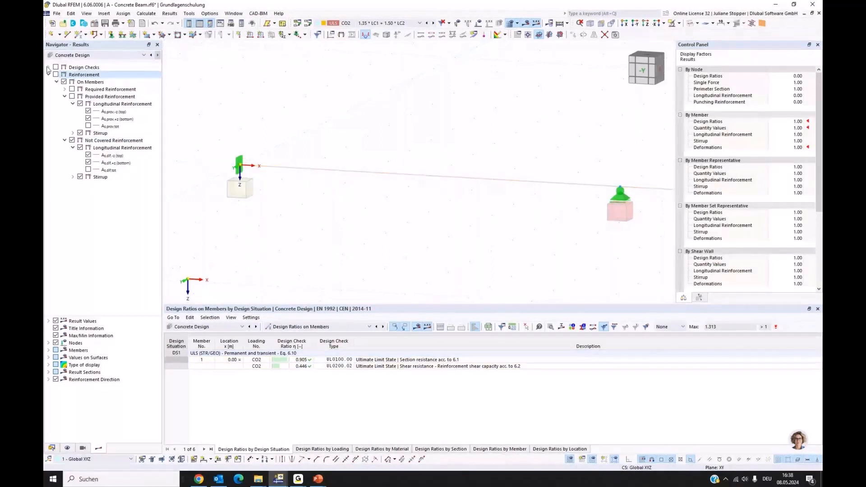
click(48, 68)
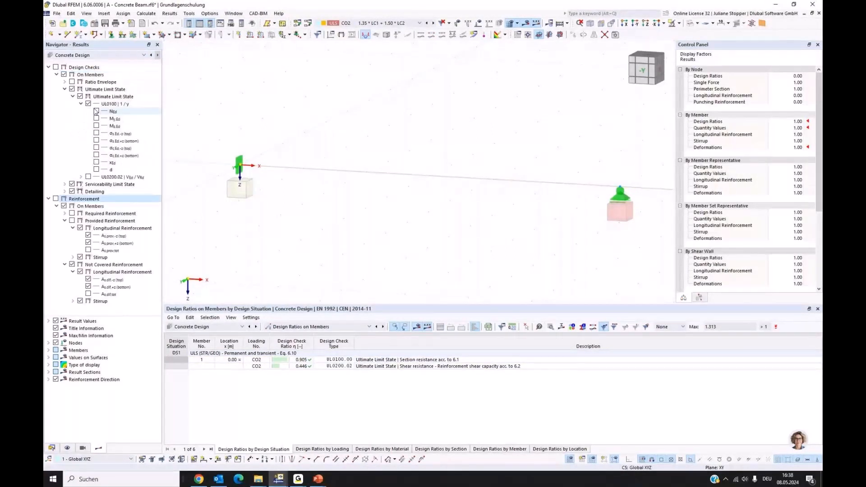
click(55, 68)
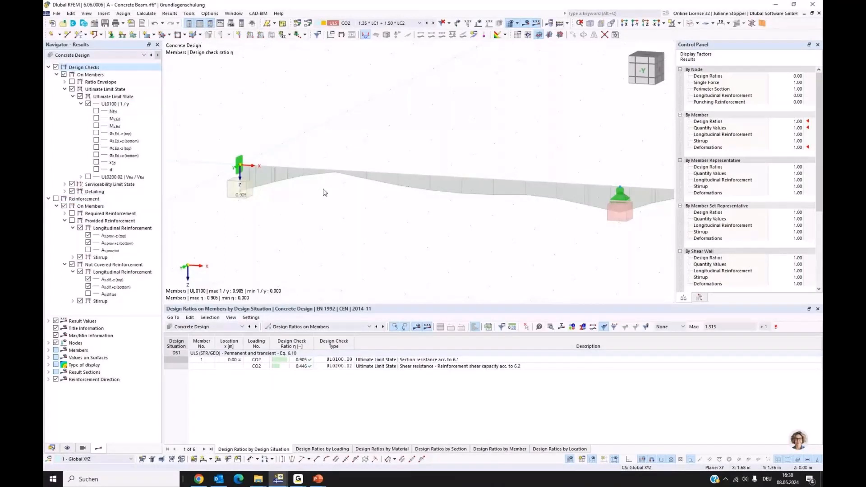
scroll(323, 193, down, 1)
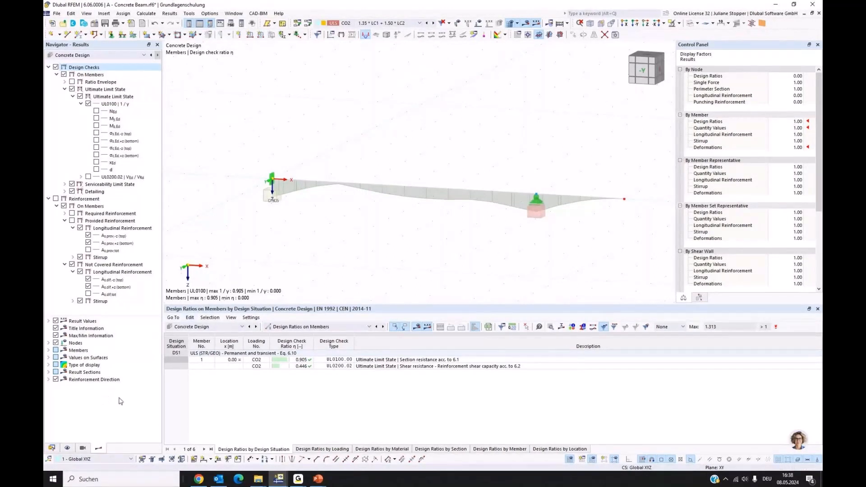
Display all values on the members' design ratio diagram and enlarge the model view by shrinking the results table
click(49, 350)
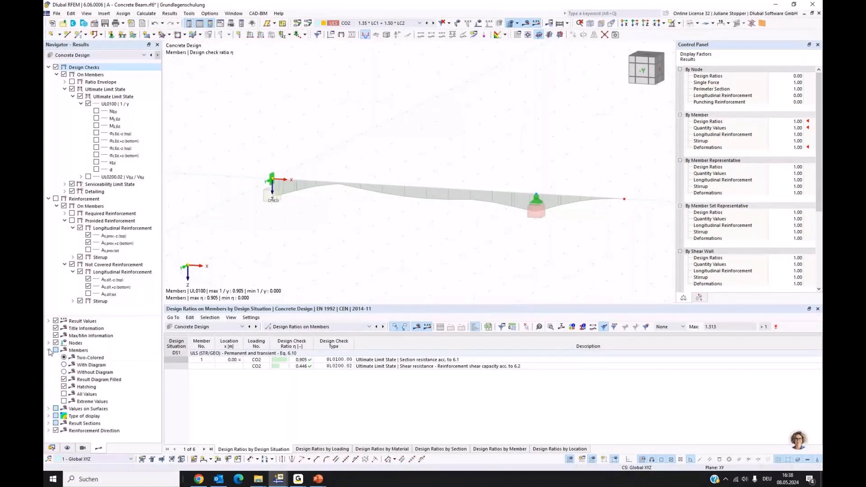
click(63, 394)
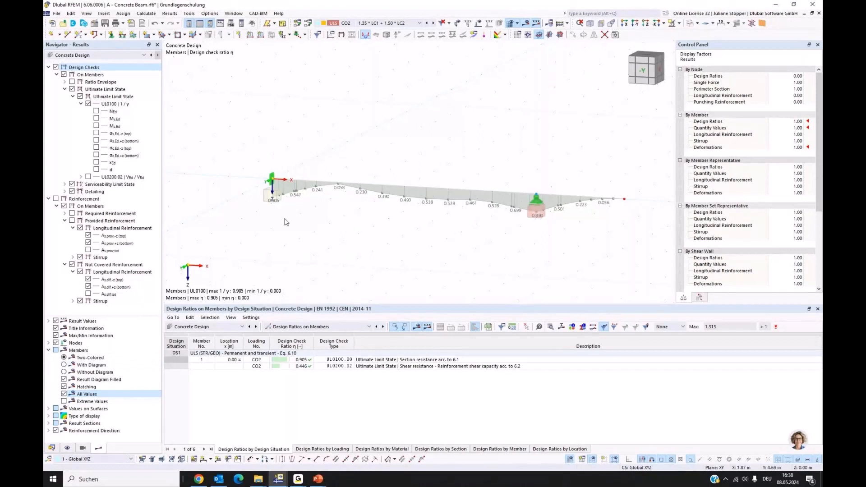
scroll(286, 217, up, 2)
scroll(291, 203, down, 3)
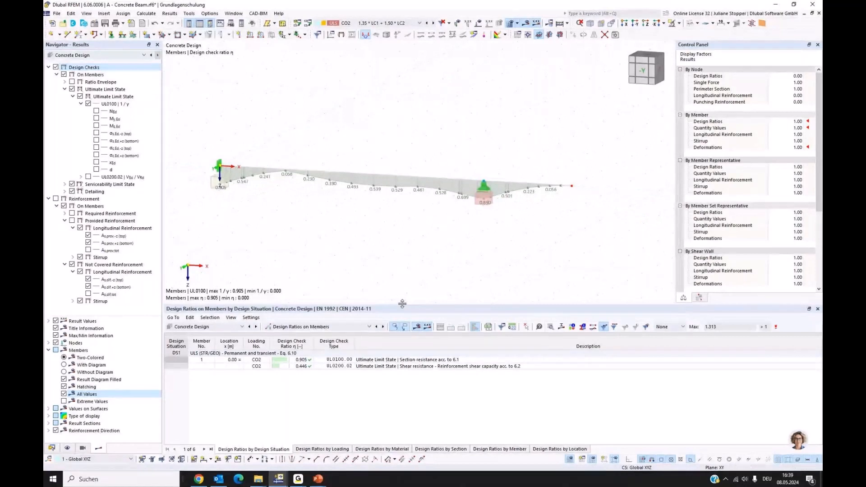
drag(402, 304, 402, 327)
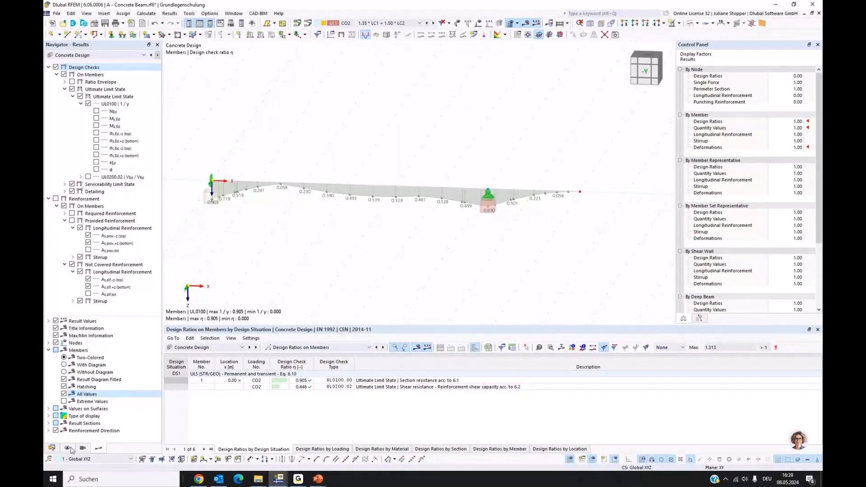
Save the concrete beam model and switch to the open model 02_Stahlbetondecke_ohne-Bemessung-vorl.rf6
click(52, 449)
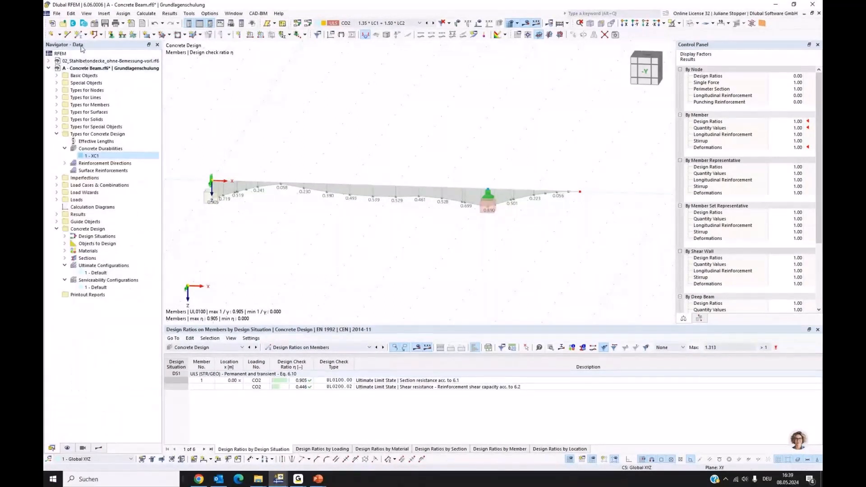
click(106, 24)
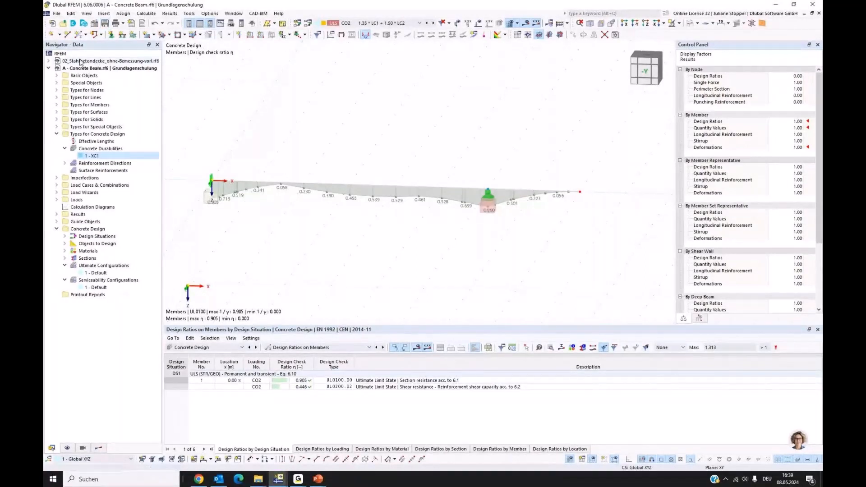
click(81, 62)
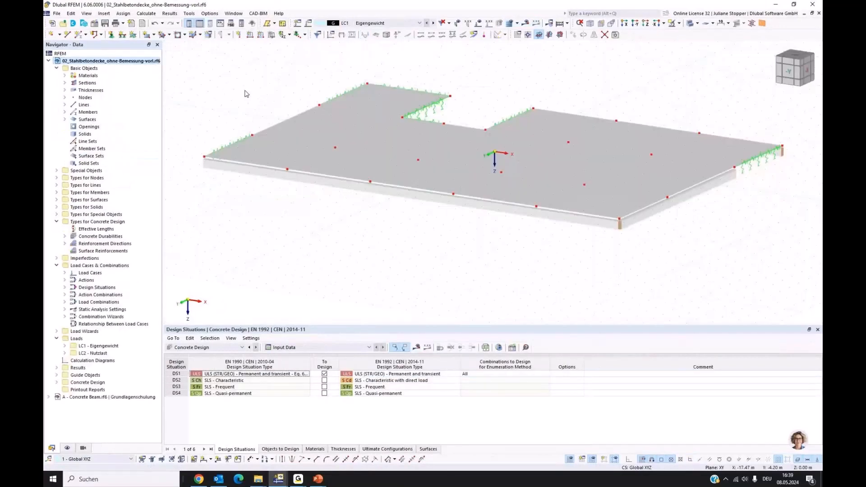
Switch to the running PowerPoint slide show and advance to the following slide
mouse_move(317, 479)
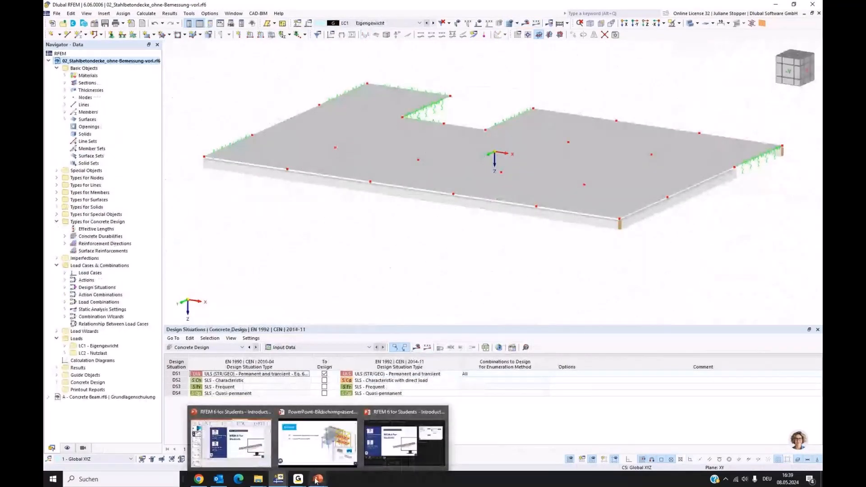
click(317, 441)
key(Right)
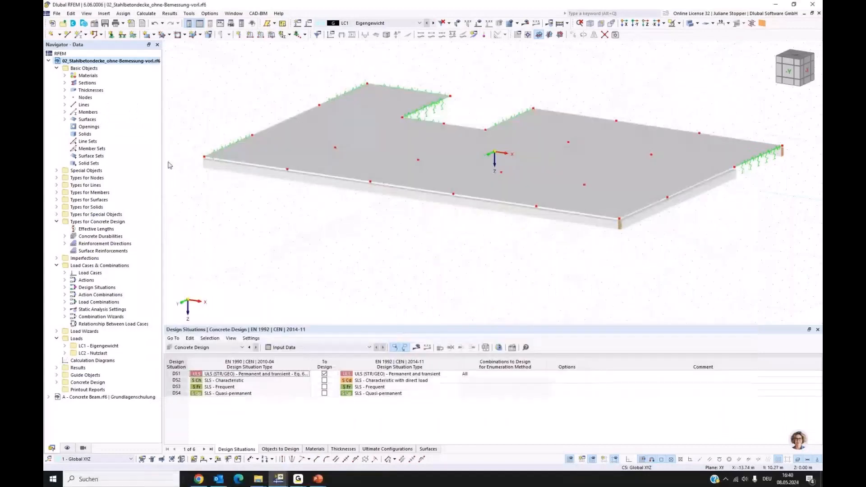
Examine the slab model's materials and its R_M1 250/450 section, checking which members use that section
click(64, 76)
click(65, 105)
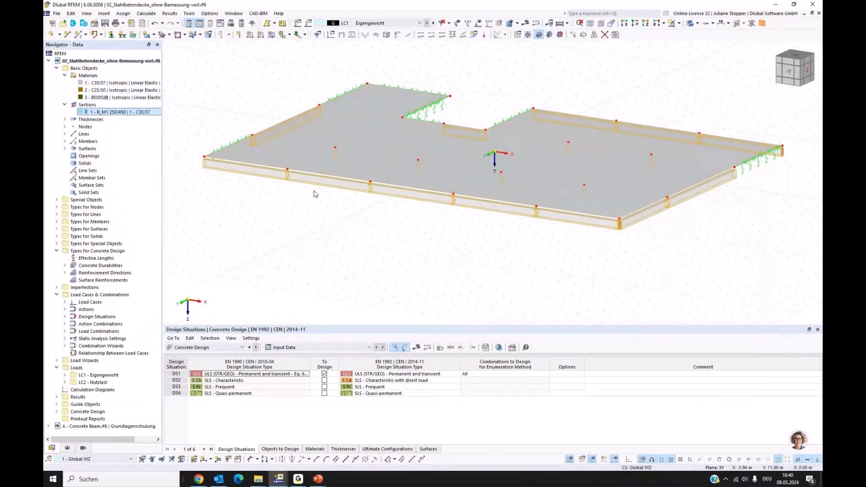
click(315, 194)
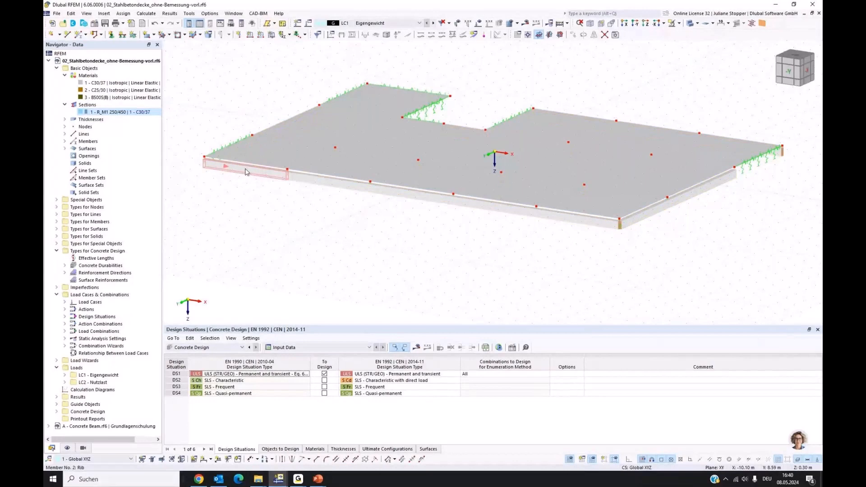
Open the properties of rib member No. 2 at the slab's edge and move the dialog clear of the model
double_click(245, 172)
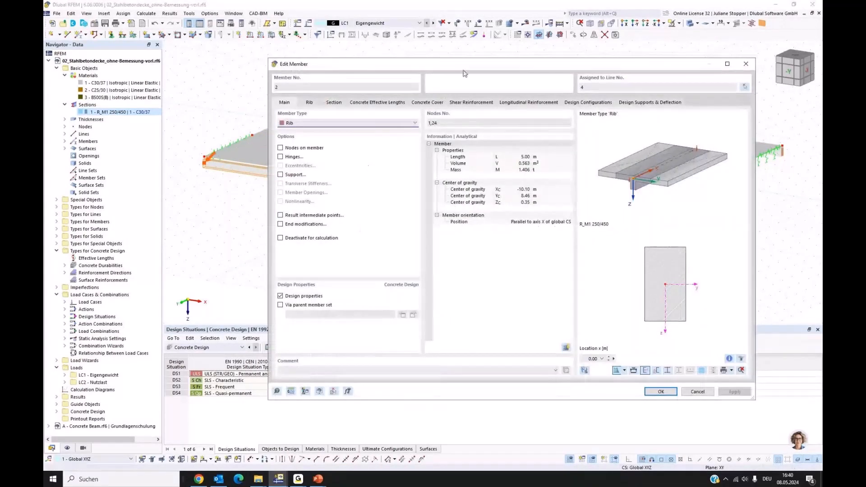
drag(465, 73, 426, 214)
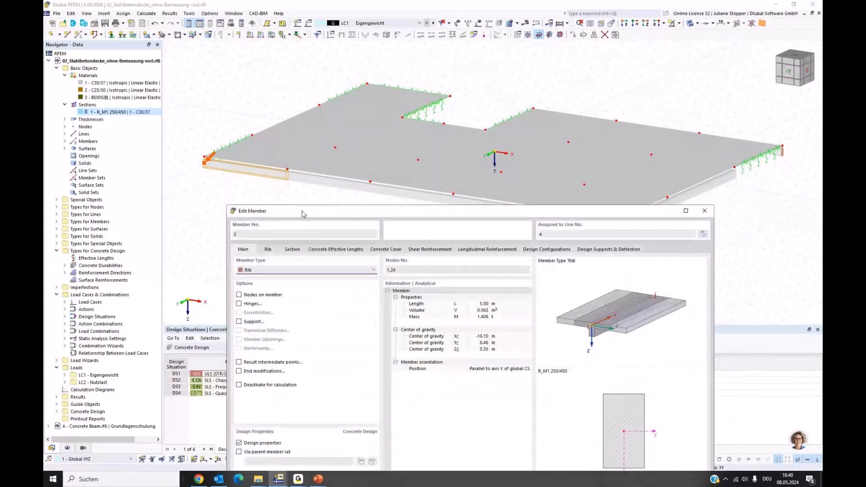
Keep member No. 2 as a Rib and activate its result intermediate points
drag(301, 213, 325, 150)
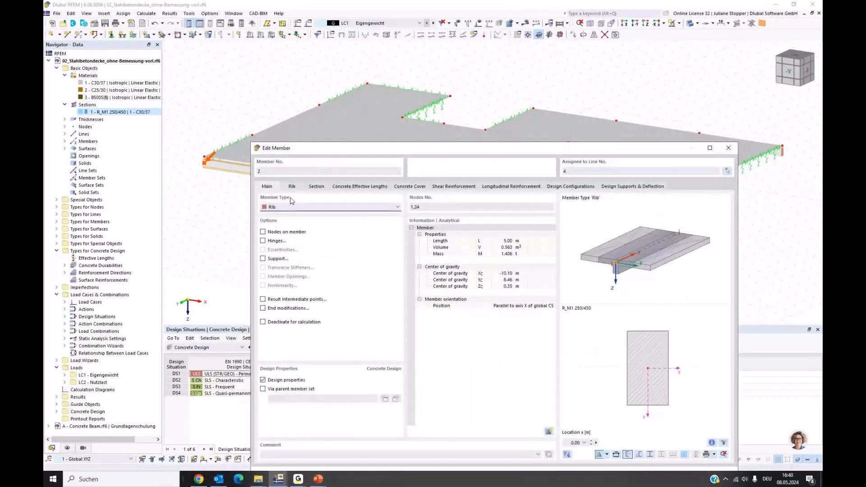
click(301, 207)
click(275, 227)
click(295, 299)
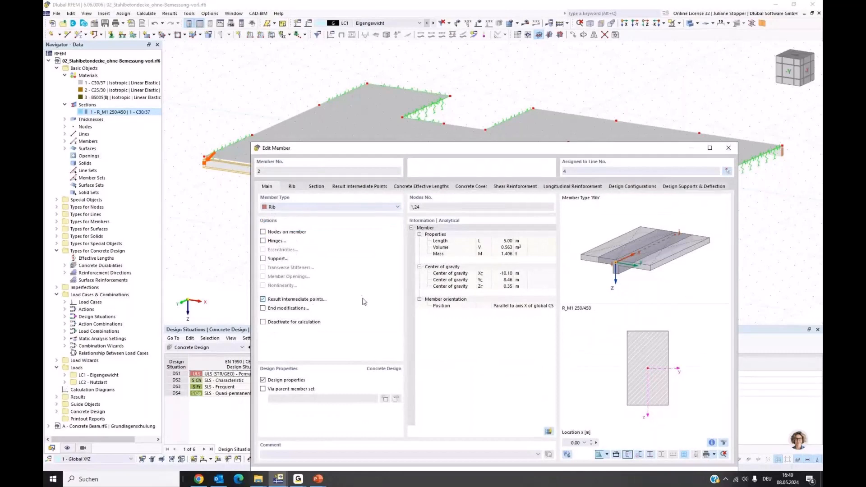
Review member No. 2's rib alignment and flange dimensions in the 3D preview, and accept the member settings
click(292, 186)
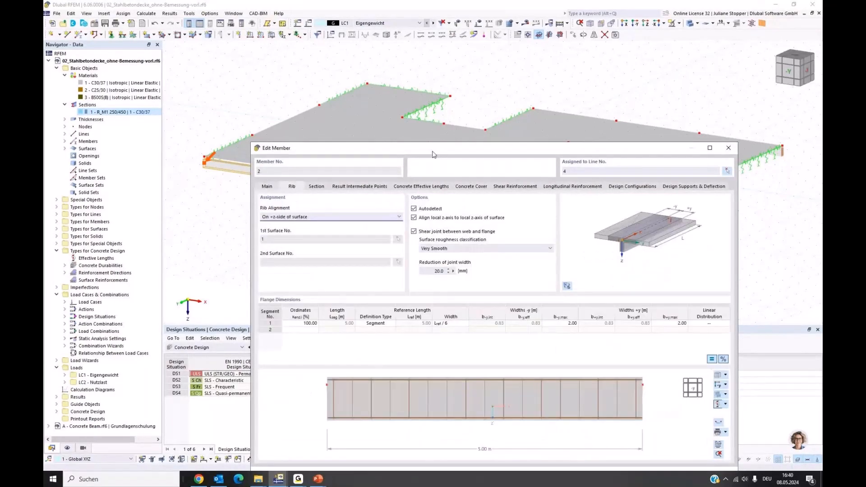
drag(432, 154, 434, 81)
ctrl+middle_drag(519, 334, 546, 357)
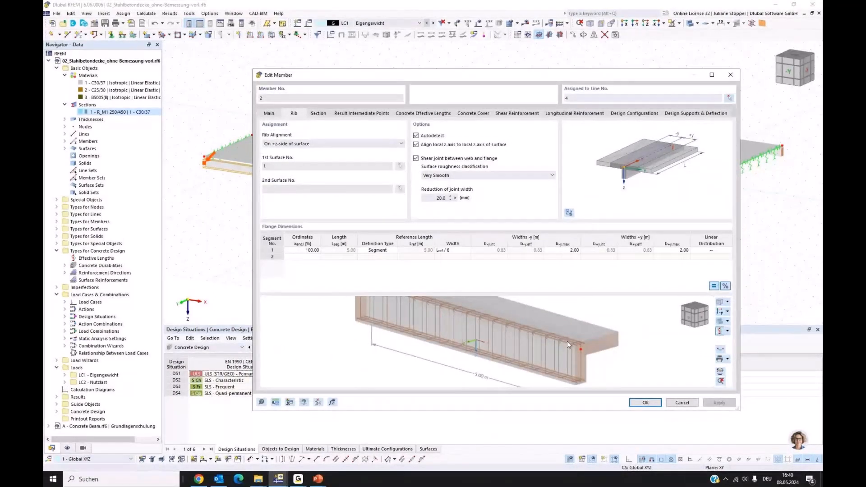
key(Return)
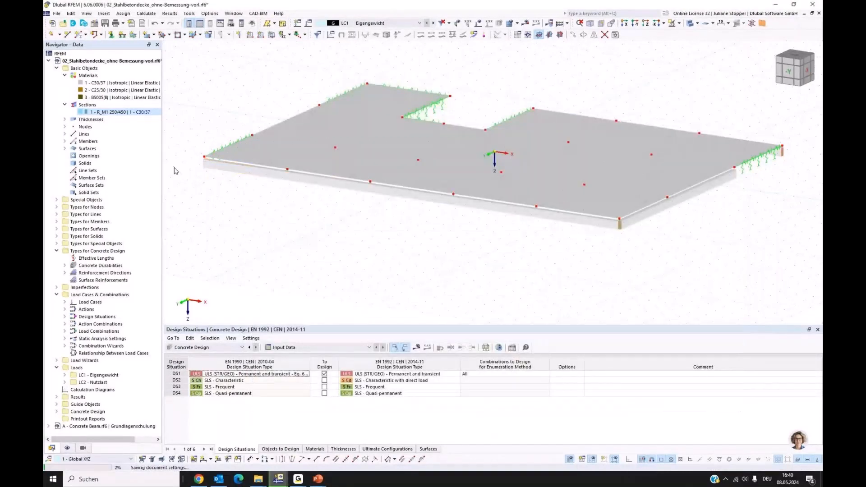
Examine the slab's assigned thickness, the list of rib members, and surface No. 1 in the model data
double_click(83, 119)
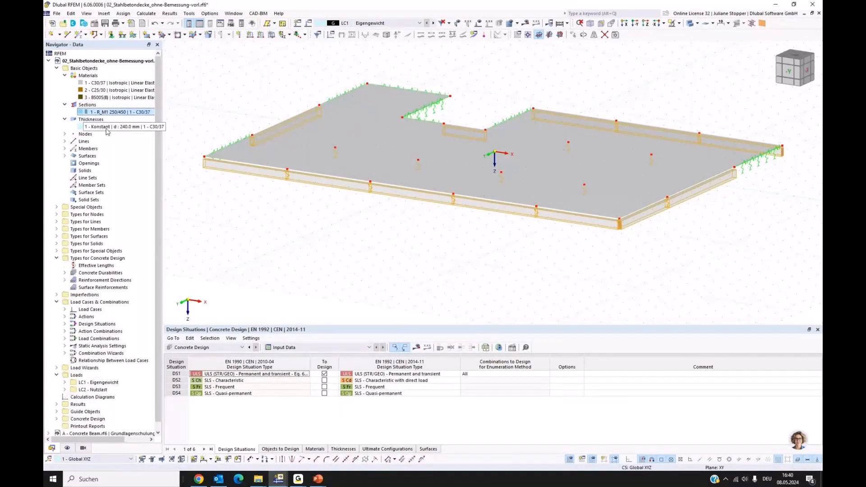
click(284, 154)
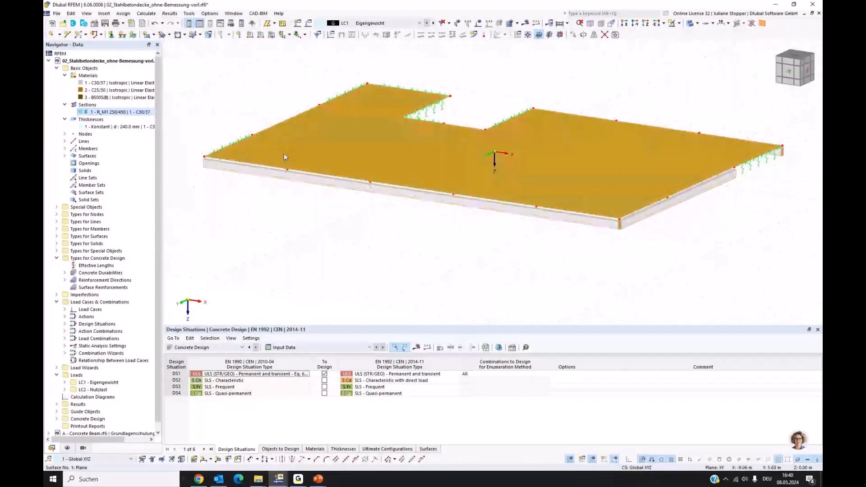
click(127, 127)
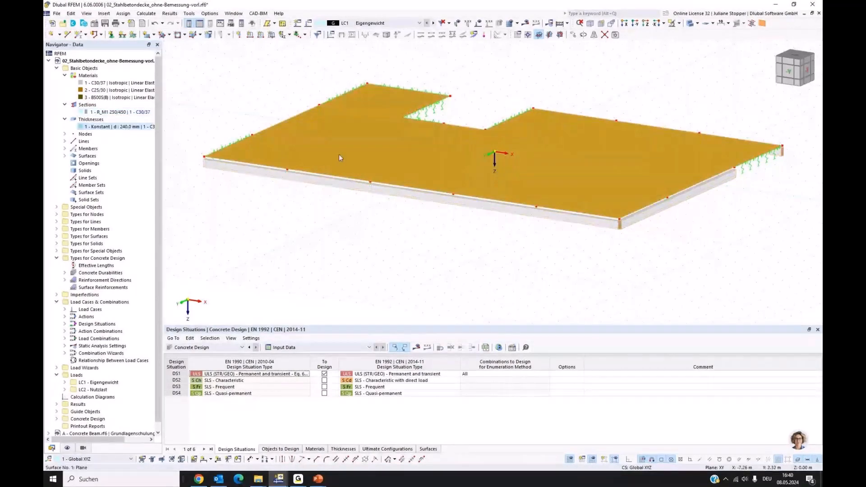
click(64, 148)
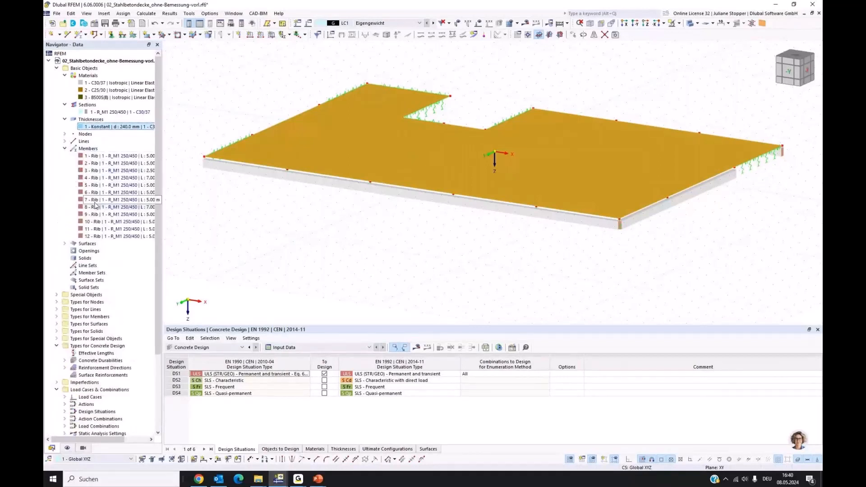
click(65, 243)
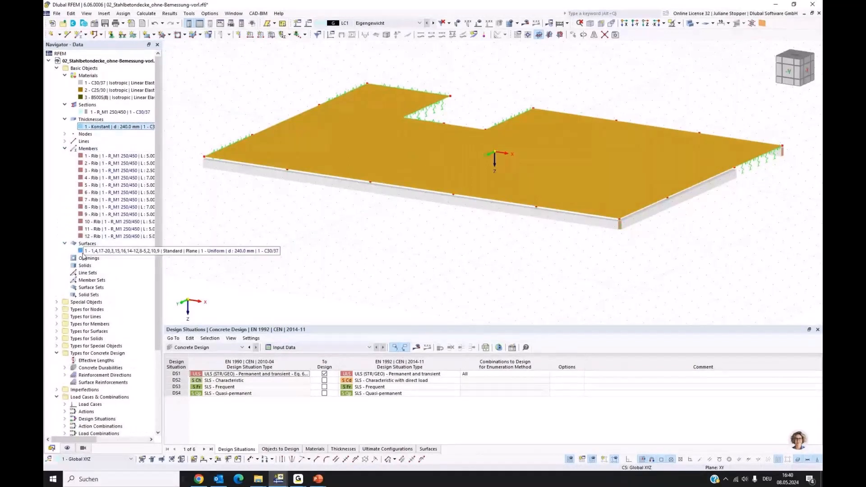
click(83, 252)
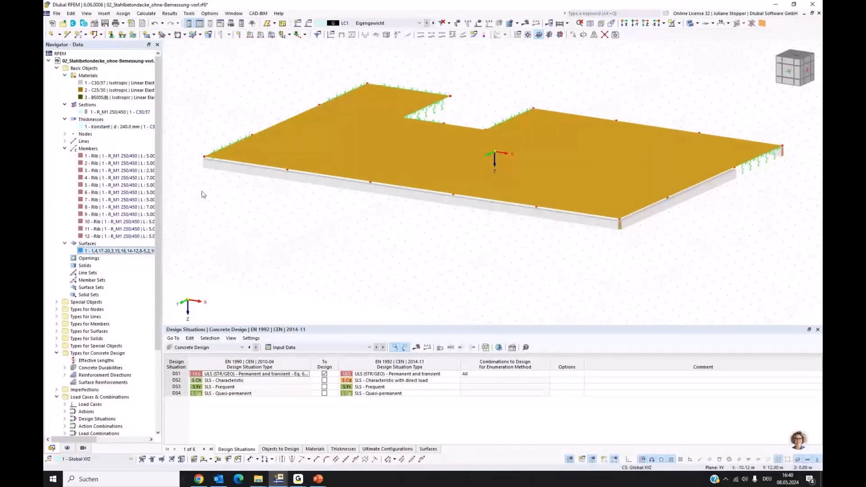
Render the solid model's surfaces as Filled incl. Thickness and inspect the connection between slab and rib at the corner
click(67, 448)
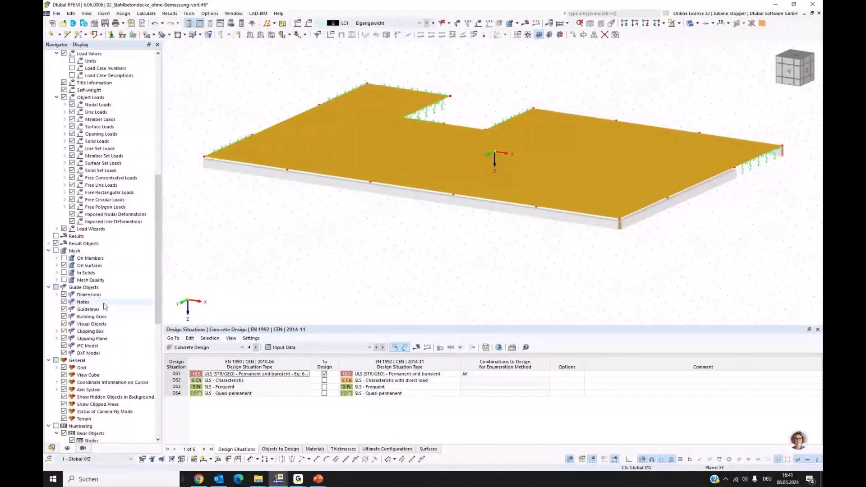
scroll(105, 306, down, 13)
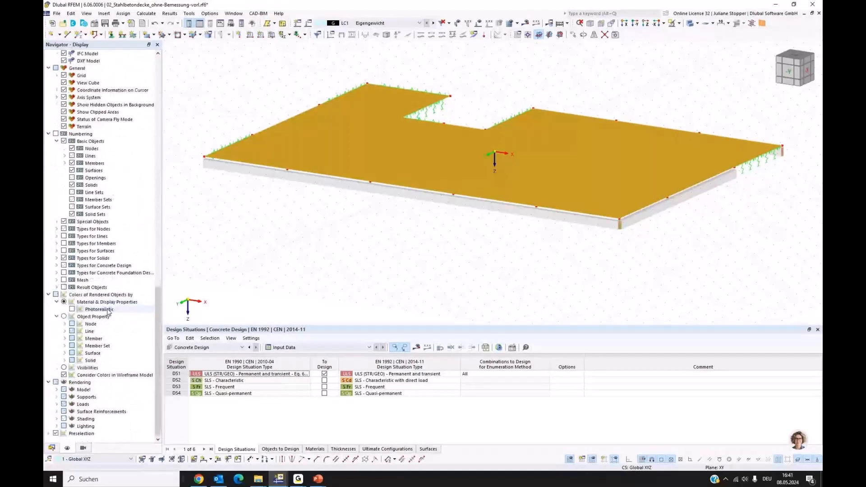
click(56, 389)
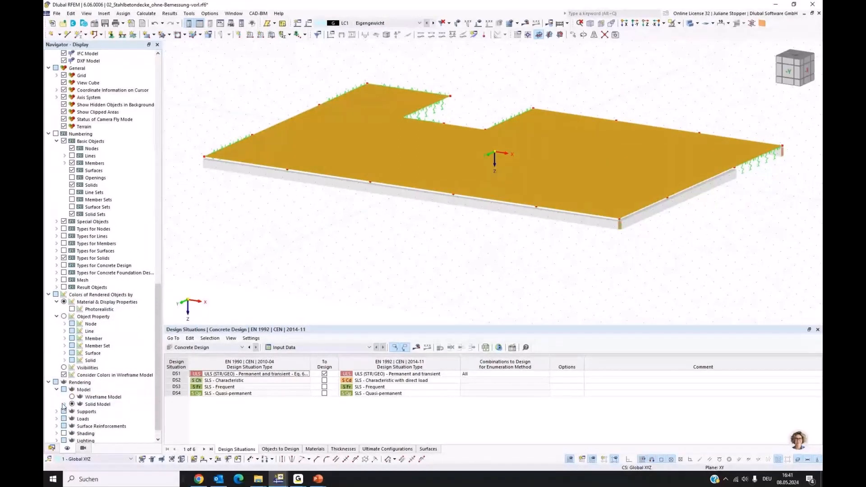
click(65, 405)
click(73, 382)
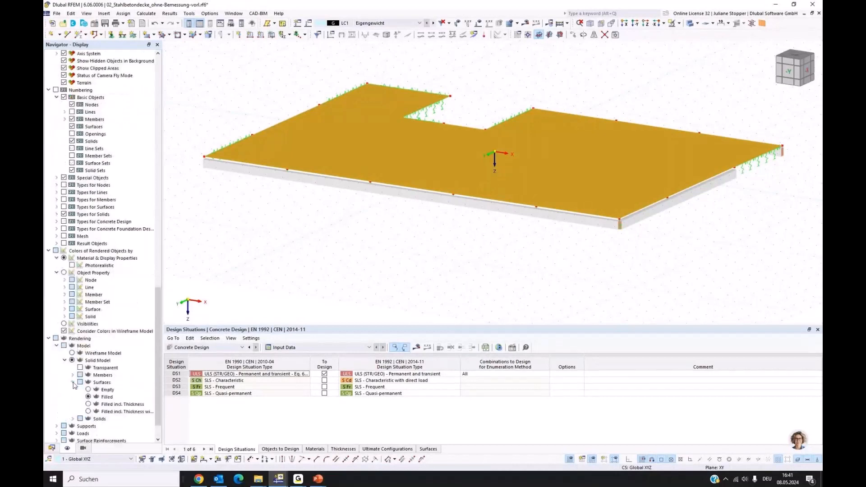
click(88, 404)
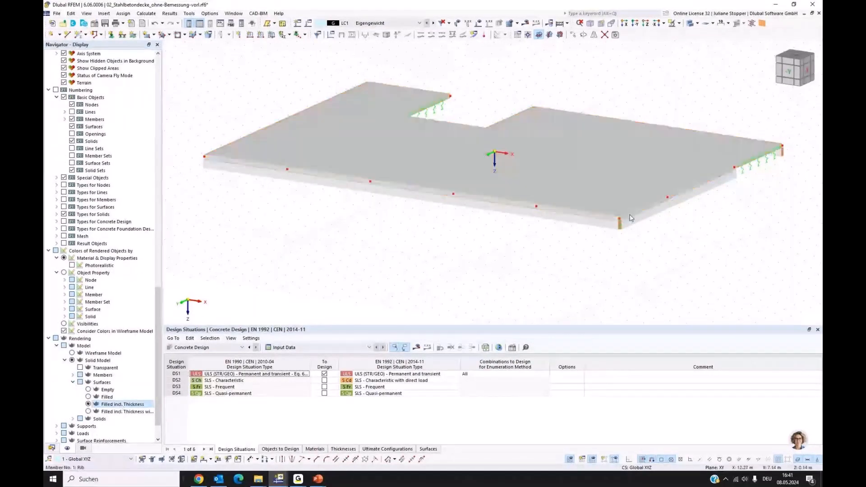
ctrl+middle_drag(695, 260, 651, 253)
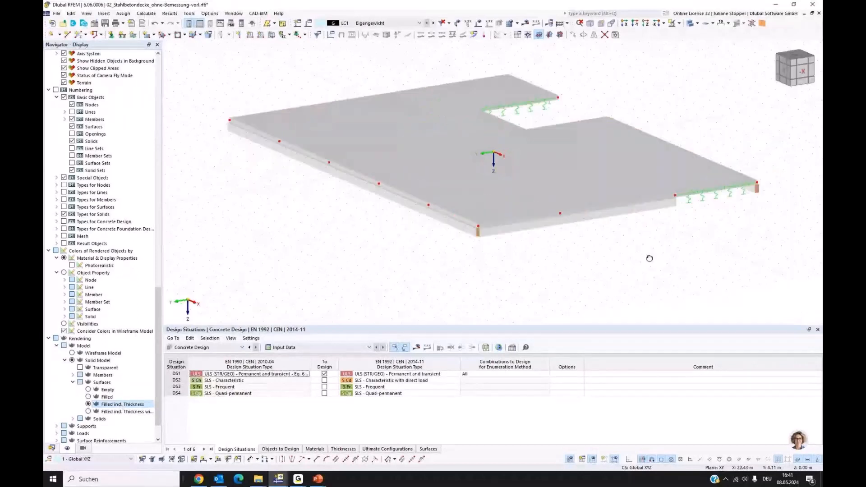
scroll(685, 202, up, 2)
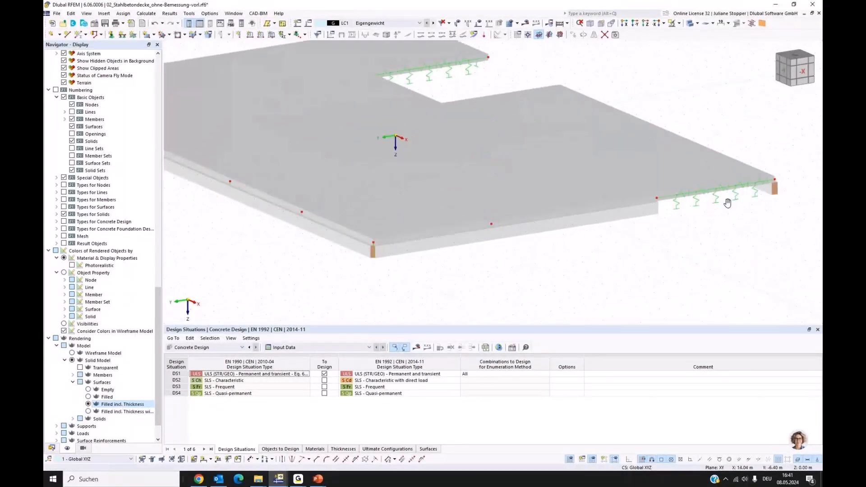
scroll(727, 203, up, 4)
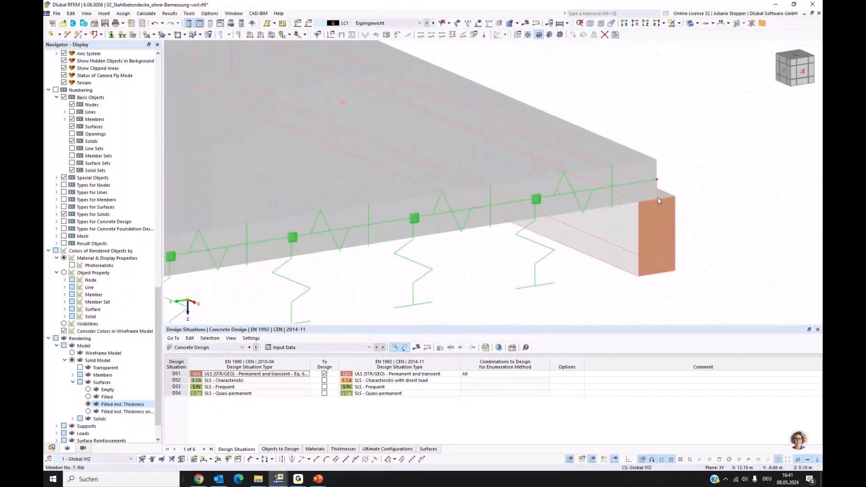
scroll(657, 197, down, 3)
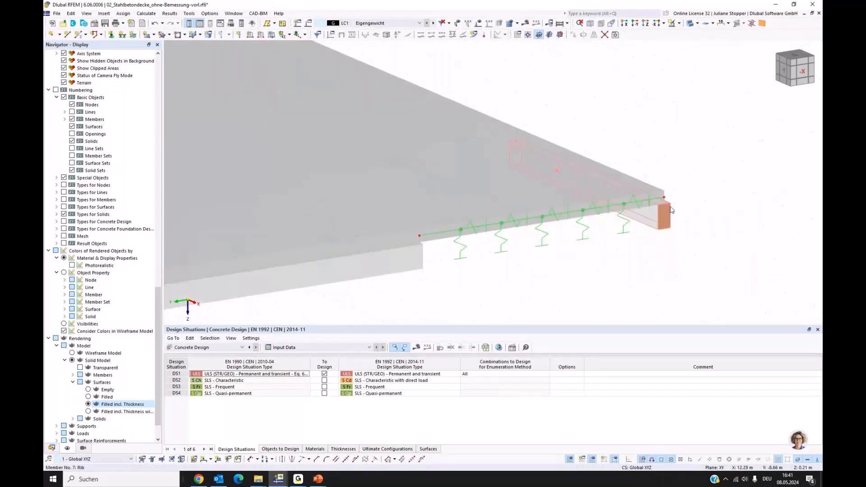
scroll(201, 137, down, 5)
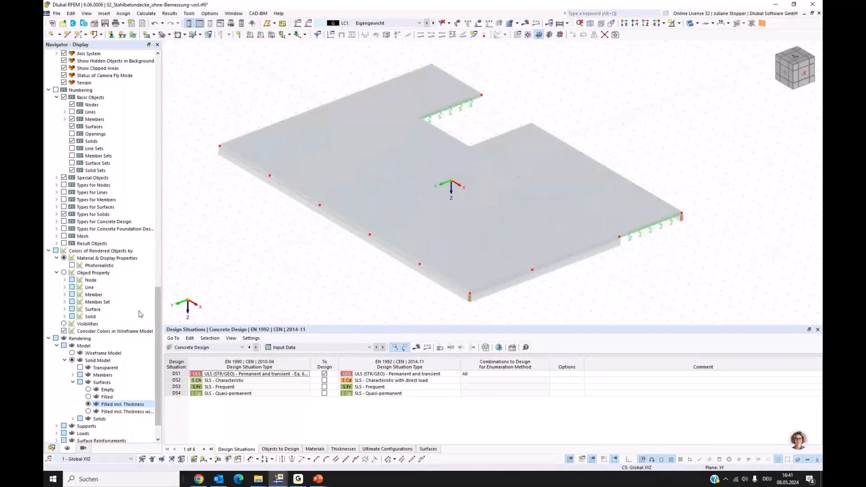
Turn on the Rib Section display for members and inspect the effective rib sections around the slab
scroll(141, 314, up, 15)
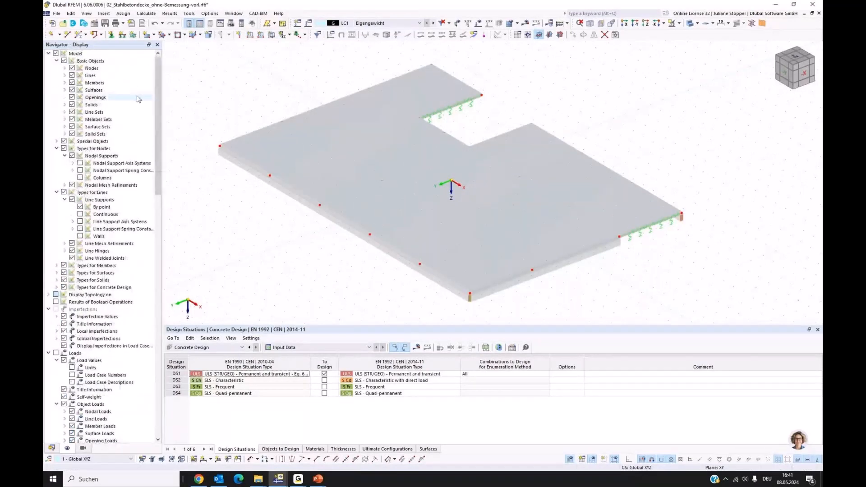
click(64, 83)
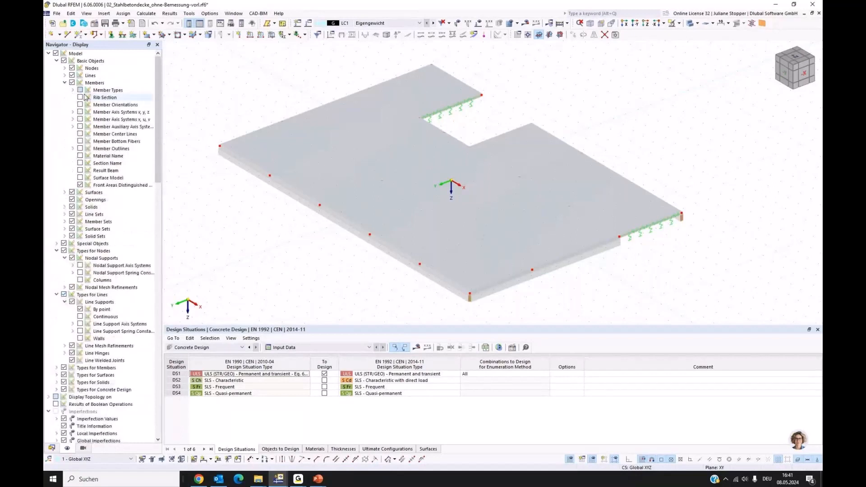
click(80, 98)
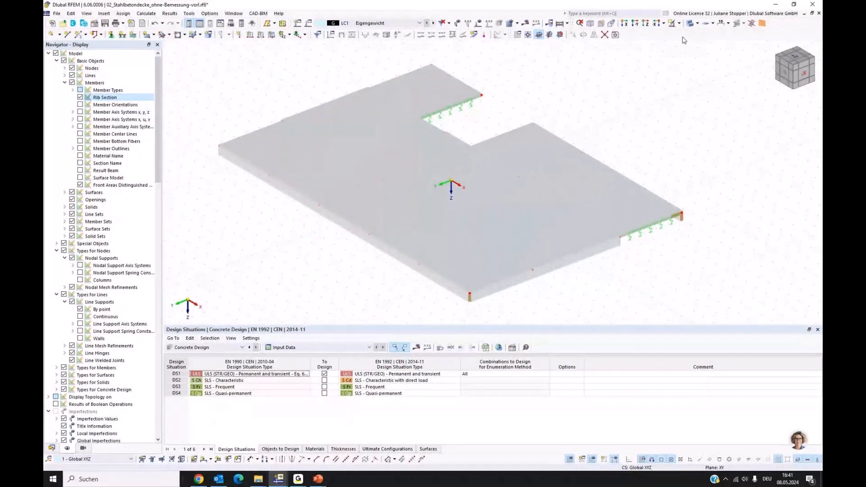
scroll(242, 151, up, 5)
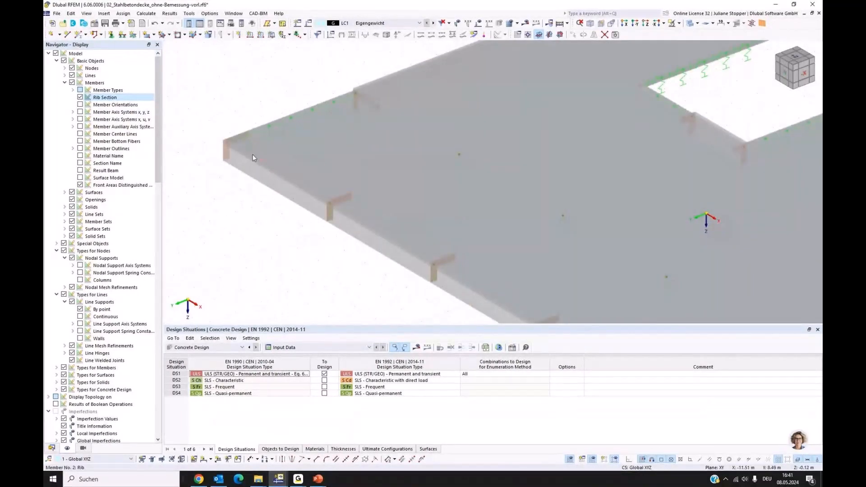
scroll(321, 182, down, 1)
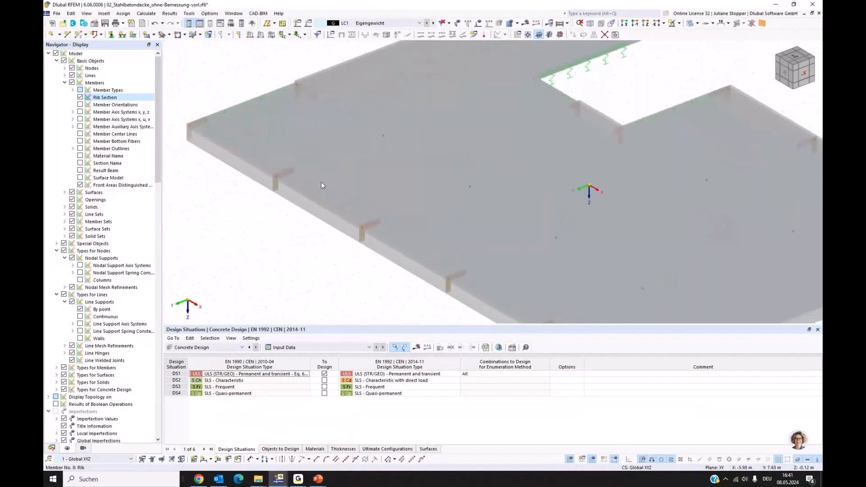
middle_drag(320, 78, 278, 117)
key(F7)
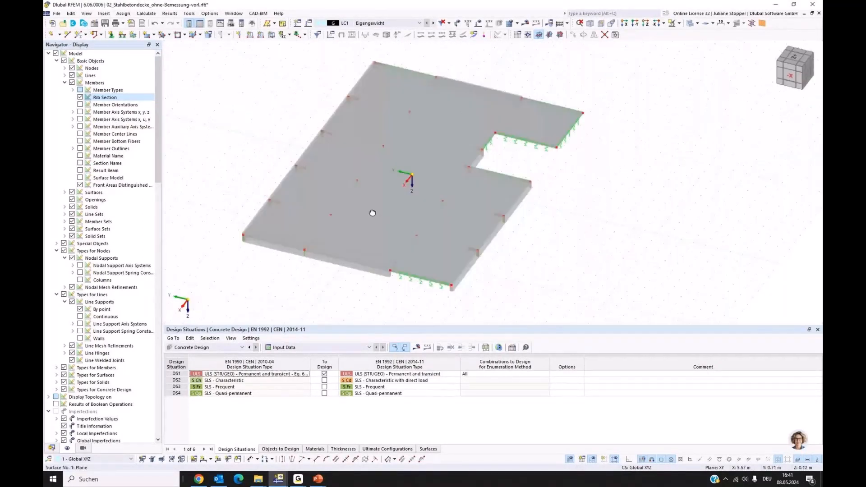
ctrl+middle_drag(371, 210, 379, 192)
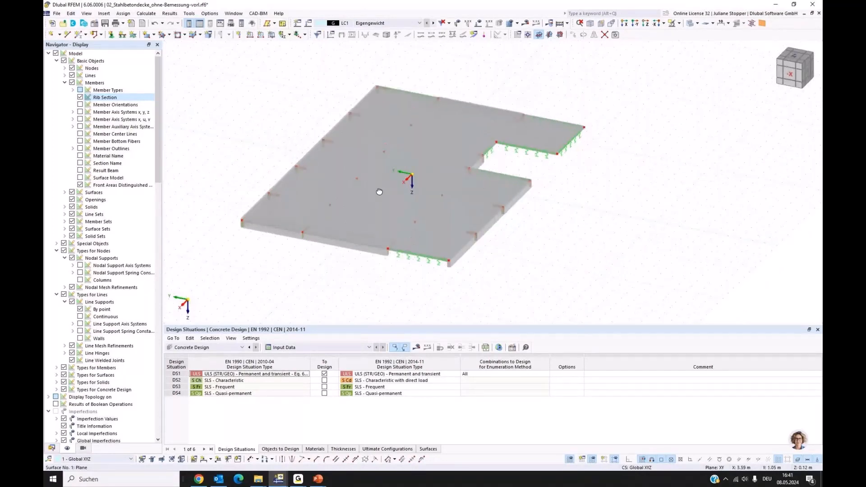
key(F7)
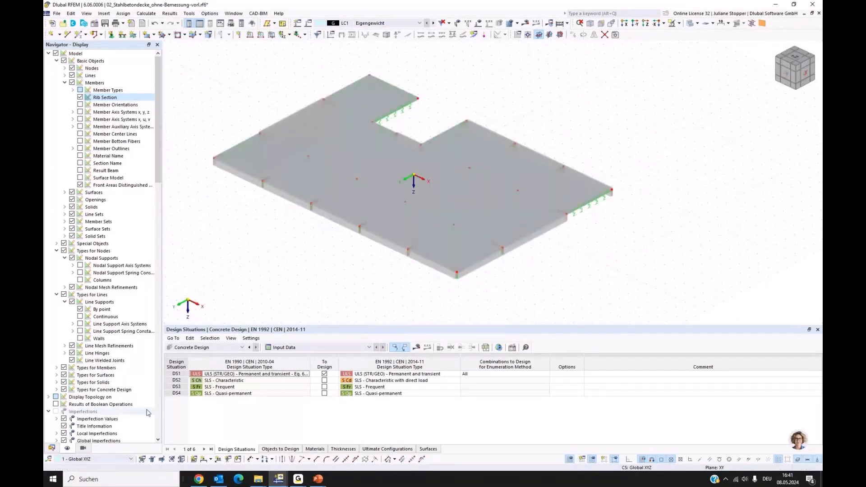
Open the properties of slab surface No. 1 and review its main settings, concrete cover and reinforcement directions
click(52, 448)
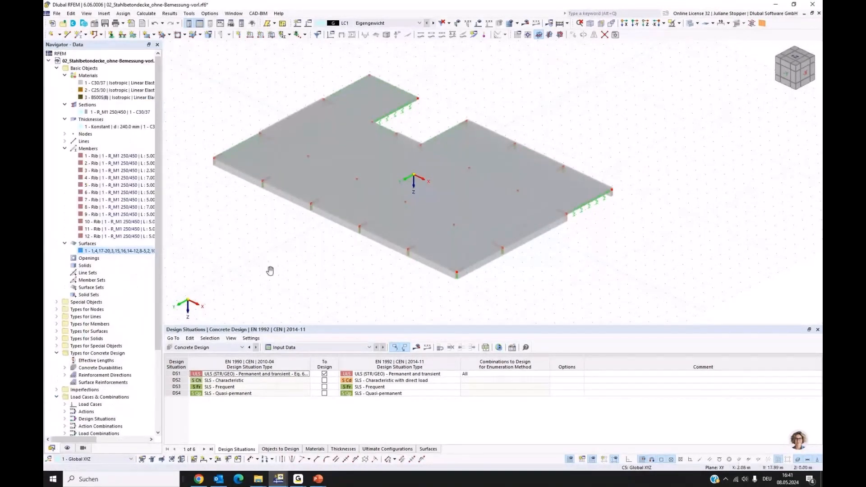
ctrl+middle_drag(270, 270, 327, 256)
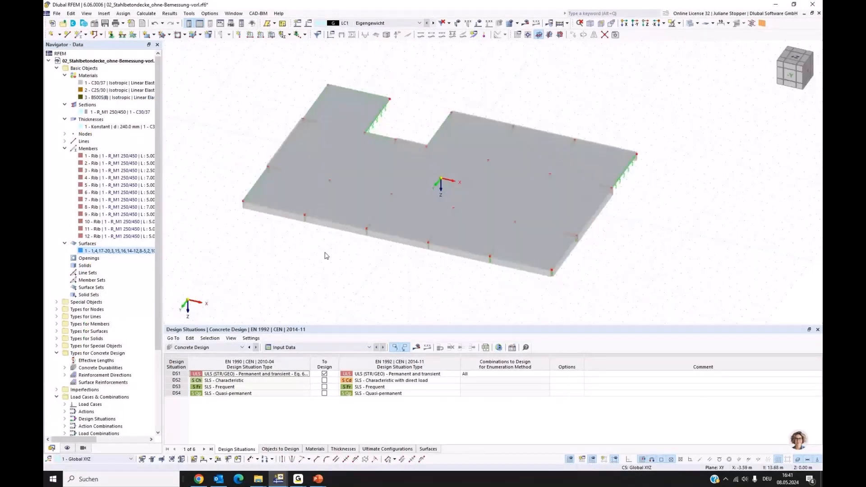
double_click(282, 190)
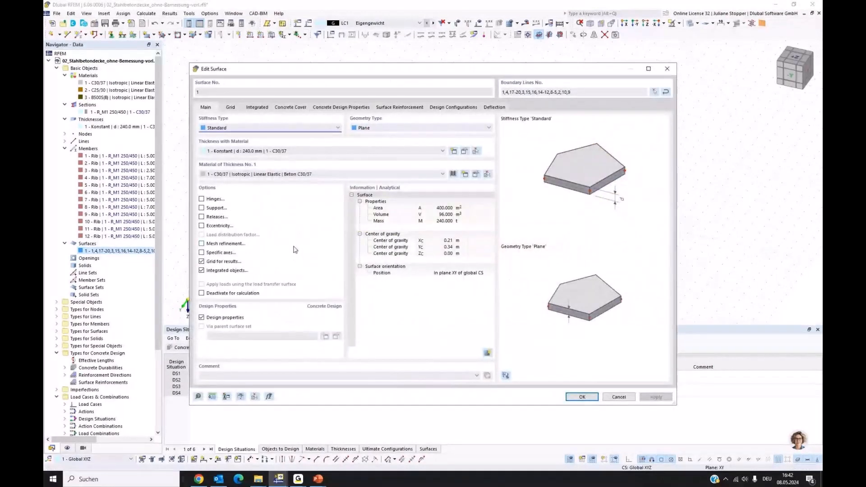
drag(275, 75, 396, 103)
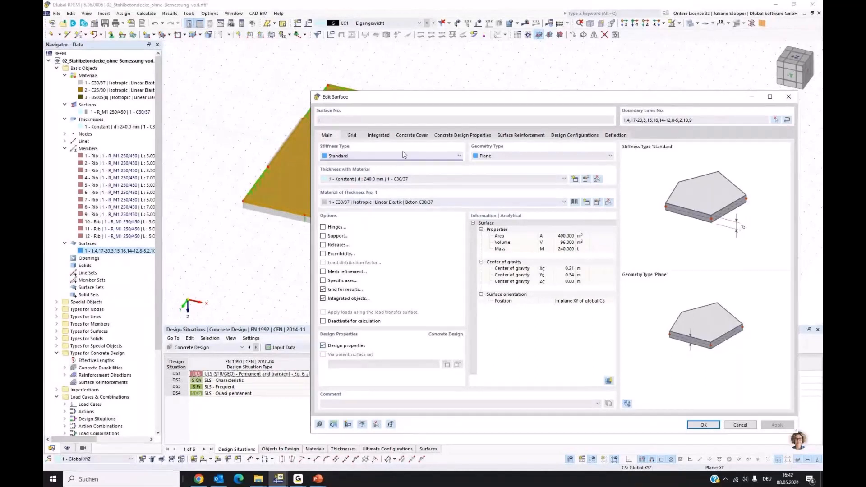
click(411, 135)
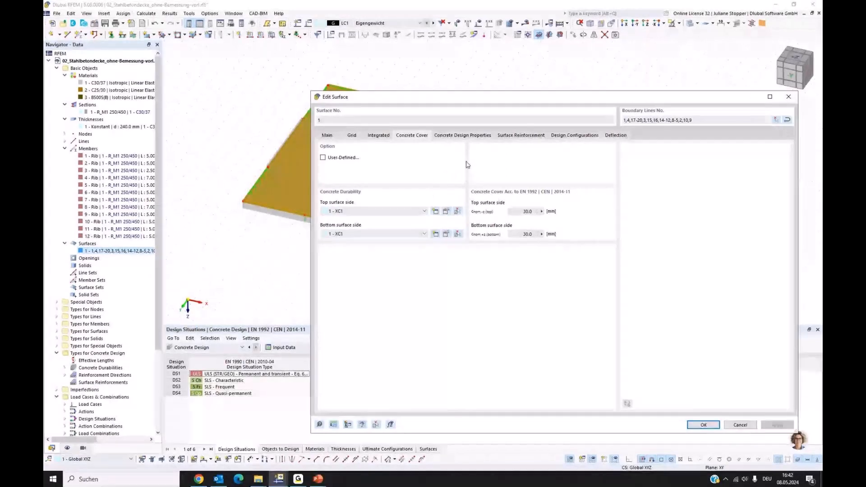
click(456, 136)
drag(504, 103, 462, 92)
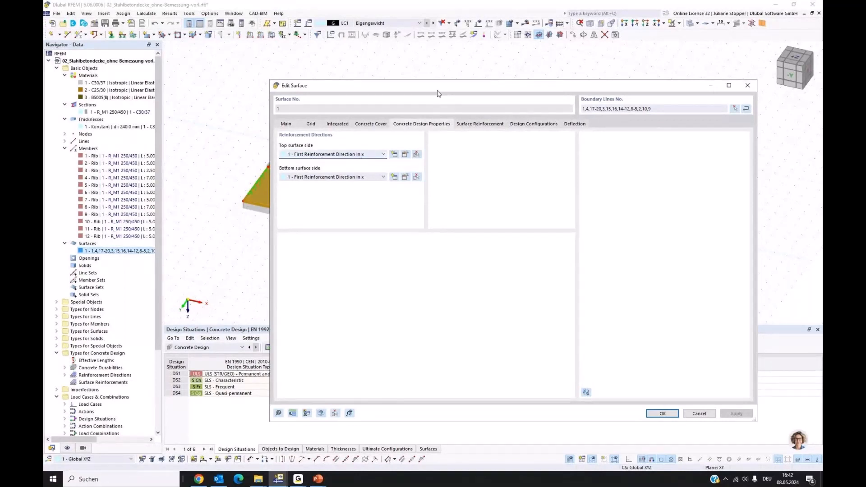
Start a new surface reinforcement in the surface reinforcement list of slab surface No. 1
drag(440, 85, 424, 230)
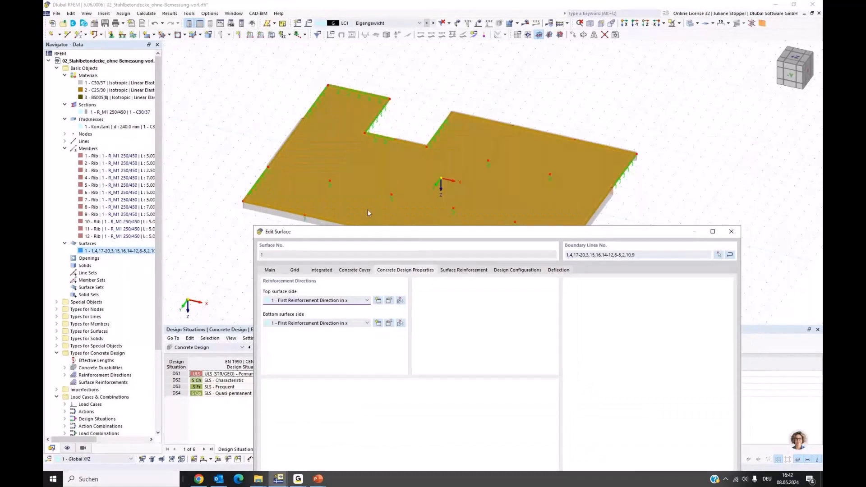
drag(418, 232, 429, 153)
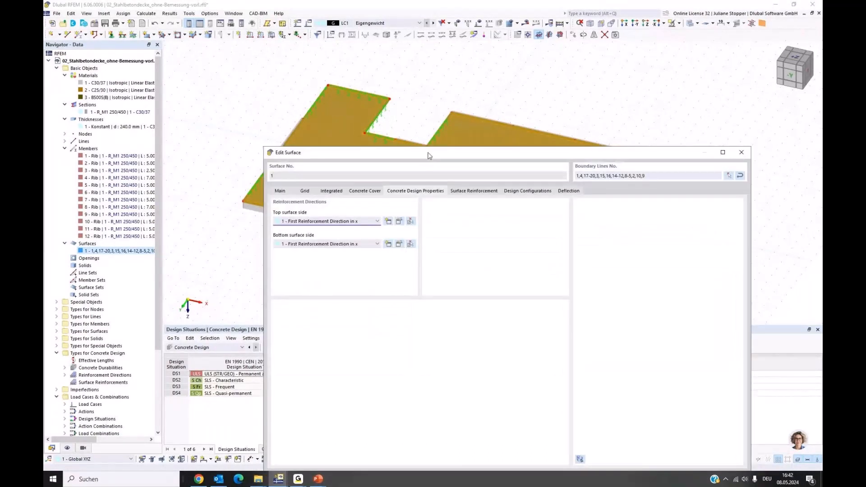
click(477, 191)
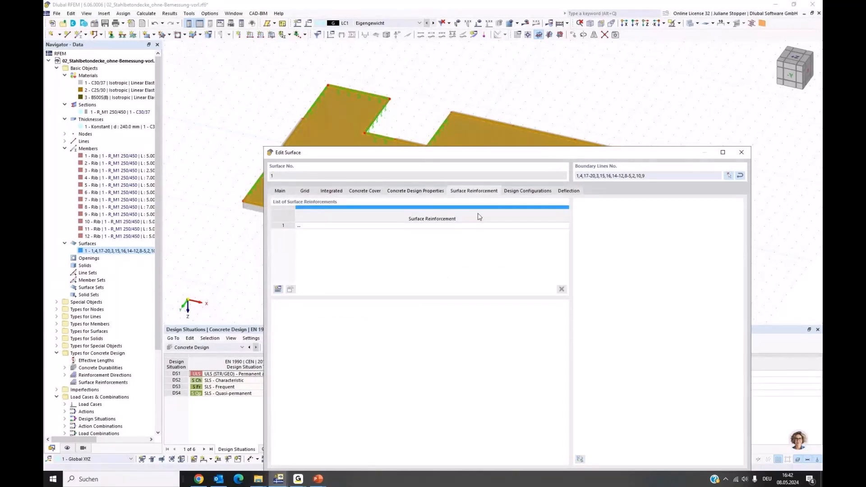
drag(488, 158, 485, 76)
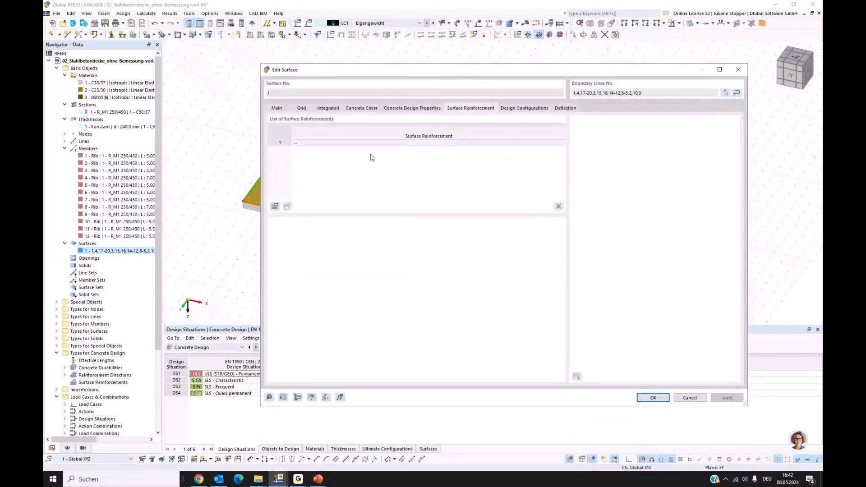
right_click(304, 145)
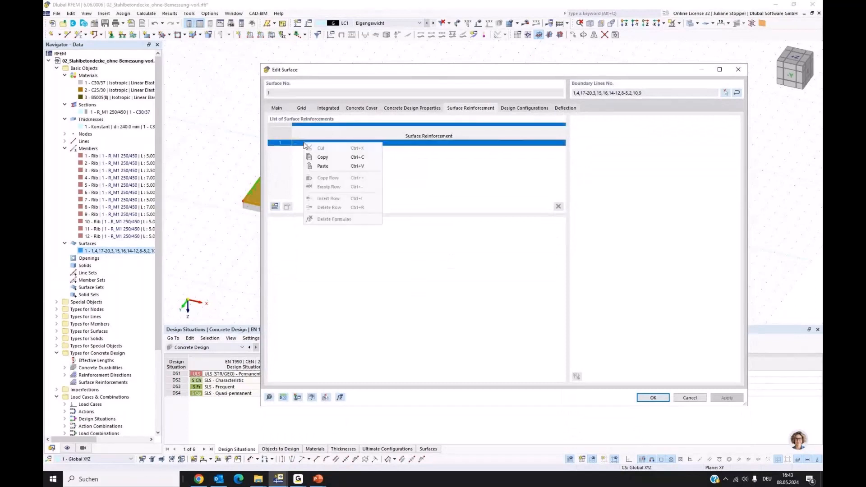
click(297, 144)
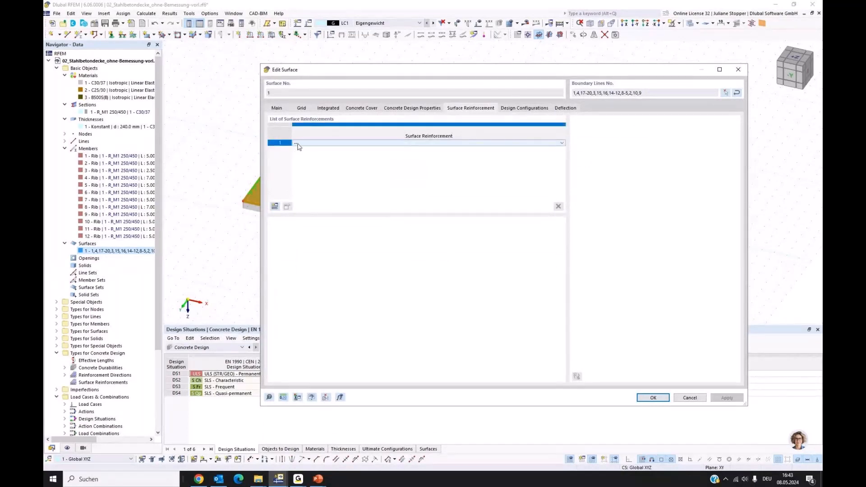
click(297, 146)
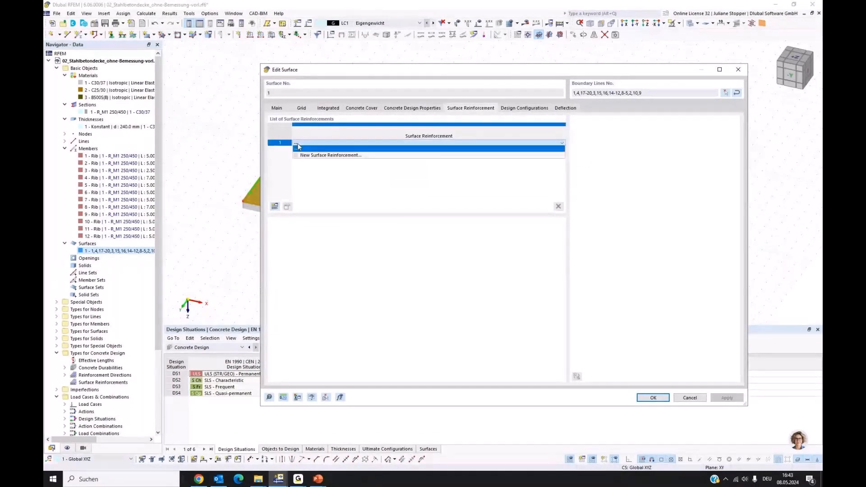
click(298, 146)
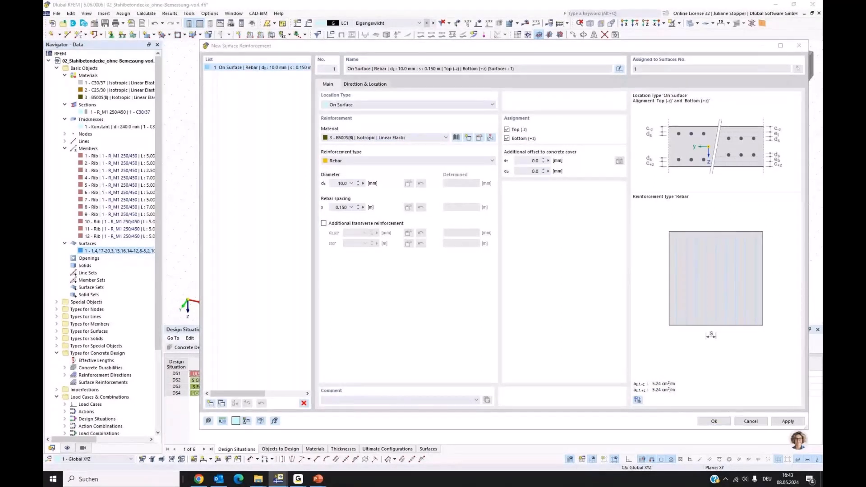
Set the new reinforcement's location type to On Surface and its rebar diameter to 8 mm
click(363, 106)
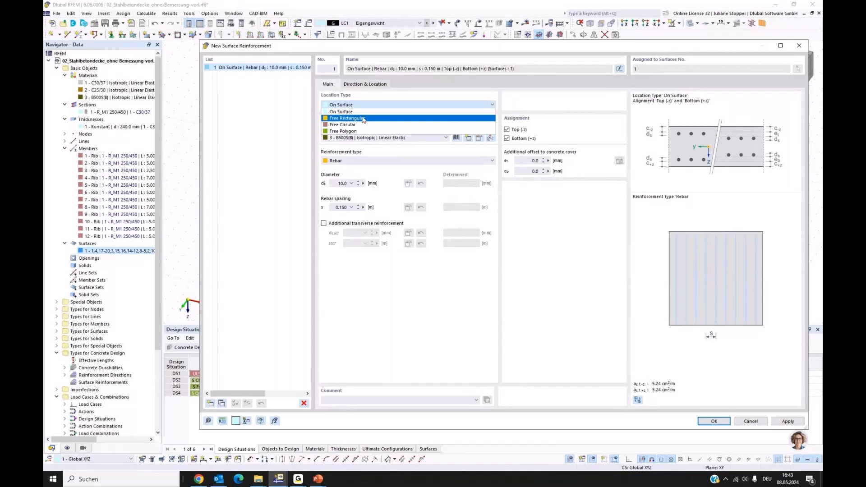
click(355, 112)
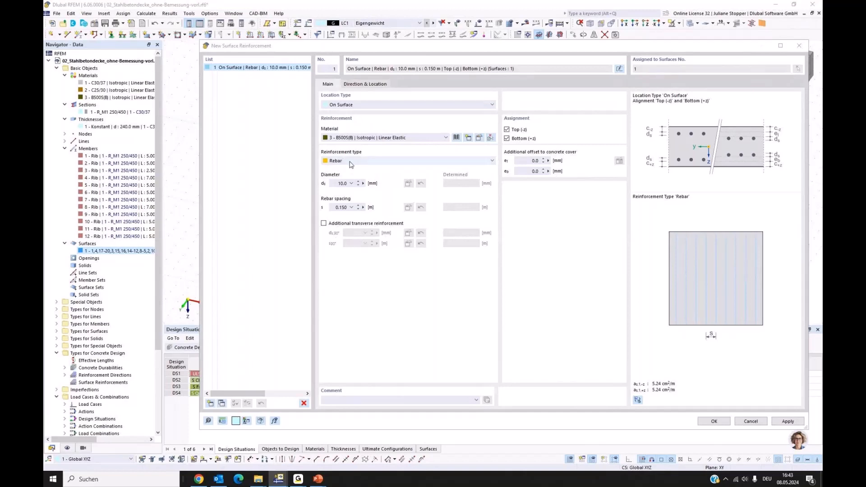
click(342, 183)
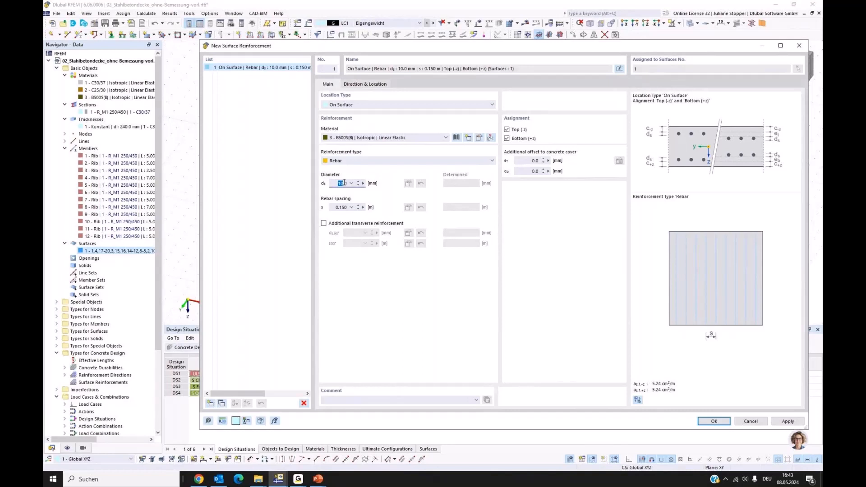
text(8)
click(344, 207)
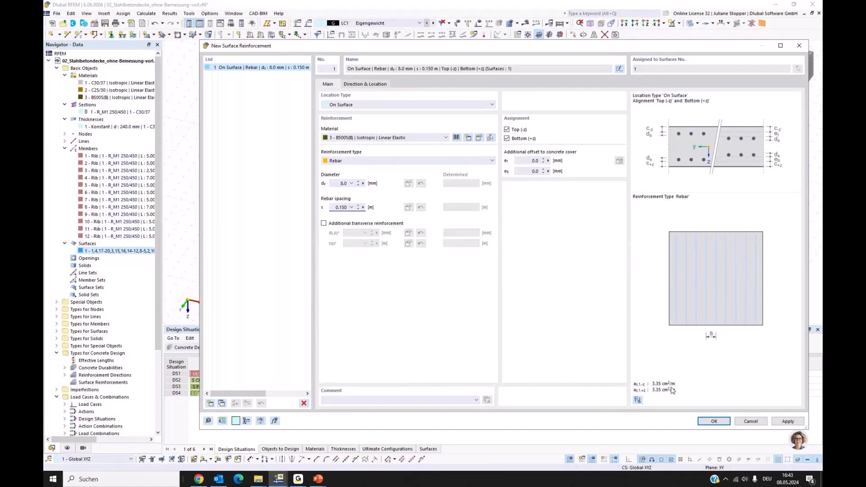
Enable additional transverse reinforcement and set its diameter to 8 mm
click(323, 224)
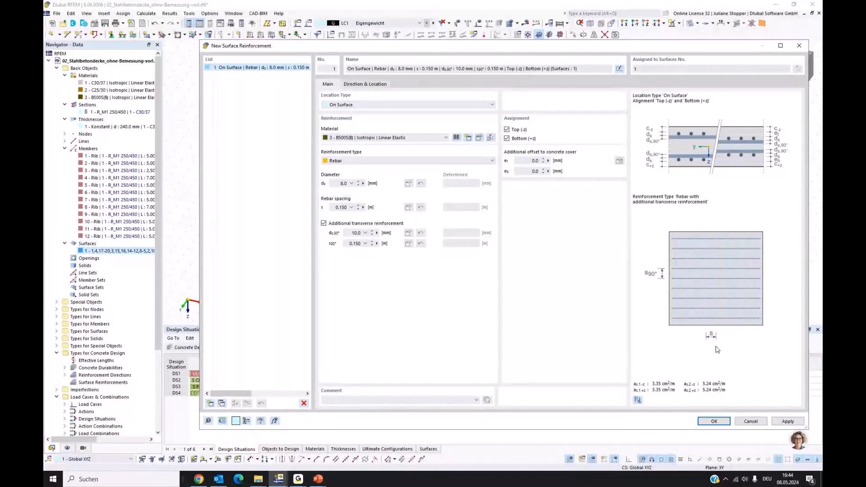
click(354, 233)
double_click(354, 233)
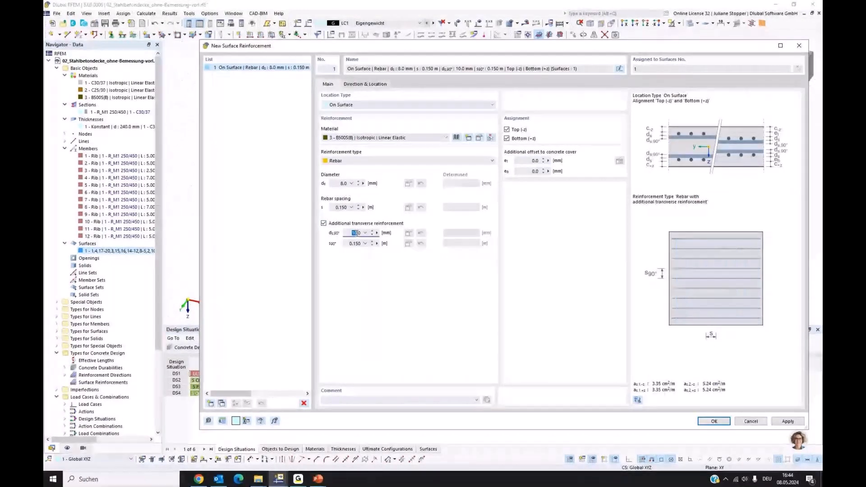
text(8)
key(Tab)
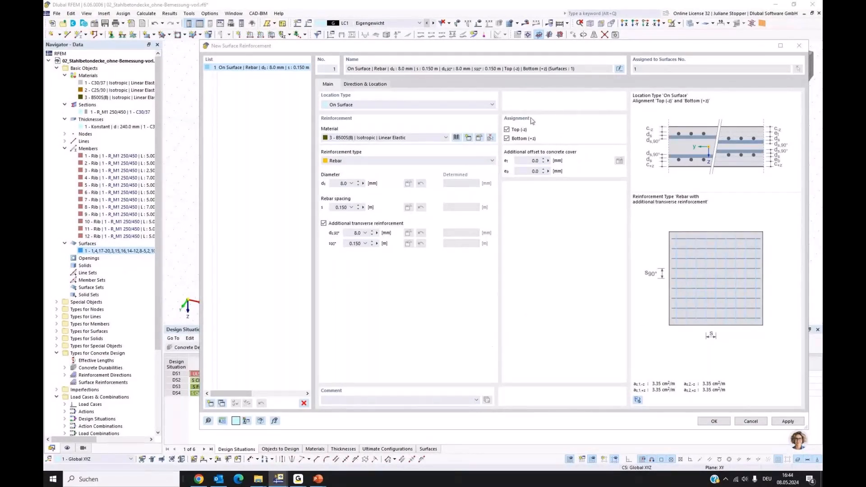
Assign the 8 mm reinforcement to the Top (-z) side only and apply it
click(507, 130)
click(507, 130)
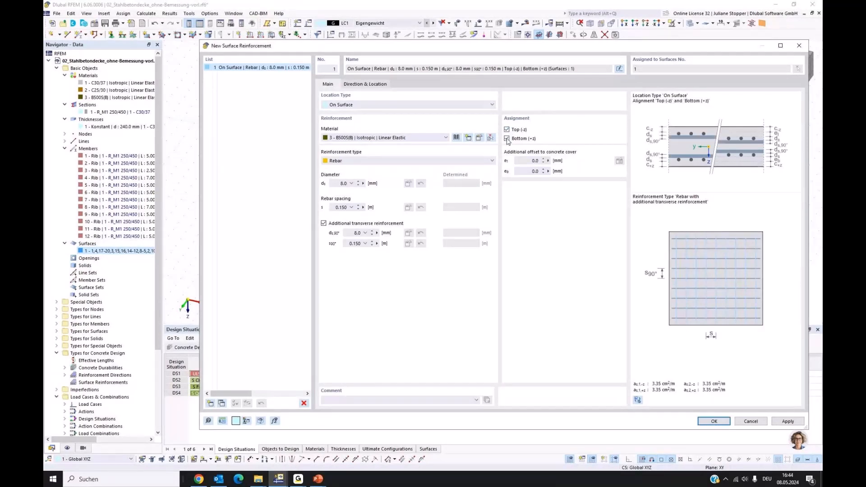
click(507, 139)
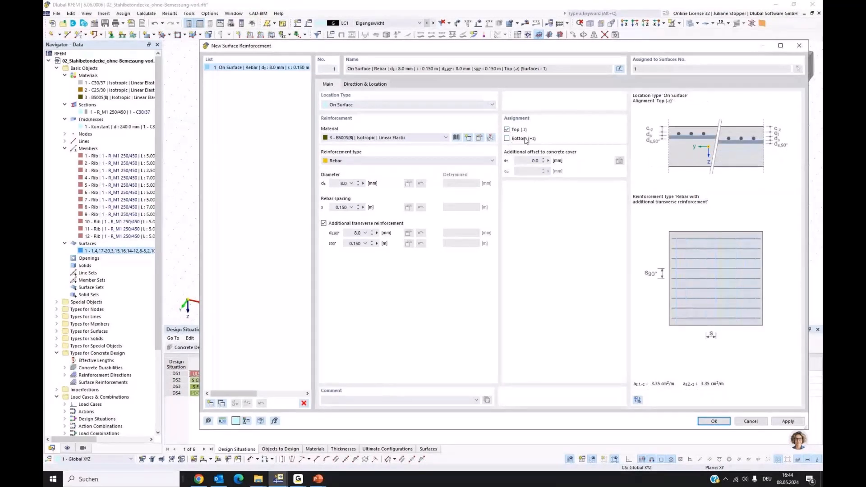
click(774, 422)
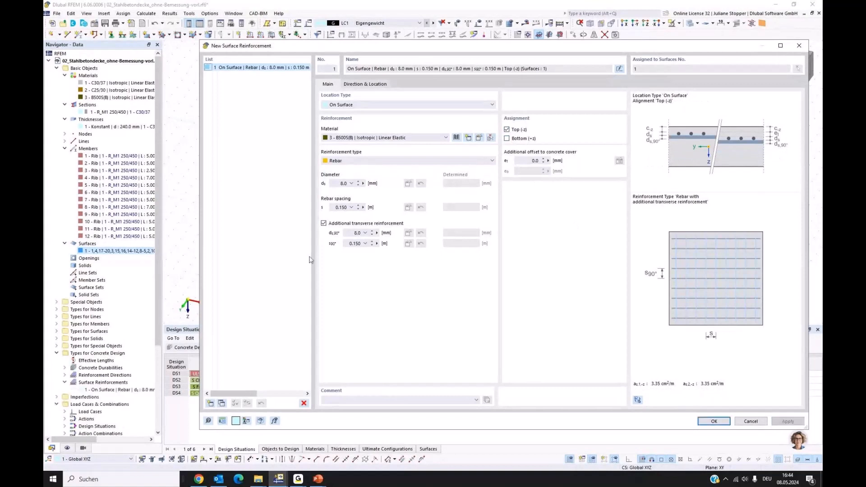
Copy the top reinforcement and assign the copy to the Bottom (+z) side only
click(222, 404)
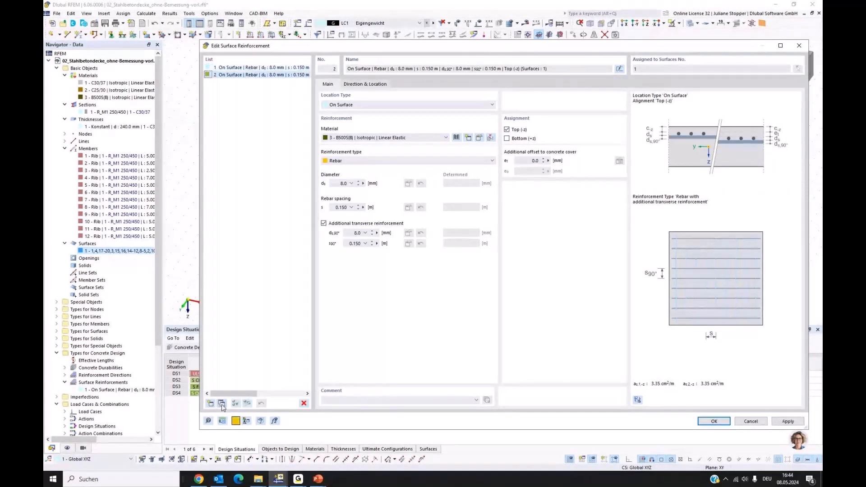
click(507, 130)
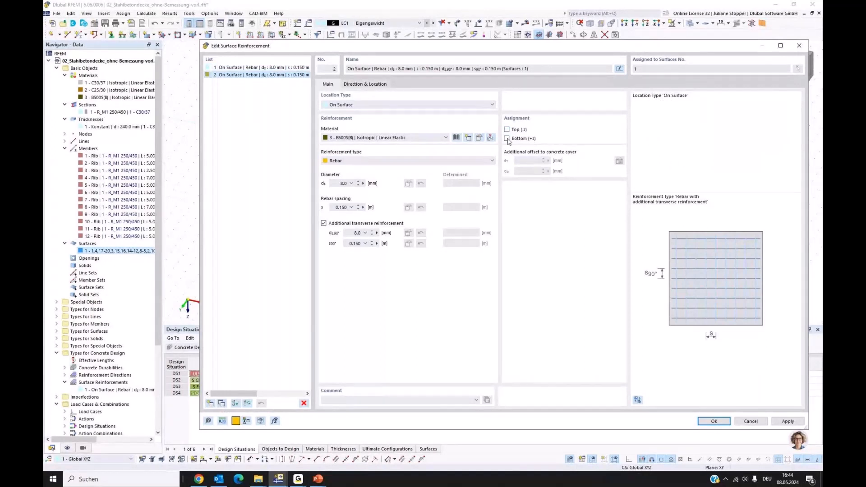
click(507, 139)
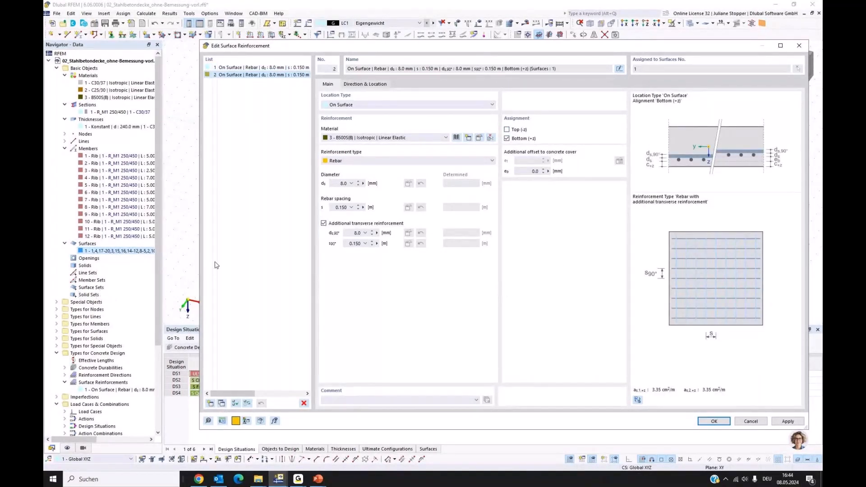
Set the bottom reinforcement's rebar and transverse diameters to 10 mm each and accept the surface reinforcements
click(344, 184)
text(10)
click(354, 233)
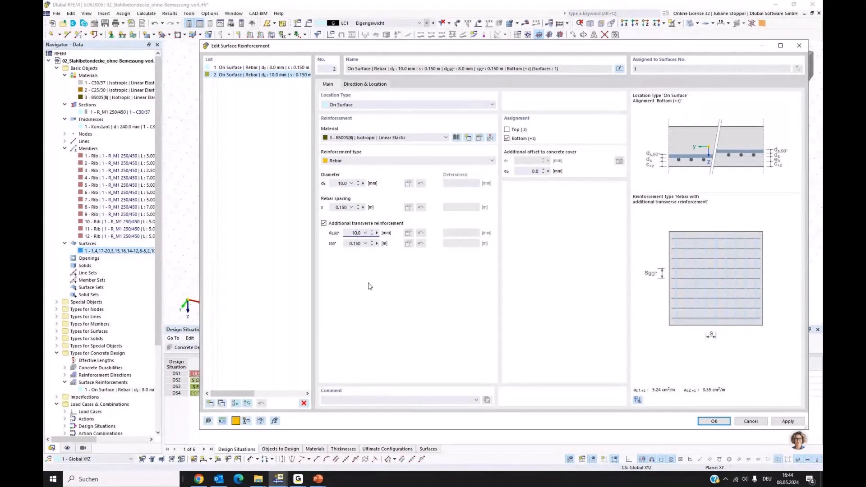
click(354, 243)
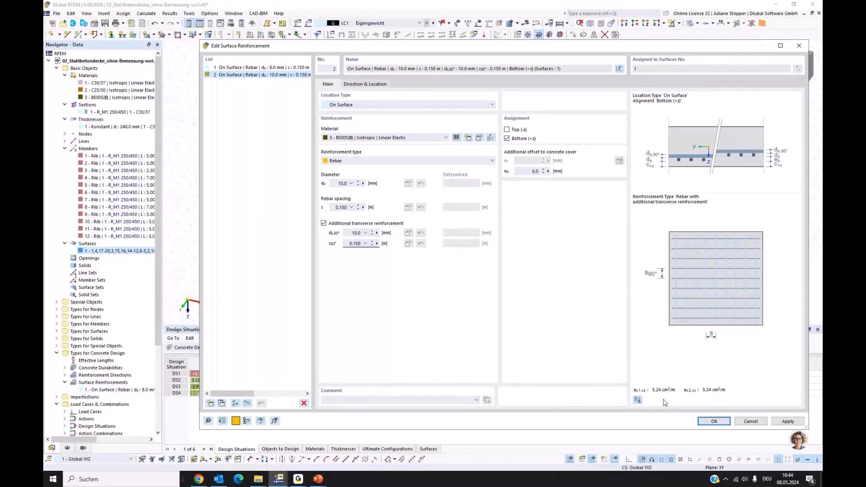
click(712, 423)
List the 8 mm top reinforcement first and the 10 mm bottom reinforcement second in the surface's reinforcement list
click(340, 145)
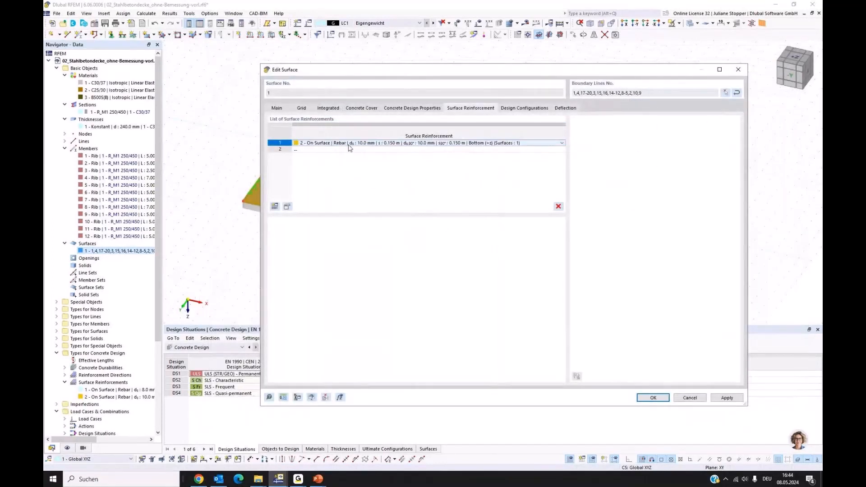
click(518, 142)
click(510, 150)
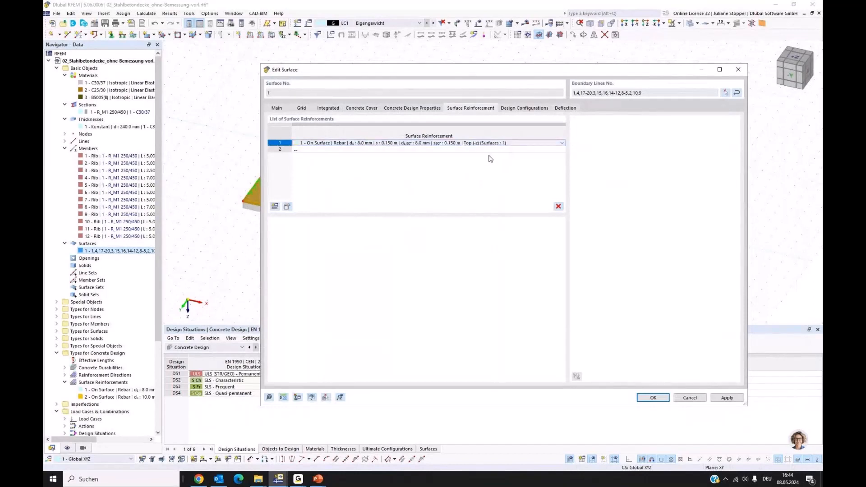
click(496, 149)
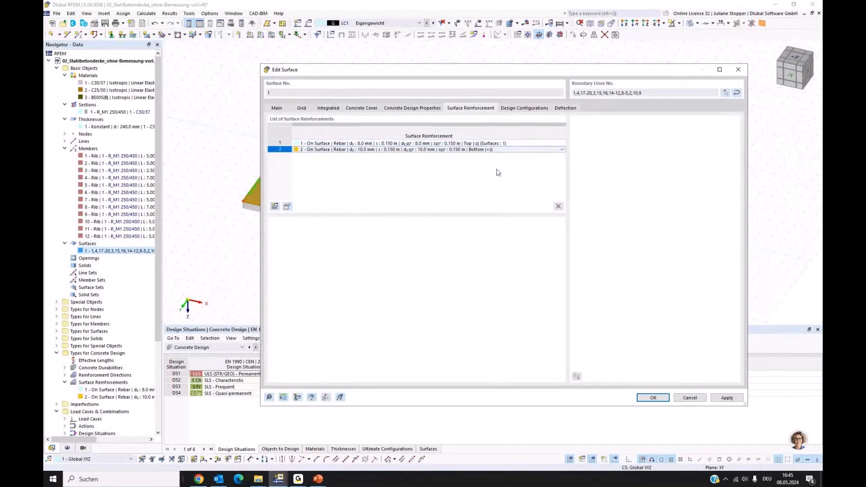
click(519, 150)
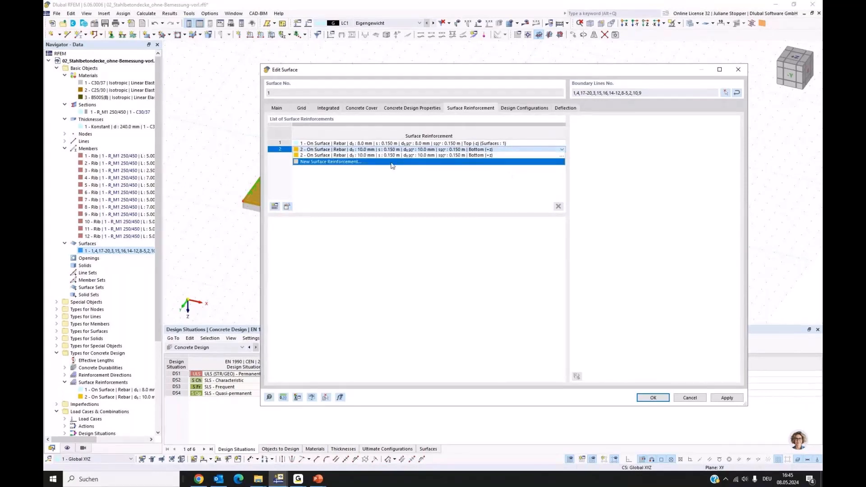
click(392, 155)
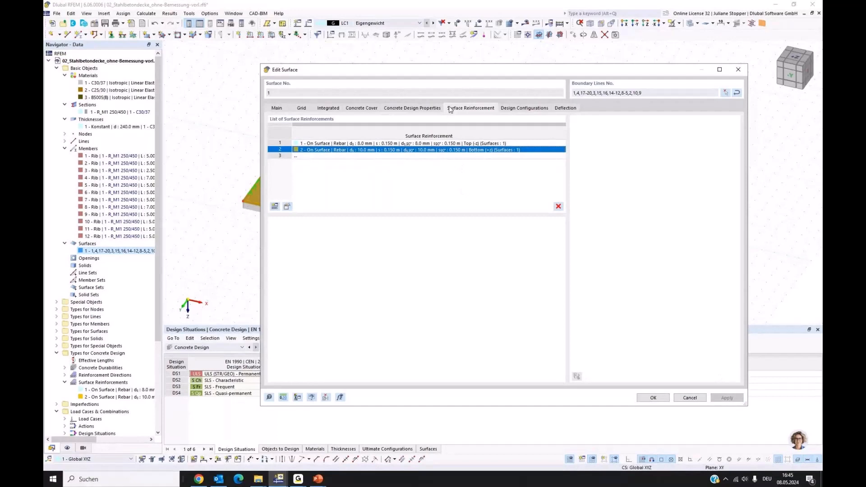
Review the parameters of the surface's Default ultimate configuration, leave it unchanged, and accept the surface edits
click(524, 108)
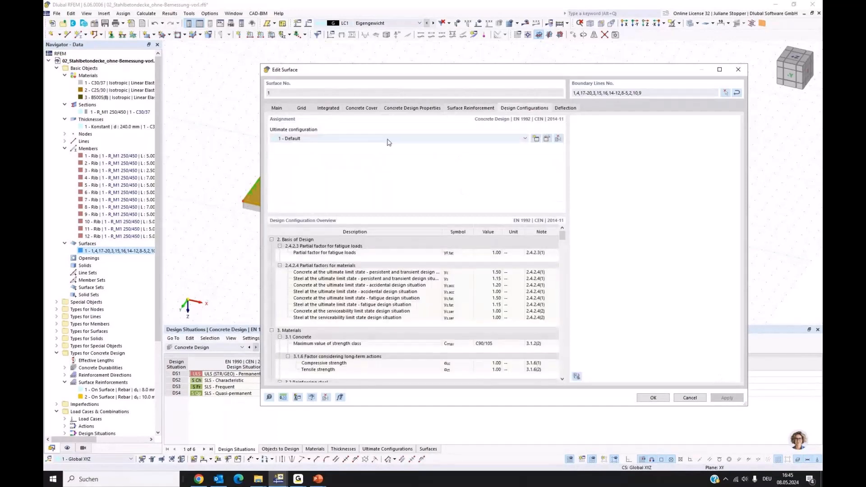
click(547, 139)
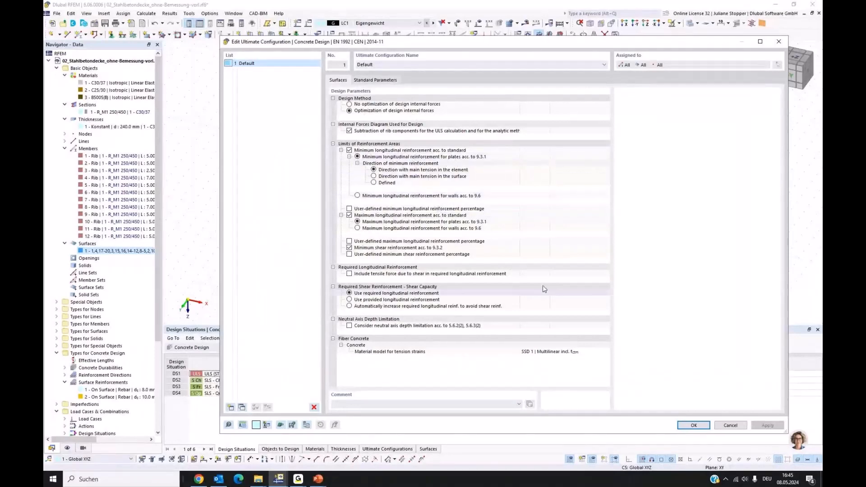
click(730, 425)
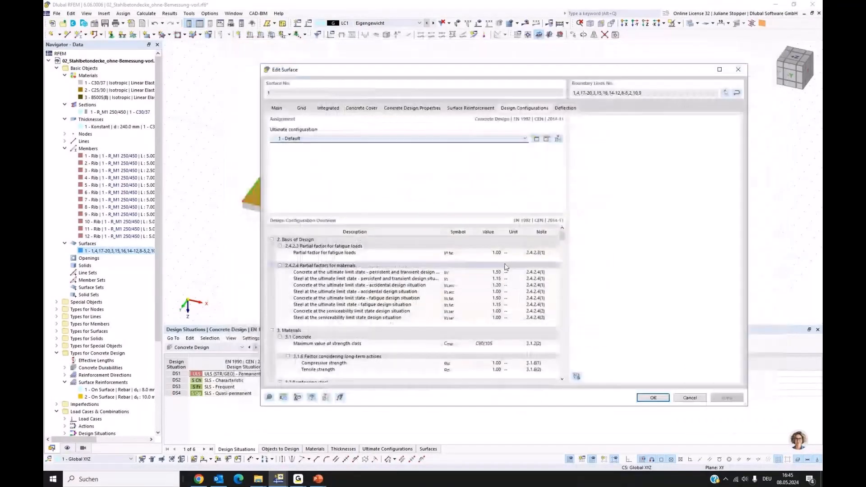
click(653, 398)
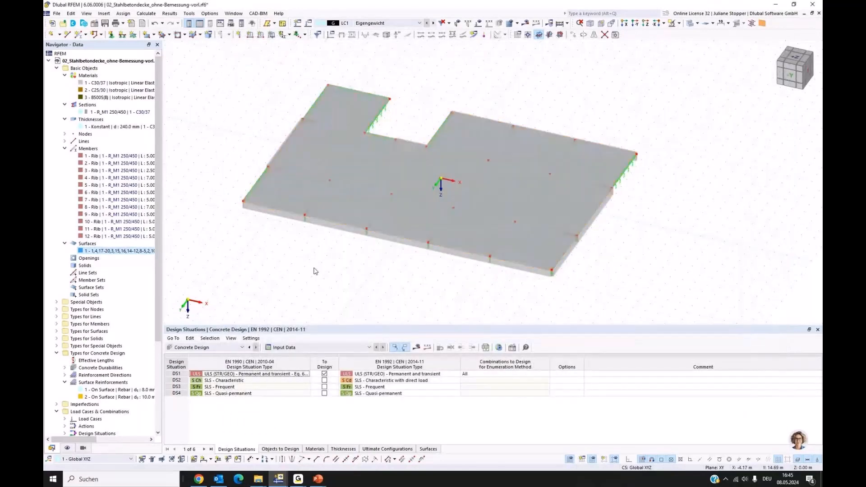
Display the slab's longitudinal on-surface reinforcement and show the model in transparent mode
click(67, 448)
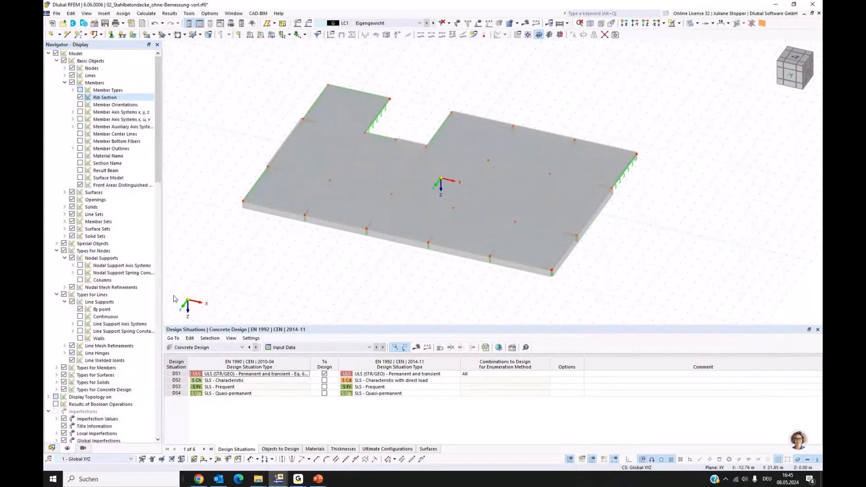
scroll(83, 324, down, 2)
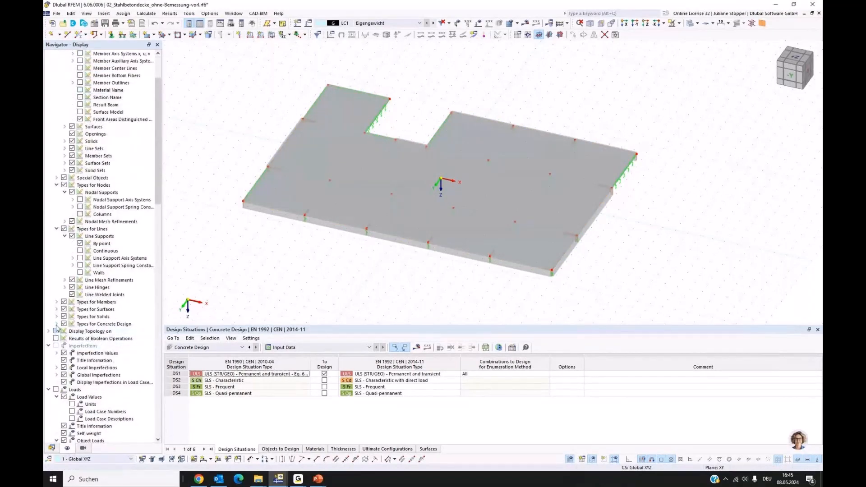
click(56, 325)
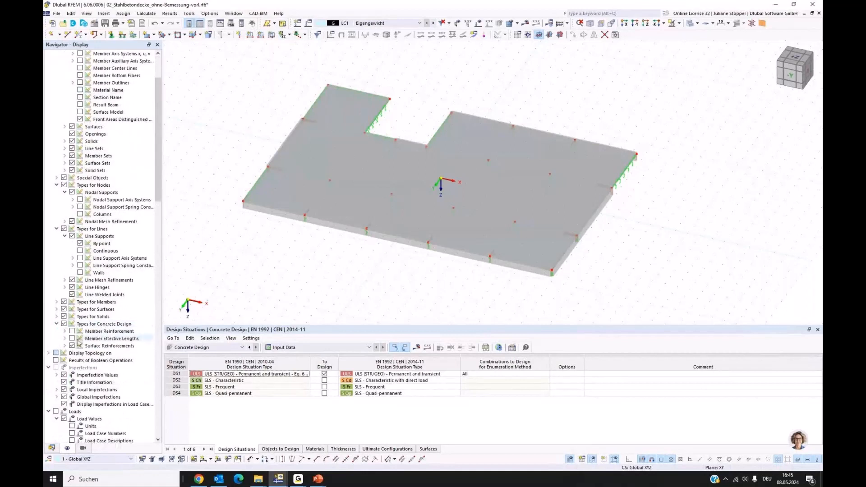
click(64, 346)
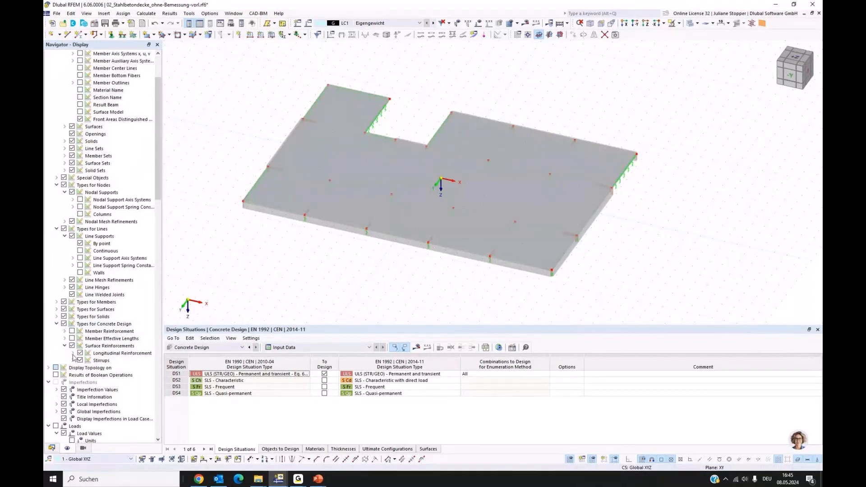
click(73, 353)
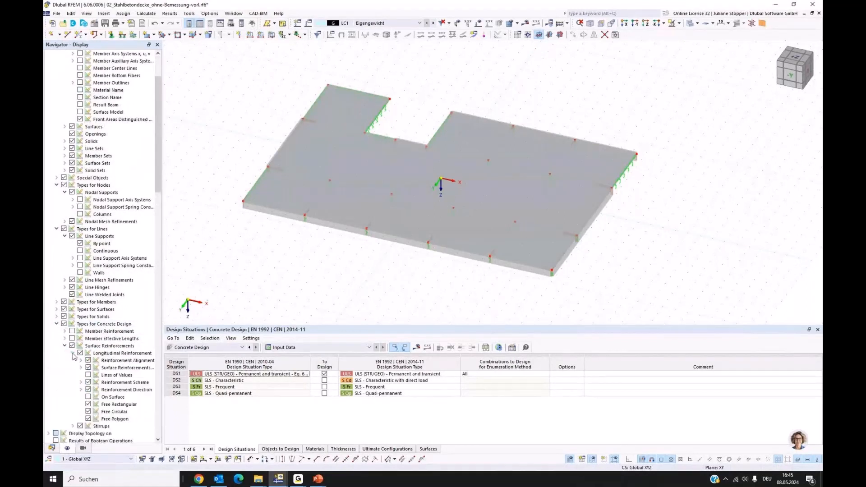
click(89, 397)
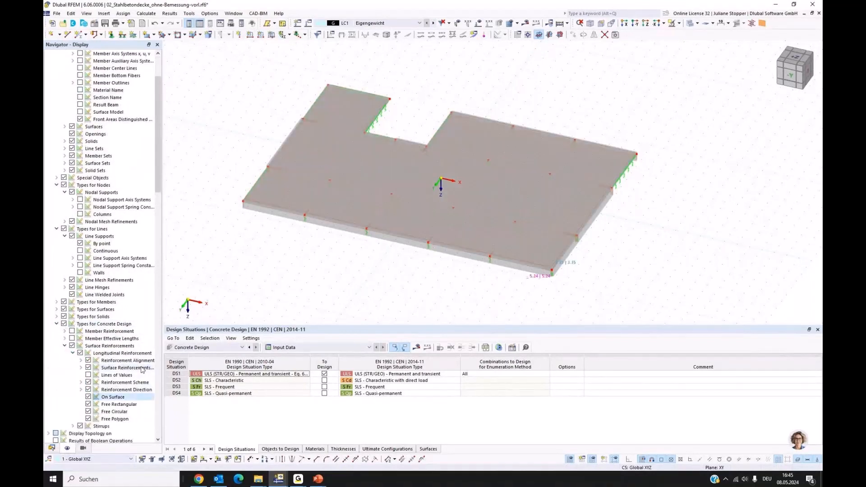
click(693, 25)
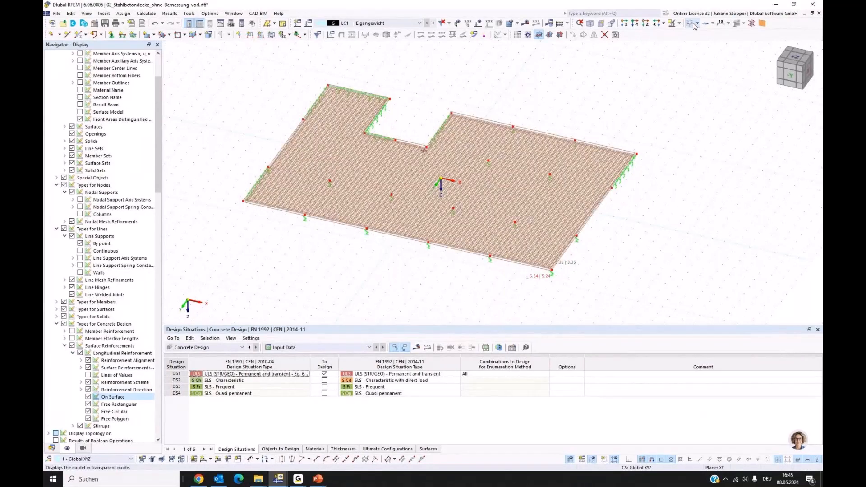
scroll(376, 194, up, 1)
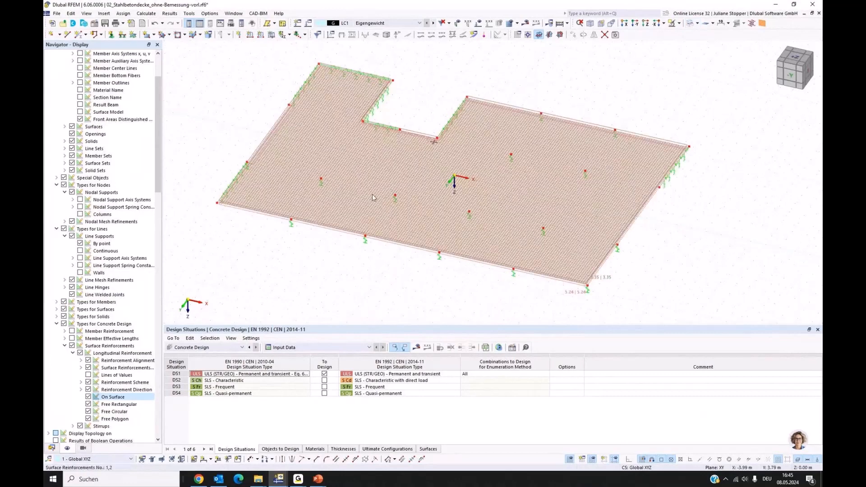
Display the model's loads for LC1 Eigengewicht and LC2 Nutzlast in turn
click(51, 449)
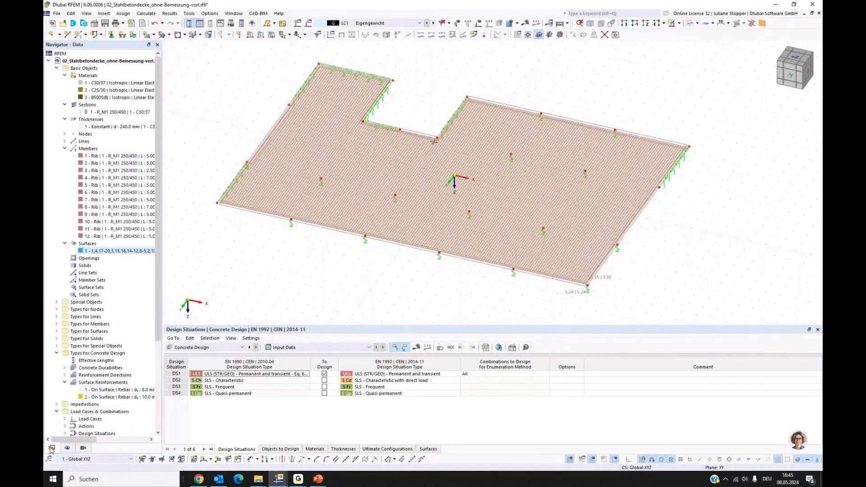
click(478, 23)
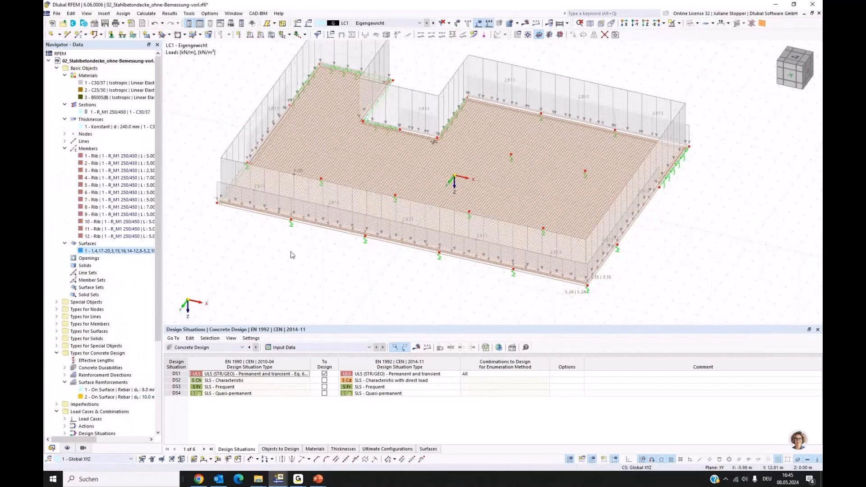
click(434, 23)
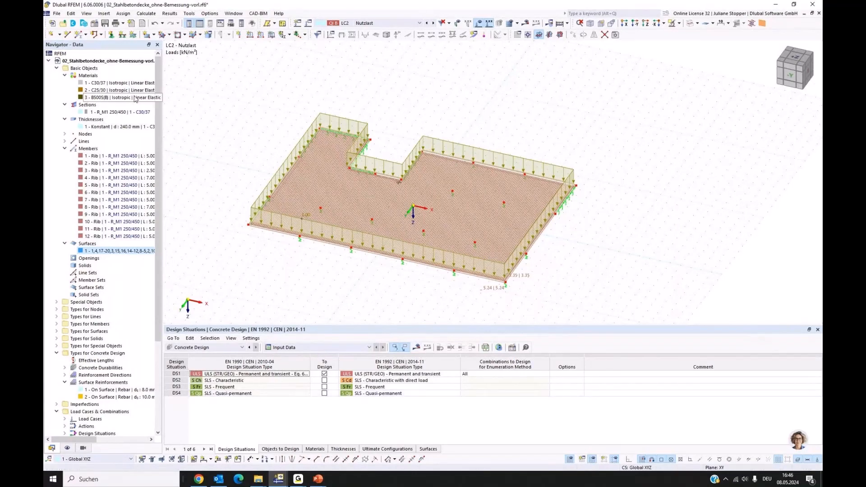
Review the global concrete design settings, including the configurations to calculate and analysis methods, and accept them unchanged
click(57, 68)
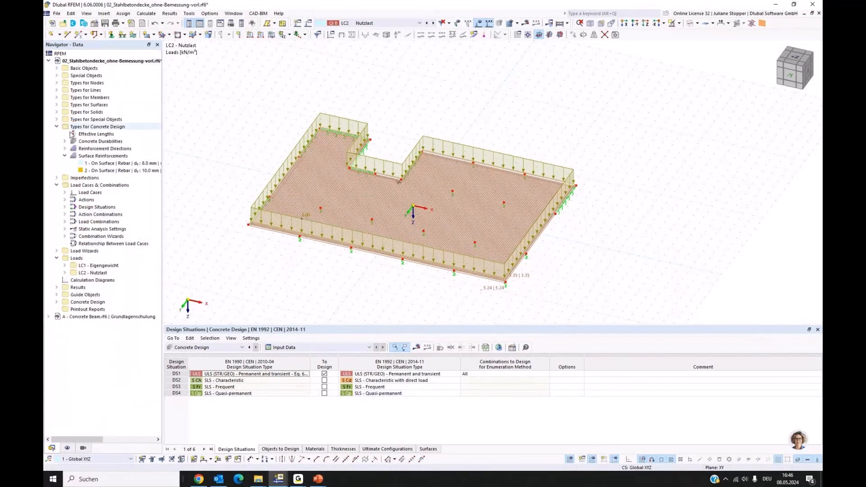
right_click(74, 304)
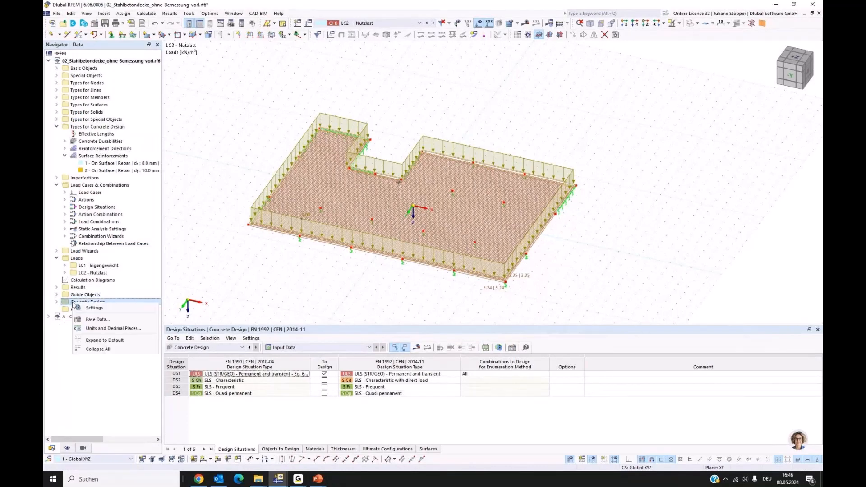
click(104, 310)
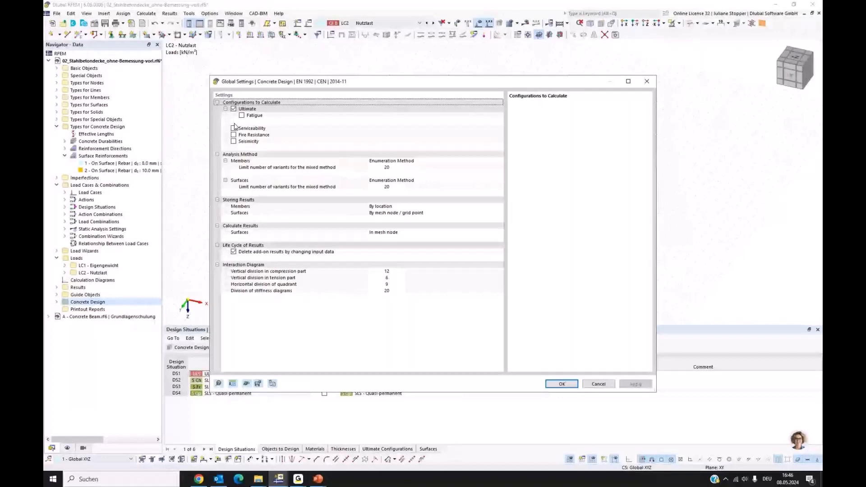
key(Return)
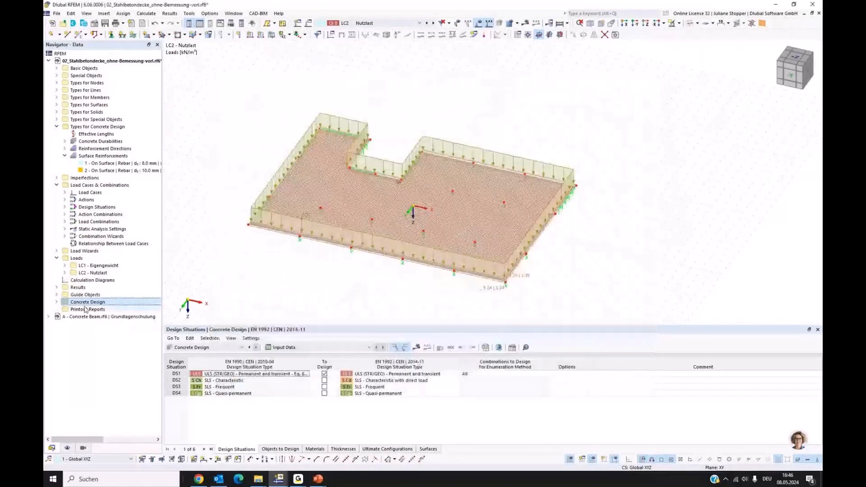
Check the objects selected for concrete design and calculate the design results
click(283, 450)
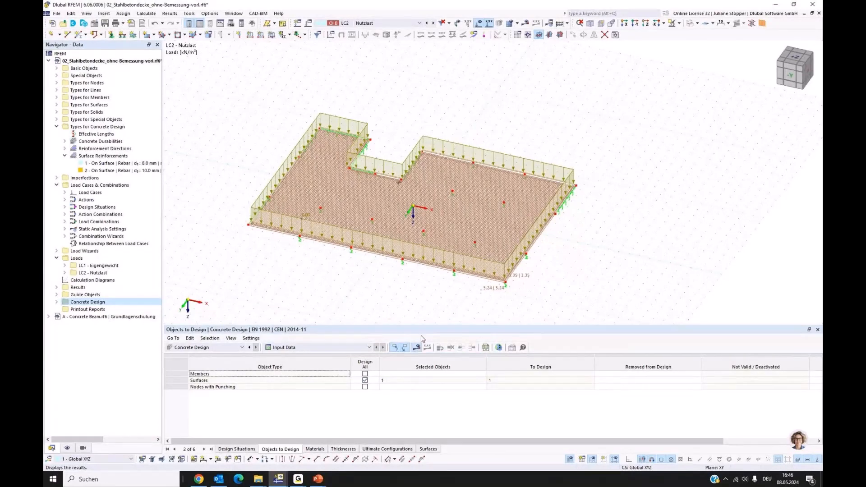
key(ctrl+F5)
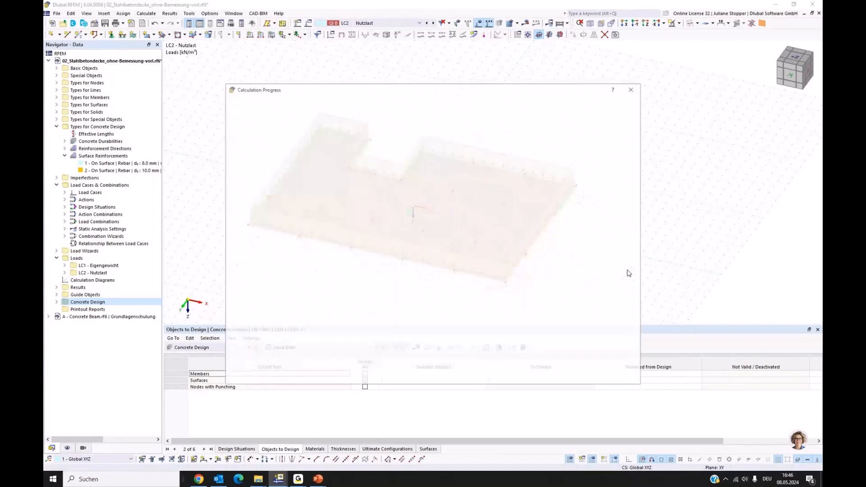
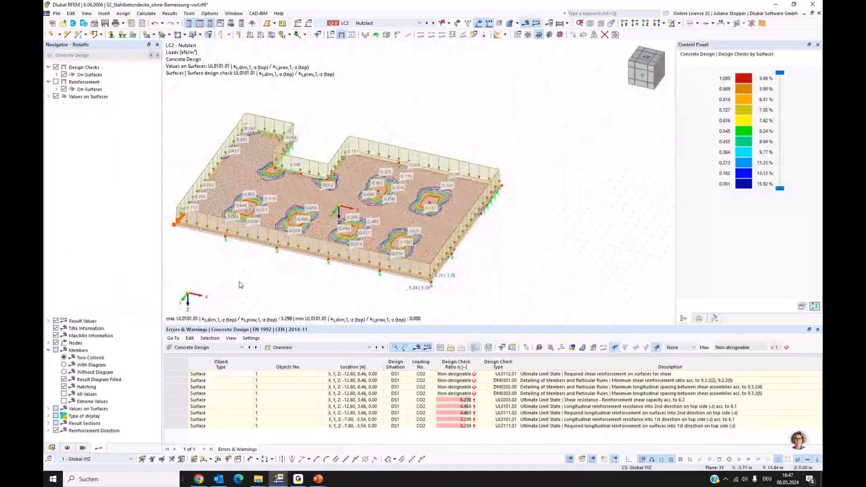
List the design ratios on surfaces by design situation and enlarge the results table
click(396, 376)
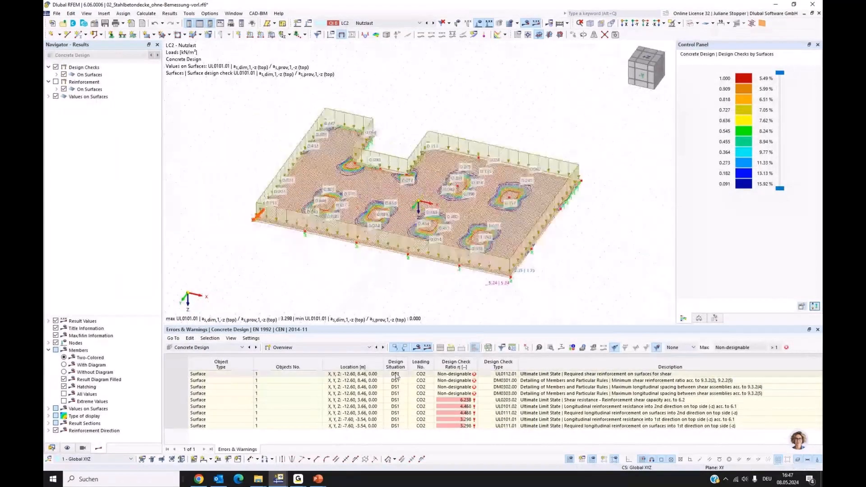
click(347, 348)
click(311, 383)
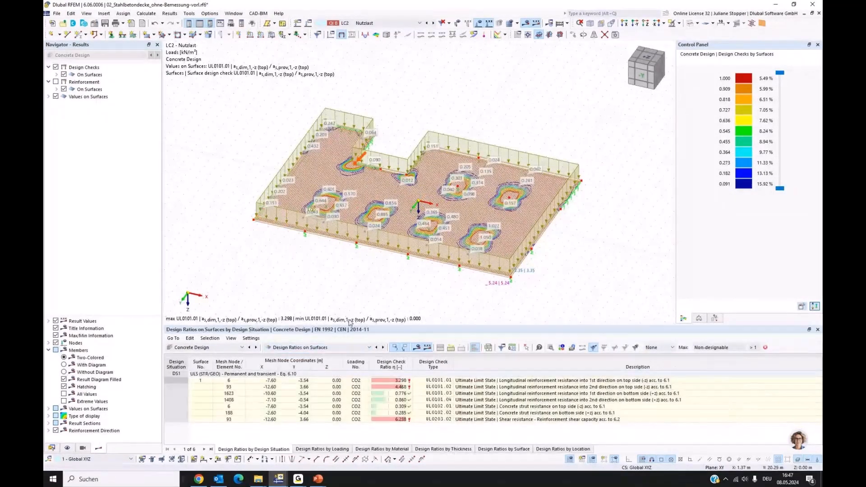
drag(350, 324, 348, 301)
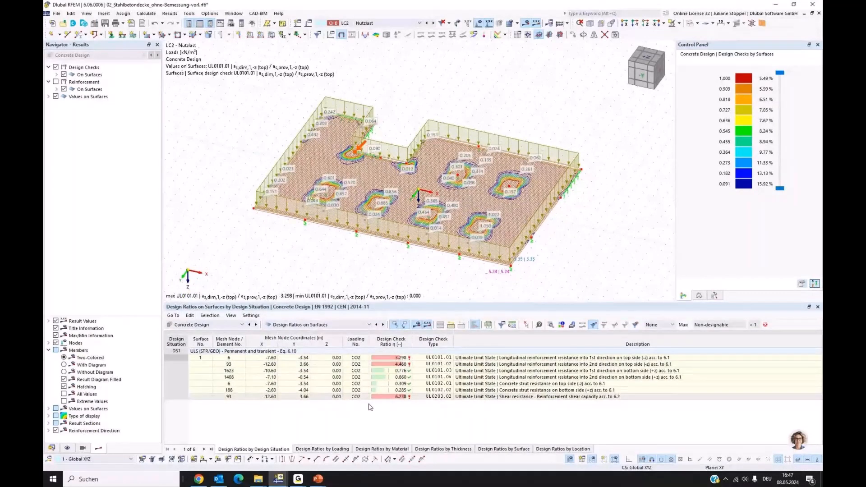
Hide the concrete design types, including the surface reinforcement, and the loads in the model view
click(67, 448)
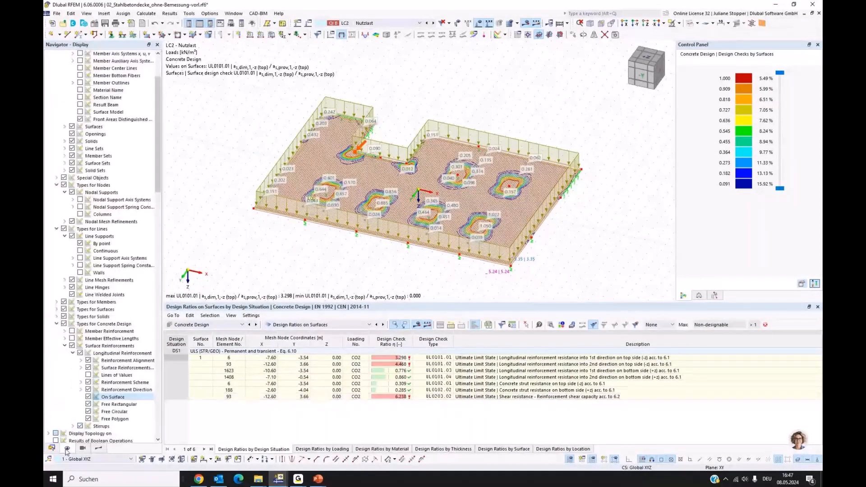
click(63, 326)
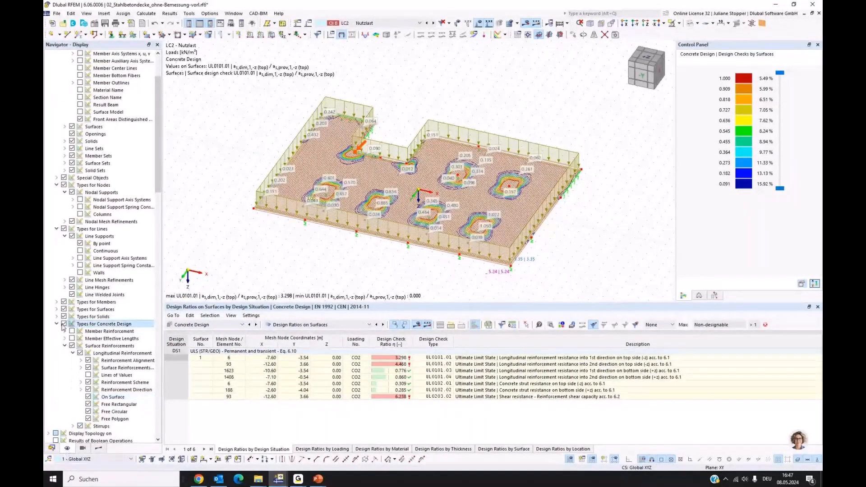
click(64, 324)
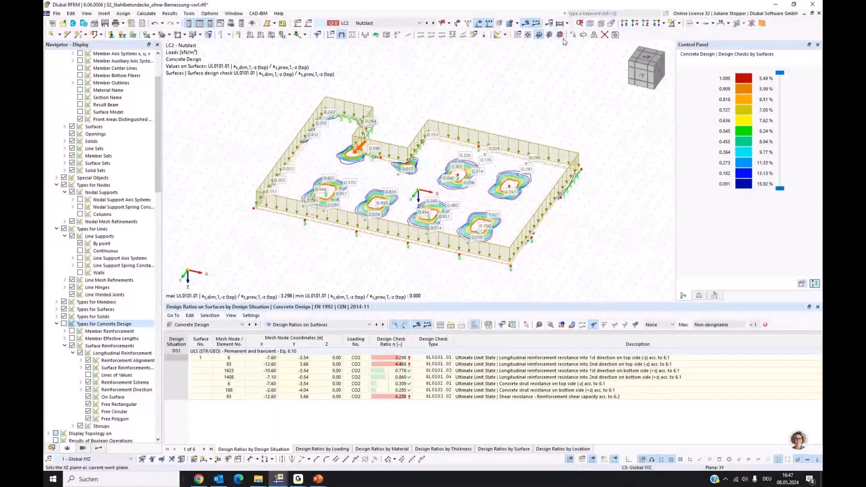
click(479, 25)
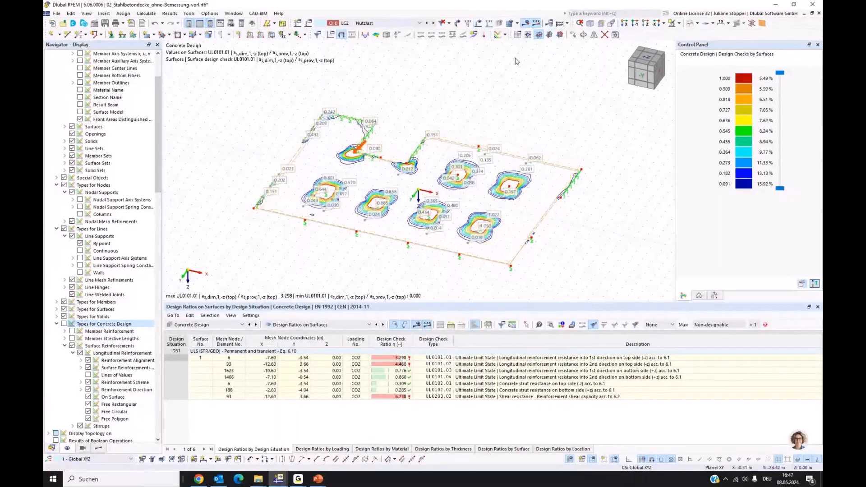
Show the surface design check results in plan view as isobands, without the values on surfaces
click(645, 23)
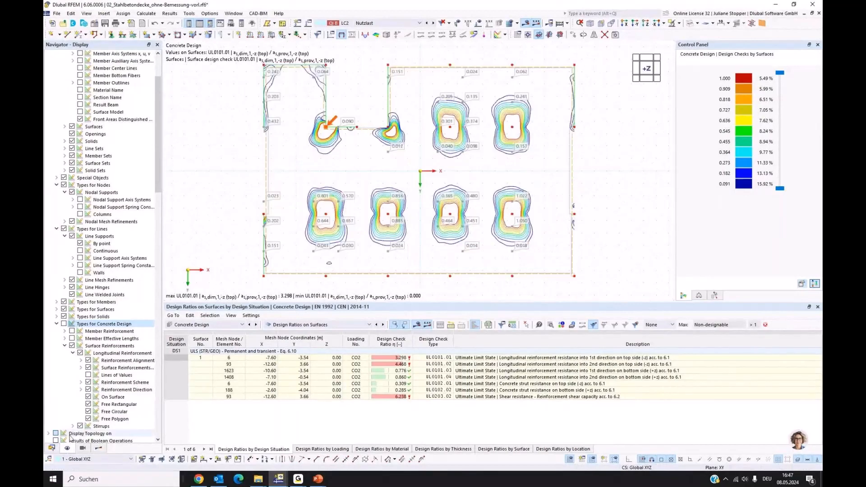
click(99, 448)
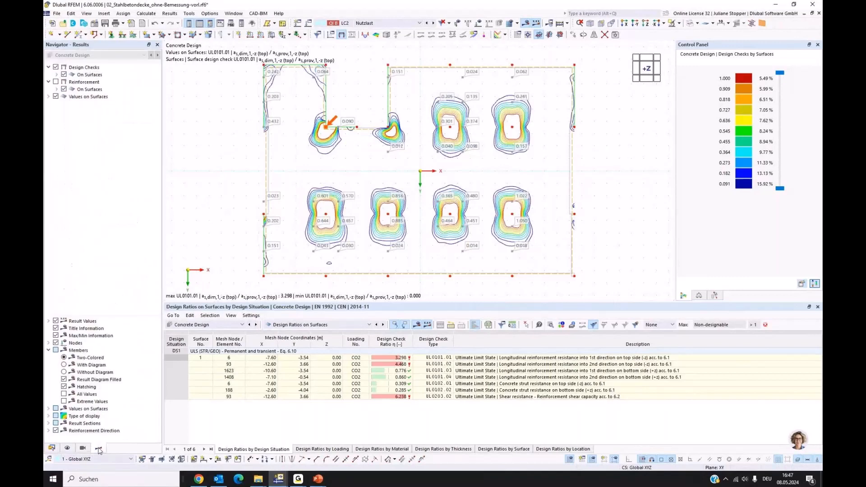
click(49, 416)
click(64, 423)
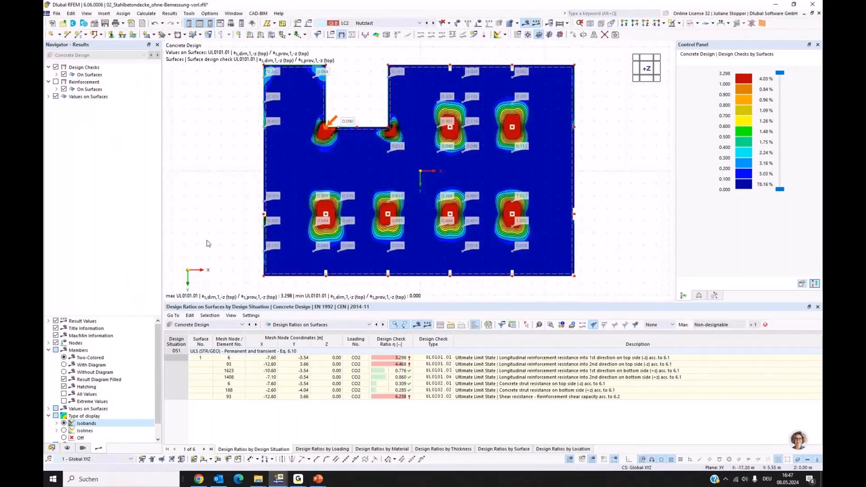
click(55, 97)
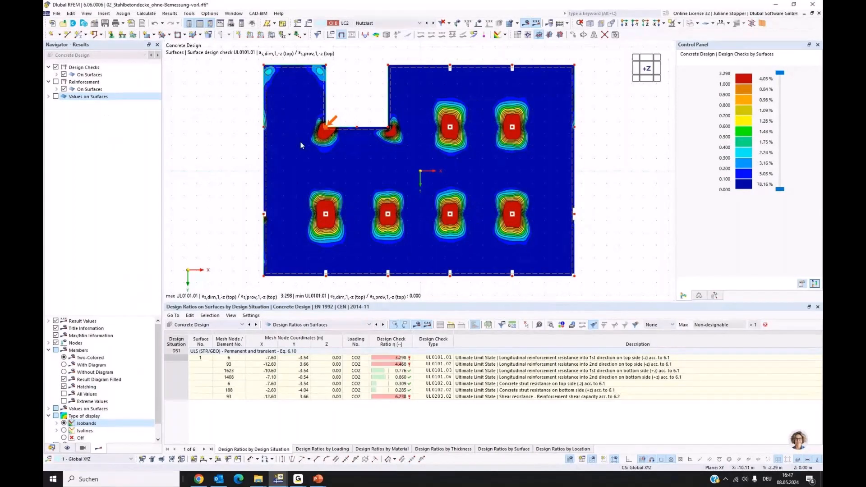
Examine the ultimate limit state checks UL0101.02, UL0101.03 and UL0101.04 on surfaces in turn, widening the navigator to read their names
click(56, 74)
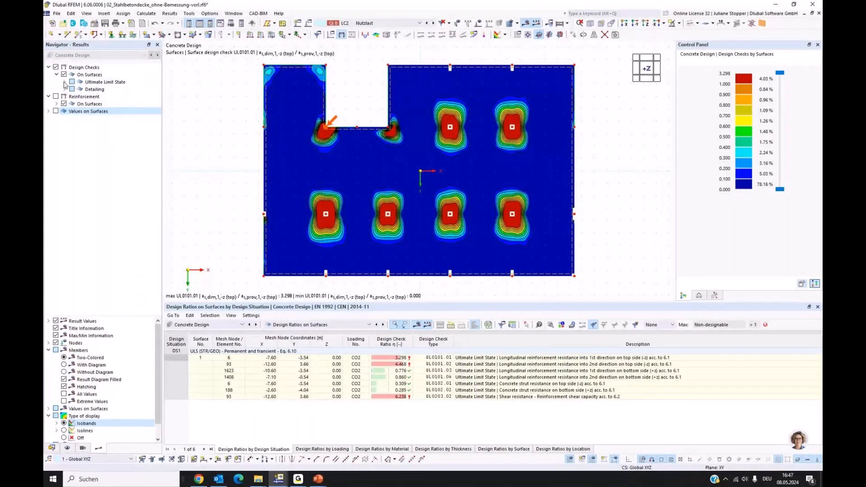
click(64, 82)
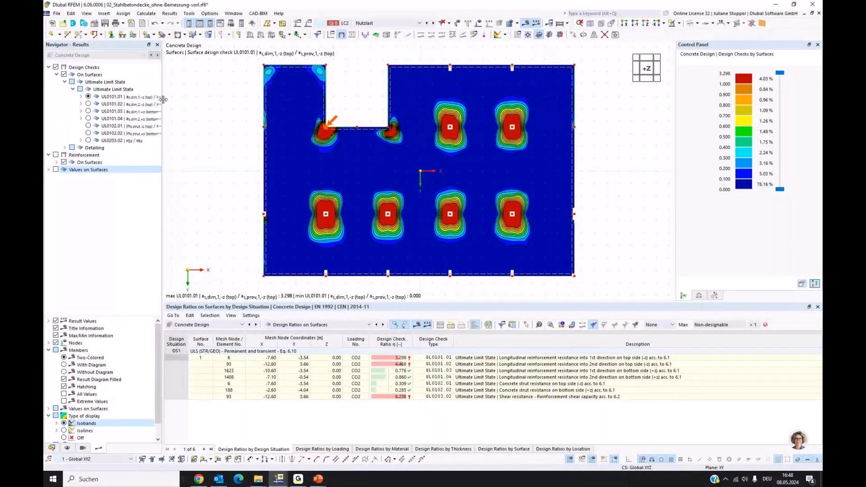
drag(163, 99, 247, 102)
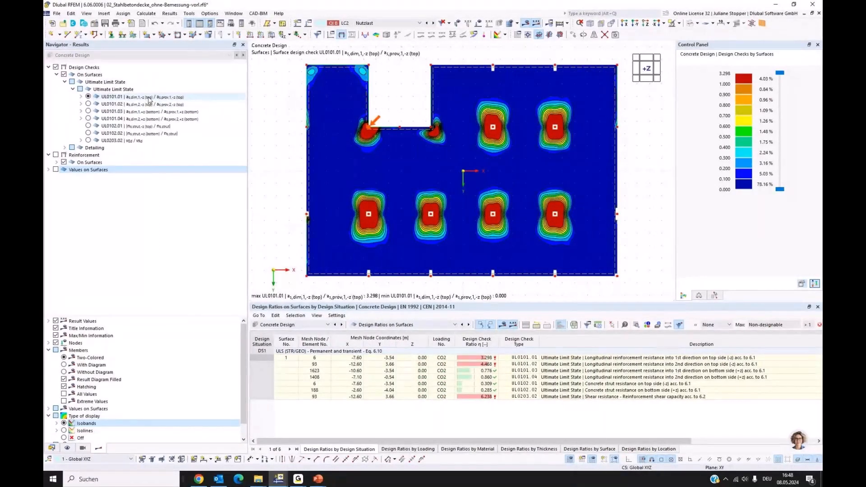
click(88, 107)
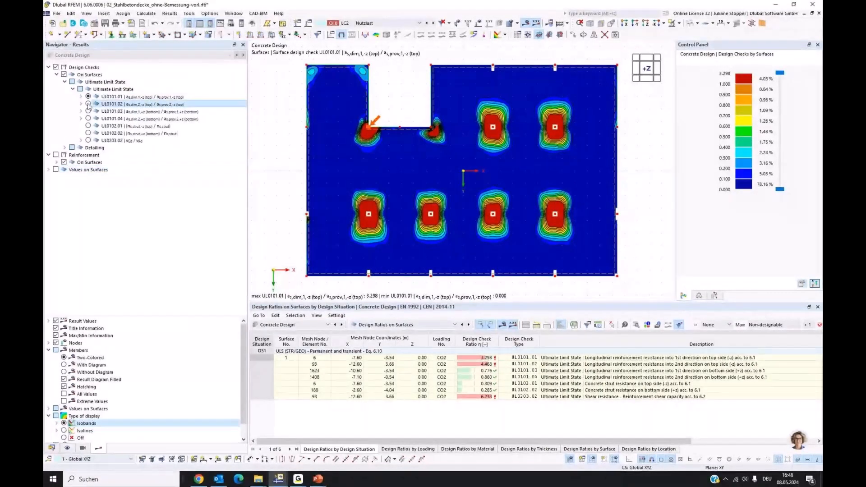
click(88, 104)
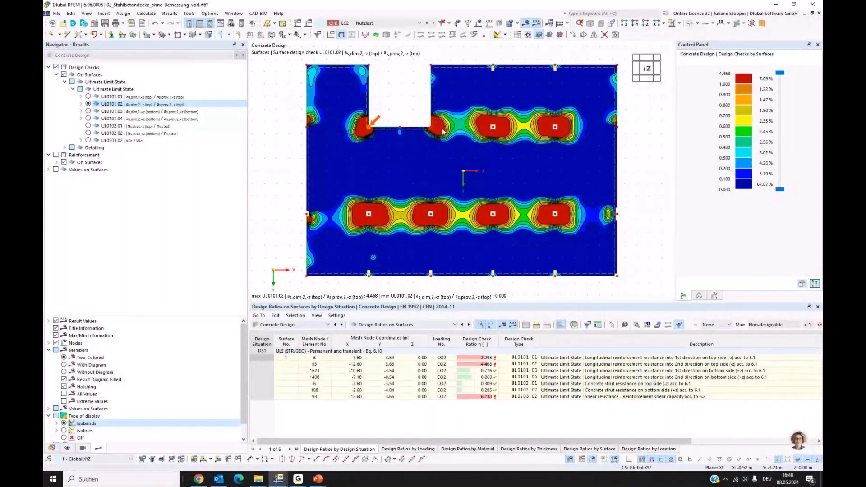
click(88, 112)
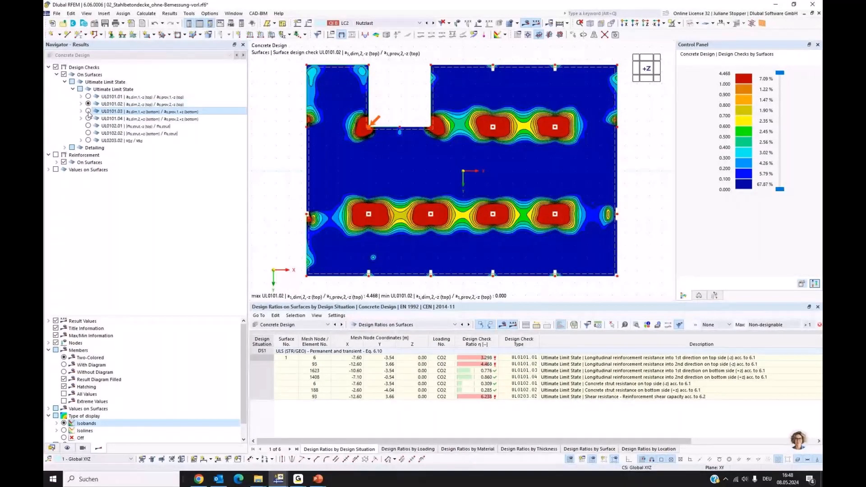
click(88, 112)
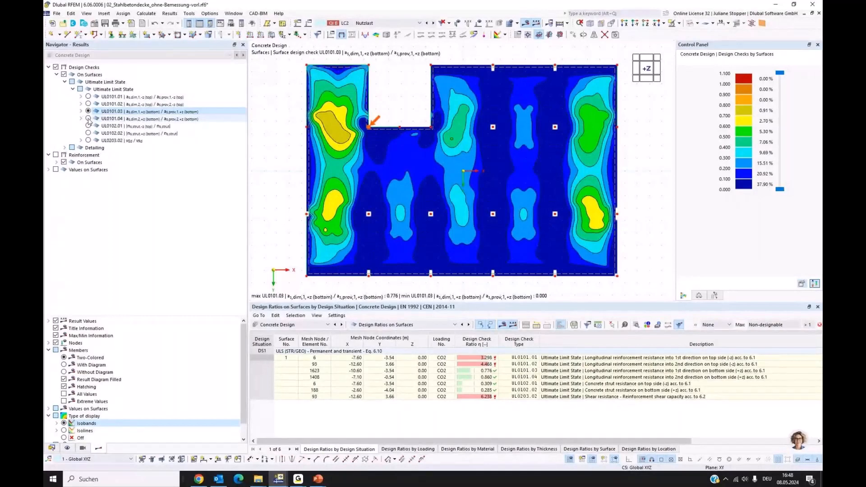
click(88, 118)
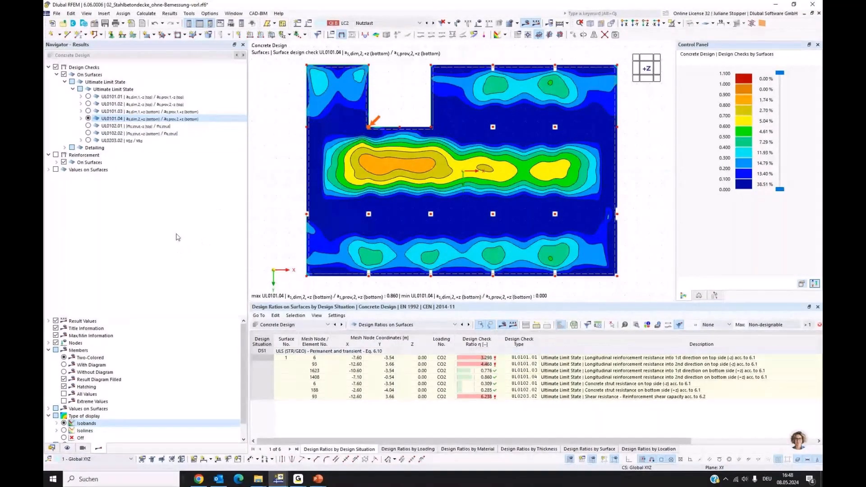
Replace the design check display with the not covered longitudinal reinforcement in direction 1 on the top side (-z)
click(55, 67)
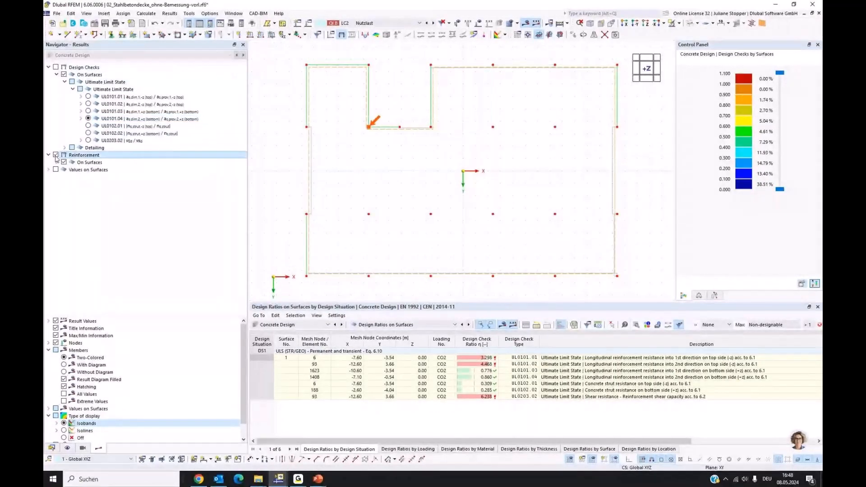
click(56, 155)
click(56, 163)
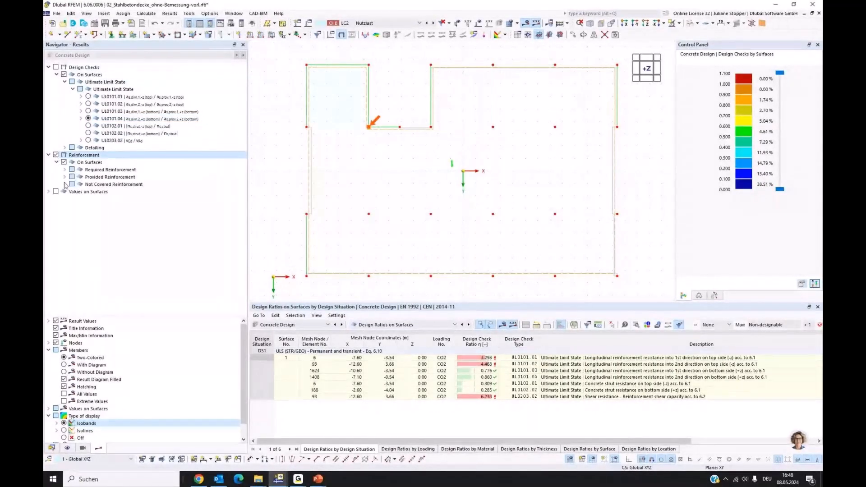
click(65, 184)
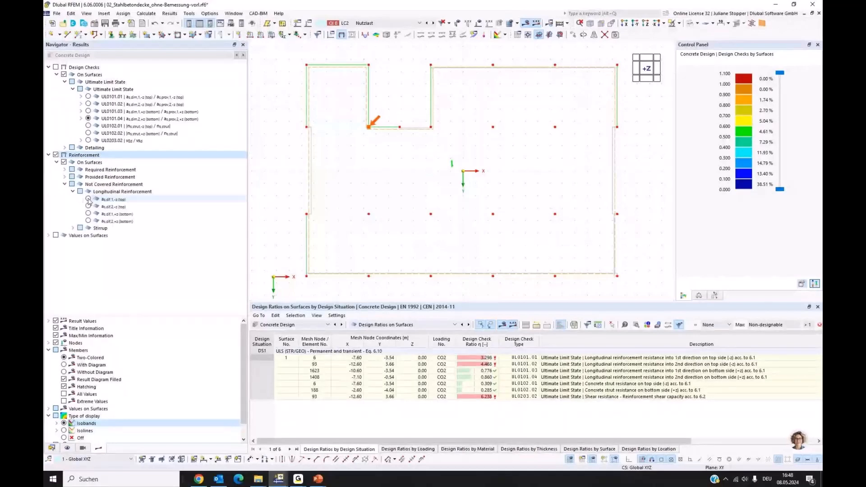
click(88, 199)
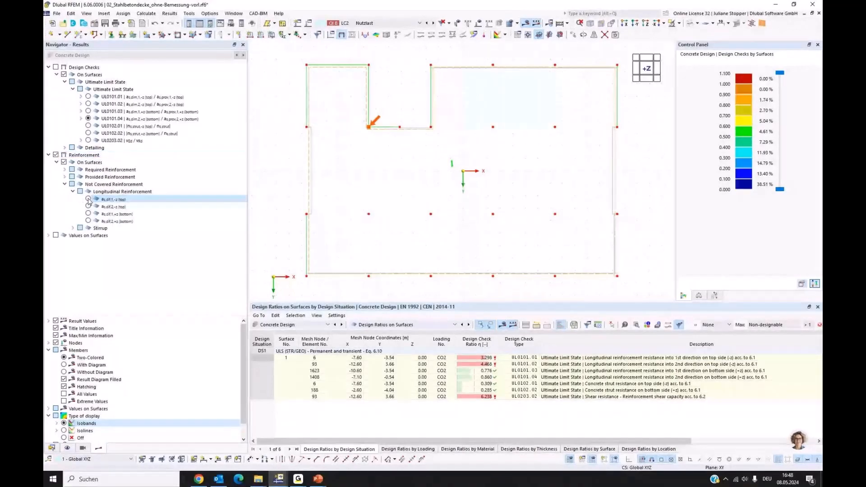
click(89, 199)
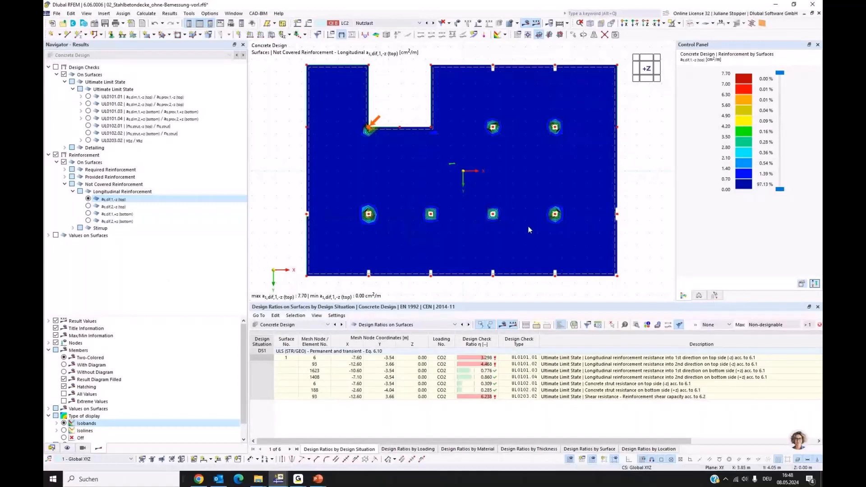
Compare the not covered longitudinal reinforcement for top direction 2 and both bottom directions, ending back on top direction 1
click(88, 207)
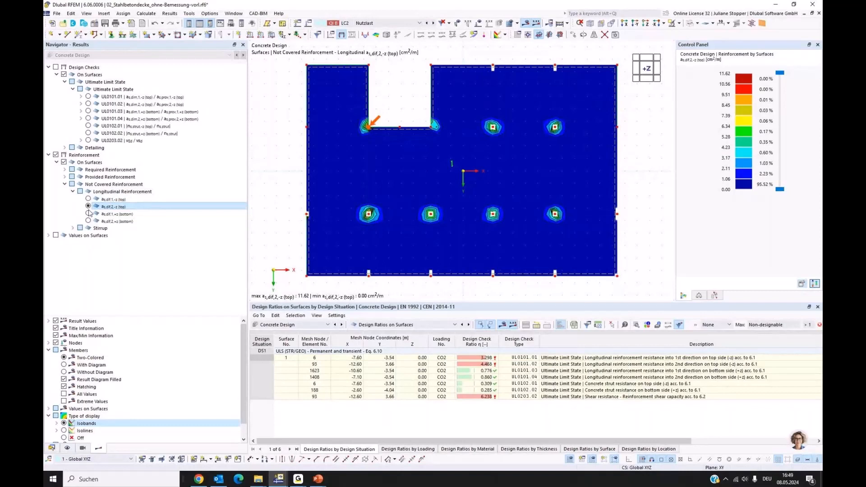
click(88, 214)
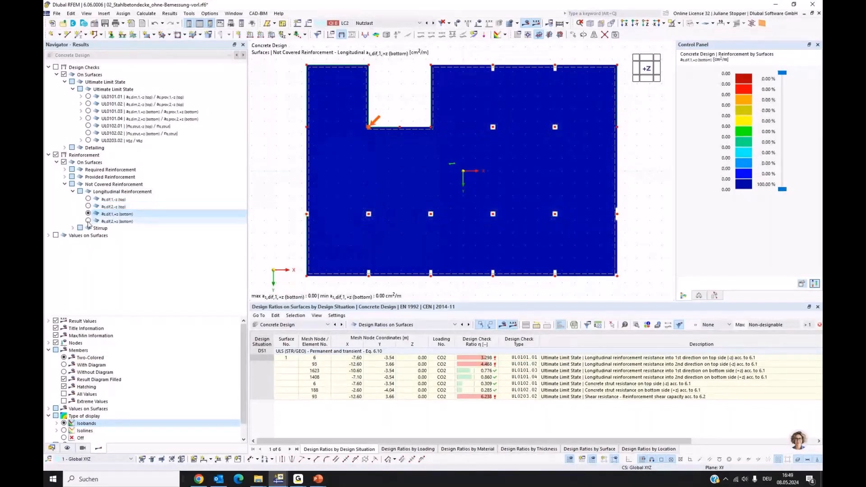
click(88, 221)
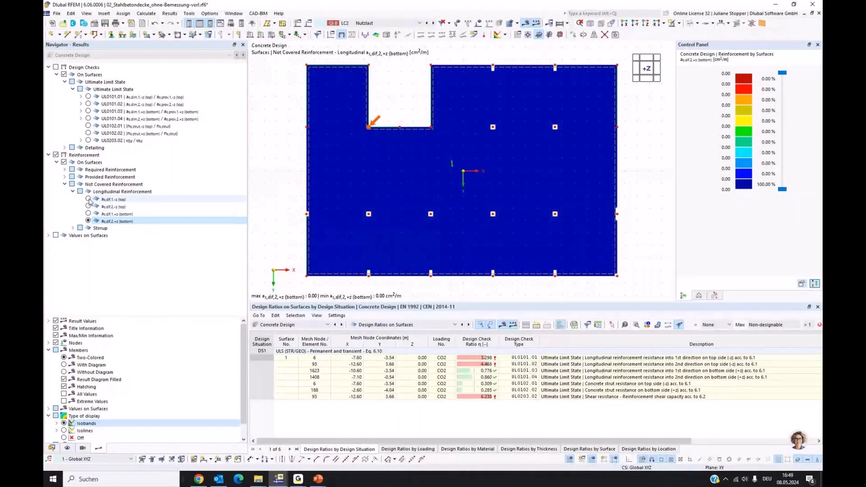
click(88, 199)
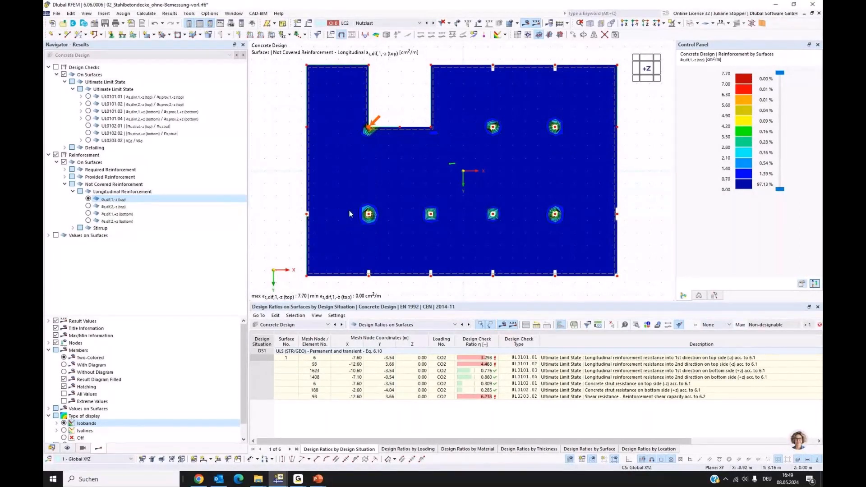
Define a new free rectangular surface reinforcement with 16 mm rebars at 0.150 m, additional transverse reinforcement of 10 mm at 0.150 m, assigned to the top only
click(52, 448)
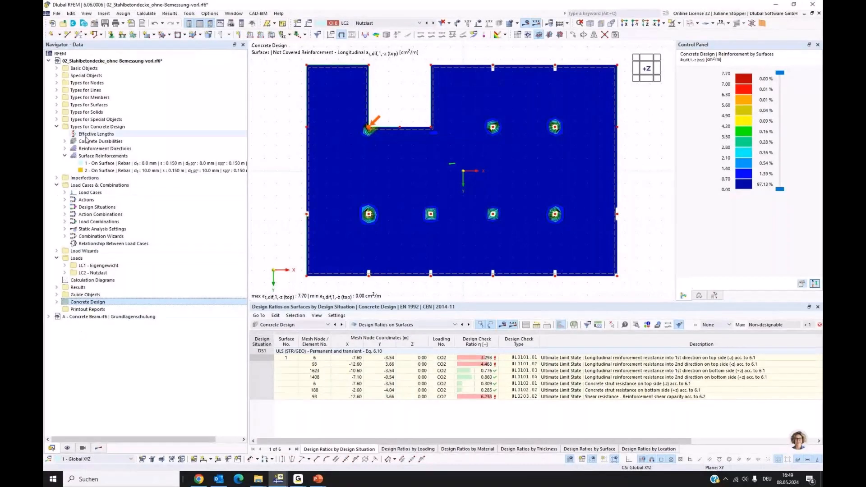
right_click(85, 156)
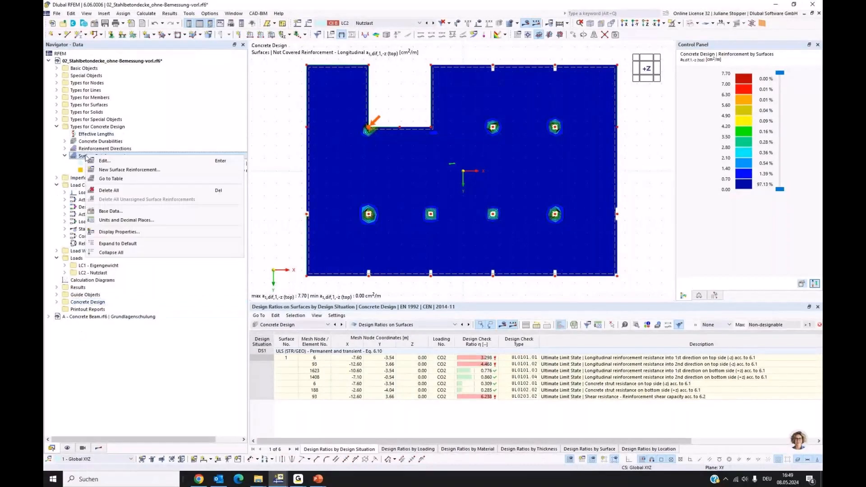
click(117, 170)
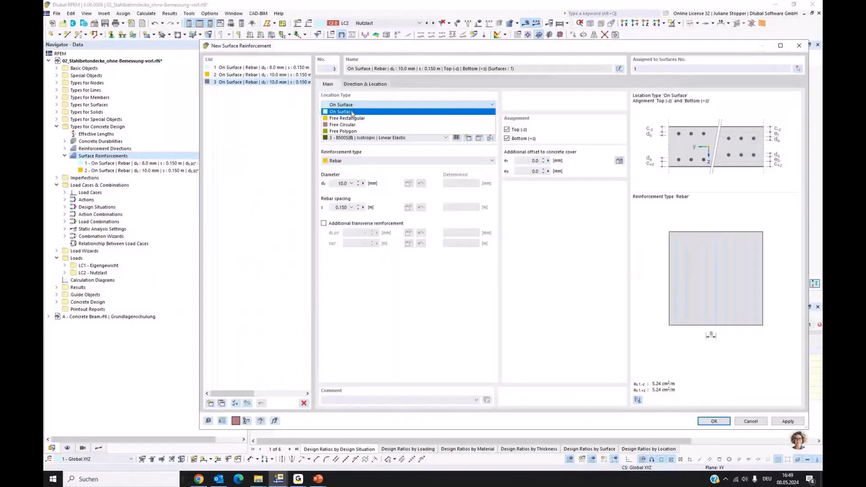
click(354, 105)
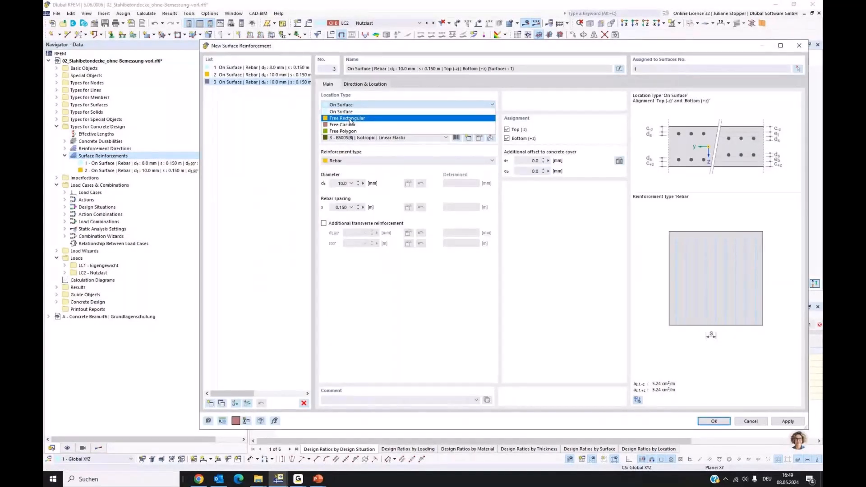
click(350, 119)
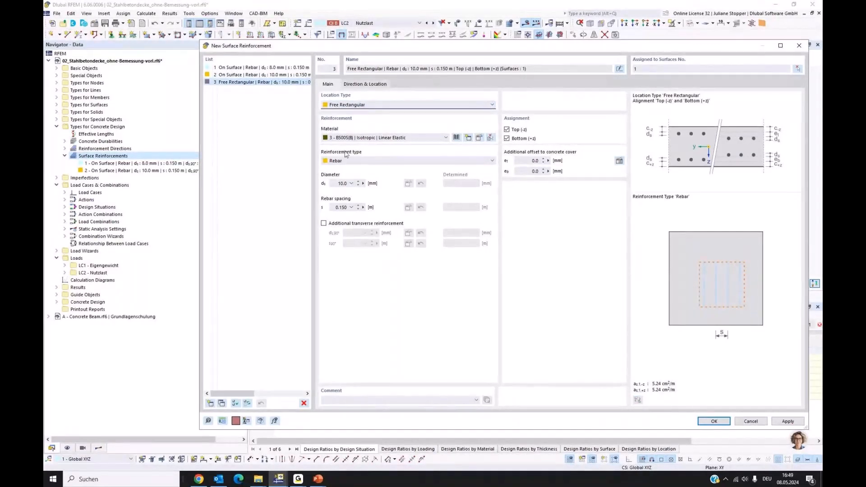
click(342, 183)
click(323, 223)
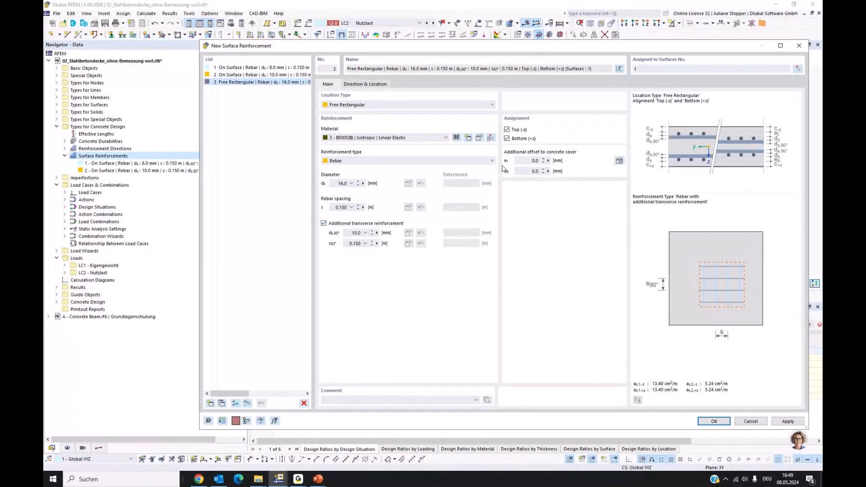
click(506, 139)
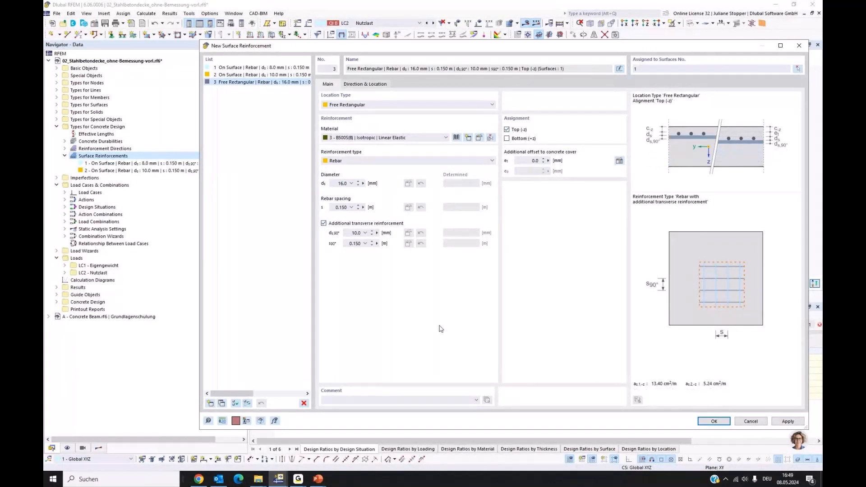
Centre the rectangle on the column node at X -7.60, Y 3.46 with sides a and b of 2 m, and show the concrete design types
click(369, 84)
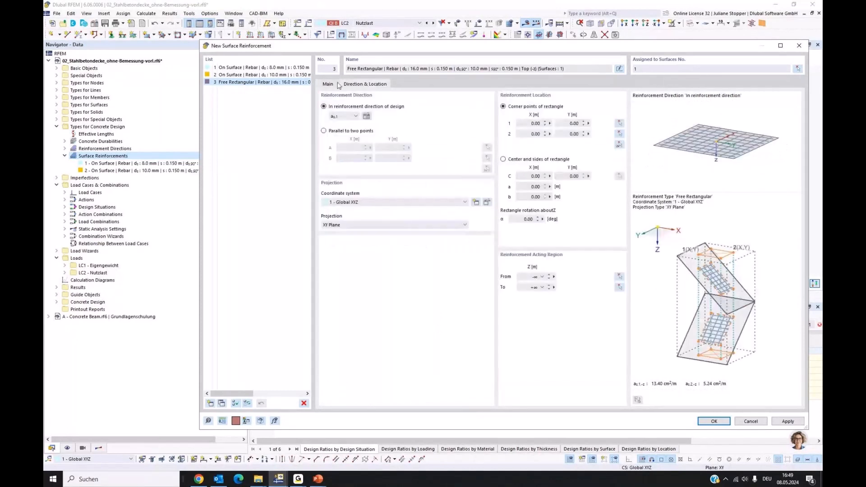
click(504, 160)
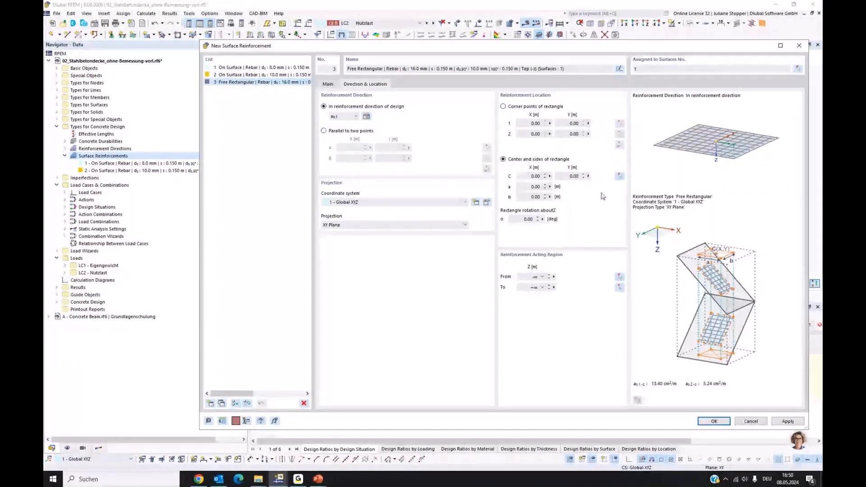
click(620, 176)
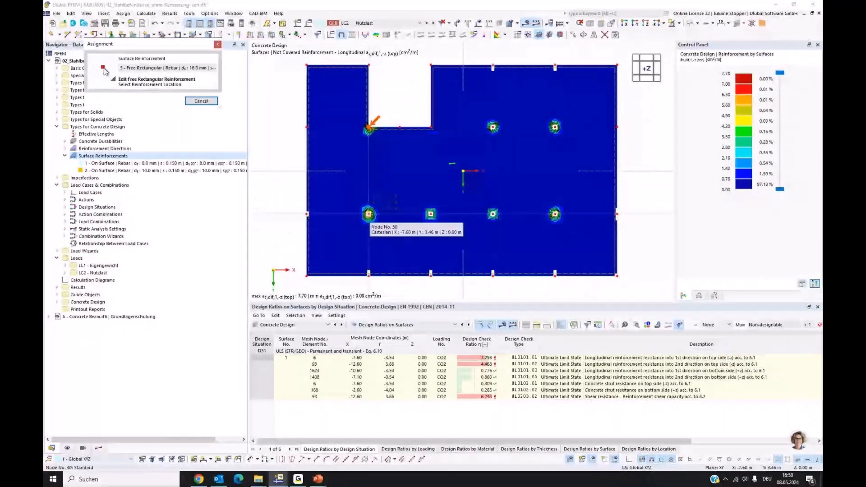
click(369, 127)
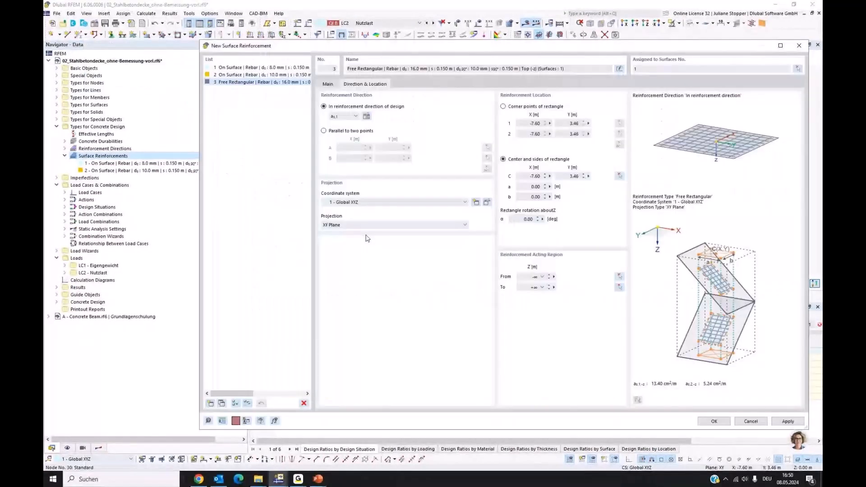
click(534, 187)
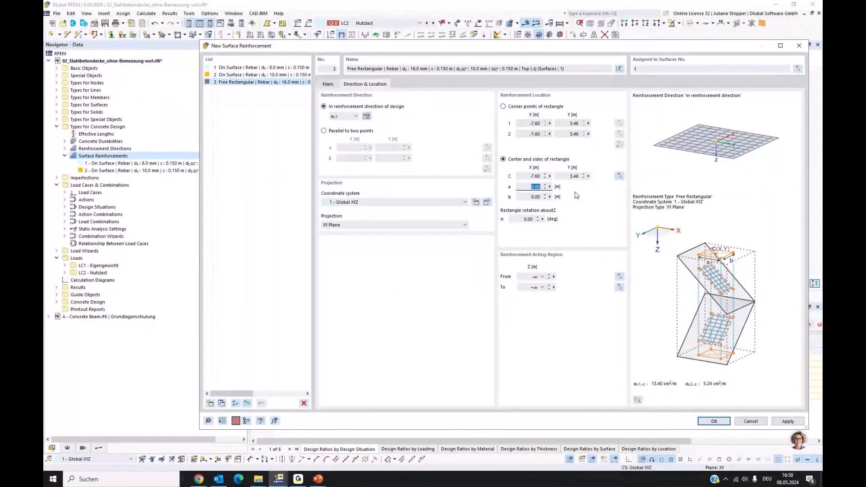
text(2)
key(Tab)
text(2)
click(706, 422)
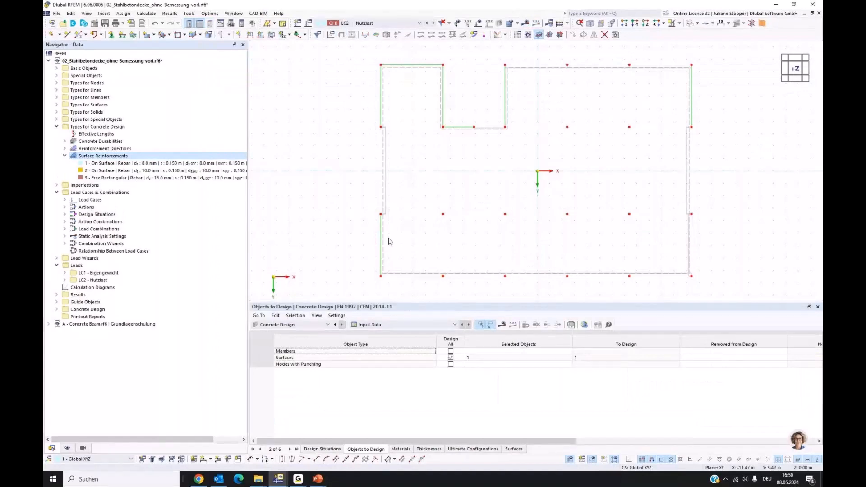
click(67, 448)
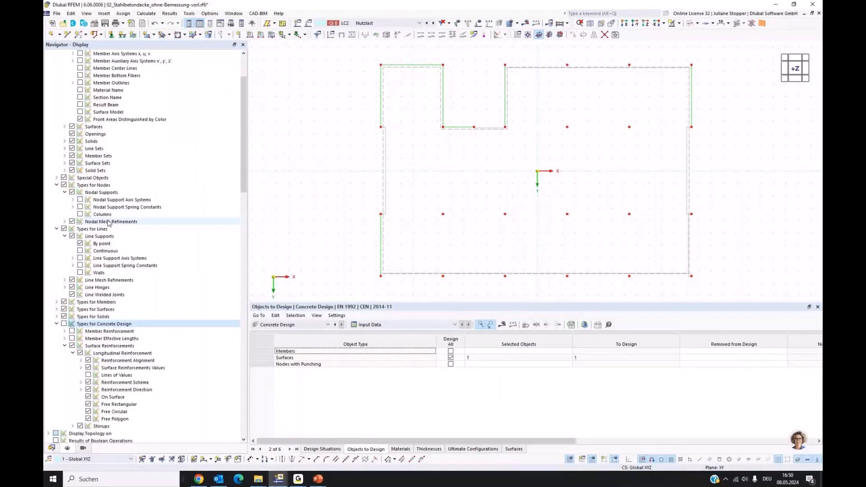
click(63, 324)
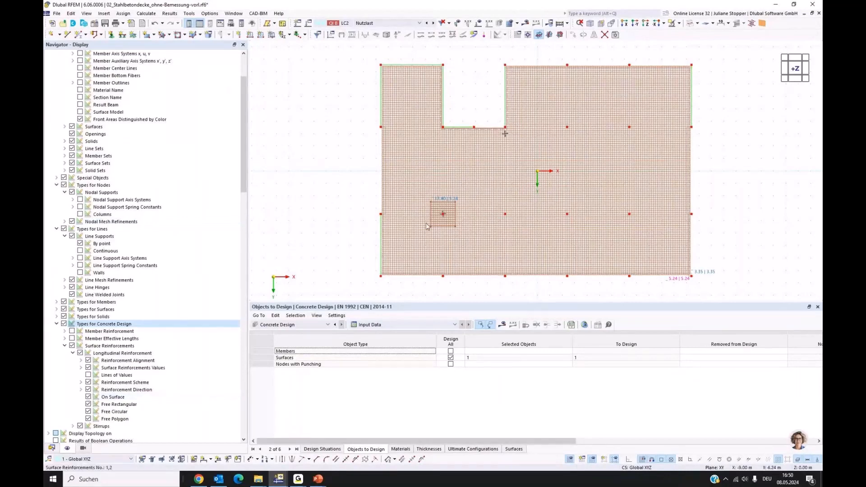
Enlarge the free rectangular surface reinforcement to sides a and b of 3 m
click(52, 448)
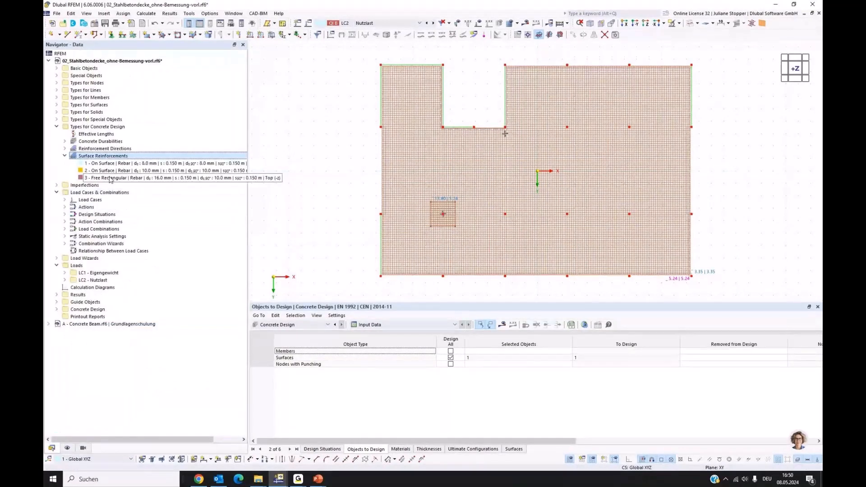
double_click(110, 179)
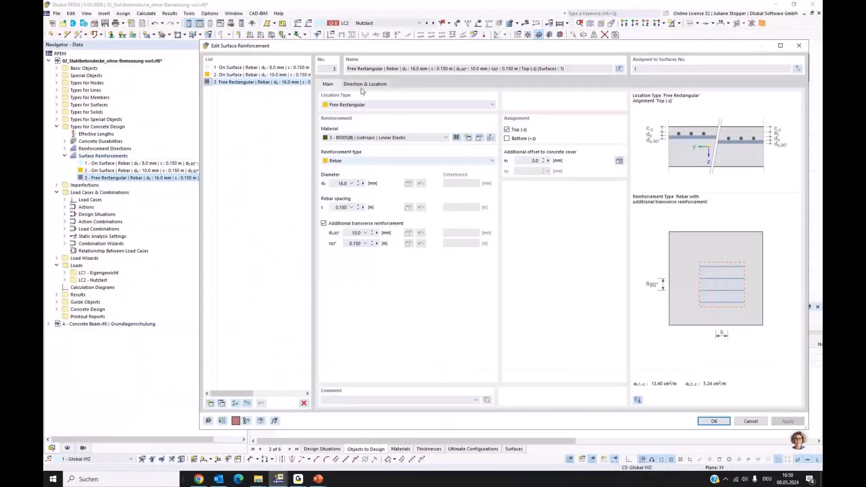
click(362, 84)
drag(525, 187, 557, 190)
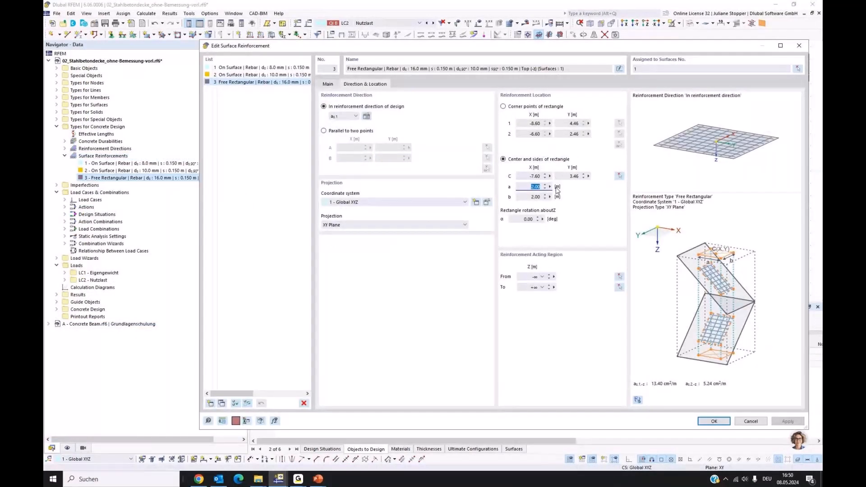
text(3)
key(Tab)
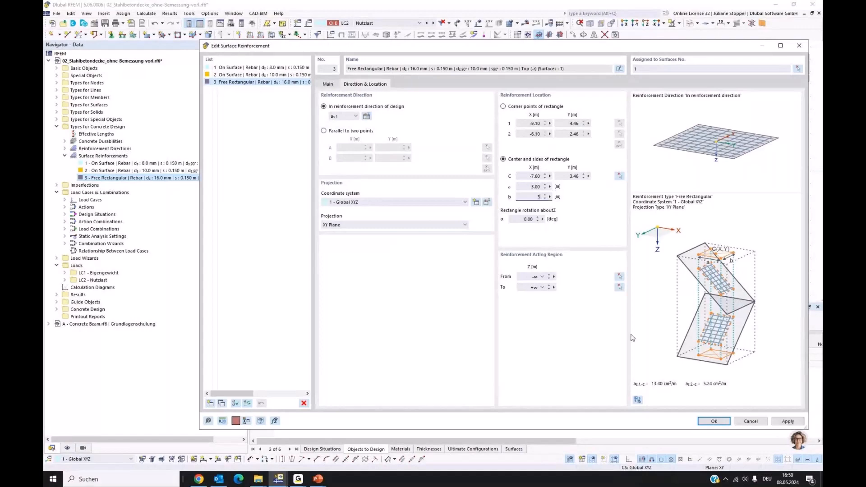
text(3)
key(Return)
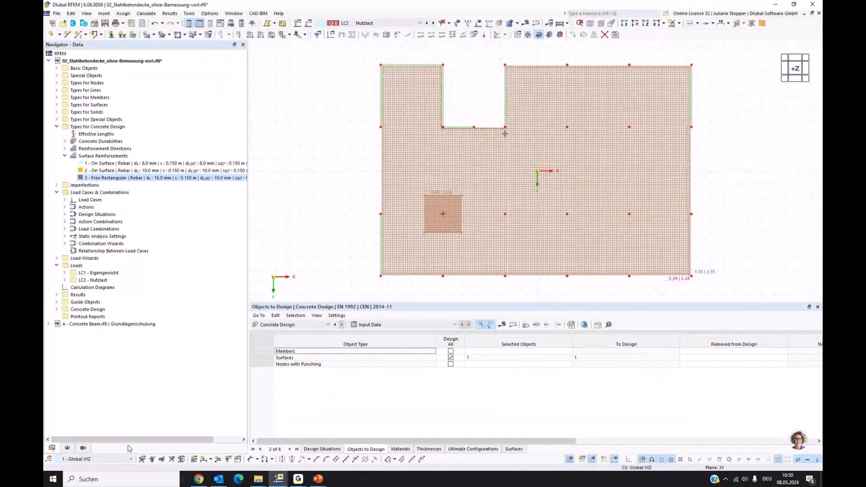
Hide the on-surface reinforcements and copy the free rectangular reinforcement onto the other three inner columns of the row at Y 3.46
click(68, 448)
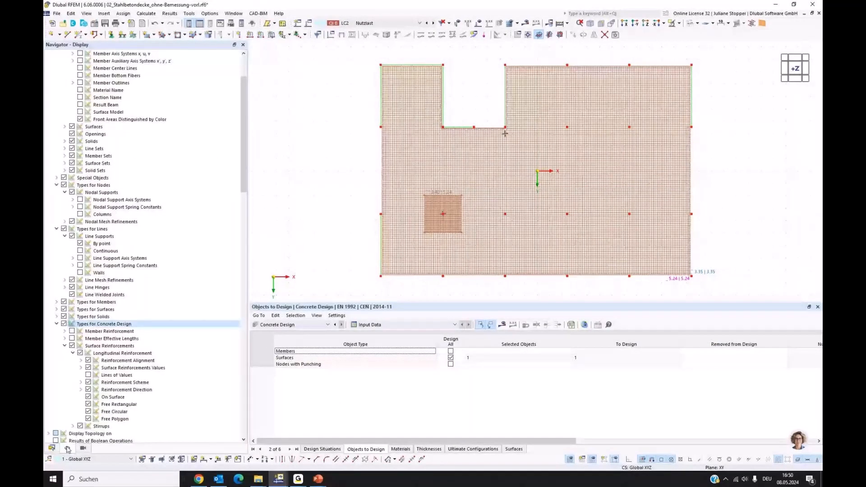
click(88, 397)
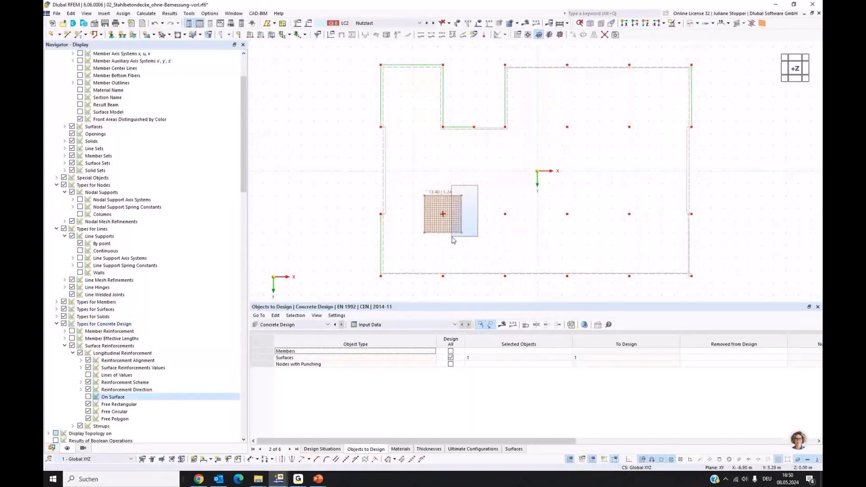
click(450, 228)
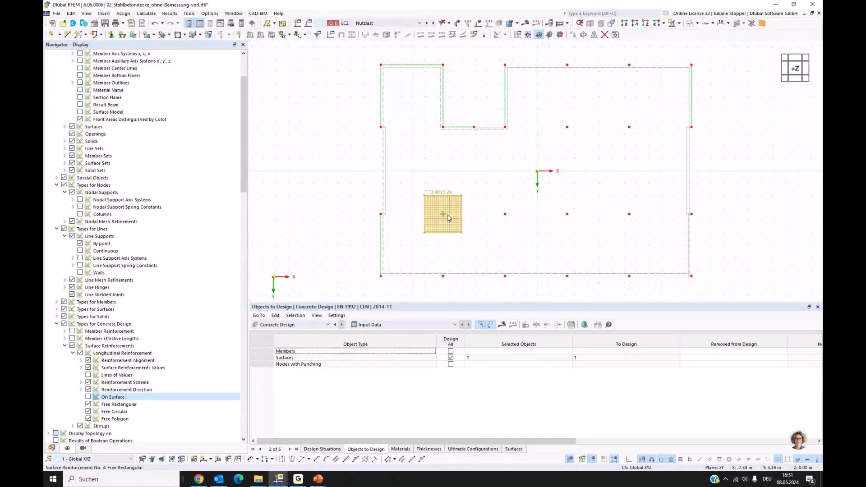
drag(449, 218, 548, 247)
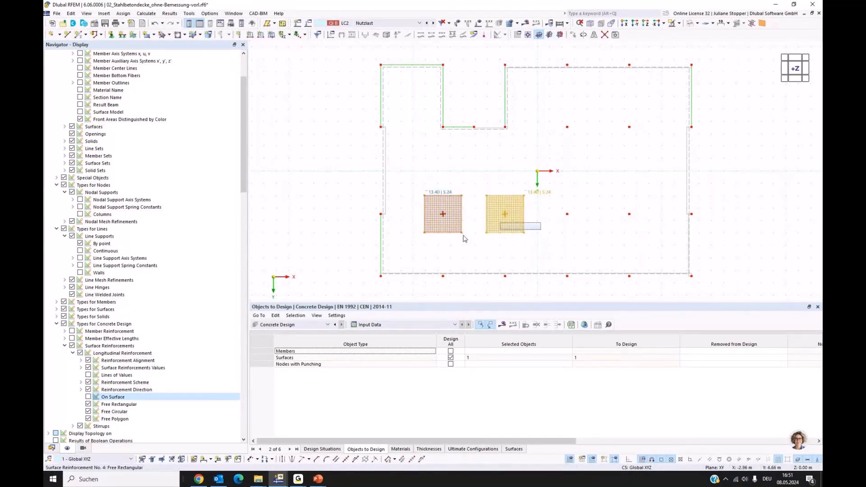
drag(465, 238, 419, 255)
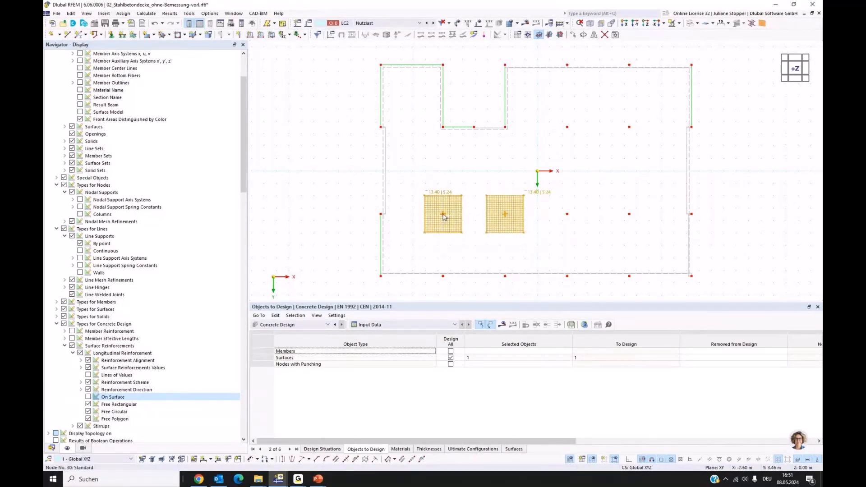
drag(444, 217, 567, 220)
click(663, 248)
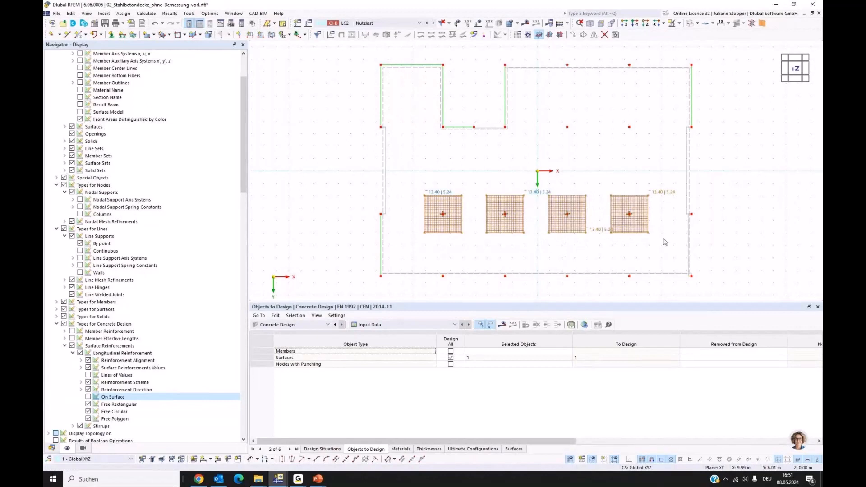
Copy all four rectangular reinforcements onto the parallel column row beside the slab recess, accepting the deletion of the results
drag(665, 224, 429, 250)
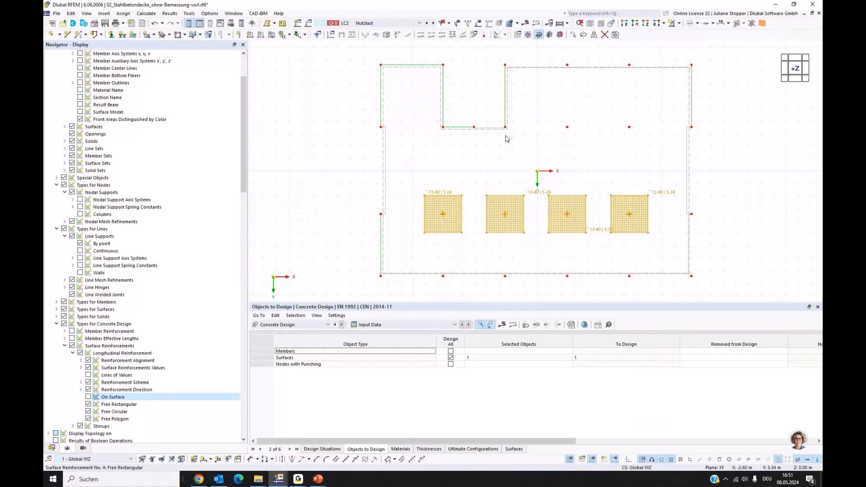
ctrl+drag(507, 139, 506, 135)
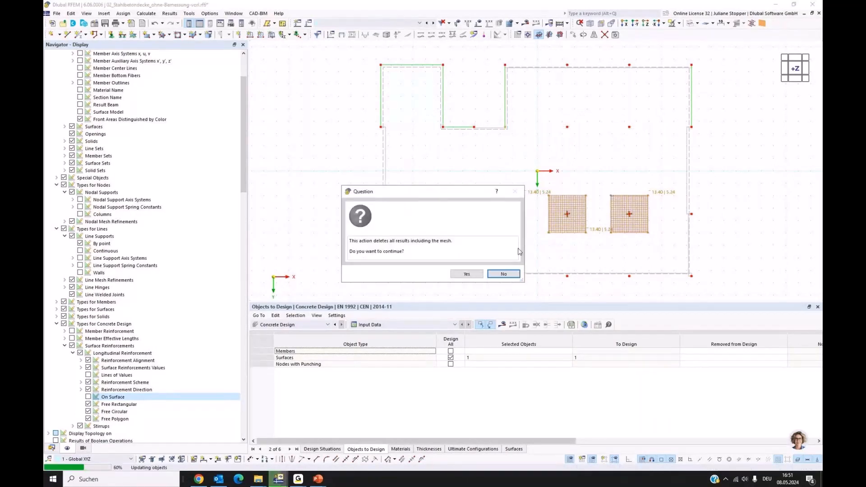
click(467, 274)
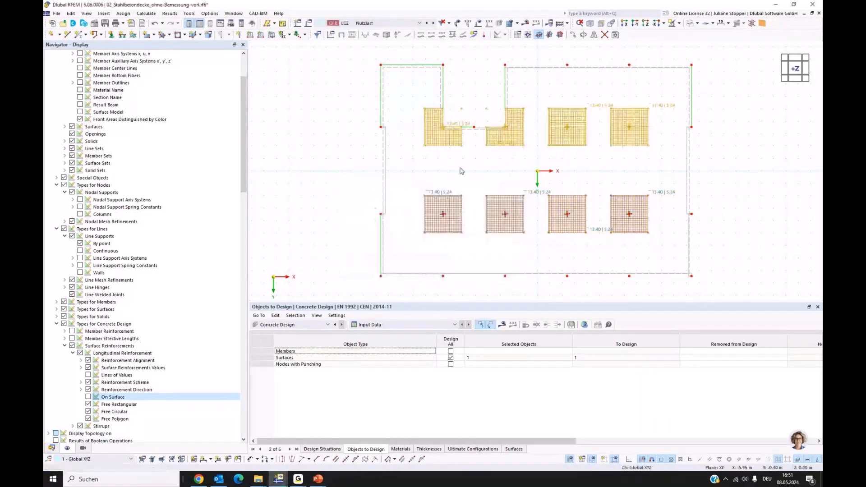
key(Escape)
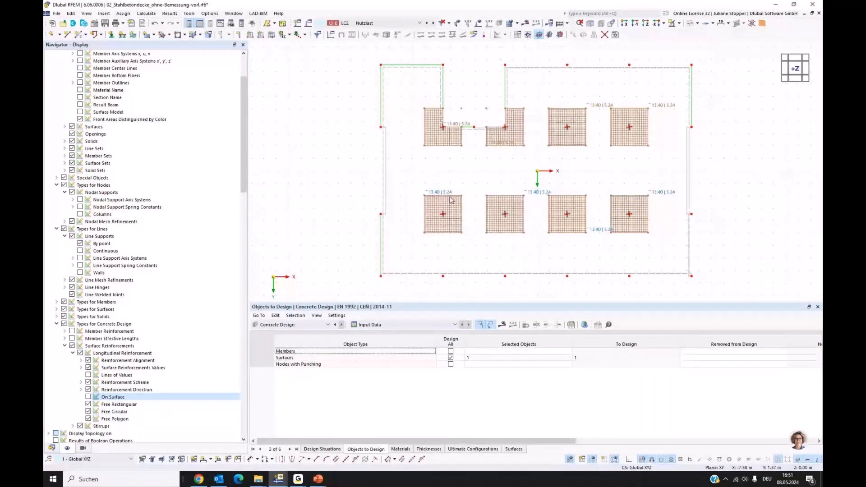
Copy pairs of rectangular reinforcements from both column rows onto the edge columns at the two ends of the slab
drag(473, 116, 667, 211)
drag(666, 135, 695, 221)
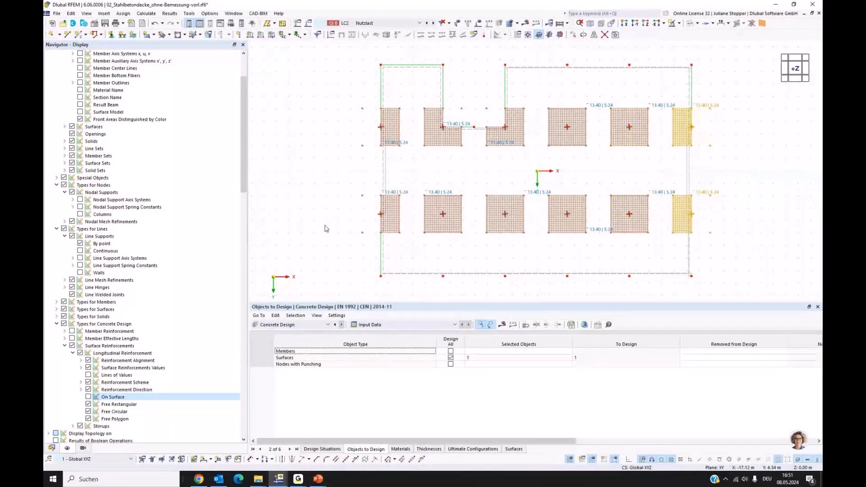
click(726, 271)
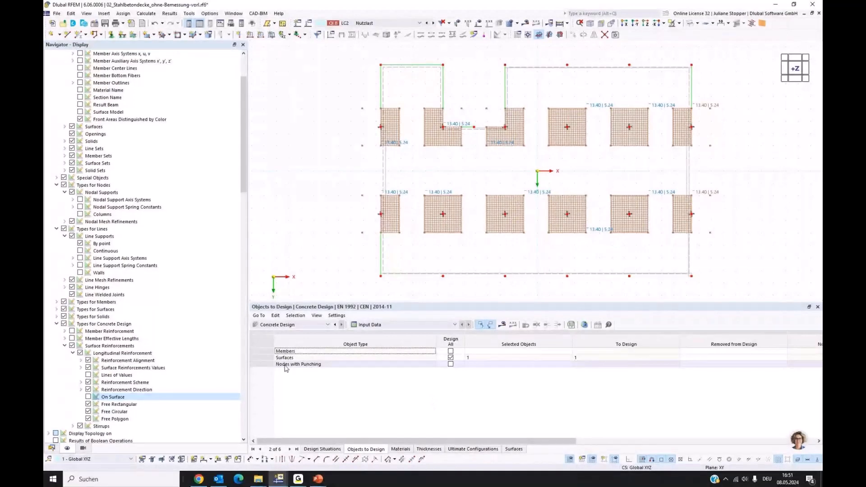
Select node 22 as the node with punching for concrete design and check its validity entry in the objects to design
click(473, 368)
click(562, 364)
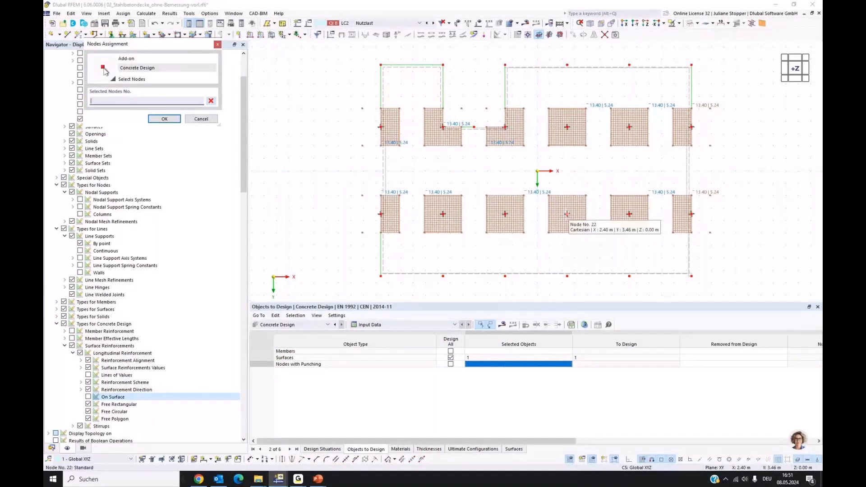
click(567, 213)
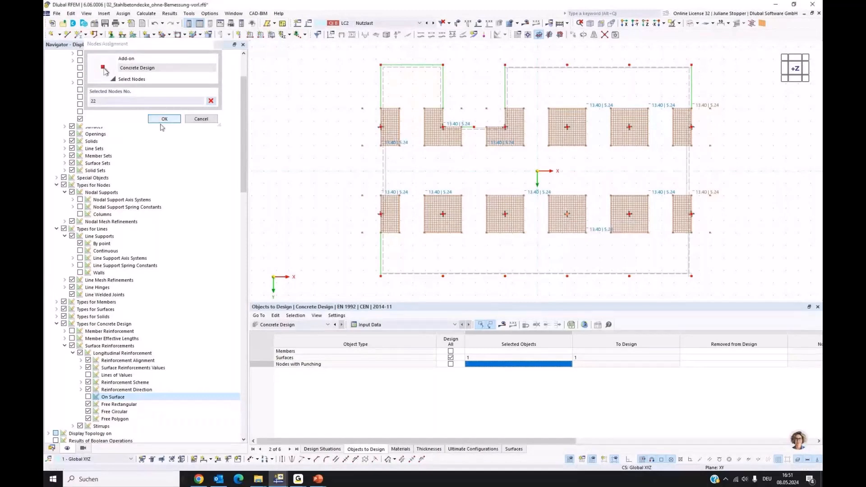
click(161, 122)
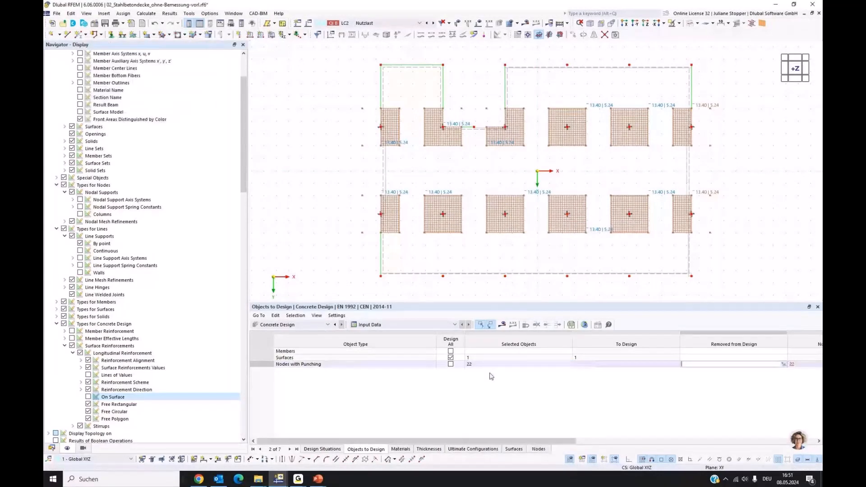
click(572, 444)
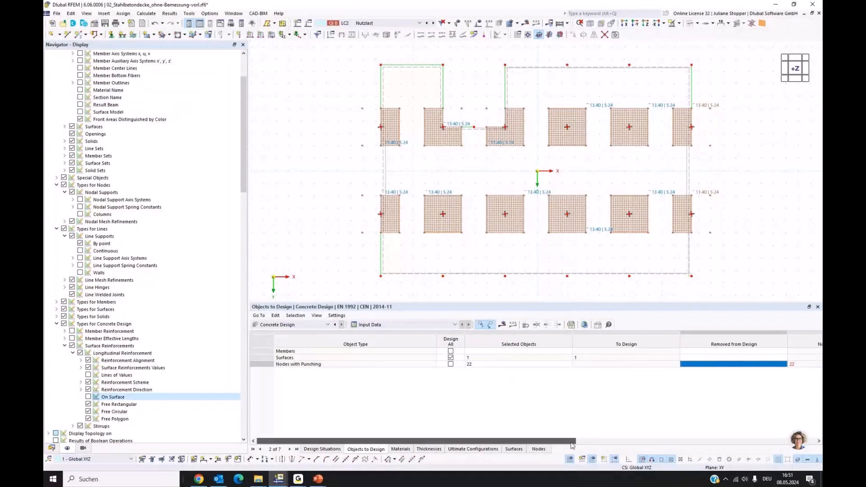
drag(572, 444, 608, 446)
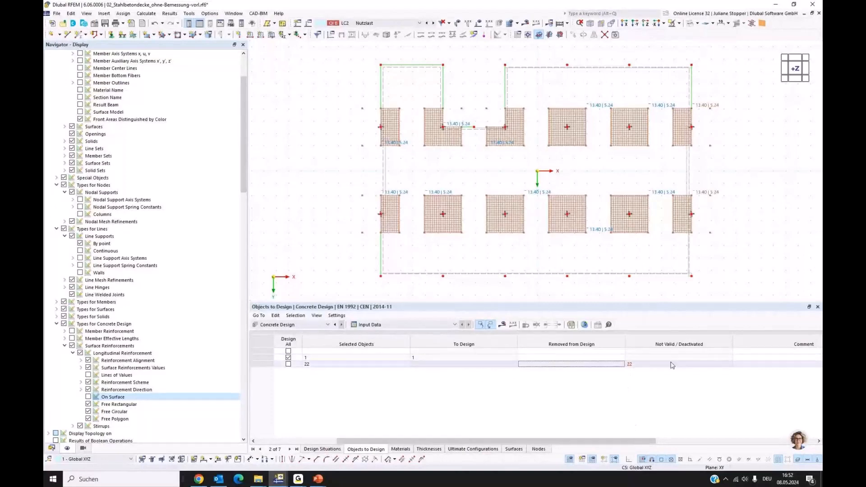
Activate punching design for node 22, keeping the default ultimate configuration
right_click(567, 214)
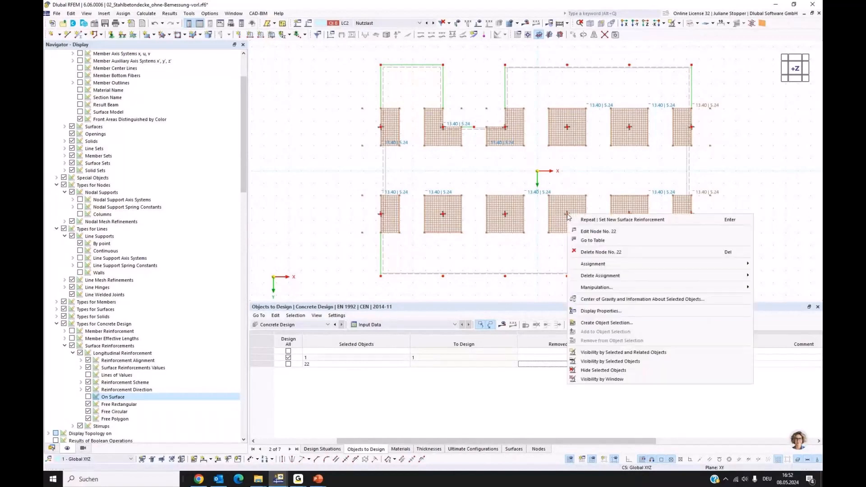
click(591, 232)
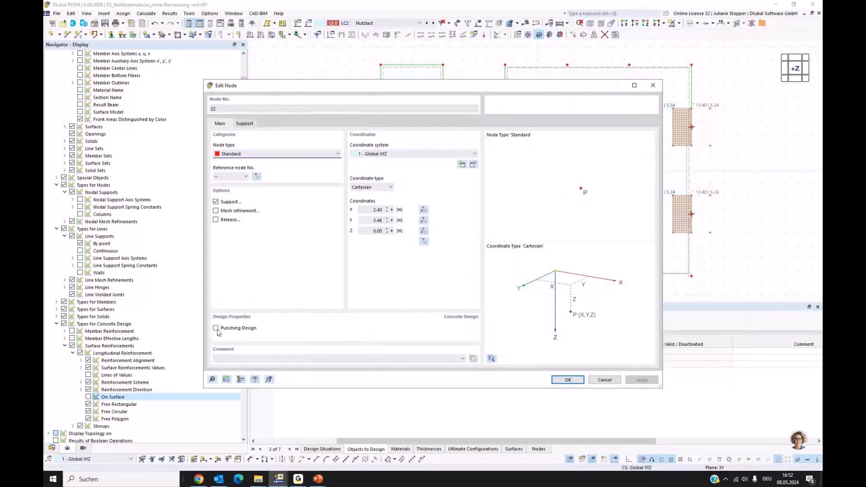
click(215, 329)
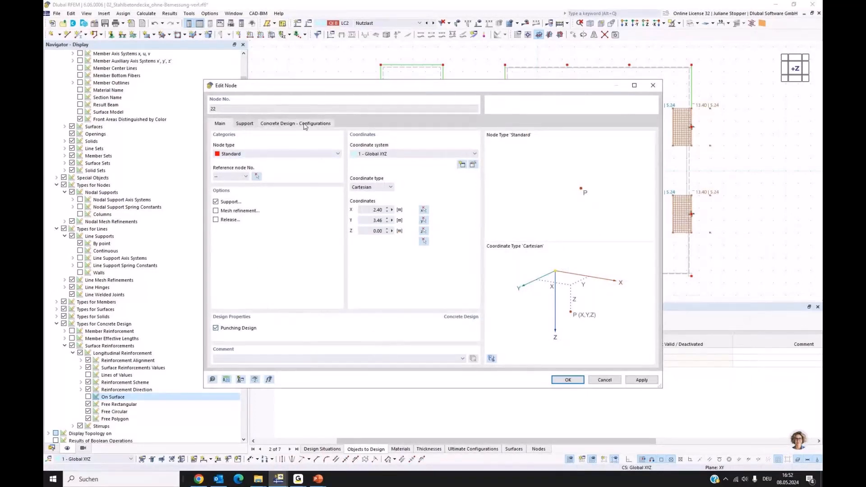
click(304, 125)
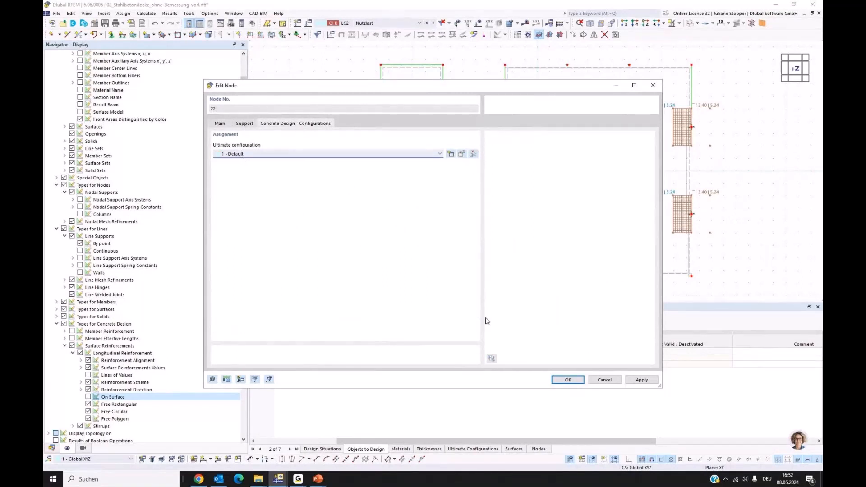
click(568, 380)
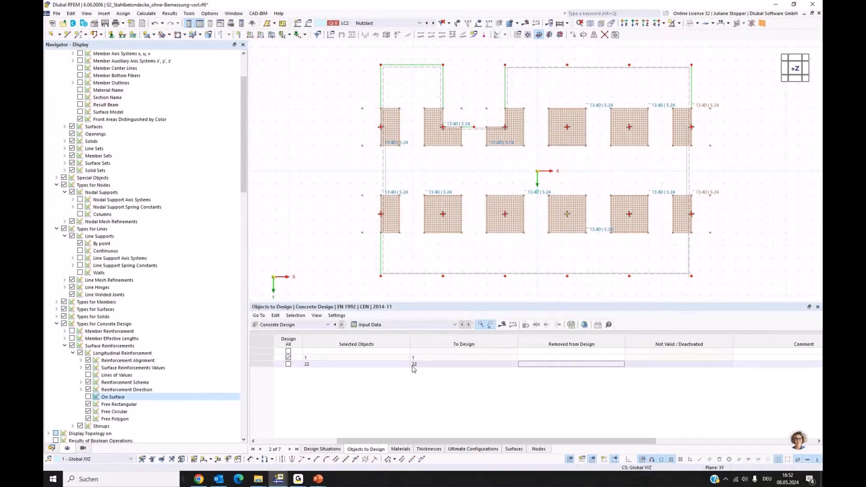
Review the punching parameters of the default ultimate configuration for concrete design
click(51, 448)
click(57, 390)
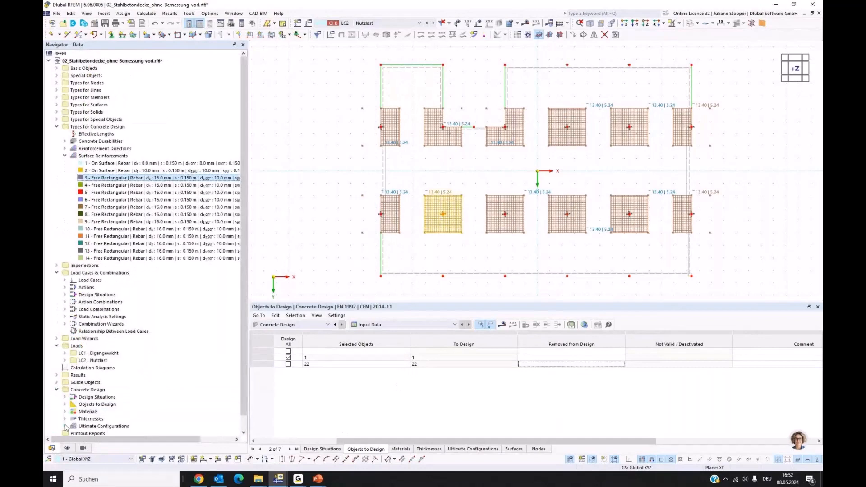
double_click(86, 412)
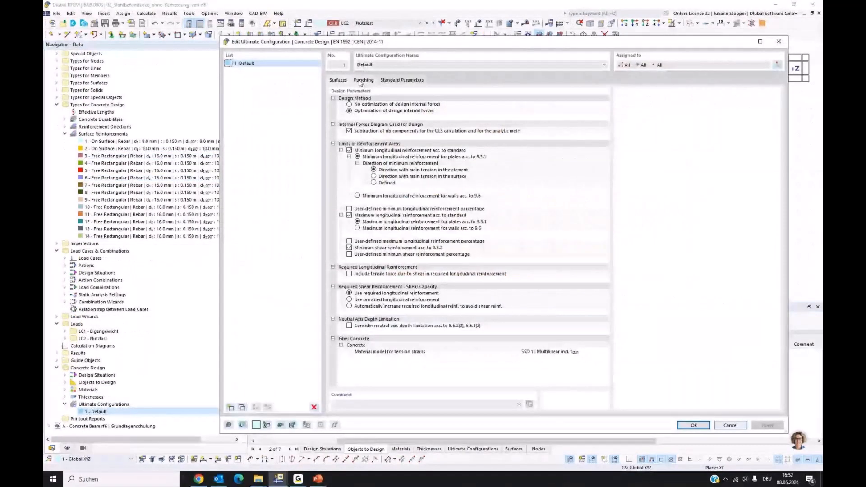
click(361, 81)
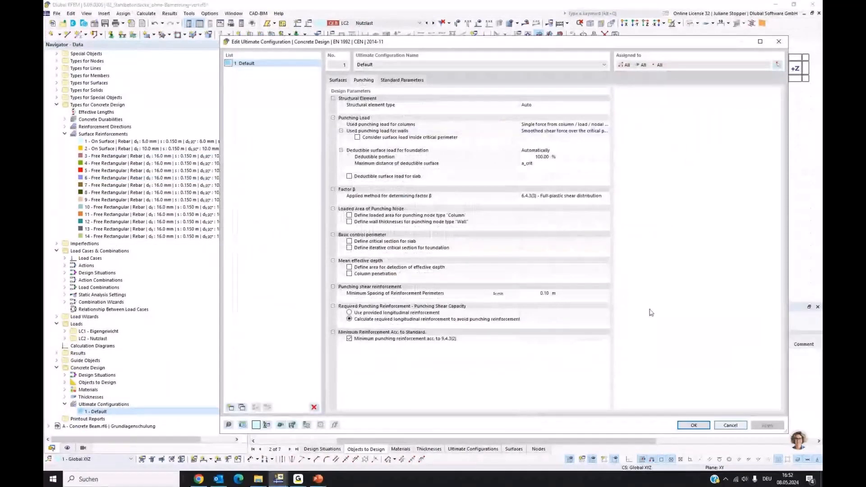
click(694, 426)
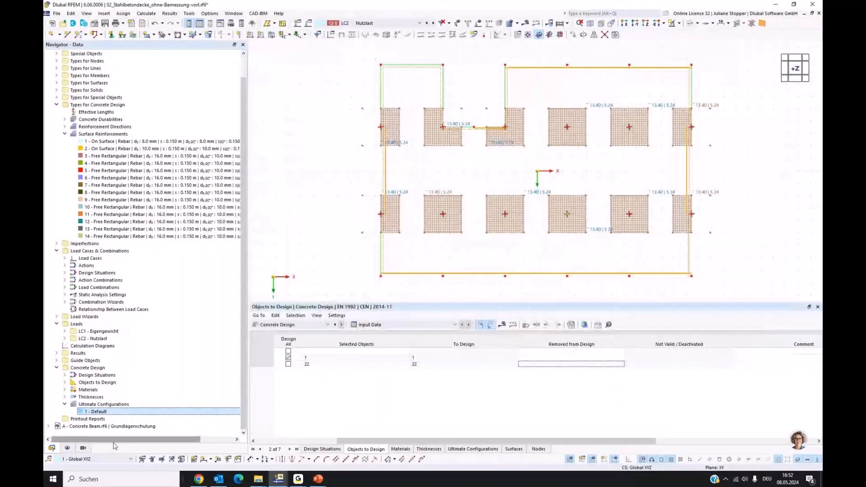
Calculate the concrete design, list the design ratios on surfaces, and display check UL0101.01 for top direction 1
click(412, 358)
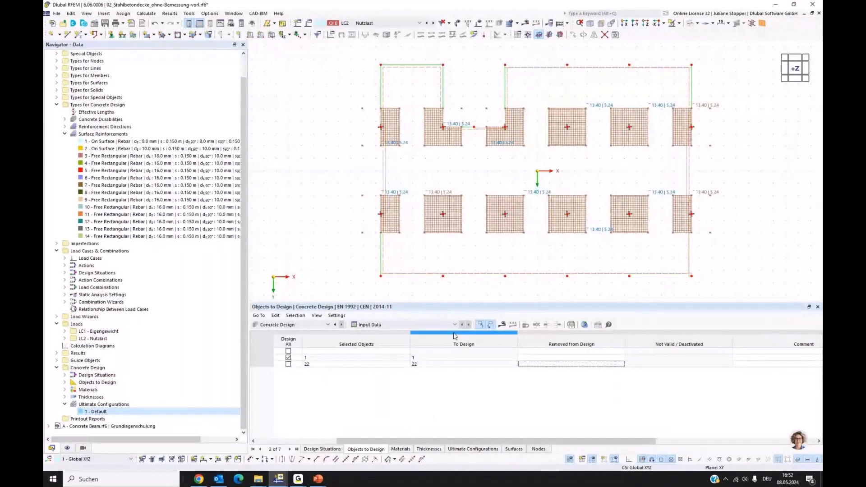
click(504, 325)
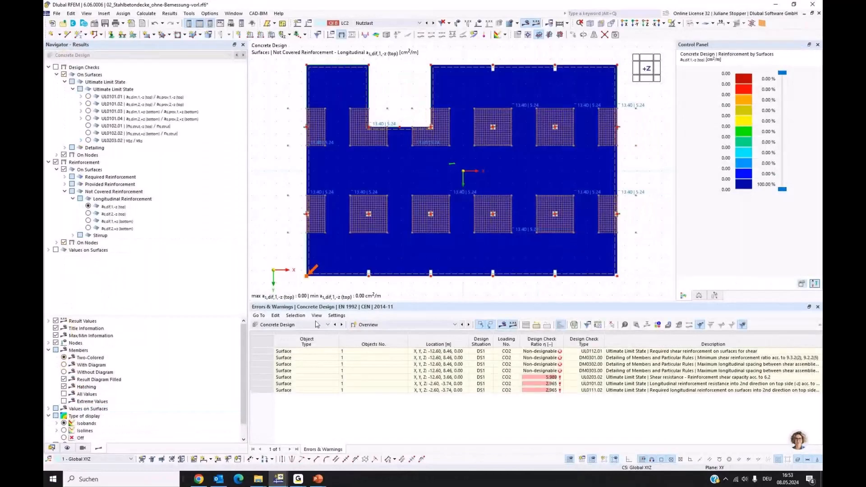
click(406, 325)
click(418, 345)
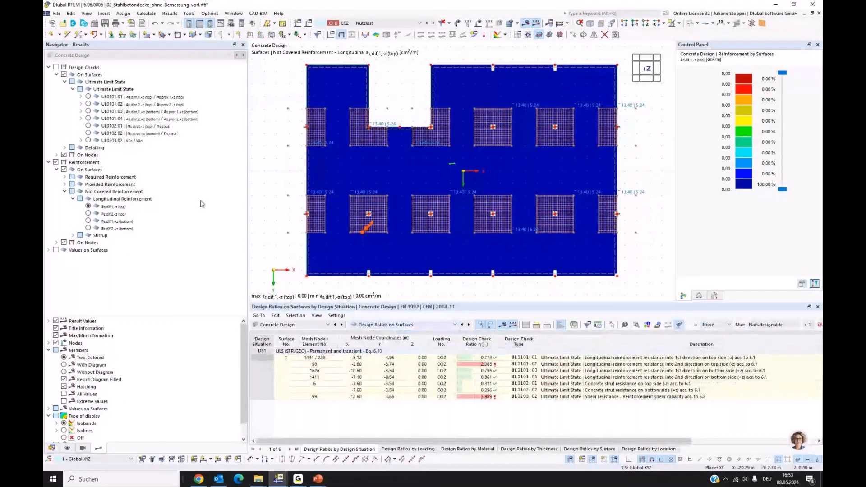
click(88, 97)
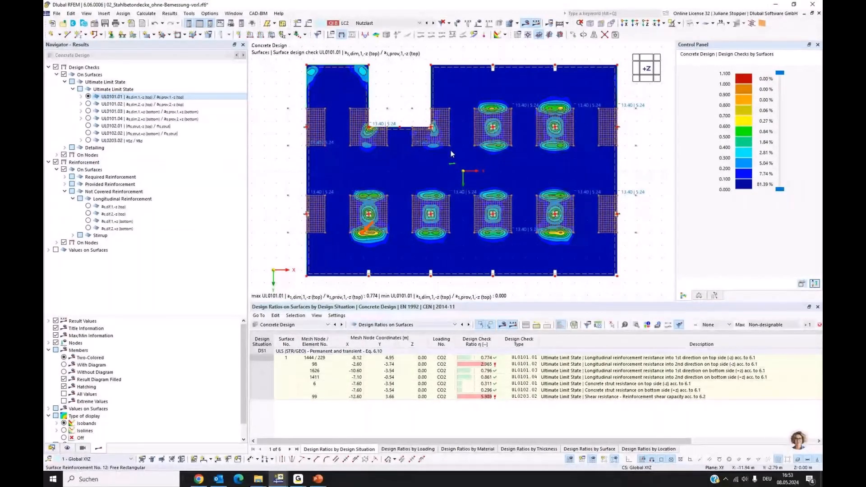
Display the not covered longitudinal top reinforcement for directions 1 and 2, examining the slab recess corners in direction 2
click(80, 199)
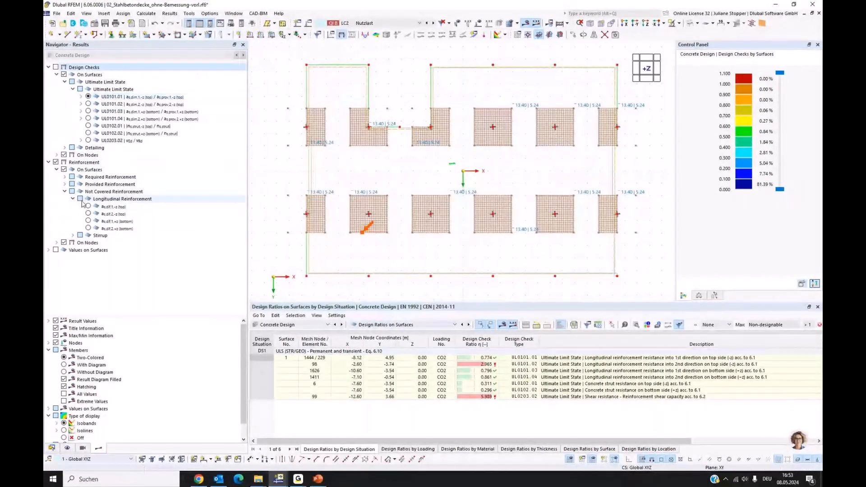
click(88, 206)
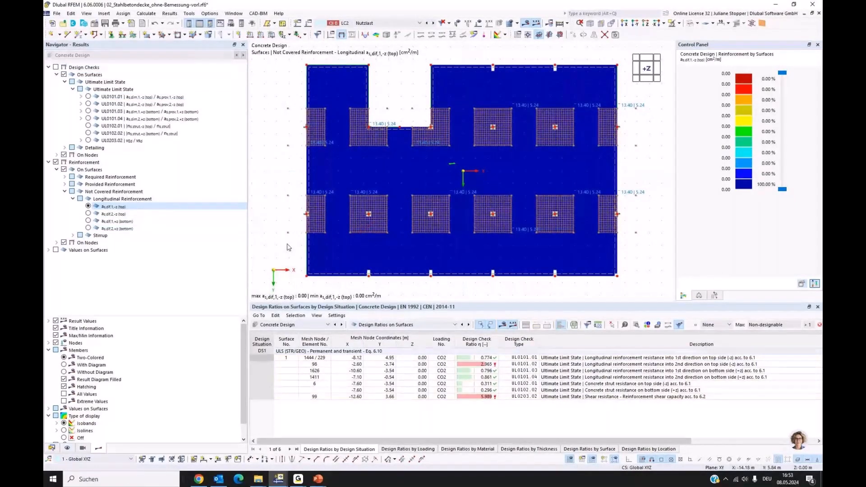
click(88, 214)
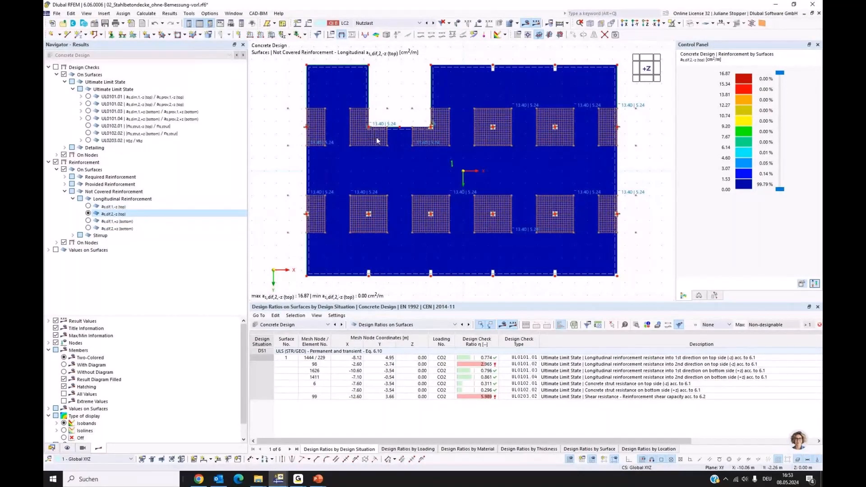
scroll(420, 131, up, 3)
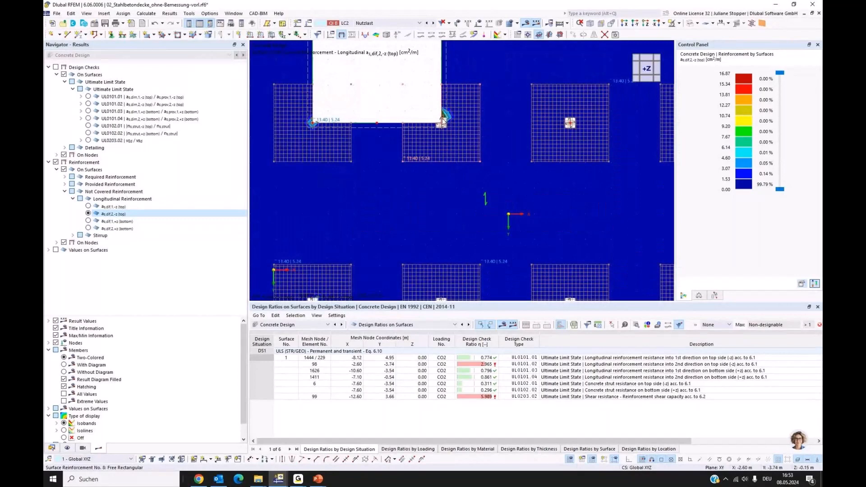
scroll(454, 230, down, 3)
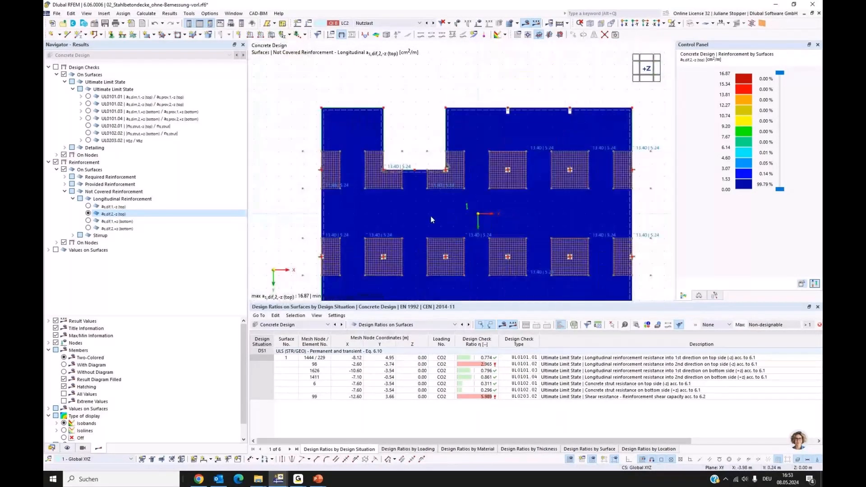
middle_drag(431, 219, 406, 193)
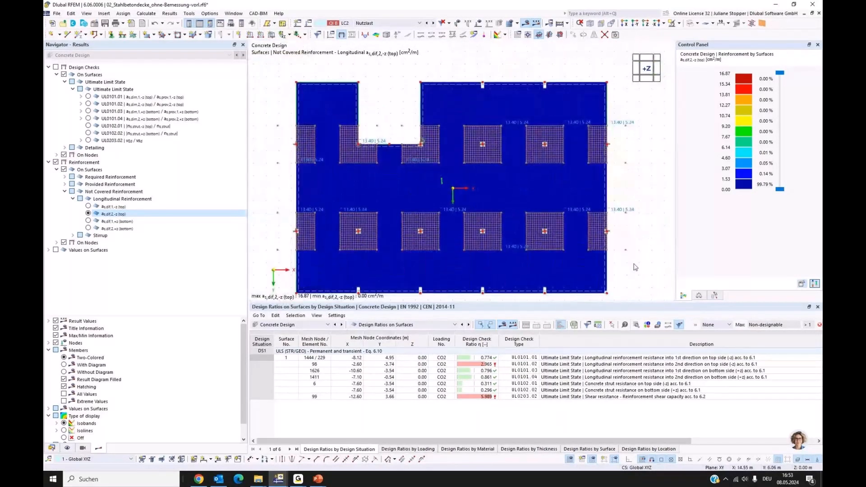
Review the design check details of UL0101.02 at mesh node 98, including the required reinforcement area and design ratio formulas
click(524, 365)
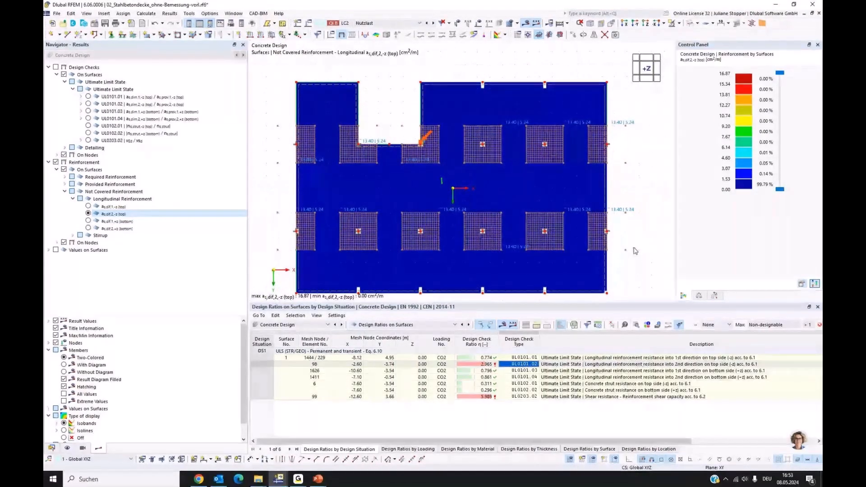
double_click(523, 364)
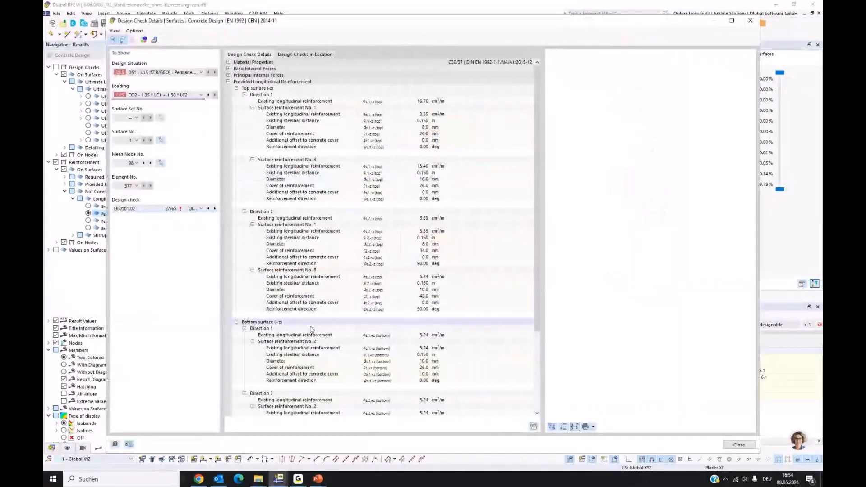
click(228, 82)
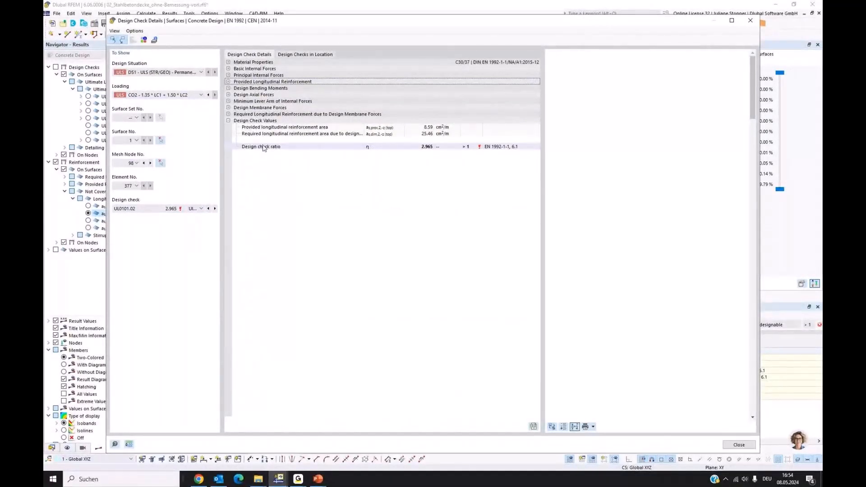
click(422, 137)
click(422, 135)
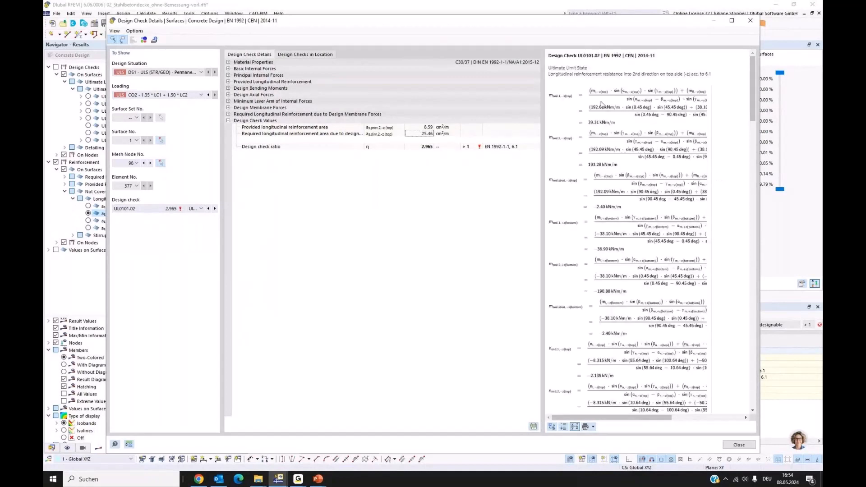
click(428, 149)
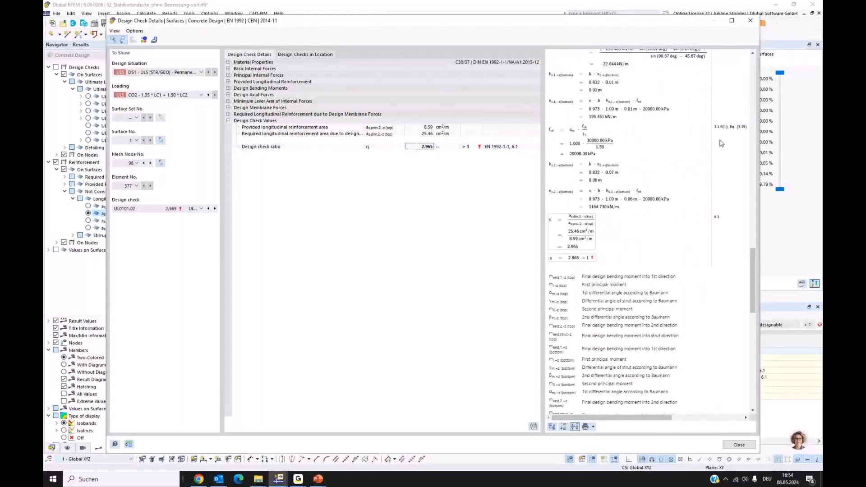
scroll(722, 144, up, 1)
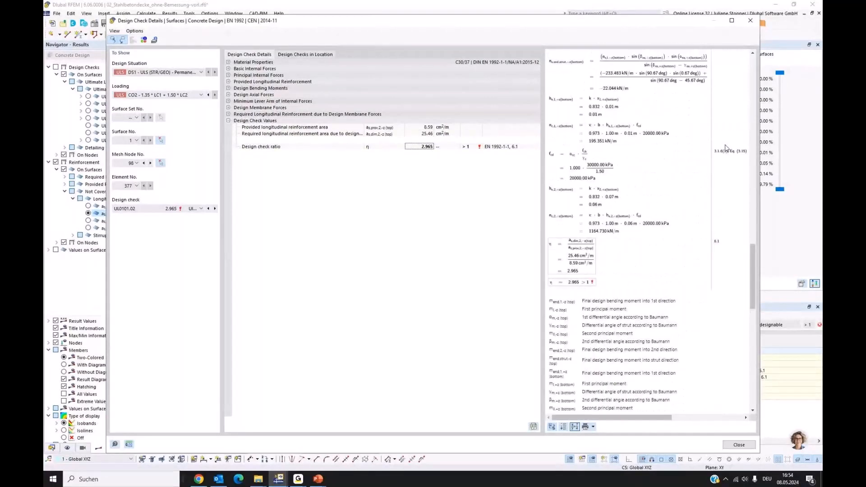
scroll(726, 149, up, 5)
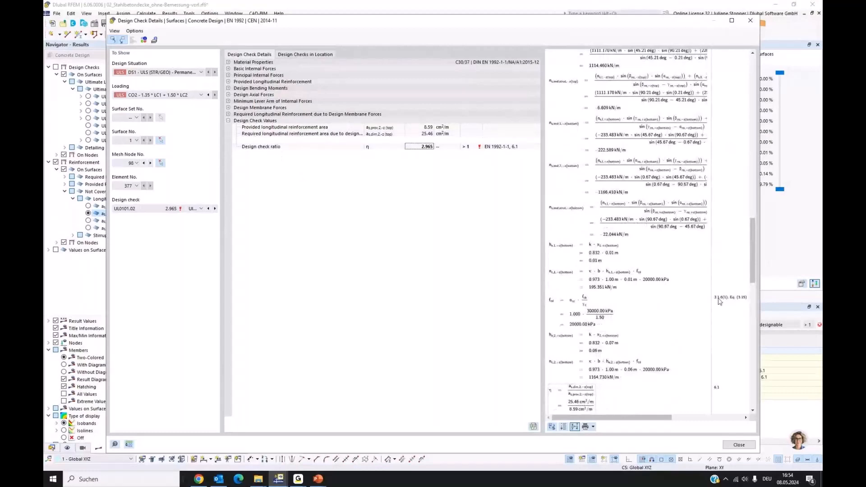
scroll(719, 301, up, 10)
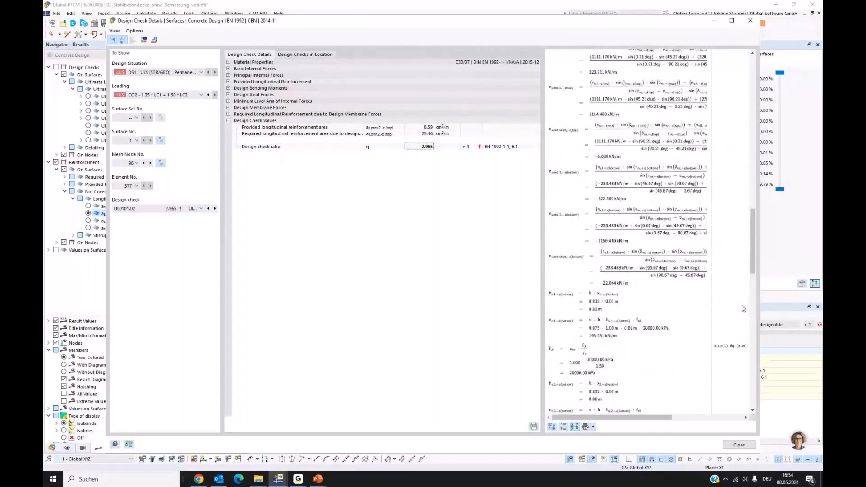
click(750, 22)
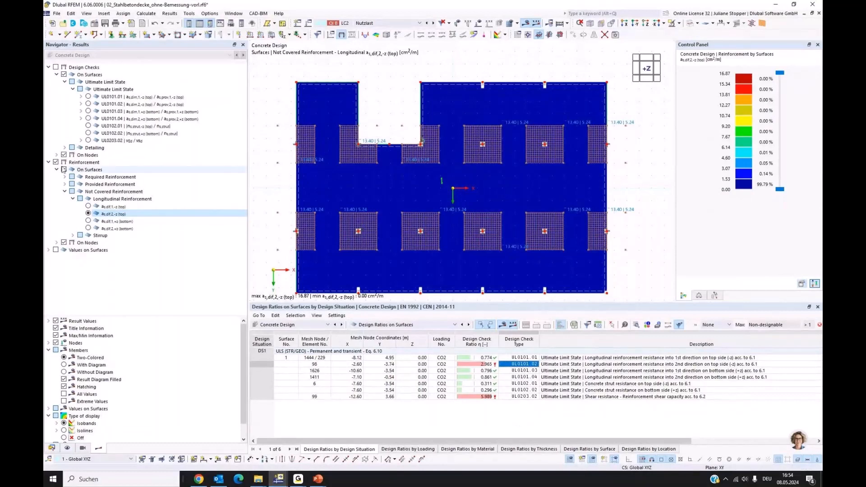
Collapse the reinforcement results and hide all types for concrete design in the model display
click(48, 162)
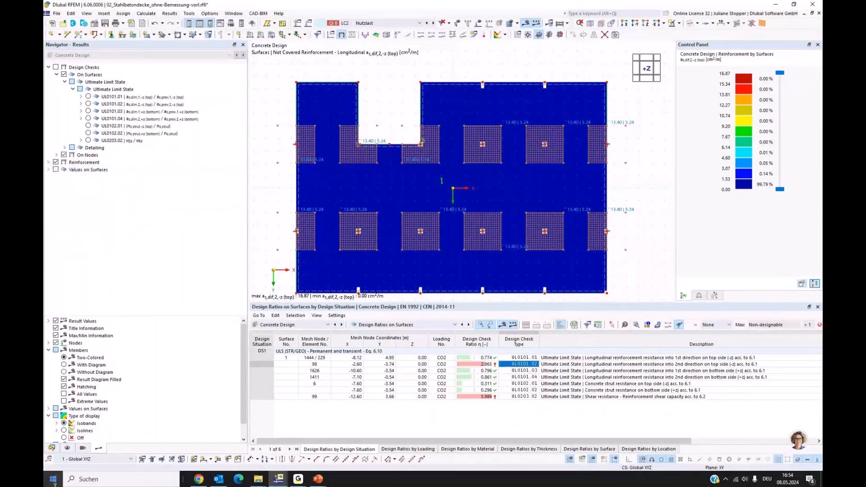
click(67, 448)
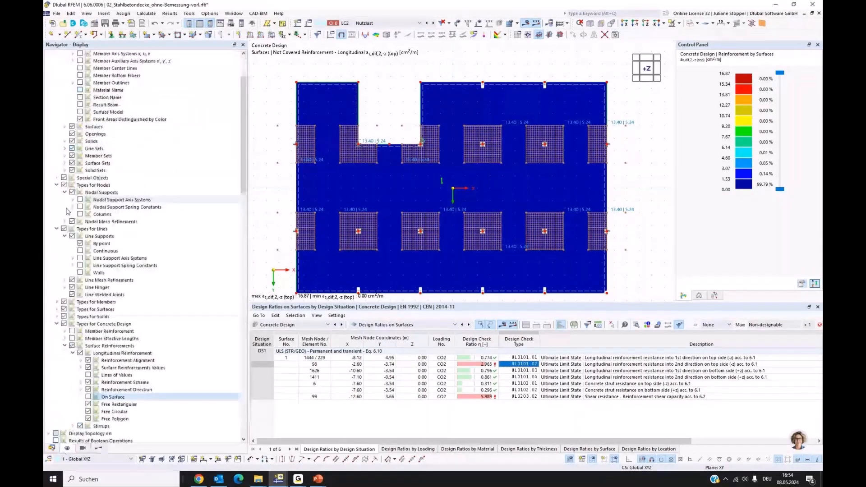
click(64, 324)
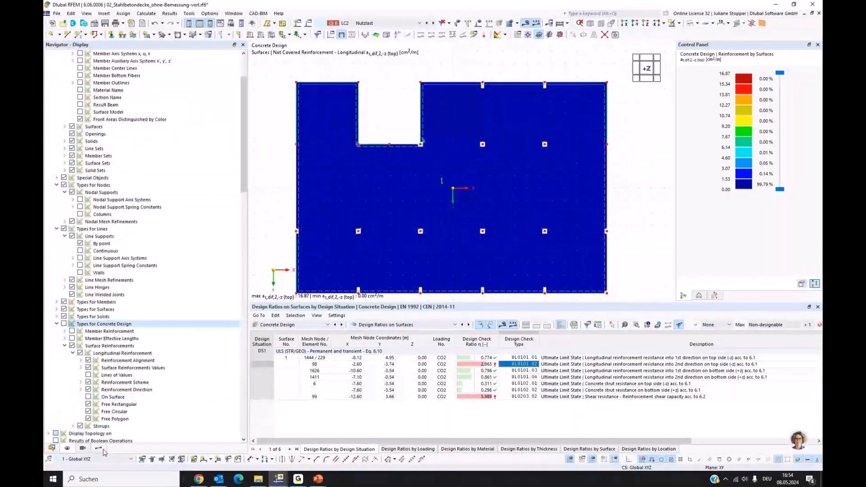
click(52, 448)
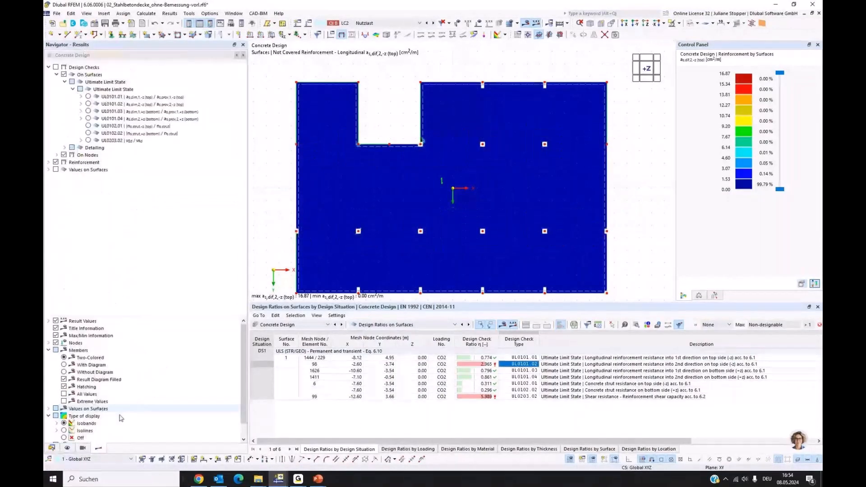
Display shear check UL0203.02 on surfaces, and switch the results to punching check UL0400 on nodes with the surface results hidden
click(98, 141)
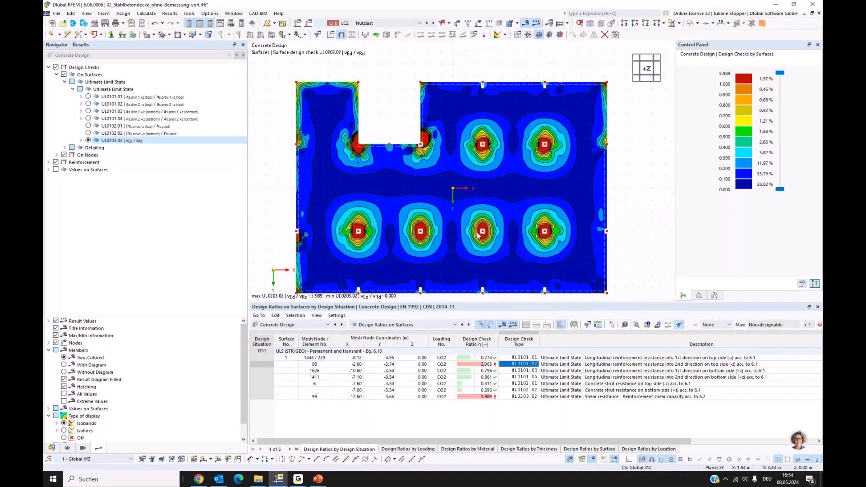
click(56, 156)
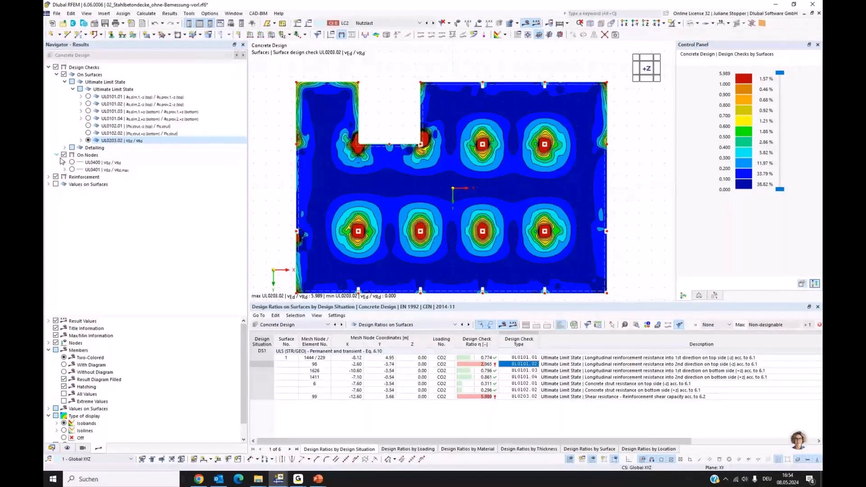
click(71, 163)
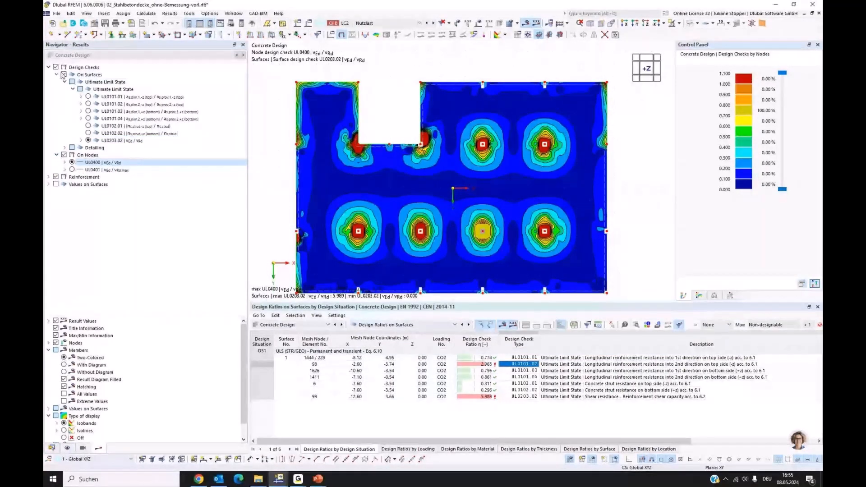
click(63, 74)
click(82, 140)
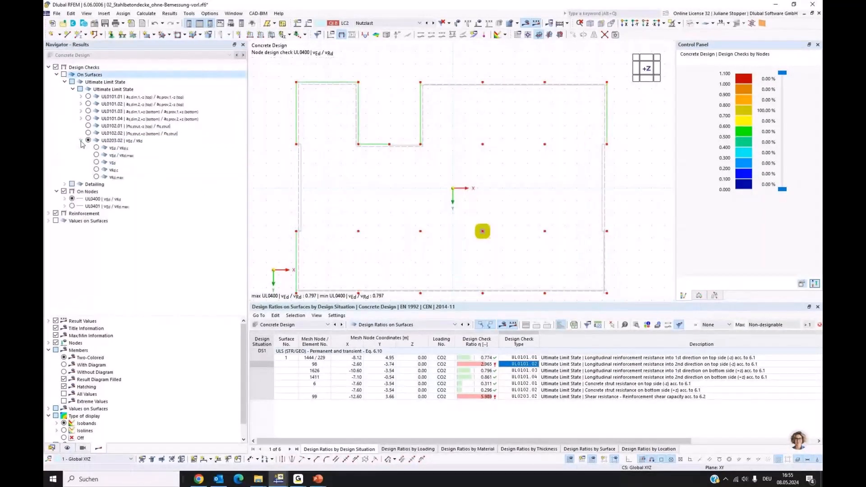
click(72, 199)
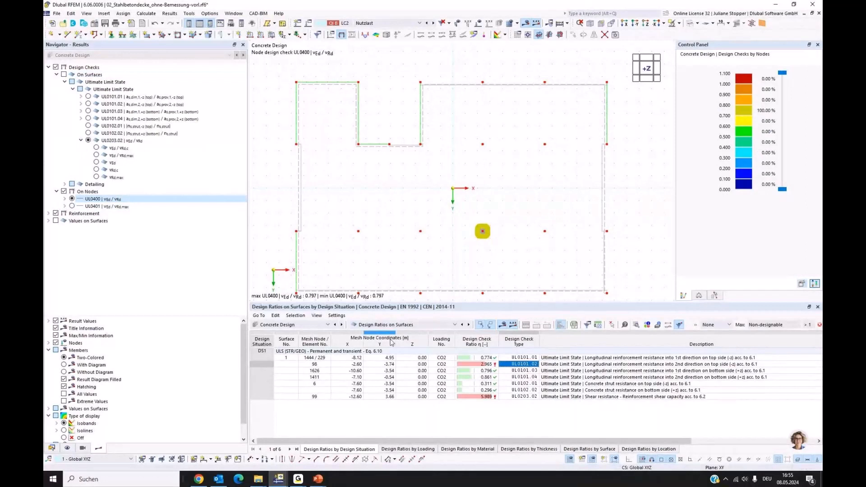
List the design ratios on nodes and review the UL0400 punching check formulas for node 22 with and without inserted values
click(393, 325)
click(396, 345)
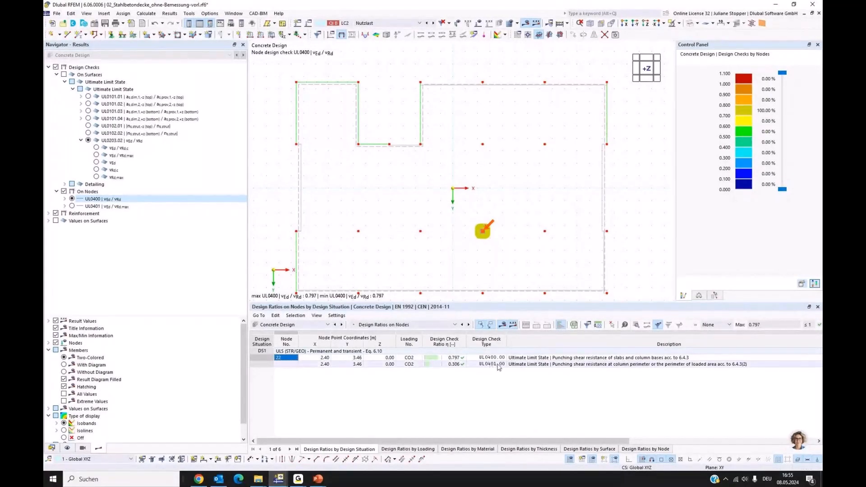
click(487, 364)
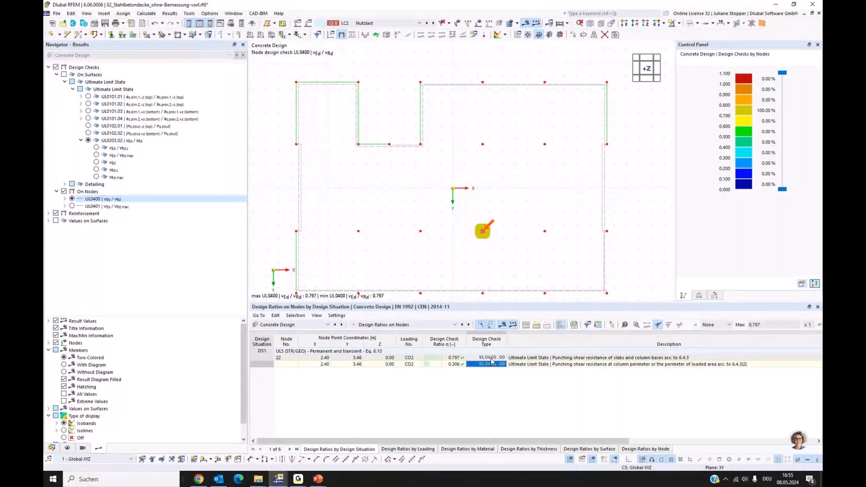
double_click(492, 357)
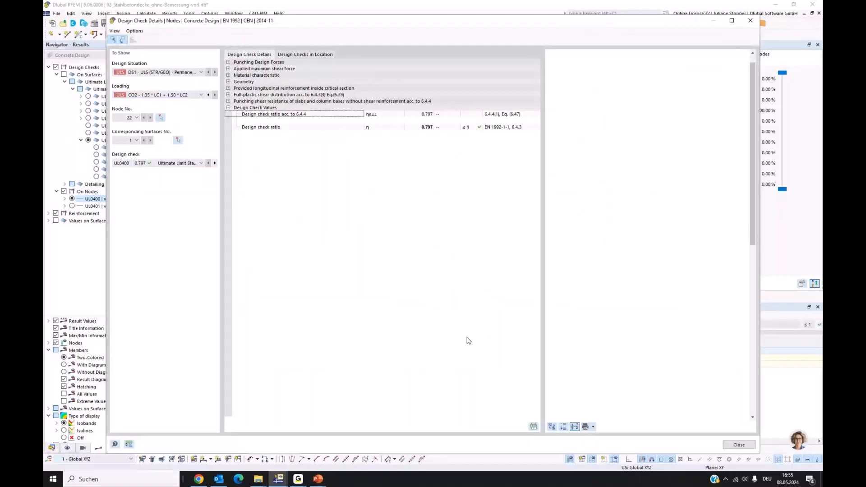
click(573, 427)
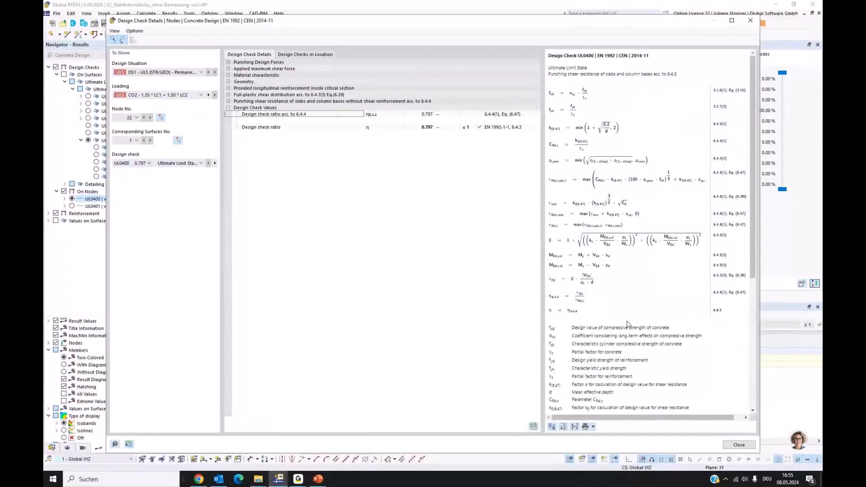
click(575, 426)
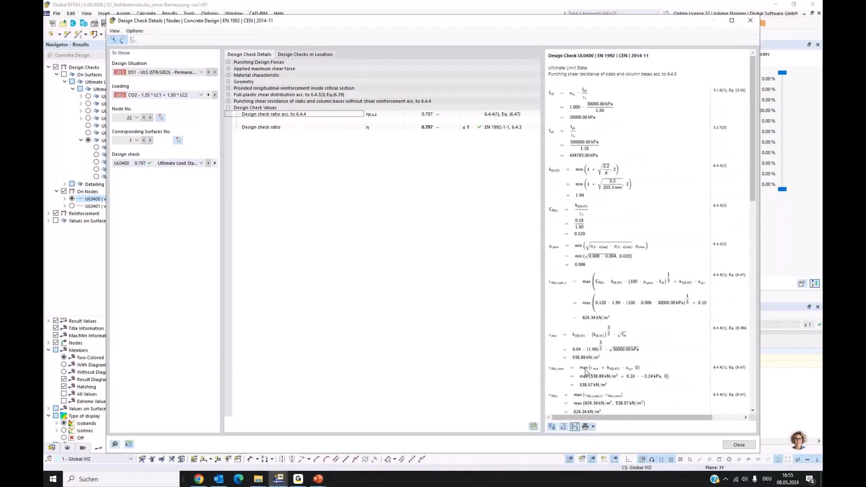
click(593, 427)
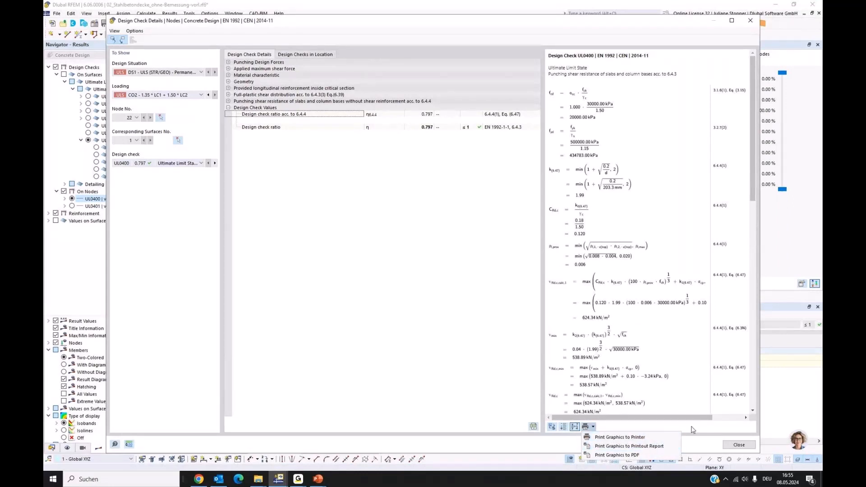
click(739, 447)
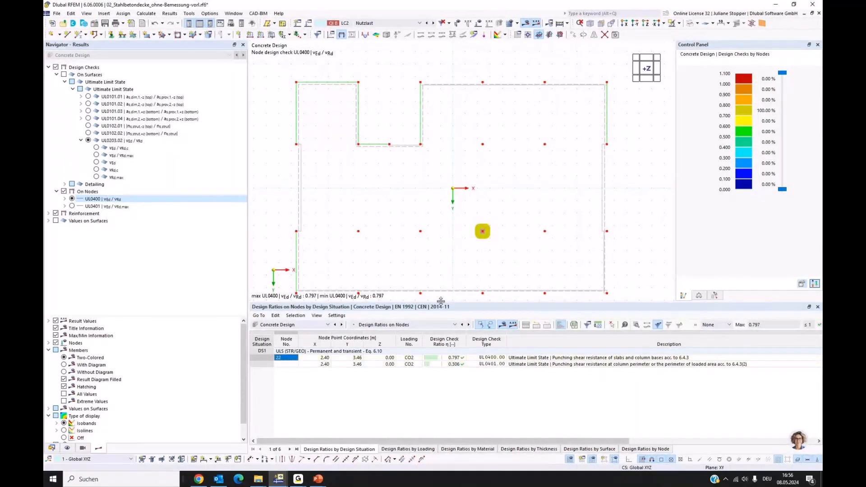
Enlarge the model view, display surface check UL0101.01 alongside the node check, and enlarge the area for result display settings
drag(440, 301, 424, 336)
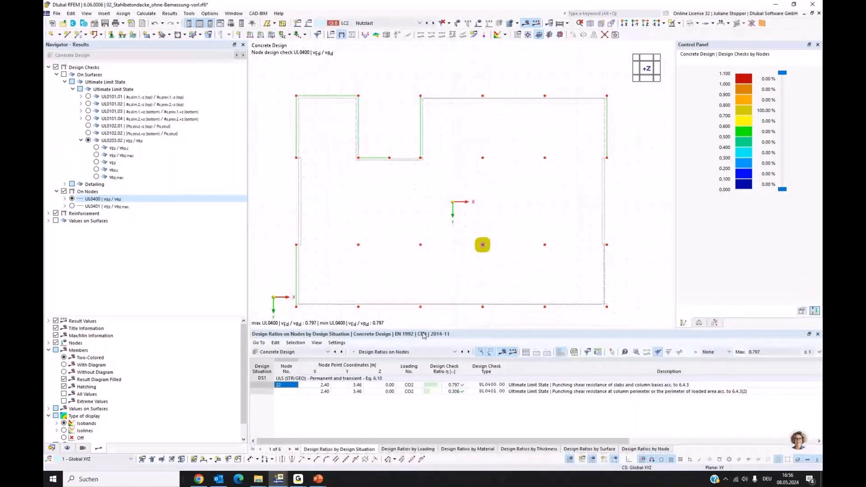
click(89, 98)
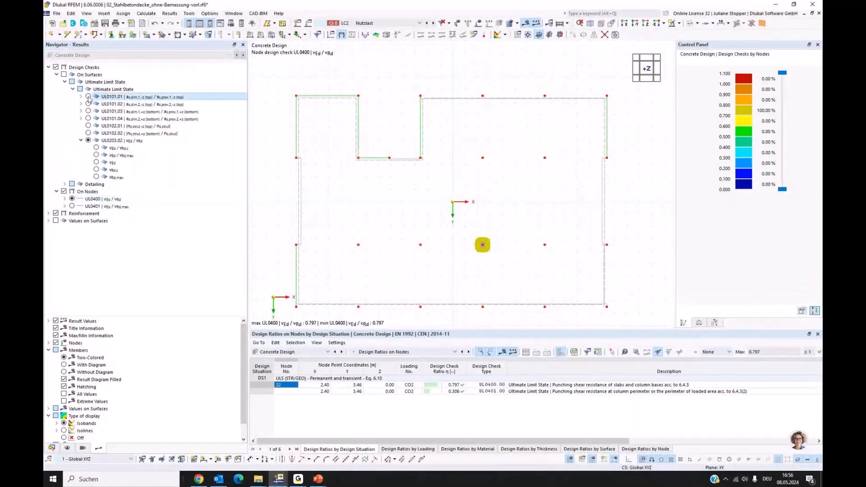
click(88, 97)
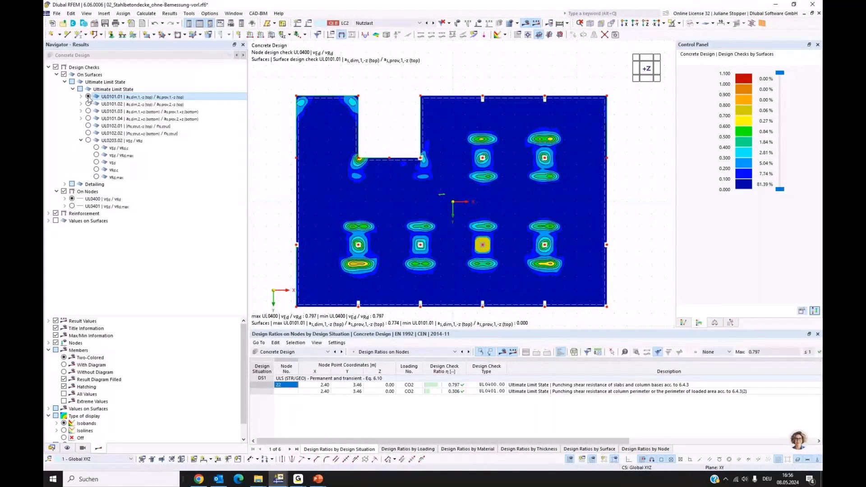
drag(159, 314, 159, 267)
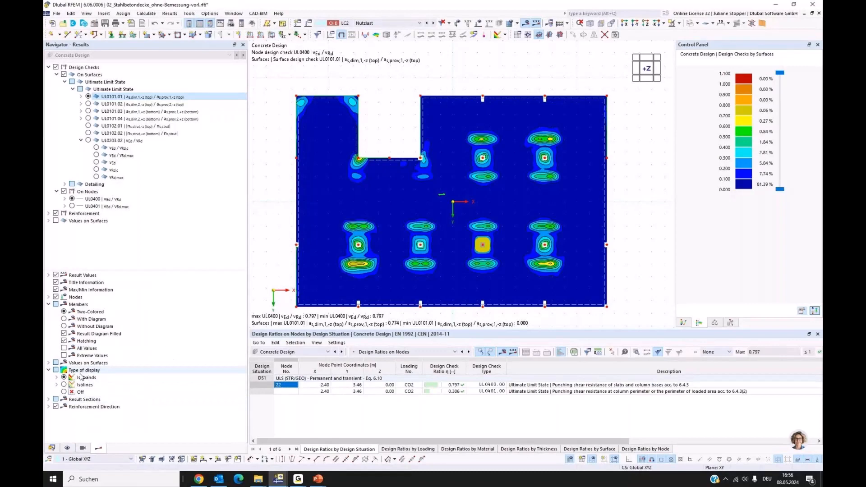
Display the surface design check results as isolines and turn on the result values on surfaces
click(64, 385)
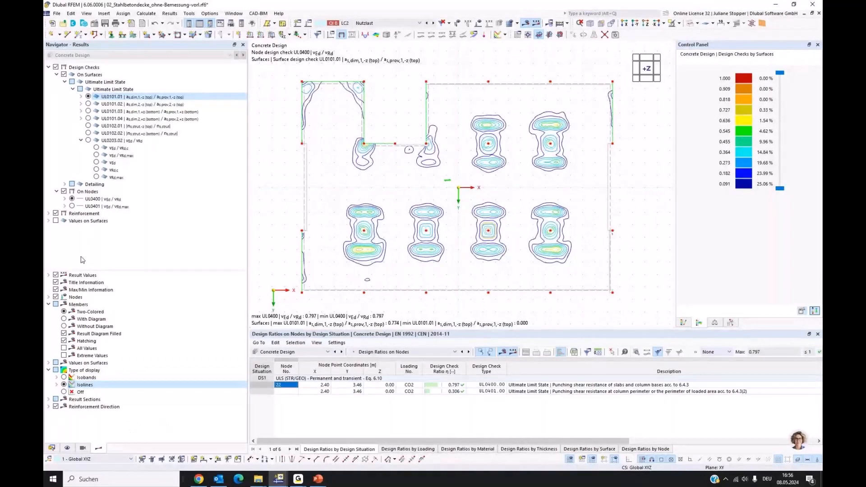
click(56, 221)
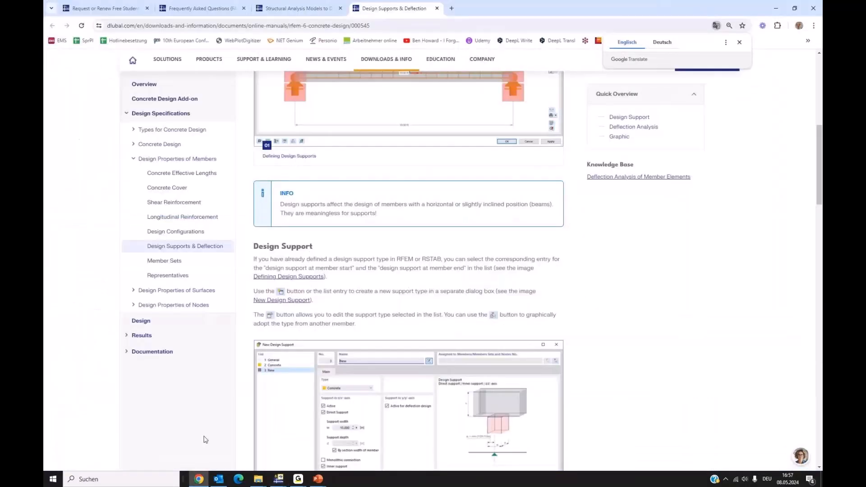
Switch to Chrome, view the free student license request page, and browse the structural analysis models available for download
click(198, 479)
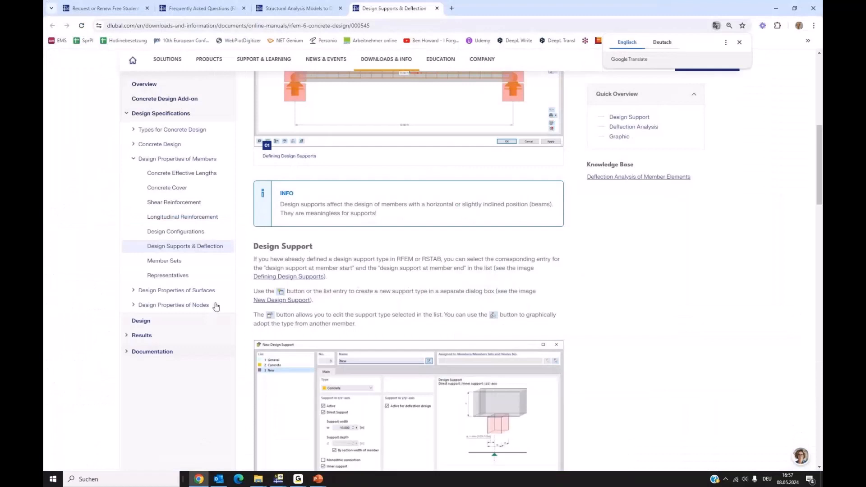
click(103, 9)
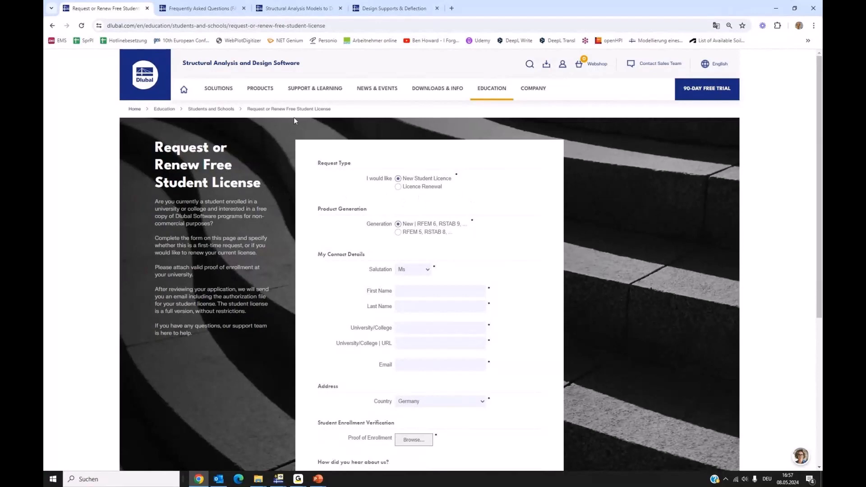
click(304, 9)
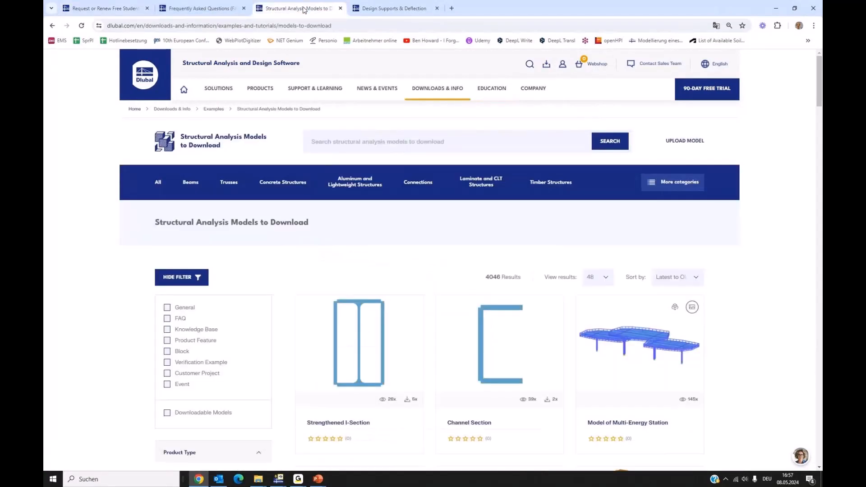
scroll(500, 244, down, 3)
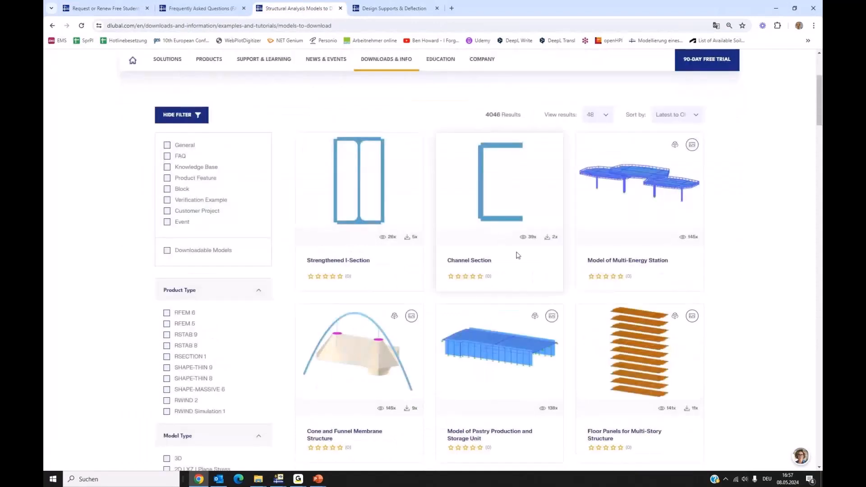
scroll(509, 266, down, 4)
scroll(500, 280, down, 5)
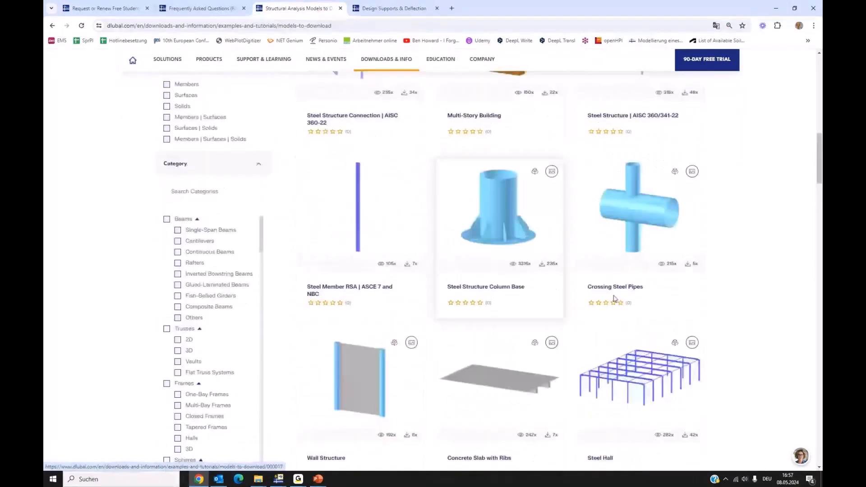
scroll(717, 321, down, 3)
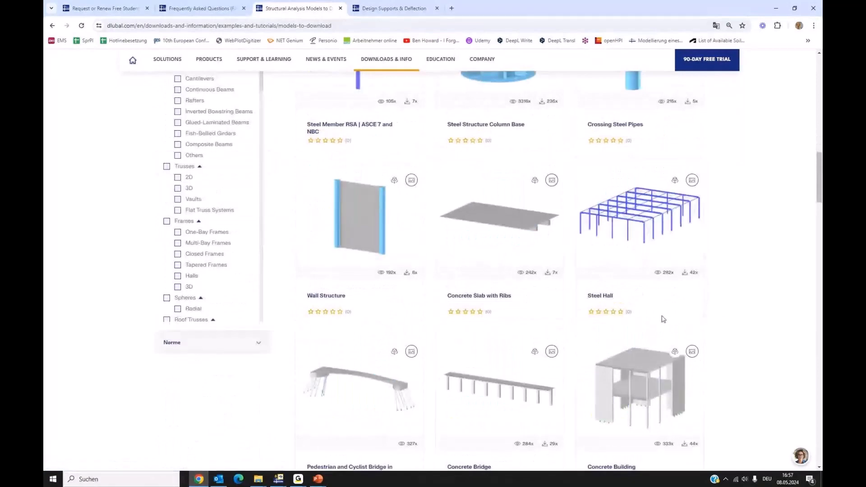
scroll(663, 319, up, 10)
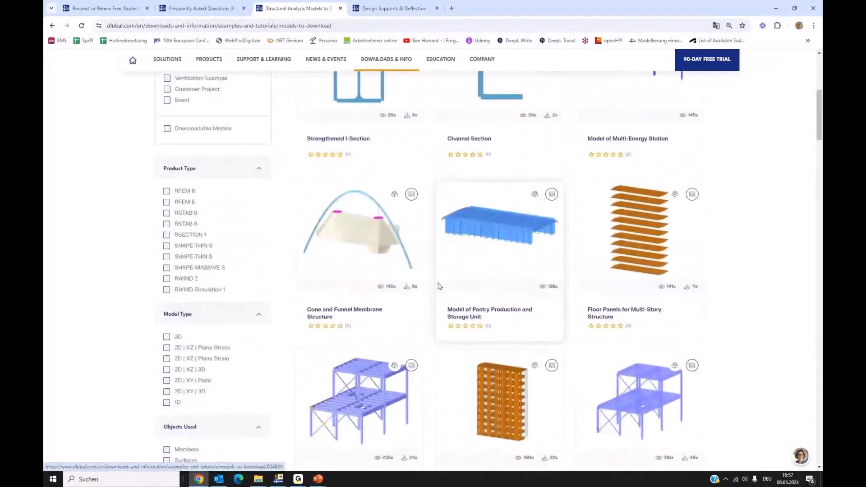
scroll(439, 286, up, 5)
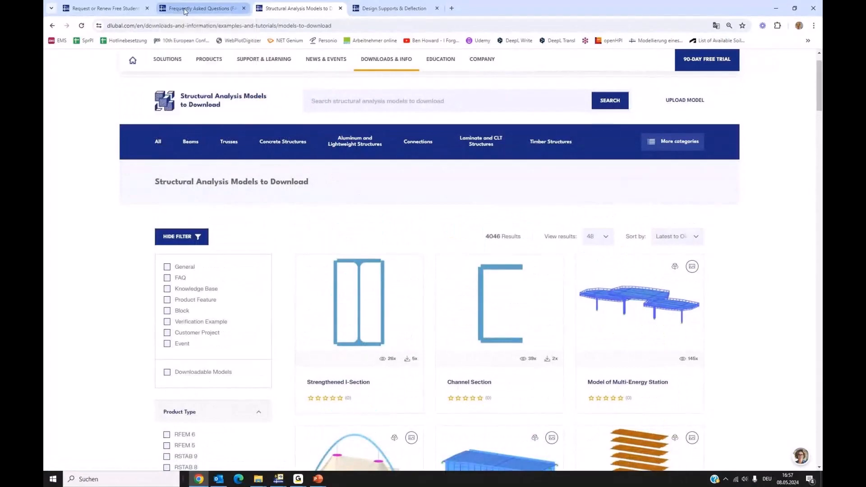
Filter the Frequently Asked Questions by the product Concrete Design for RFEM 6 and look through the matching entries
click(185, 11)
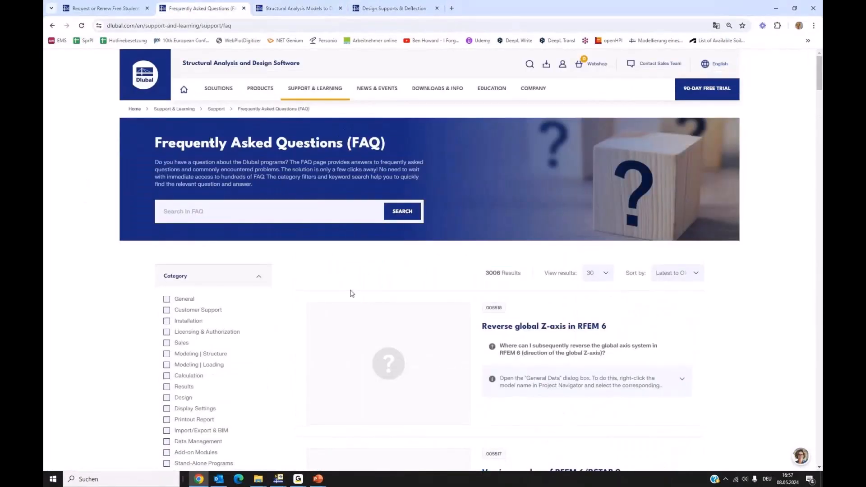
scroll(549, 339, down, 3)
scroll(550, 338, down, 10)
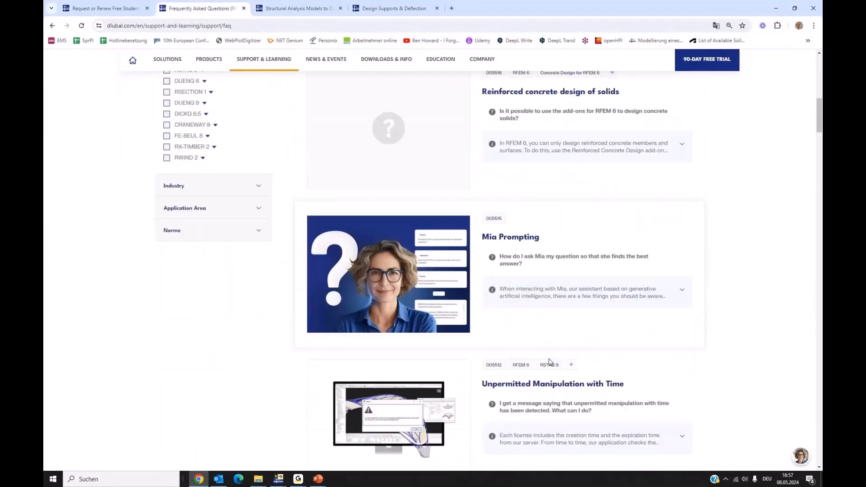
scroll(549, 361, up, 7)
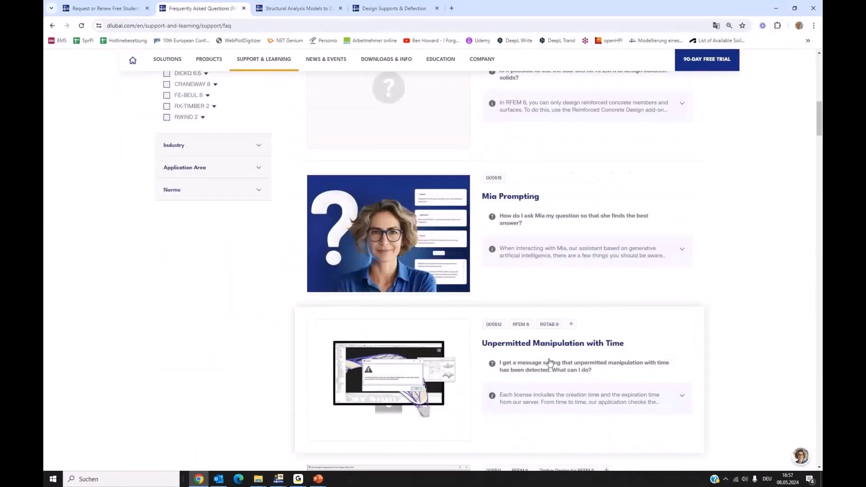
click(200, 252)
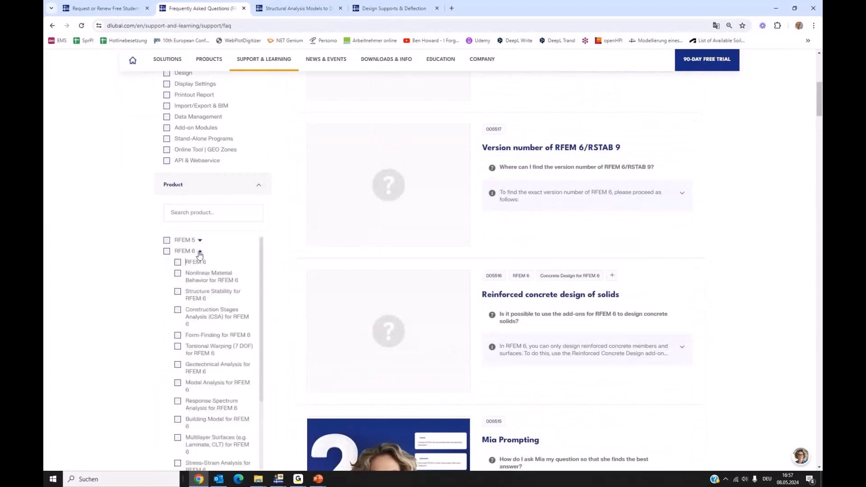
scroll(229, 311, down, 3)
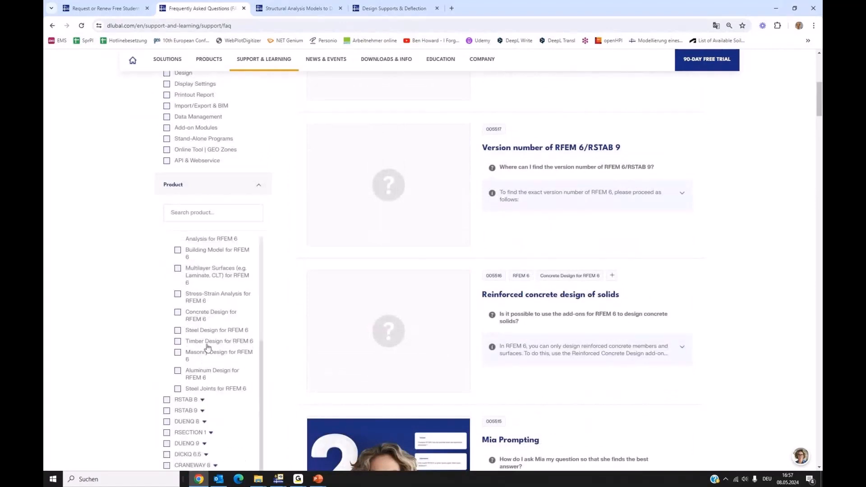
click(198, 317)
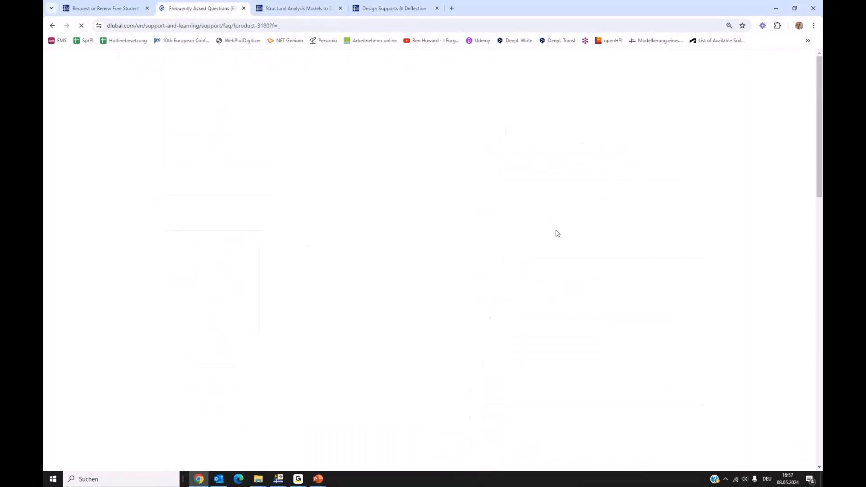
scroll(534, 255, down, 3)
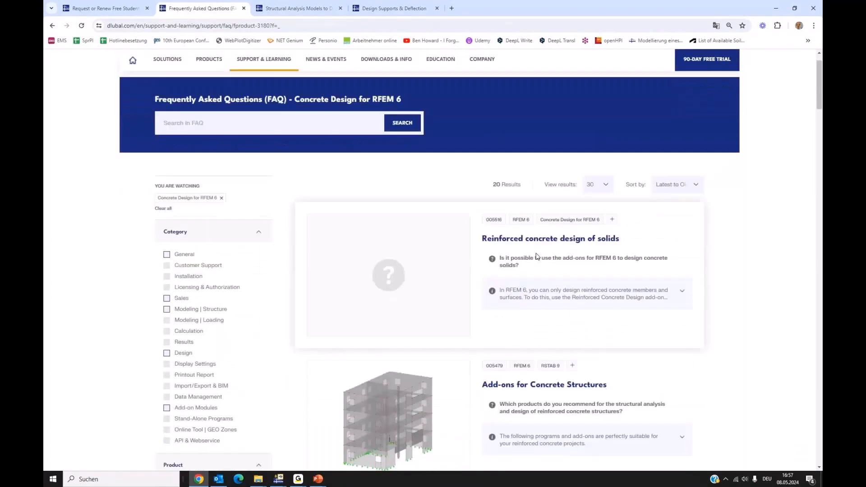
scroll(519, 217, down, 1)
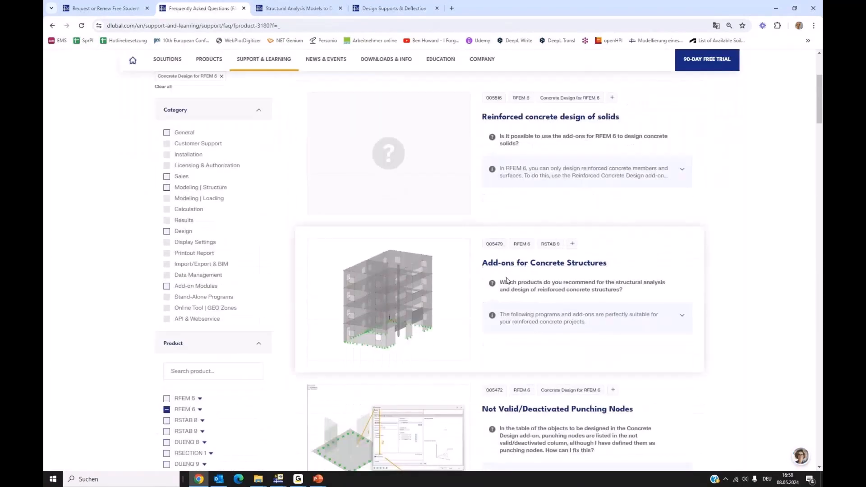
scroll(537, 266, down, 3)
scroll(528, 293, down, 1)
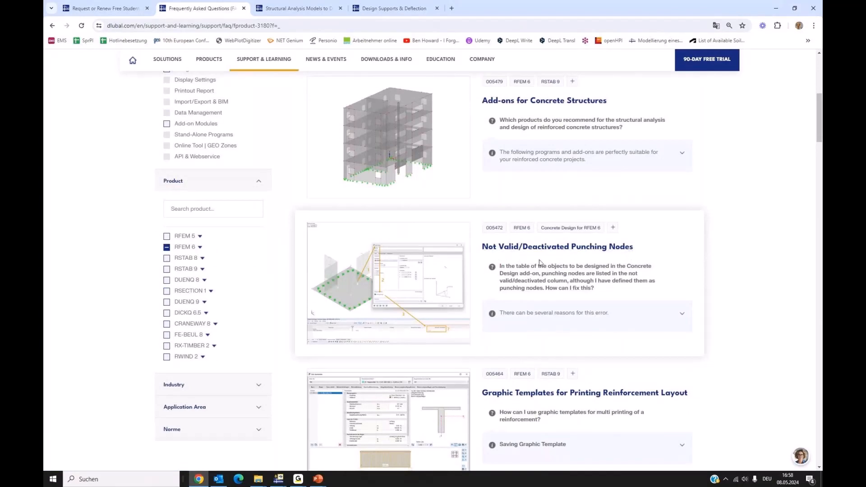
scroll(360, 262, up, 8)
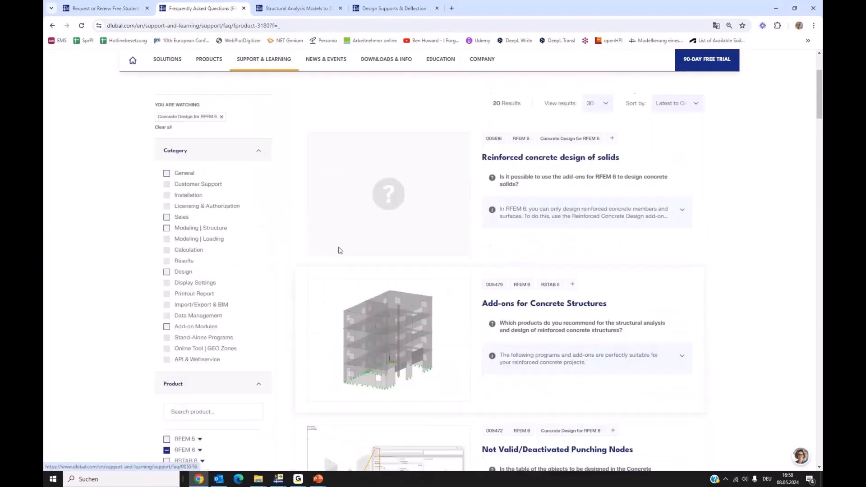
Go to the Knowledge Base in the support area and filter its articles by the product RFEM 6
click(315, 91)
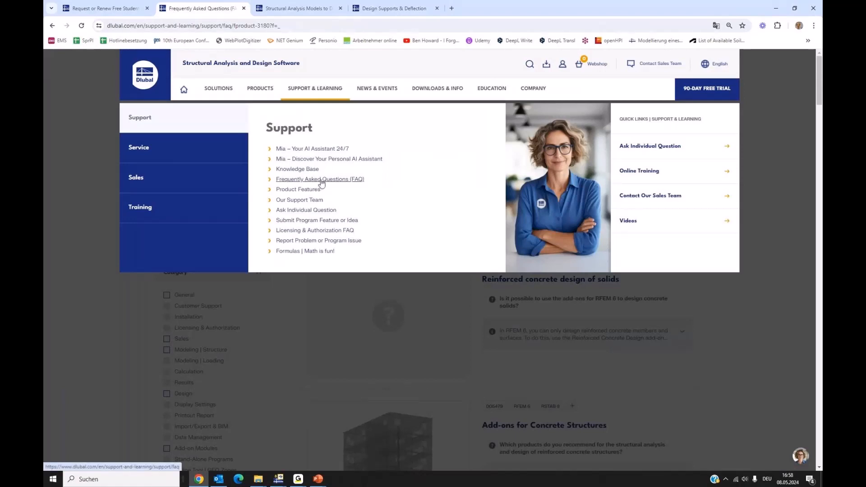
click(296, 170)
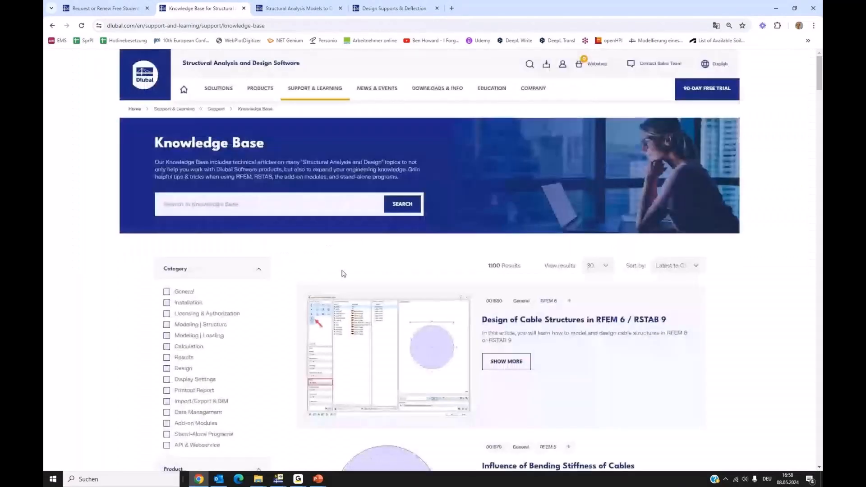
scroll(343, 271, down, 1)
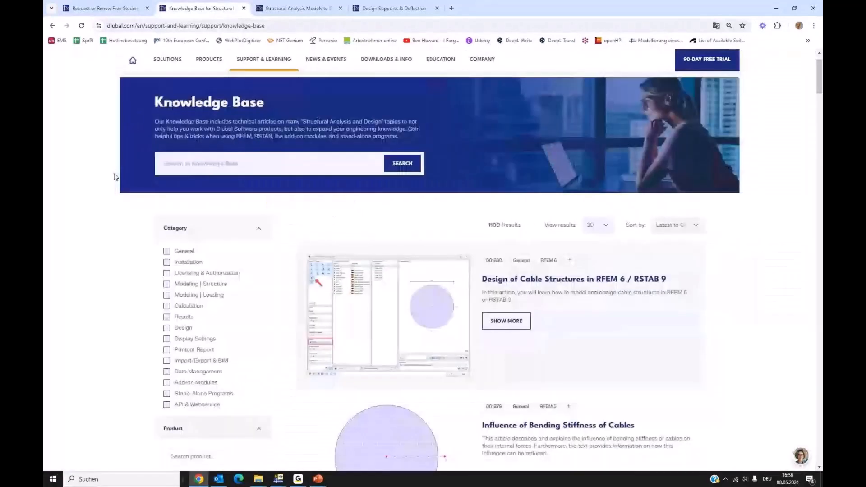
scroll(103, 174, down, 3)
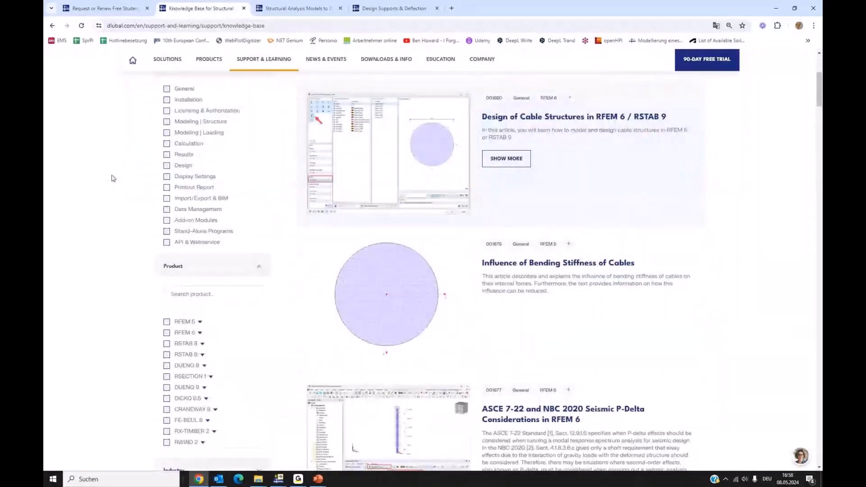
scroll(113, 178, down, 2)
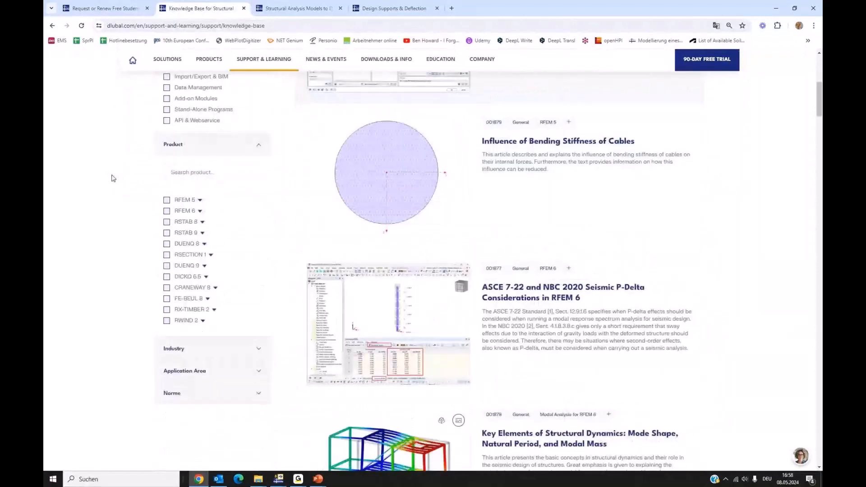
click(199, 211)
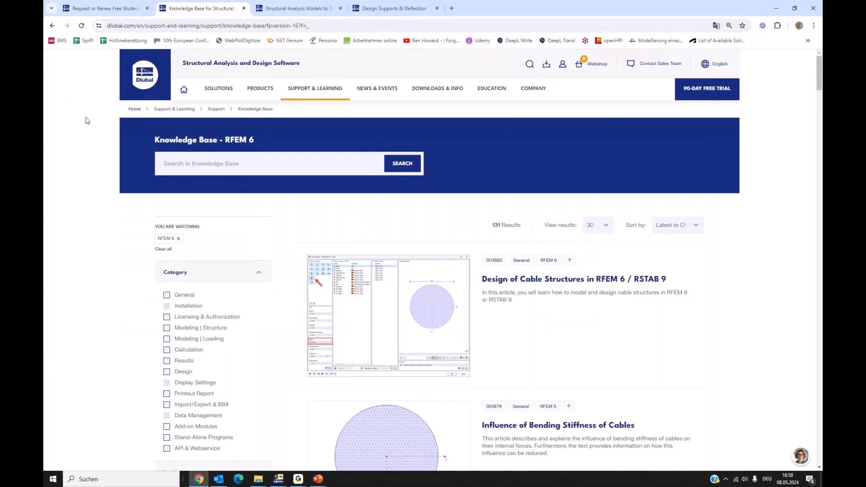
mouse_move(103, 10)
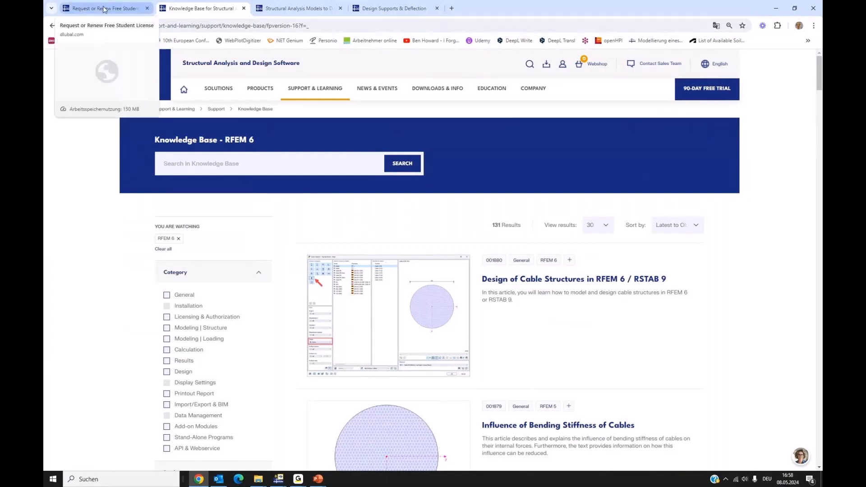